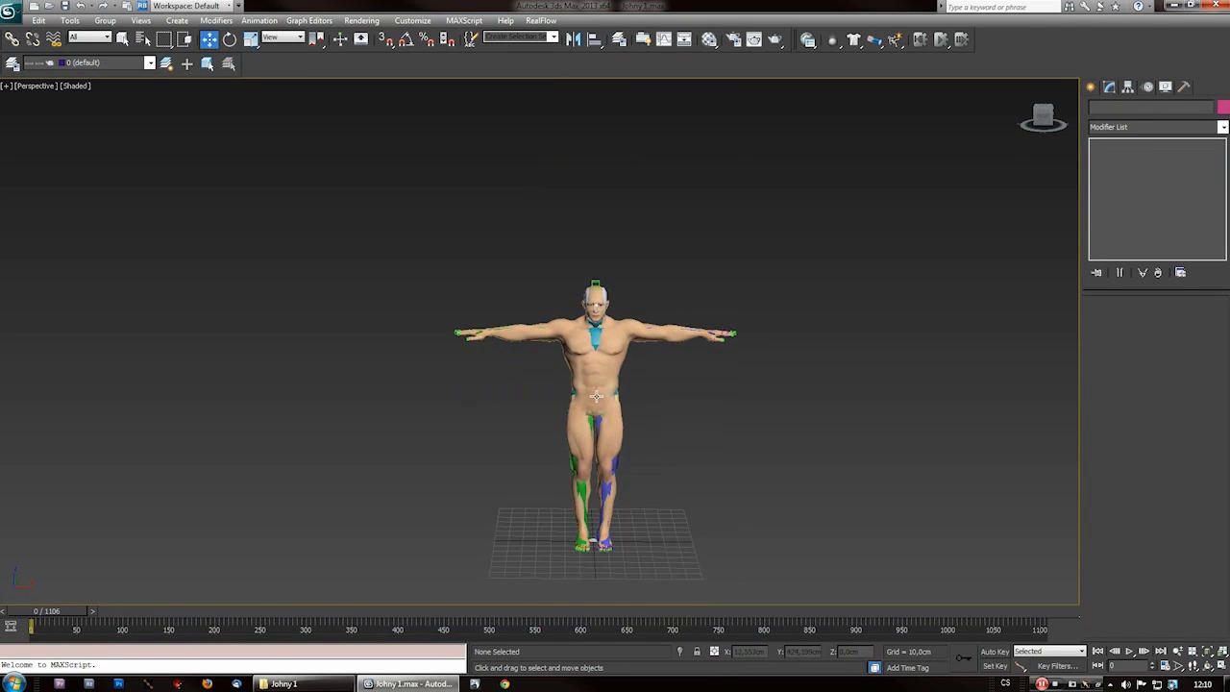
# - Look over the T-posed character and select the biped spine bone showing through the middle of its chest
pyautogui.scroll(5, 597, 396)
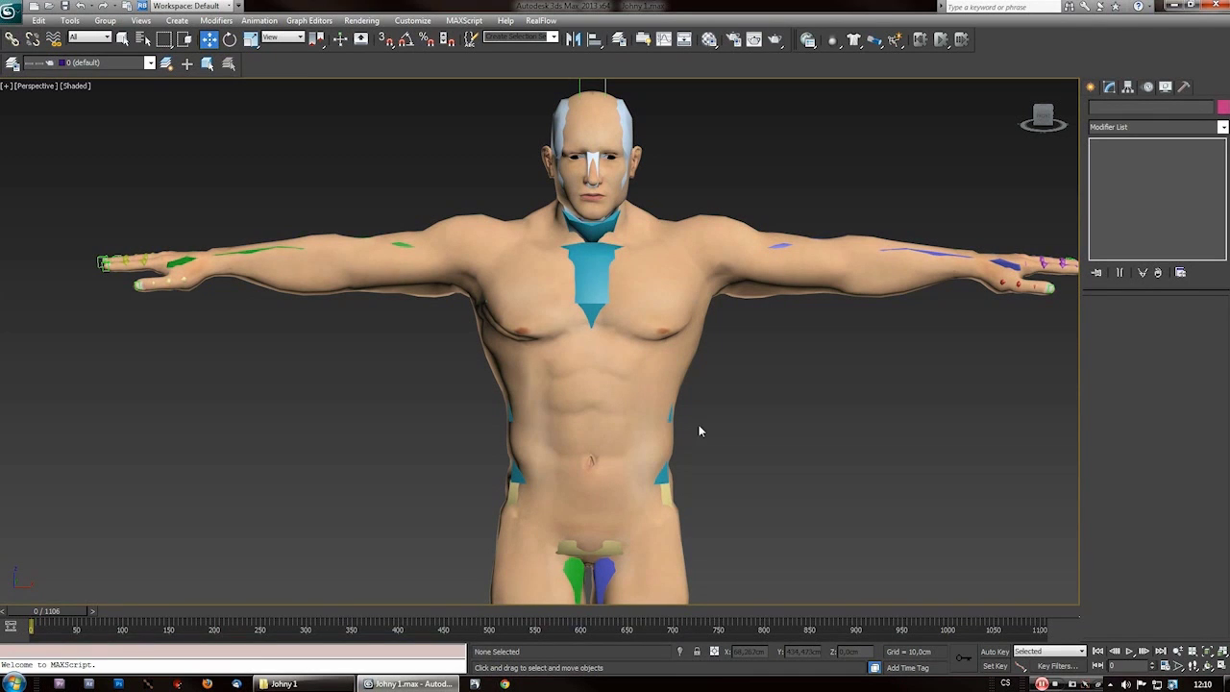
pyautogui.scroll(-8, 675, 375)
pyautogui.scroll(5, 664, 385)
pyautogui.moveTo(671, 361)
pyautogui.mouseDown(button='middle')
pyautogui.moveTo(659, 401)
pyautogui.moveTo(671, 362)
pyautogui.mouseUp(button='middle')
pyautogui.scroll(-5, 659, 400)
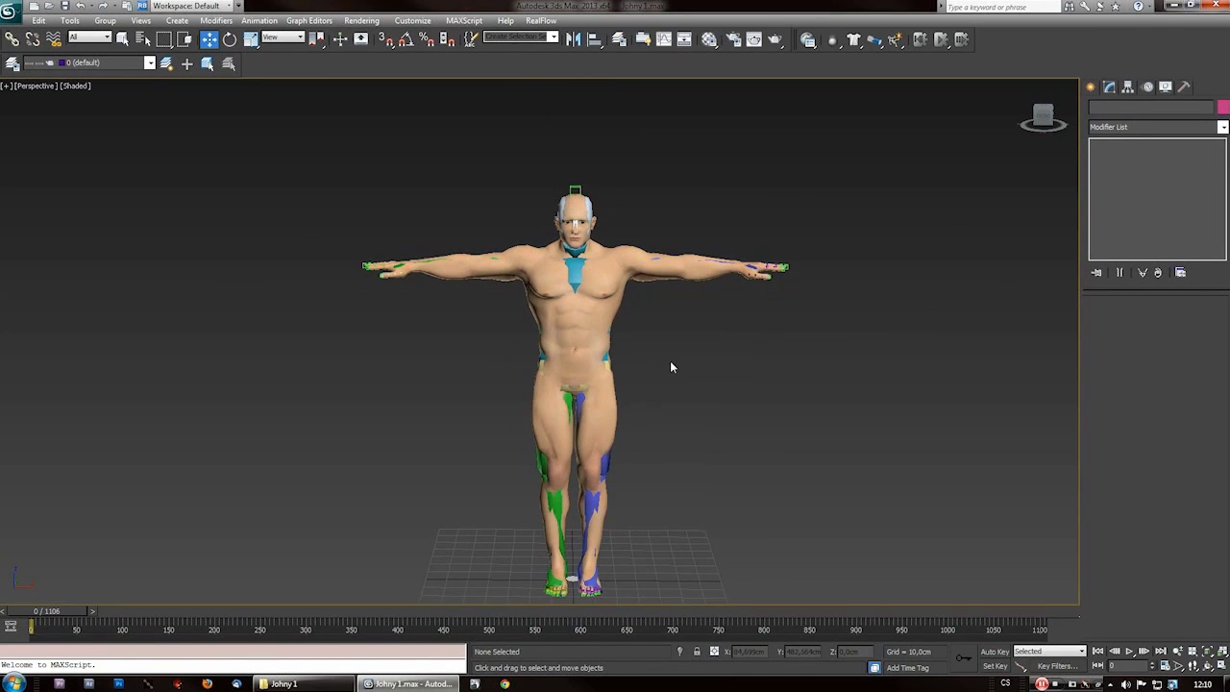
pyautogui.scroll(3, 671, 367)
pyautogui.scroll(3, 631, 326)
pyautogui.click(622, 303)
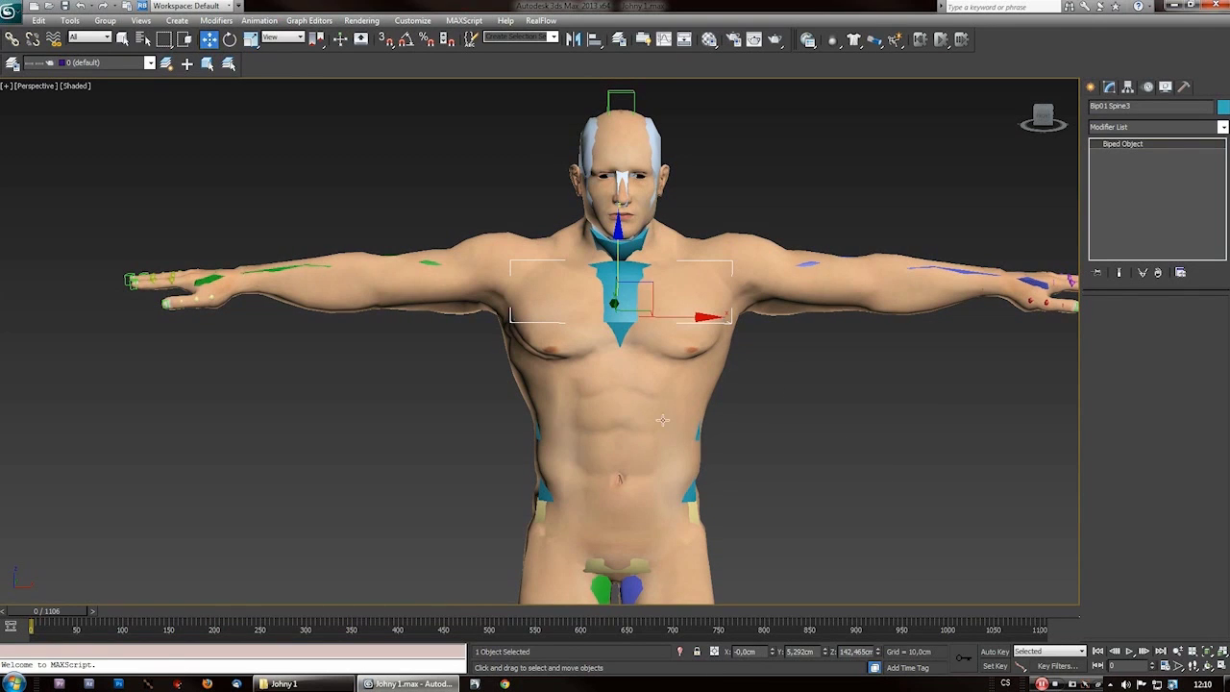
# - Examine the character's chest, abdomen and shoulders around the biped bones that poke through the skin
pyautogui.scroll(-5, 620, 471)
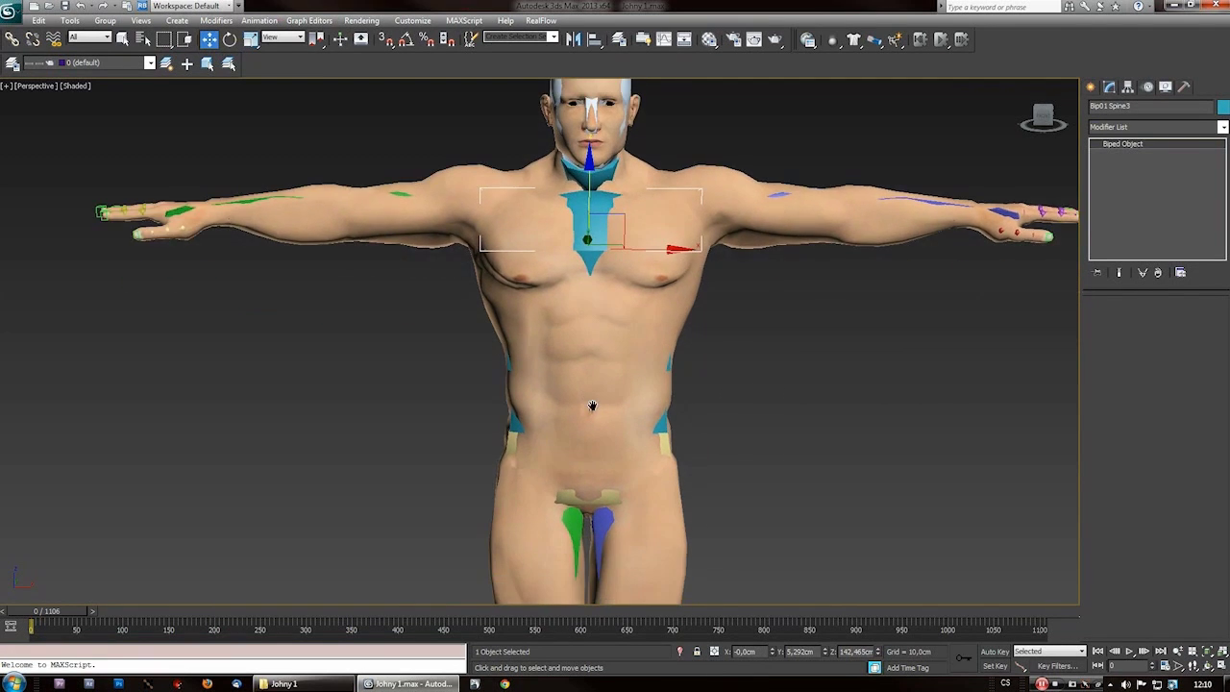
pyautogui.scroll(5, 572, 434)
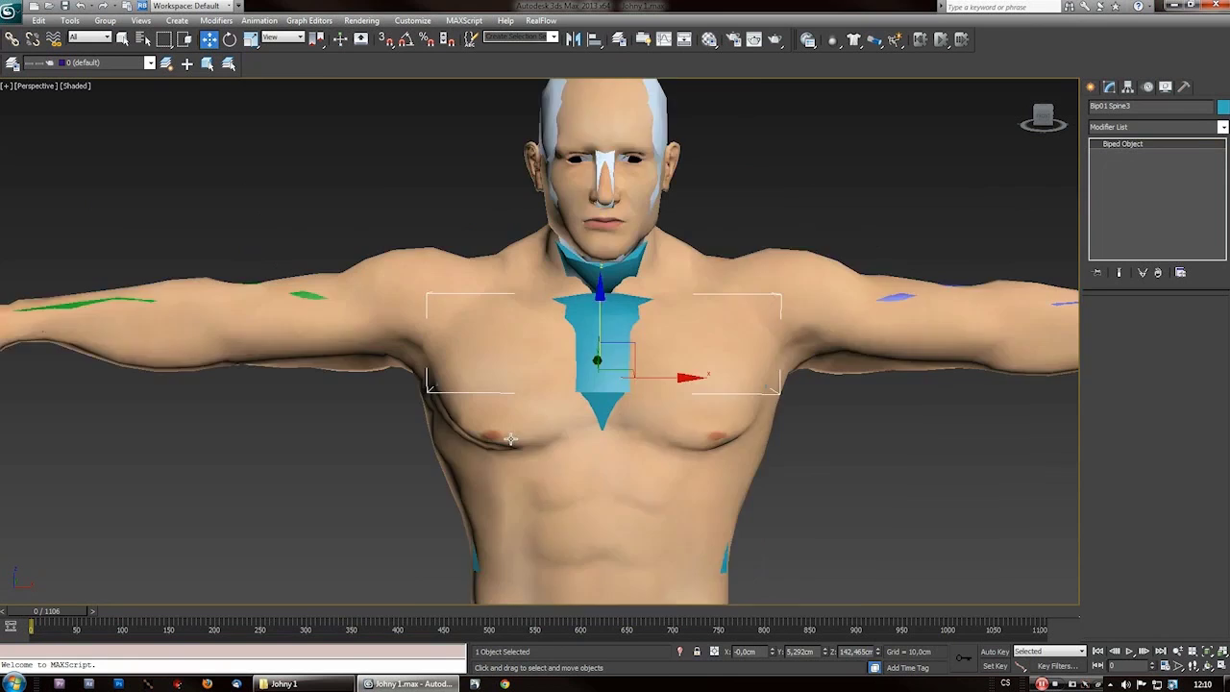
pyautogui.scroll(-3, 511, 441)
pyautogui.keyDown('alt'); pyautogui.moveTo(511, 441); pyautogui.dragTo(538, 429, button='middle'); pyautogui.keyUp('alt')
pyautogui.moveTo(538, 429); pyautogui.dragTo(553, 357, button='middle')
pyautogui.scroll(5, 549, 392)
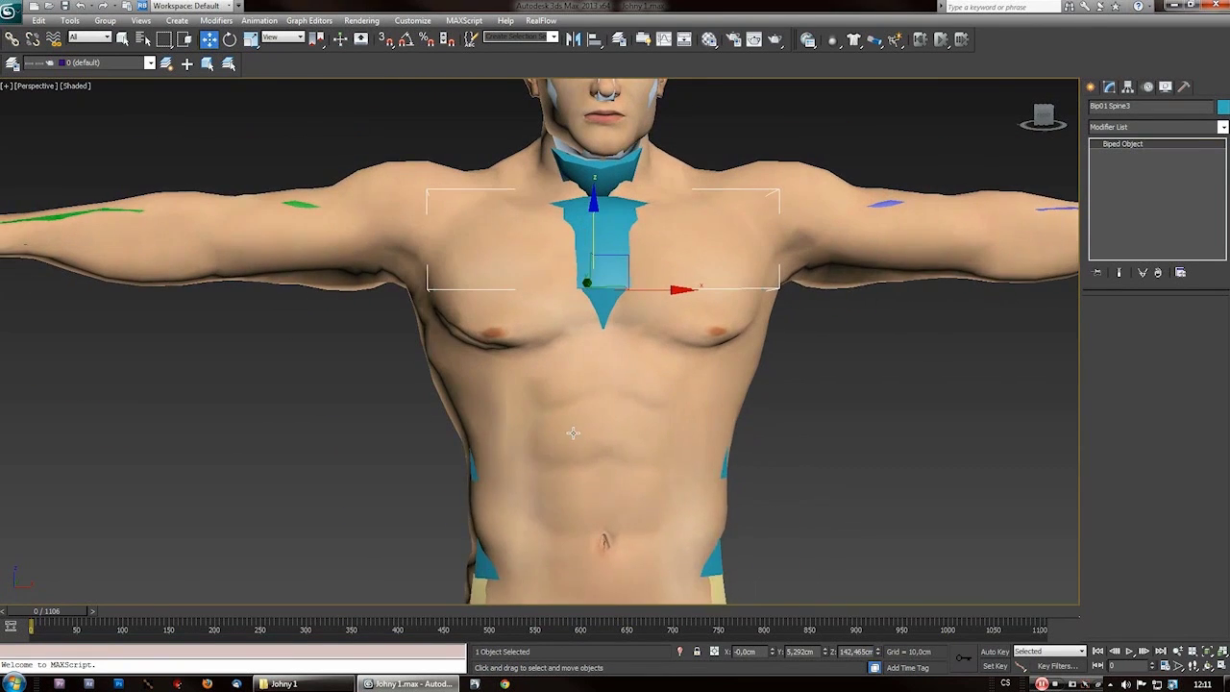
pyautogui.scroll(-2, 680, 414)
pyautogui.scroll(-5, 660, 472)
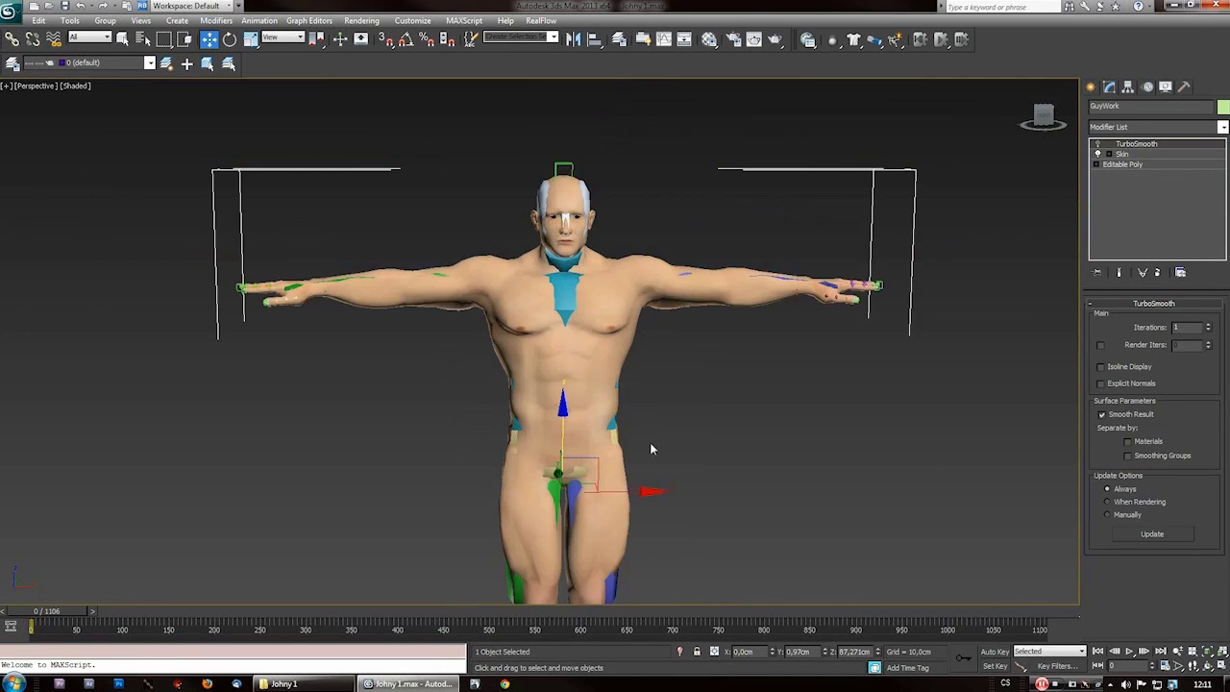
# - Clear the body mesh selection and reselect the upper spine bone in the character's chest
pyautogui.scroll(5, 573, 433)
pyautogui.moveTo(573, 434); pyautogui.dragTo(571, 486, button='middle')
pyautogui.click(676, 420)
pyautogui.scroll(-5, 570, 300)
pyautogui.click(570, 300)
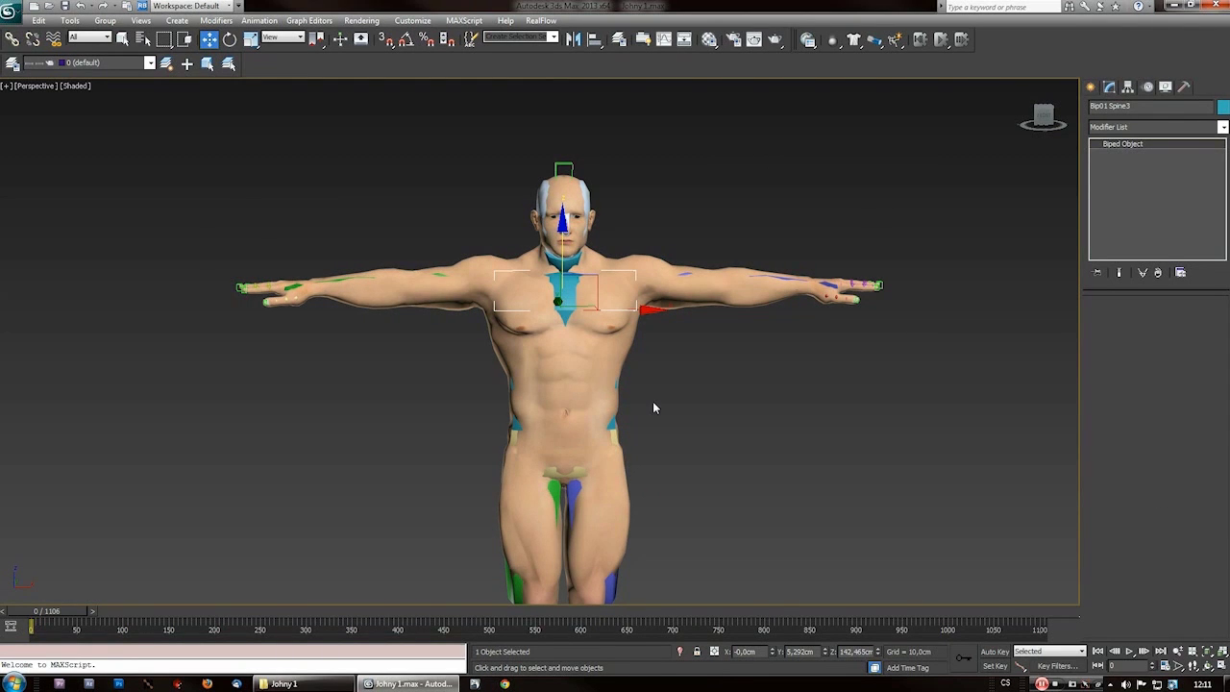
# - Inspect the character's proportions and bone fit from the arms and waist up to the chest and neck
pyautogui.moveTo(563, 433); pyautogui.dragTo(556, 396, button='middle')
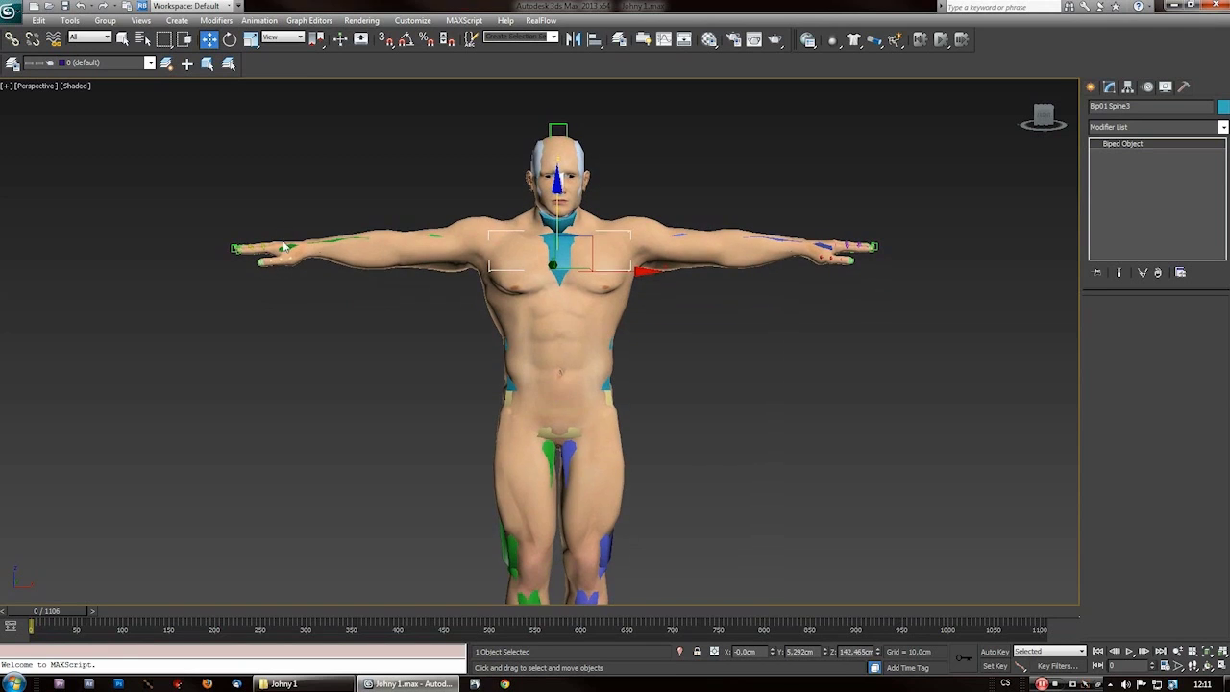
pyautogui.moveTo(617, 410); pyautogui.dragTo(554, 365, button='middle')
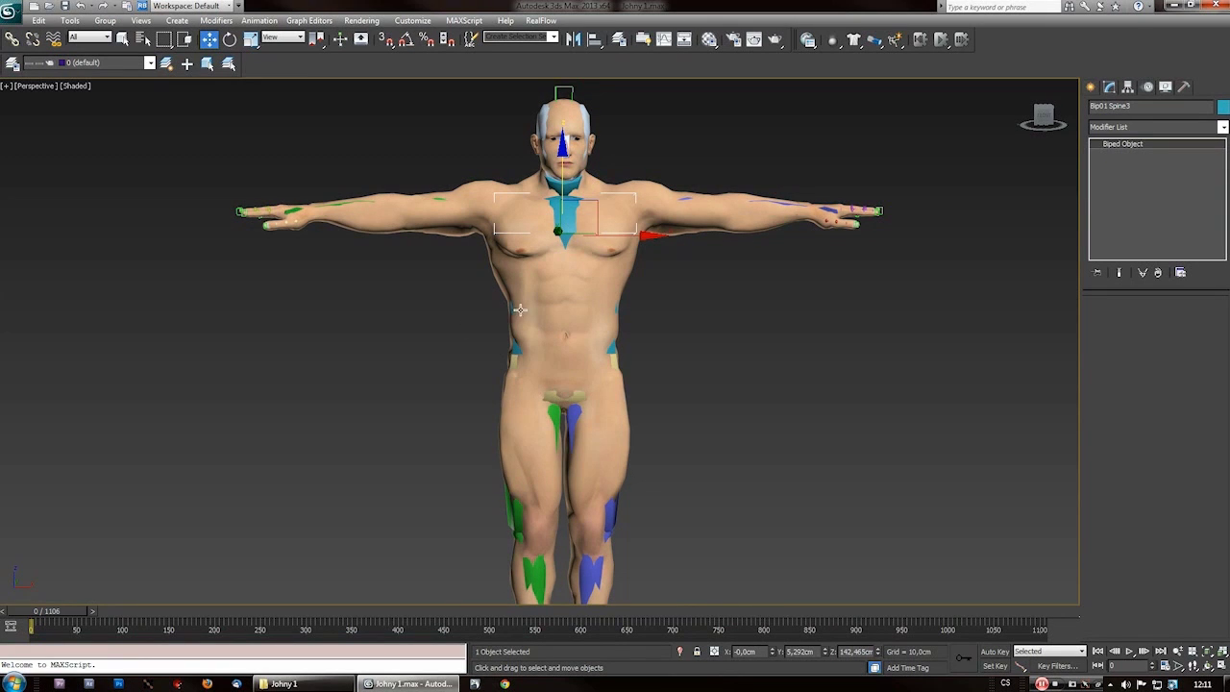
pyautogui.scroll(5, 522, 336)
pyautogui.moveTo(535, 365)
pyautogui.mouseDown(button='middle')
pyautogui.moveTo(492, 478)
pyautogui.moveTo(525, 383)
pyautogui.mouseUp(button='middle')
pyautogui.scroll(-3, 495, 478)
pyautogui.scroll(-2, 512, 442)
pyautogui.scroll(2, 523, 365)
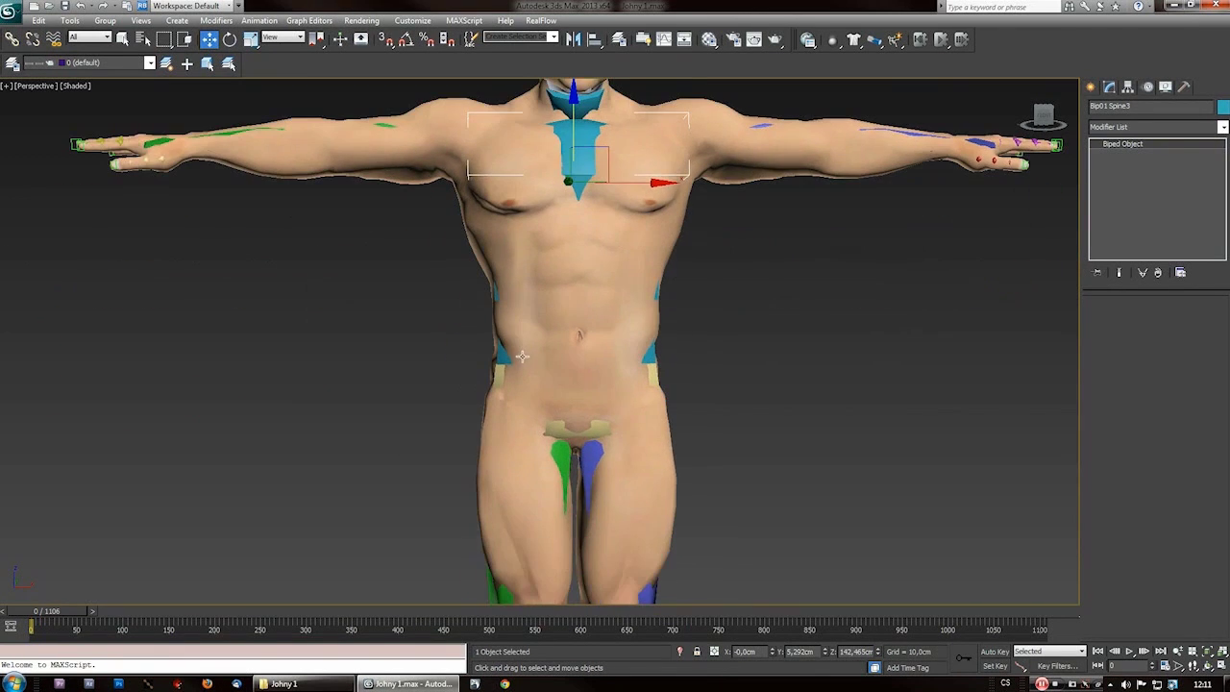
pyautogui.moveTo(640, 380); pyautogui.dragTo(646, 450, button='middle')
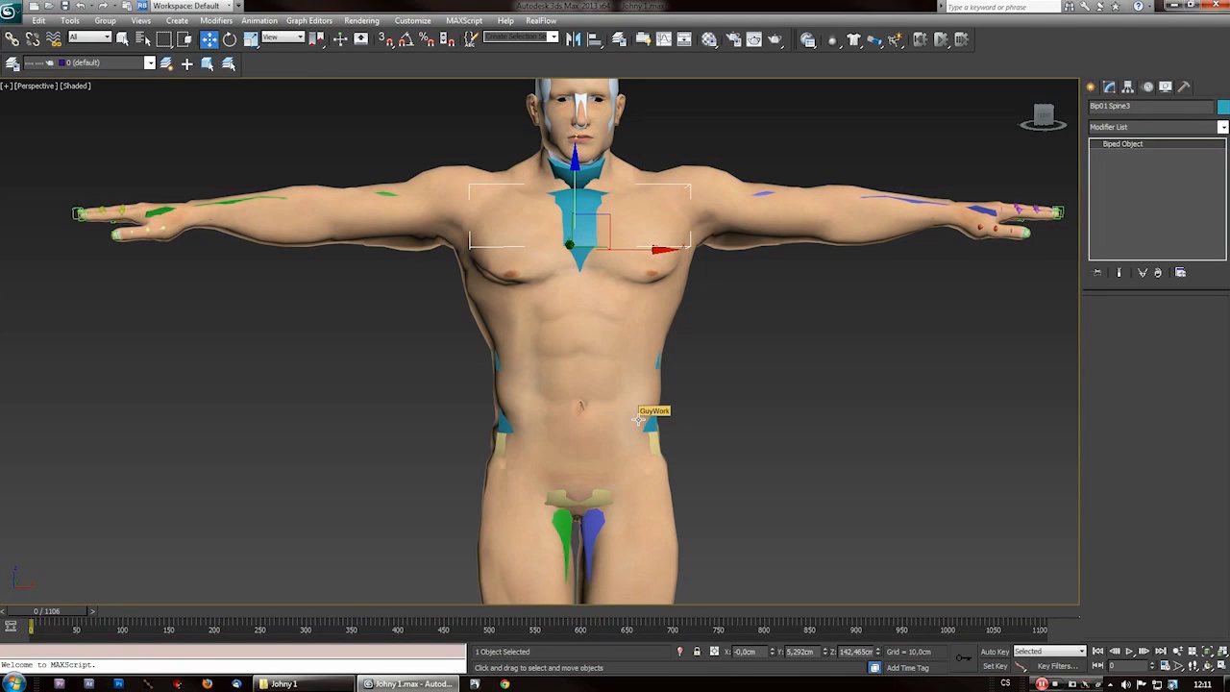
pyautogui.moveTo(638, 419); pyautogui.dragTo(617, 455, button='middle')
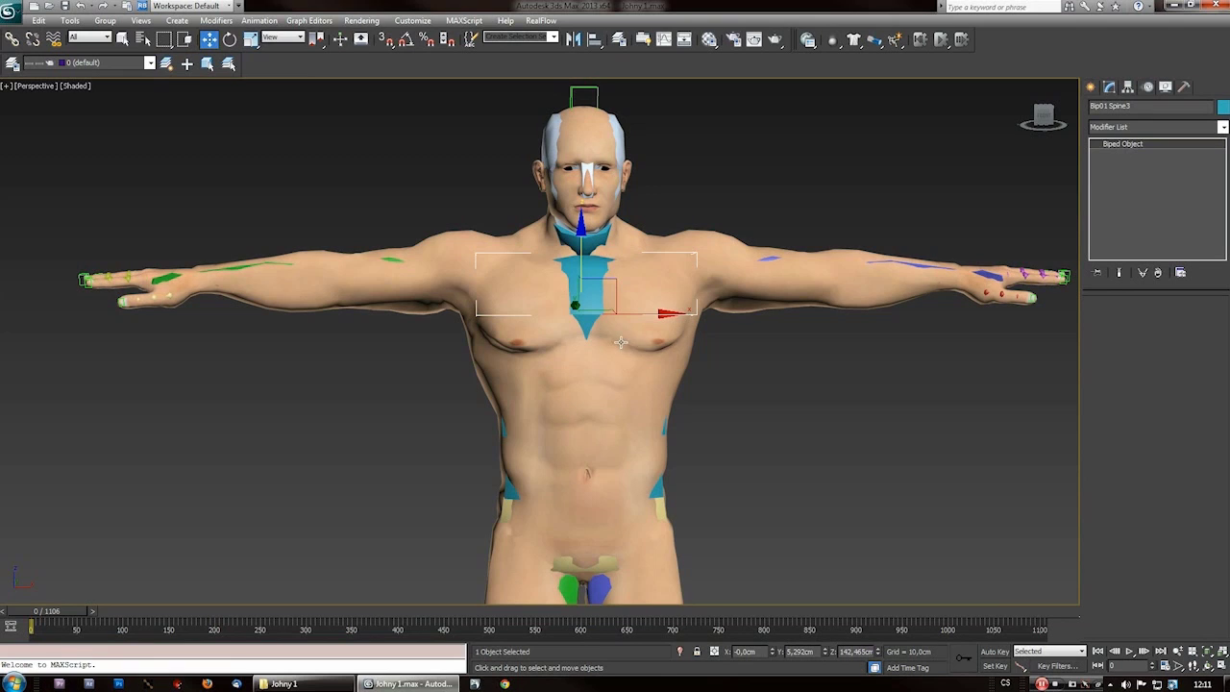
pyautogui.scroll(3, 627, 442)
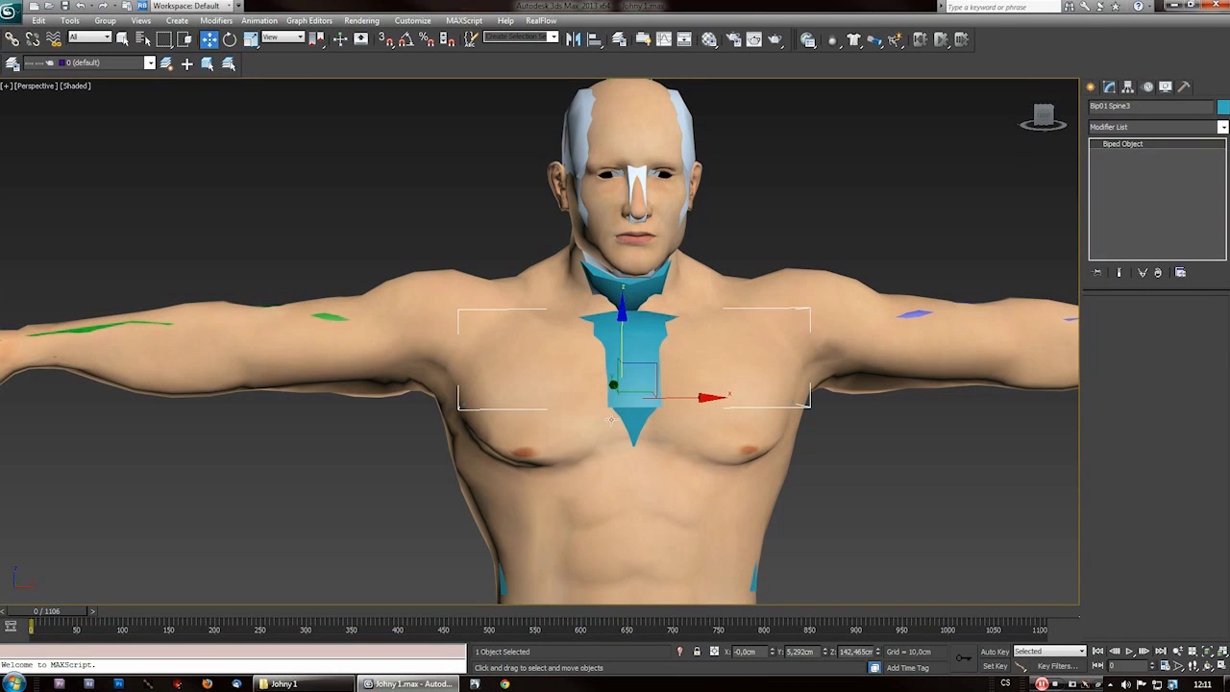
pyautogui.moveTo(557, 445); pyautogui.dragTo(557, 385, button='middle')
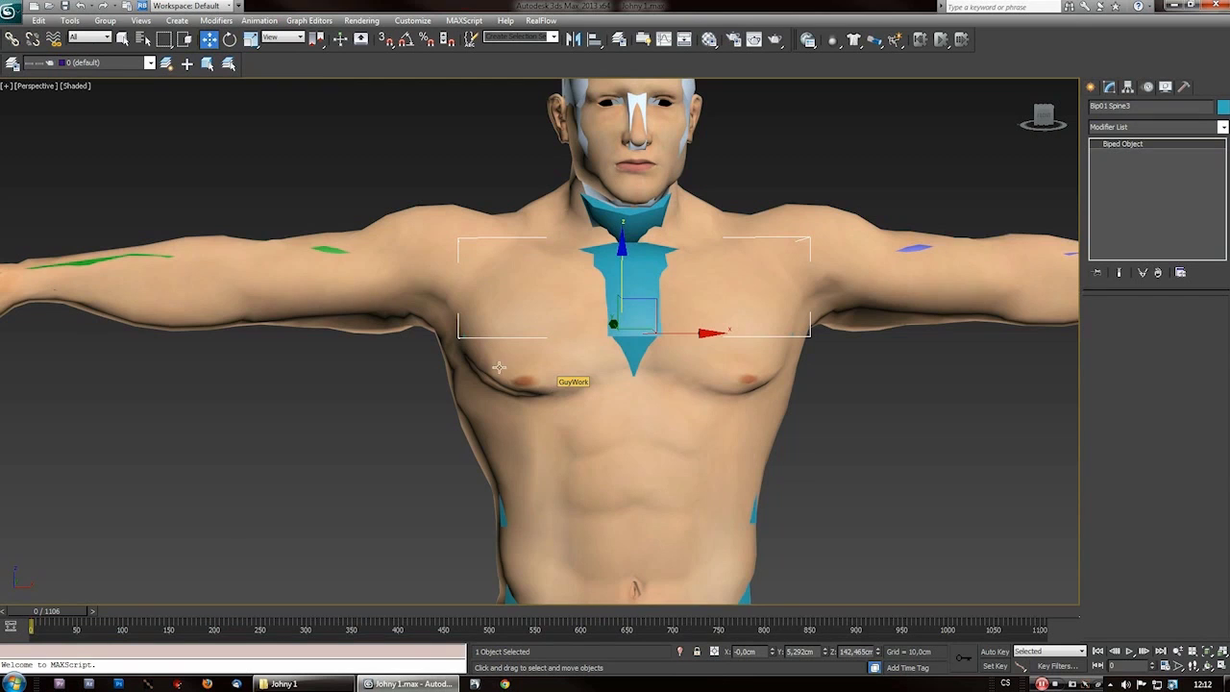
pyautogui.moveTo(565, 360); pyautogui.dragTo(569, 426, button='middle')
pyautogui.scroll(-3, 567, 317)
pyautogui.scroll(4, 577, 320)
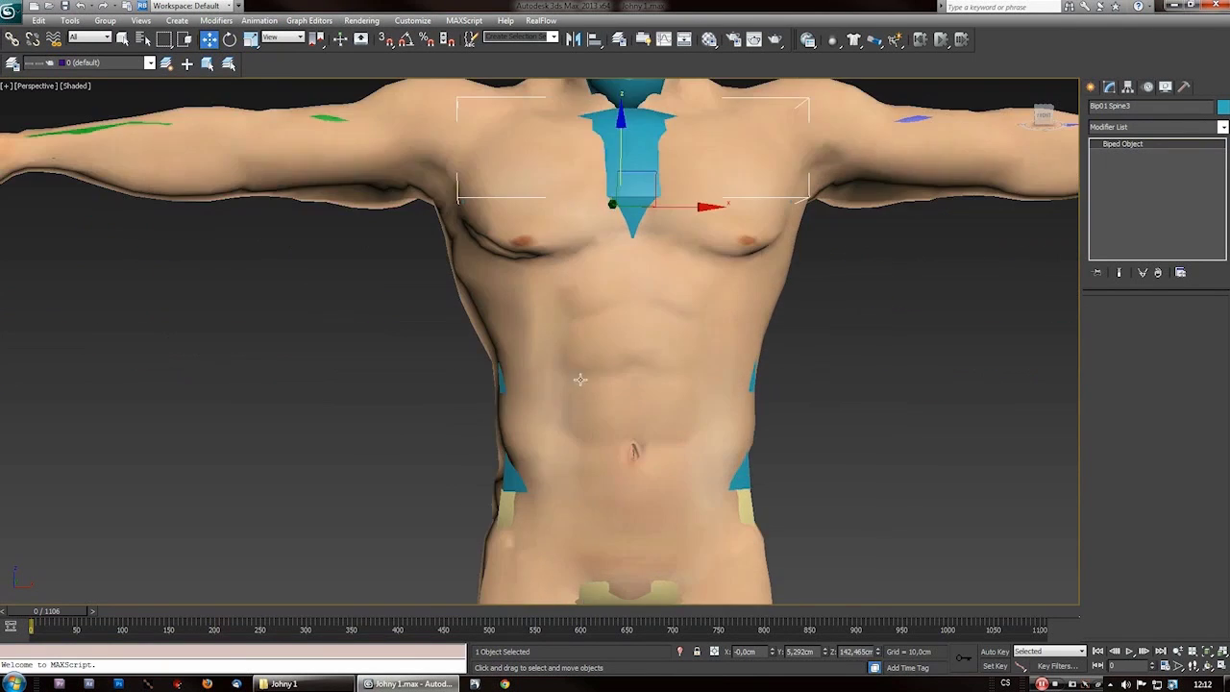
pyautogui.scroll(-1, 593, 307)
pyautogui.scroll(-5, 593, 308)
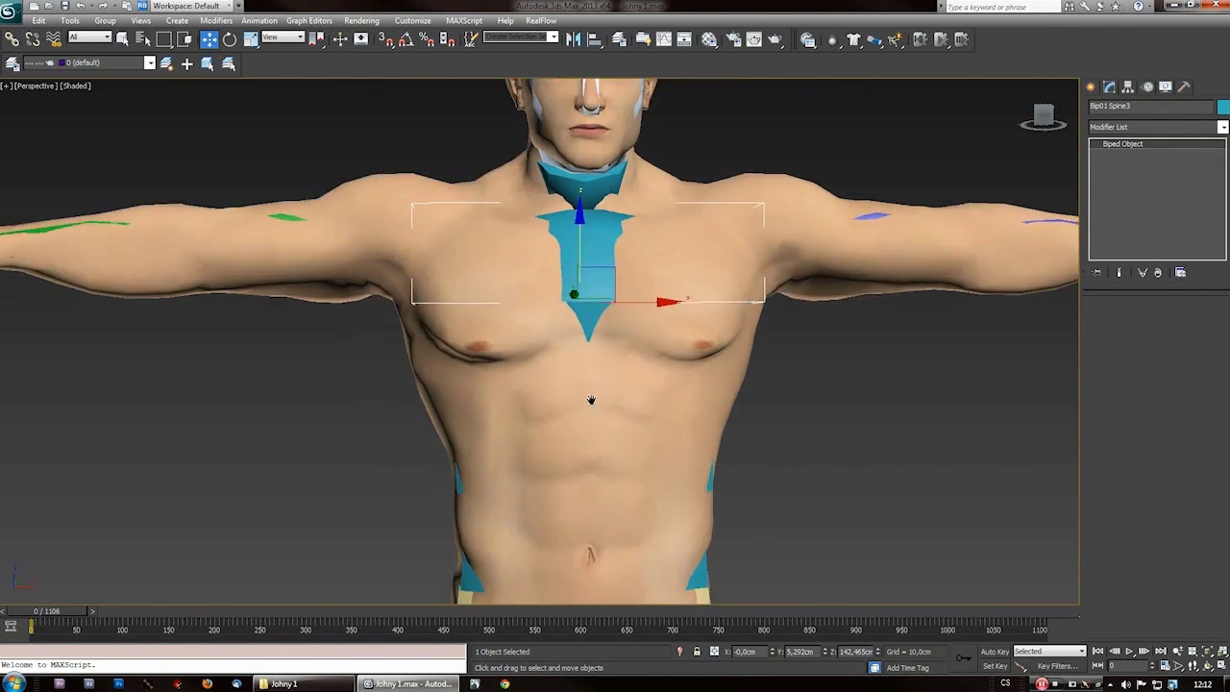
# - Turn on Edged Faces in the perspective view and select the GuyWork body mesh
pyautogui.click(74, 86)
pyautogui.click(121, 144)
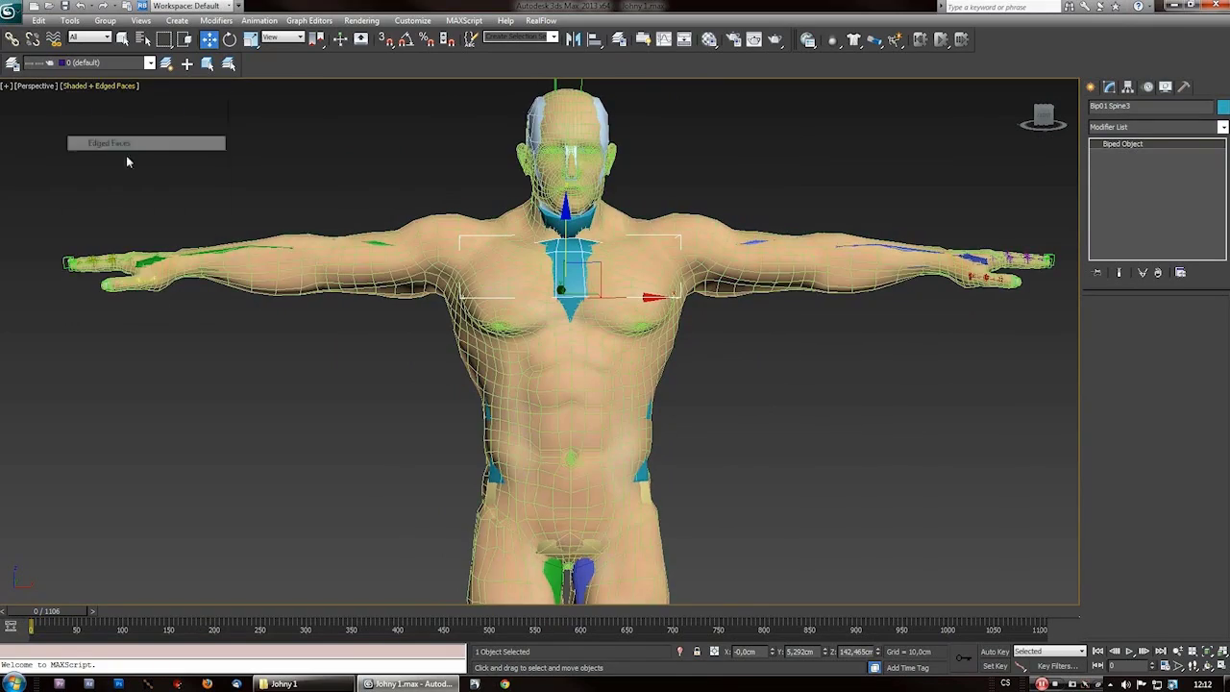
pyautogui.scroll(5, 615, 392)
pyautogui.moveTo(591, 391); pyautogui.dragTo(585, 402, button='middle')
pyautogui.click(515, 340)
pyautogui.keyDown('alt'); pyautogui.moveTo(507, 377); pyautogui.dragTo(629, 440, button='middle'); pyautogui.keyUp('alt')
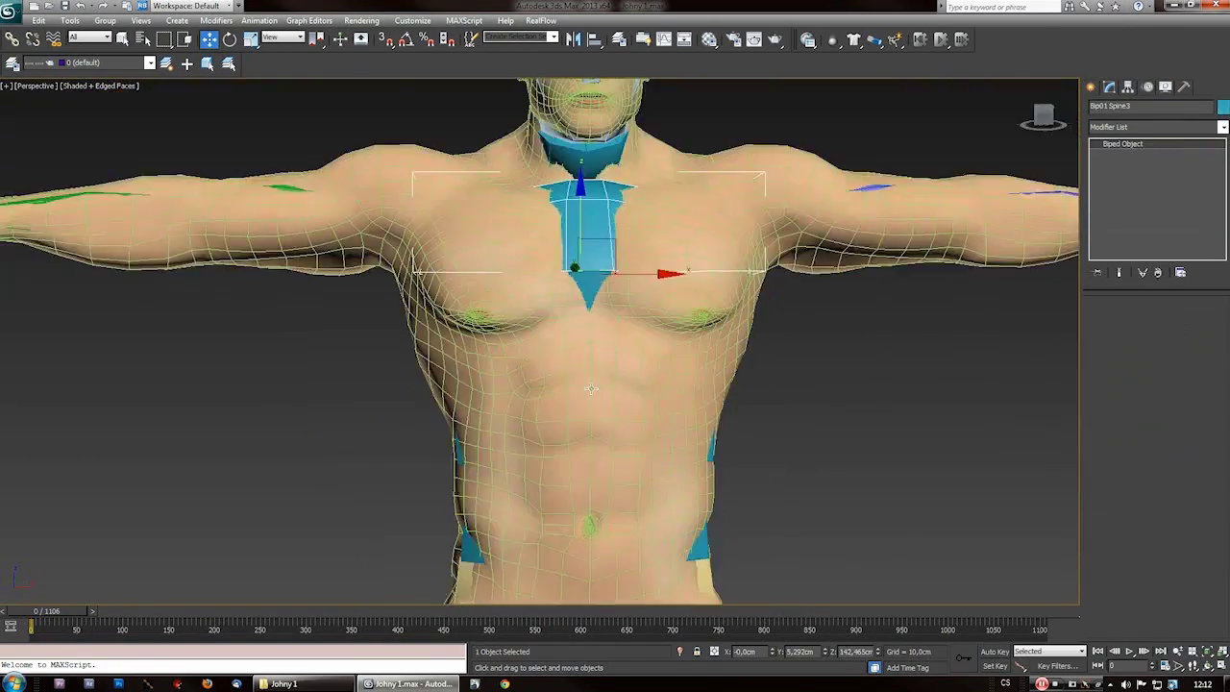
pyautogui.click(591, 389)
pyautogui.scroll(5, 591, 389)
pyautogui.keyDown('alt'); pyautogui.moveTo(591, 389); pyautogui.dragTo(540, 389, button='middle'); pyautogui.keyUp('alt')
# - Examine the edge flow on the chest and ribs by stepping back and forth through previous views
pyautogui.hotkey('shift', 'z')
pyautogui.hotkey('shift', 'z')
pyautogui.hotkey('shift', 'z')
pyautogui.hotkey('shift', 'y')
pyautogui.hotkey('shift', 'y')
pyautogui.hotkey('shift', 'y')
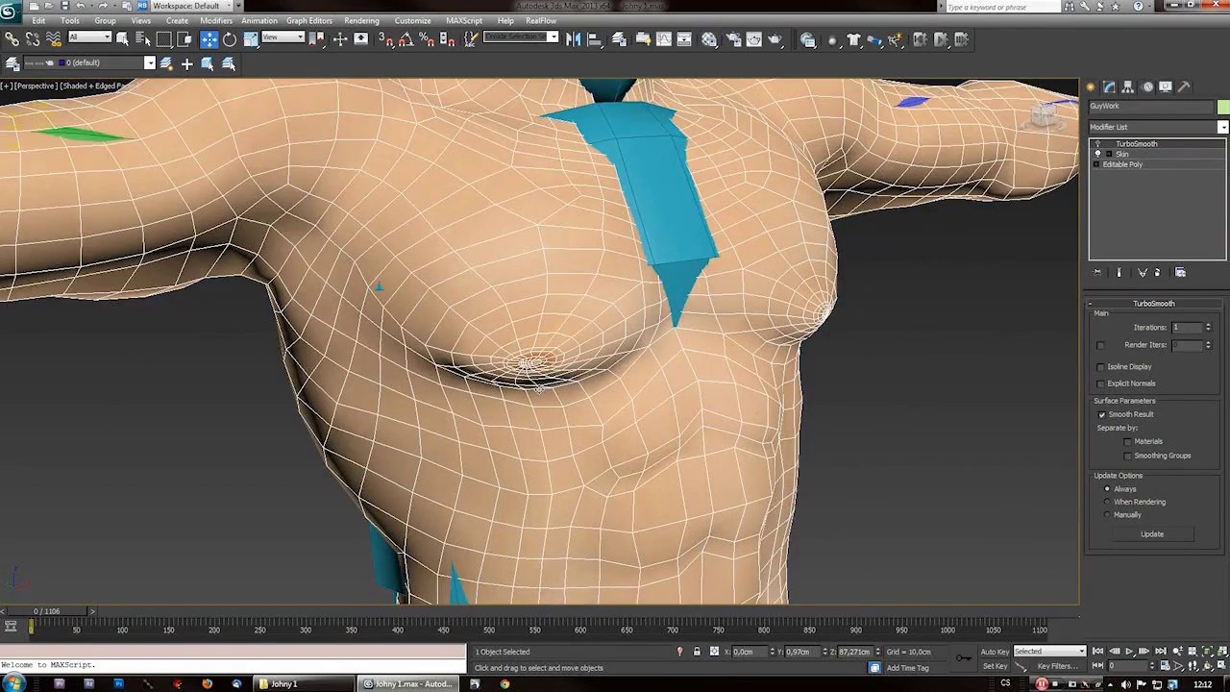
pyautogui.hotkey('shift', 'z')
pyautogui.hotkey('shift', 'y')
pyautogui.hotkey('shift', 'y')
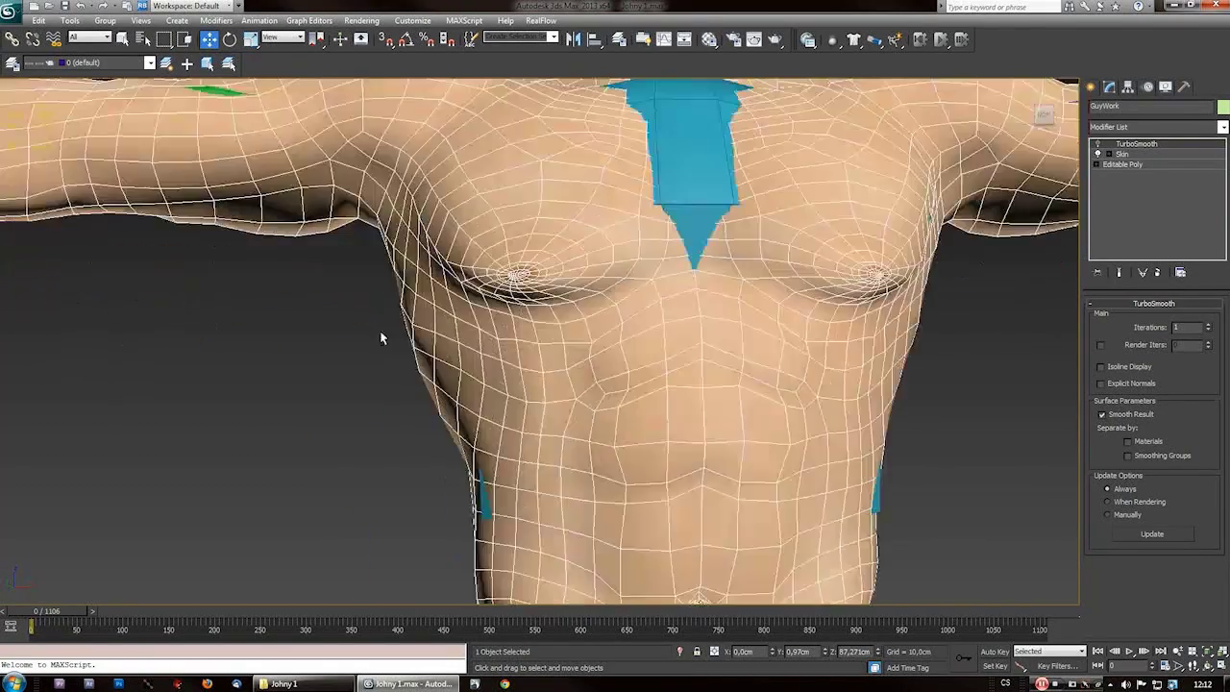
# - Switch TurboSmooth on and back off on the body mesh to compare its smoothed and base density
pyautogui.hotkey('shift', 'z')
pyautogui.hotkey('shift', 'z')
pyautogui.click(1099, 144)
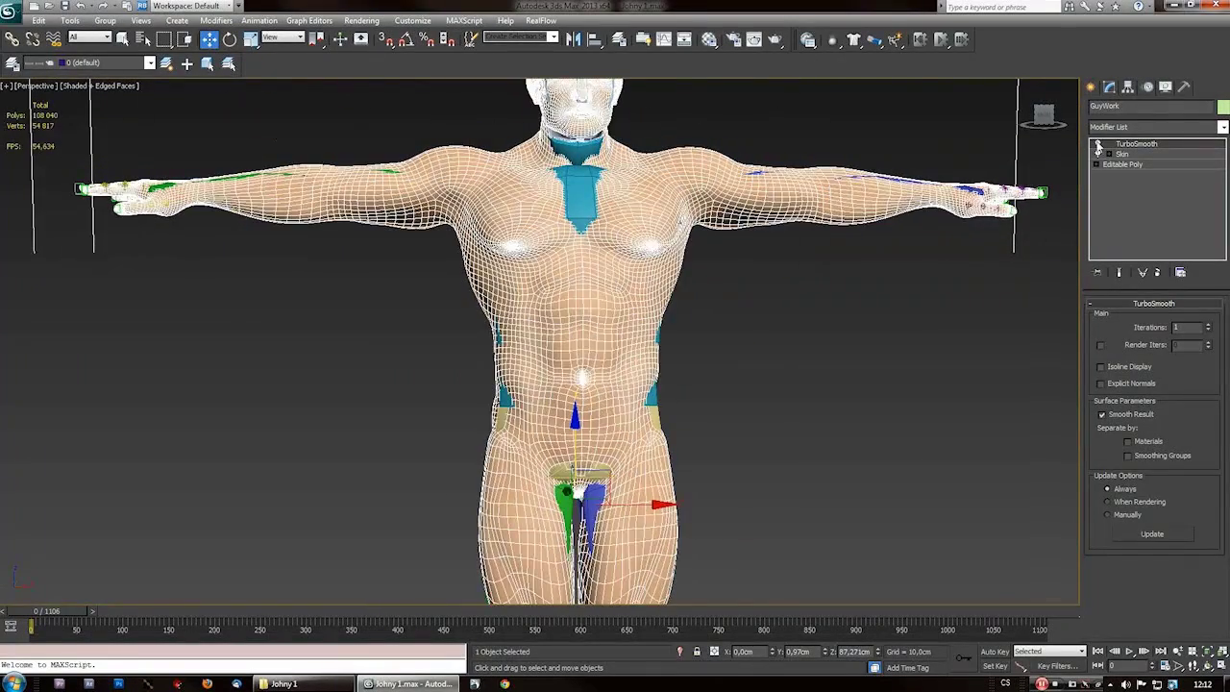
pyautogui.click(1098, 144)
# - Study the unsmoothed mesh topology across the character's chest, abdomen and shoulders, both close up and from a distance
pyautogui.moveTo(615, 365)
pyautogui.keyDown('alt'); pyautogui.mouseDown(button='middle')
pyautogui.moveTo(538, 367)
pyautogui.moveTo(614, 364)
pyautogui.mouseUp(button='middle'); pyautogui.keyUp('alt')
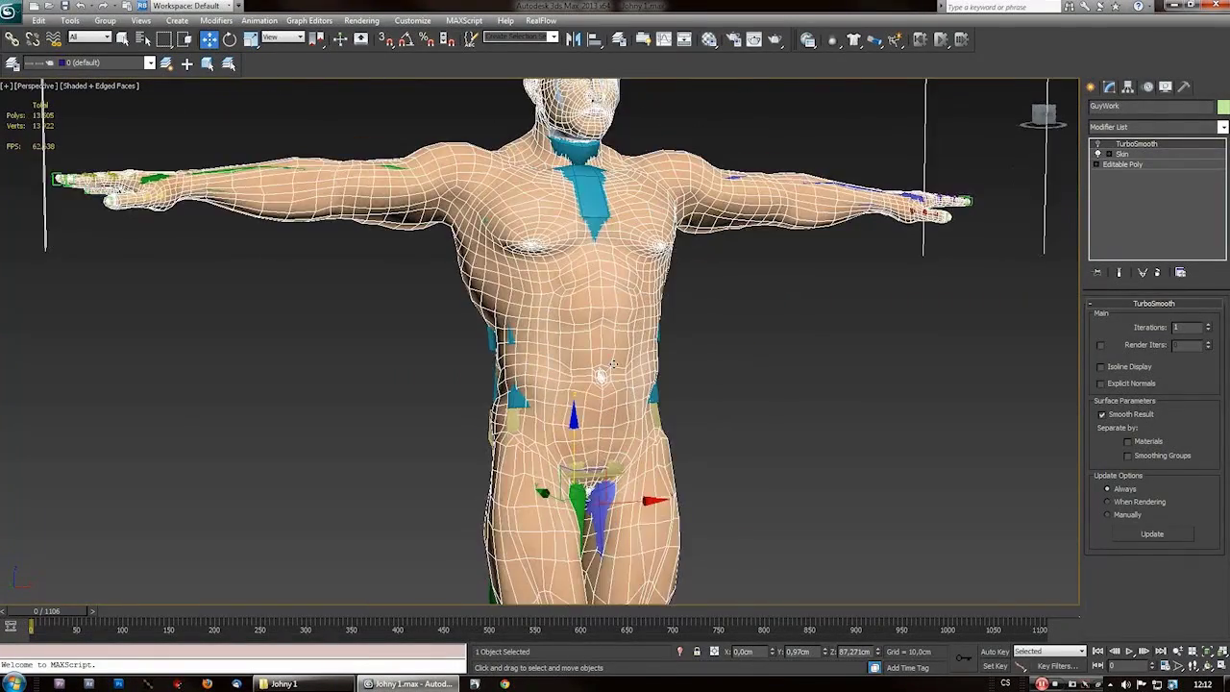
pyautogui.scroll(5, 613, 363)
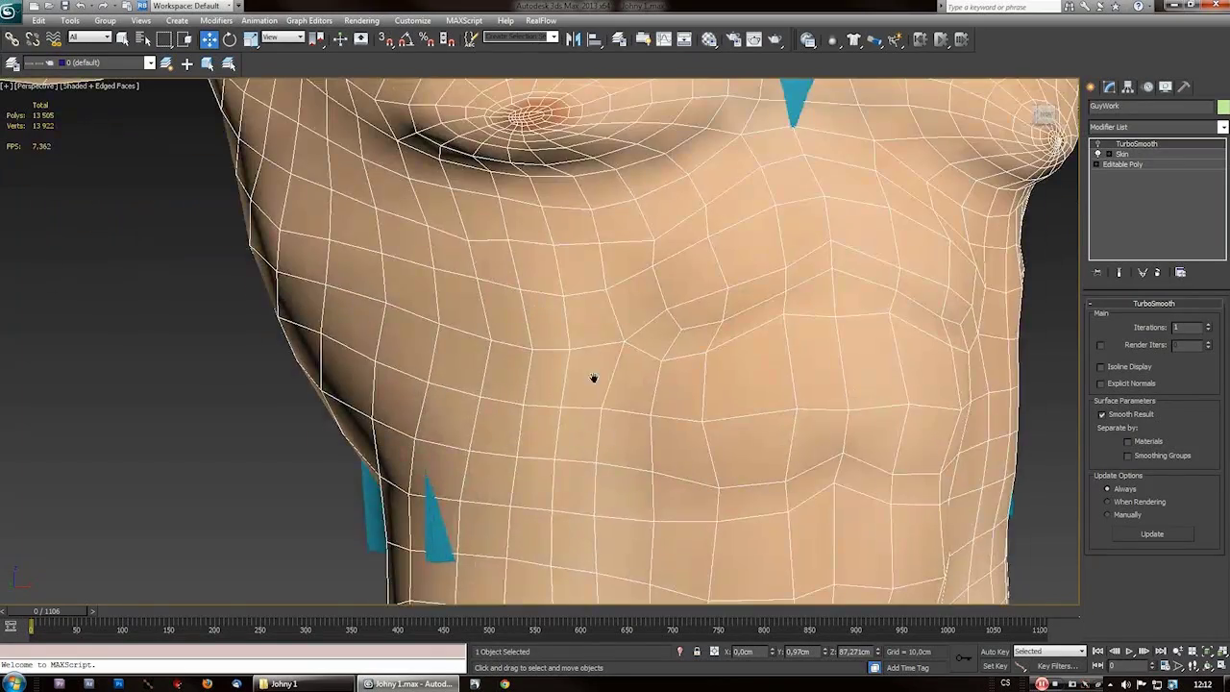
pyautogui.scroll(-3, 593, 346)
pyautogui.scroll(-2, 568, 396)
pyautogui.scroll(6, 567, 394)
pyautogui.scroll(-5, 544, 394)
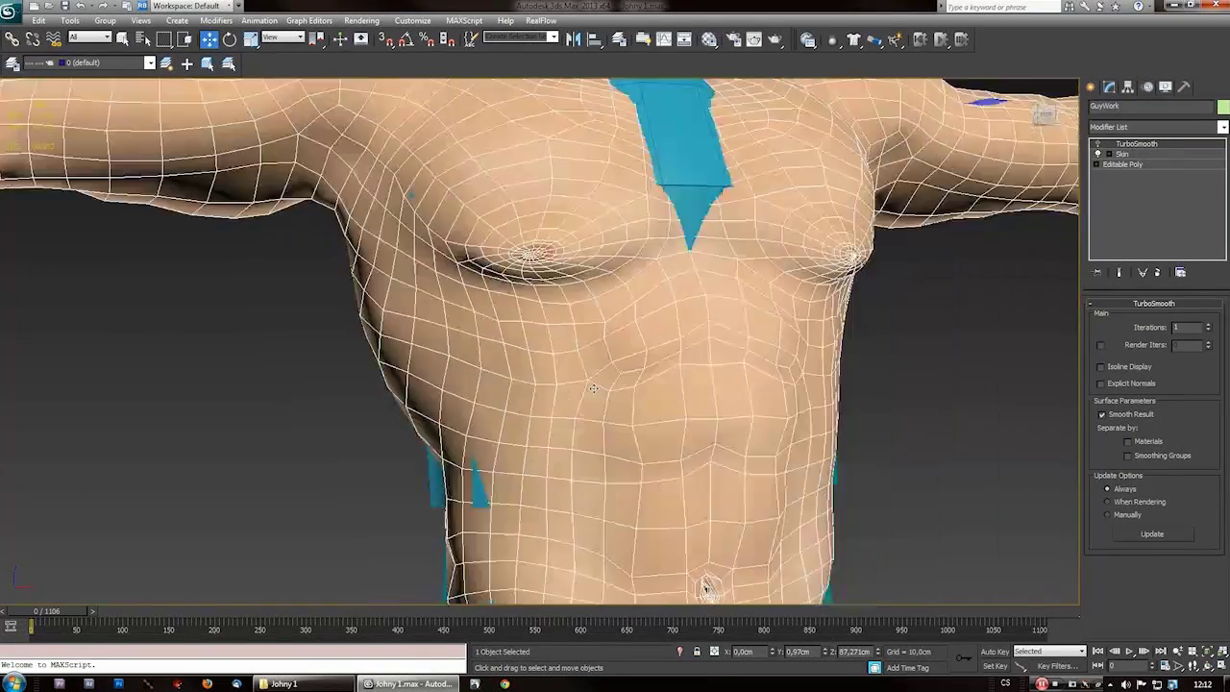
pyautogui.scroll(-3, 544, 394)
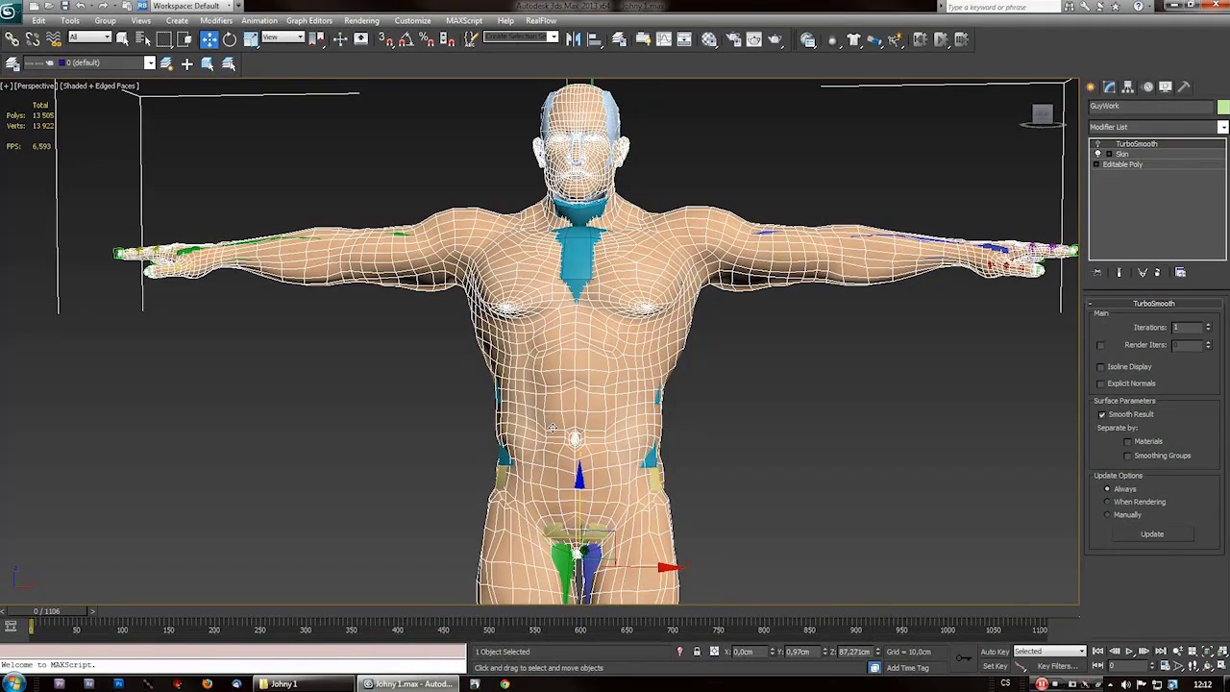
pyautogui.scroll(3, 552, 426)
pyautogui.scroll(-3, 552, 426)
pyautogui.scroll(4, 551, 428)
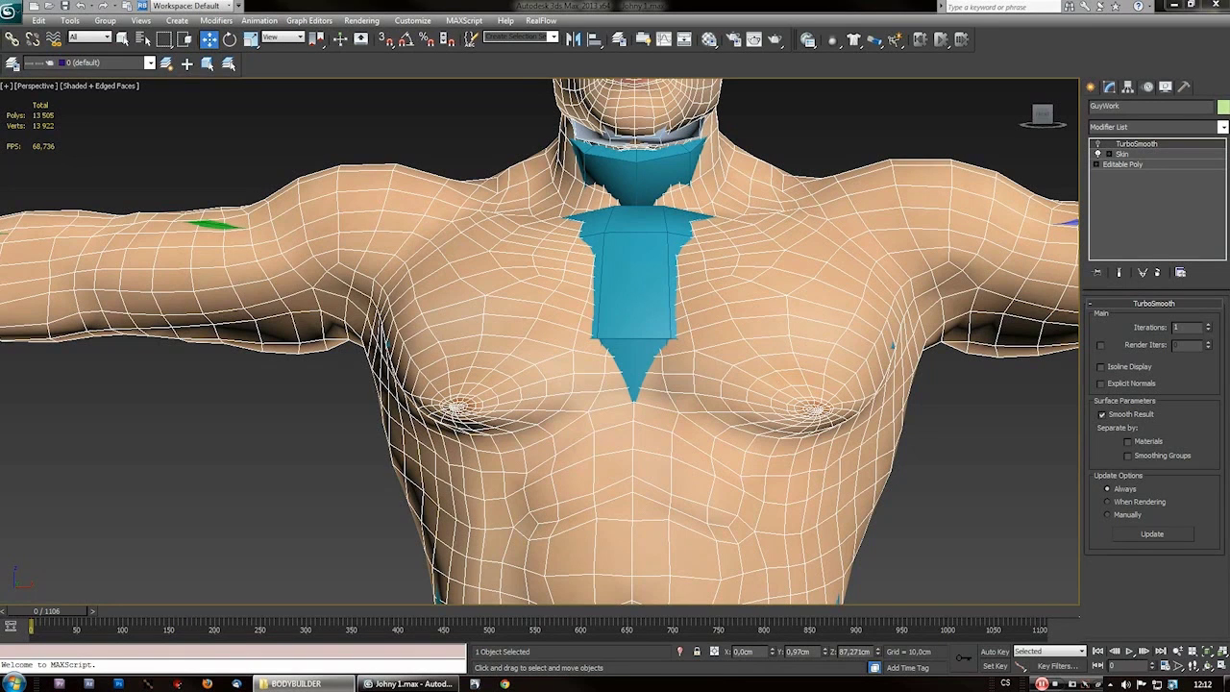
# - Open the BODYBUILDER4_4 scene and display its character in Shaded mode with the upper body framed
pyautogui.moveTo(205, 516); pyautogui.dragTo(463, 444)
pyautogui.click(493, 445)
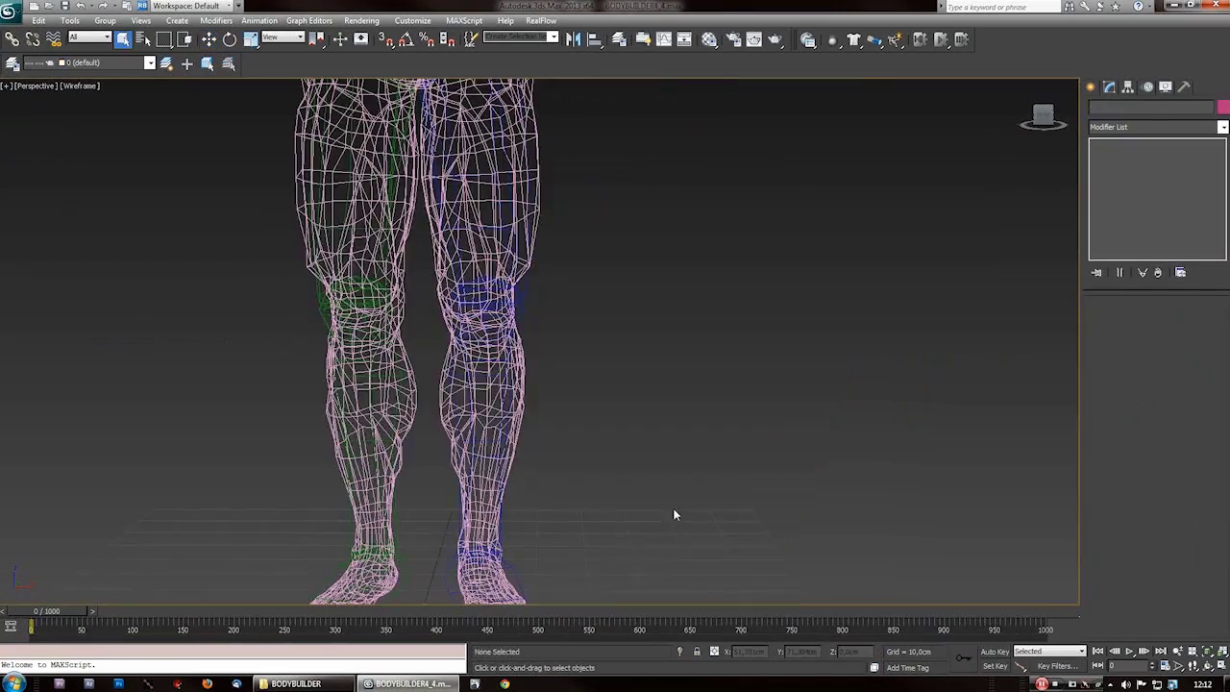
pyautogui.press('z')
pyautogui.scroll(5, 553, 317)
pyautogui.scroll(-1, 553, 317)
pyautogui.scroll(-3, 553, 319)
pyautogui.scroll(6, 557, 411)
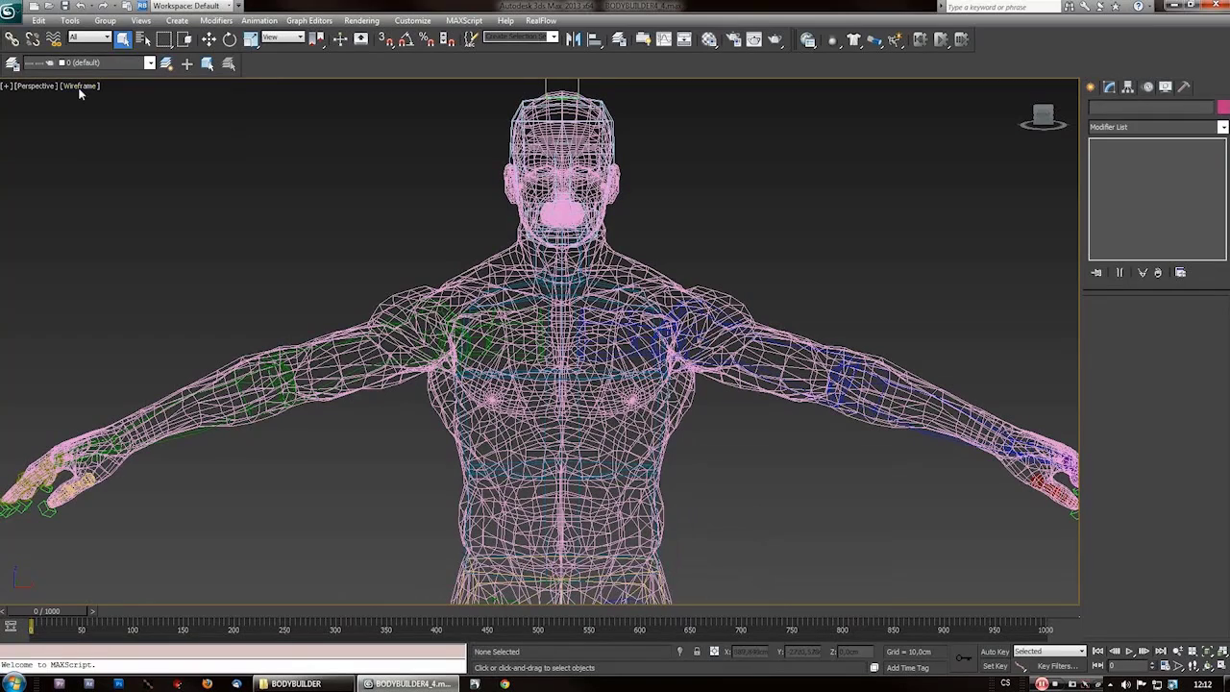
pyautogui.click(80, 87)
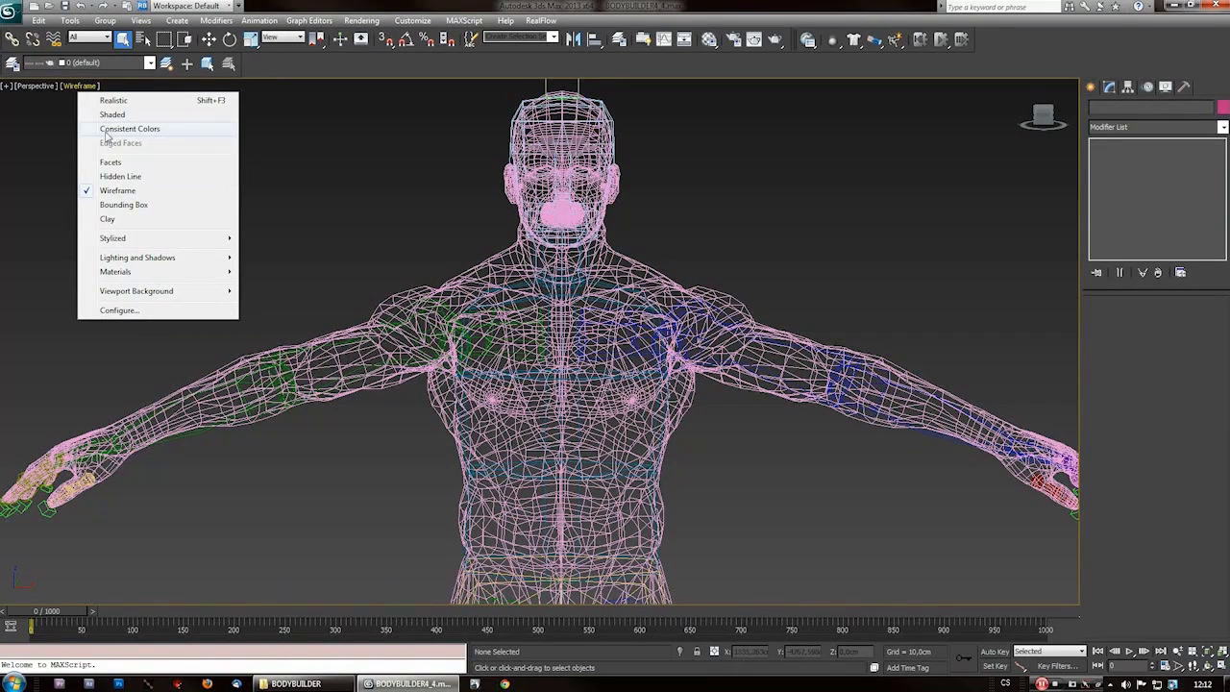
pyautogui.click(112, 114)
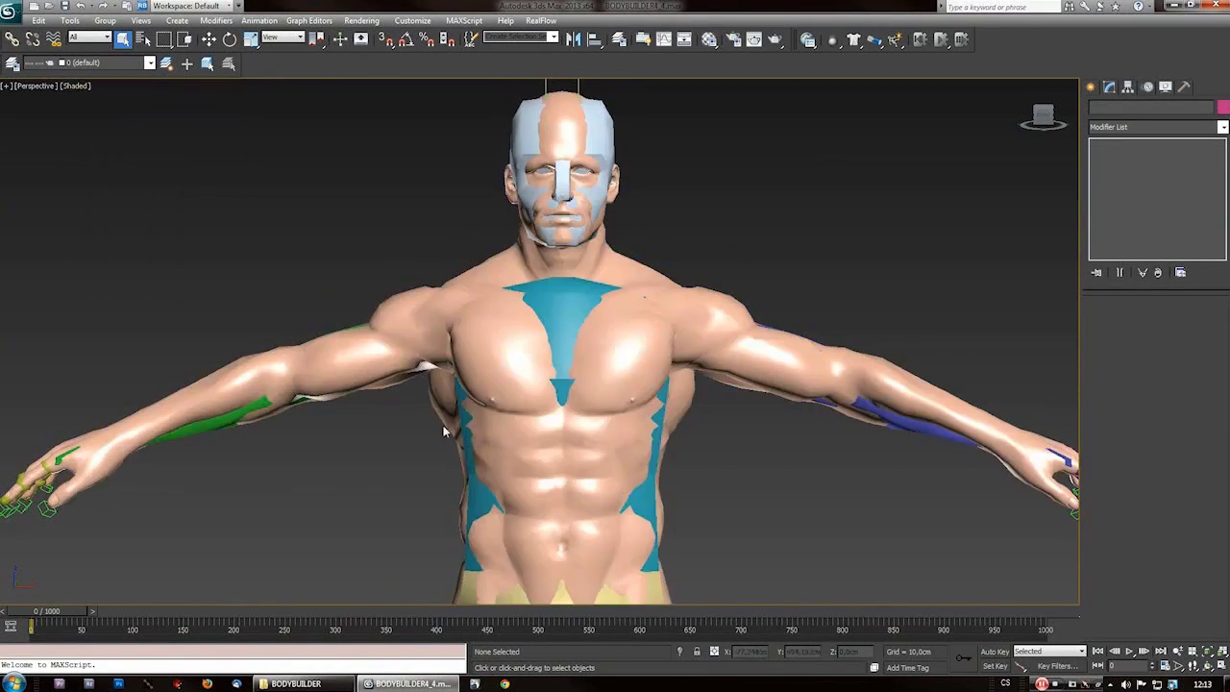
# - Examine the bodybuilder's shoulder, armpit and chest muscles from several angles and distances
pyautogui.scroll(-3, 438, 405)
pyautogui.keyDown('alt'); pyautogui.moveTo(435, 377); pyautogui.dragTo(574, 409, button='middle'); pyautogui.keyUp('alt')
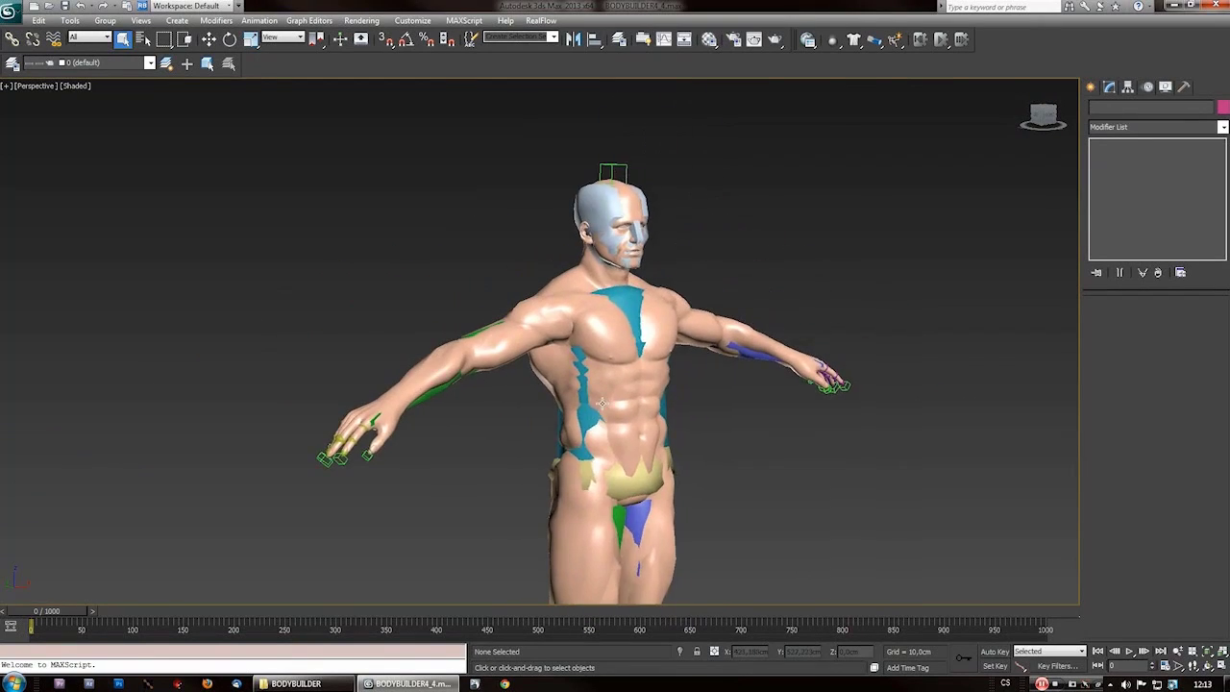
pyautogui.scroll(8, 573, 408)
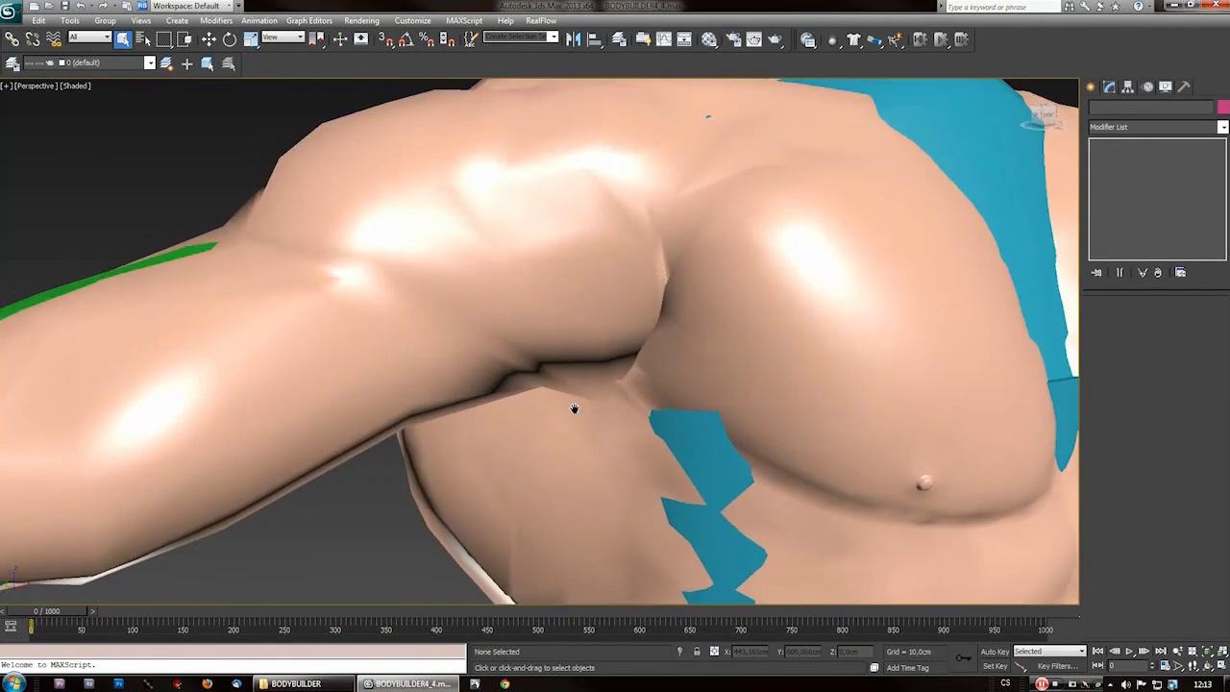
pyautogui.keyDown('alt'); pyautogui.moveTo(573, 408); pyautogui.dragTo(483, 447, button='middle'); pyautogui.keyUp('alt')
pyautogui.scroll(-5, 484, 447)
pyautogui.click(485, 356)
pyautogui.moveTo(428, 489); pyautogui.dragTo(514, 427, button='middle')
pyautogui.moveTo(375, 336)
pyautogui.keyDown('alt'); pyautogui.mouseDown(button='middle')
pyautogui.moveTo(413, 331)
pyautogui.moveTo(364, 327)
pyautogui.moveTo(380, 335)
pyautogui.moveTo(381, 312)
pyautogui.moveTo(365, 324)
pyautogui.mouseUp(button='middle'); pyautogui.keyUp('alt')
pyautogui.scroll(-4, 497, 469)
pyautogui.moveTo(499, 465); pyautogui.dragTo(528, 417, button='middle')
pyautogui.scroll(-3, 527, 417)
# - Select the bodybuilder's left upper arm bone, followed by the Bip01 Spine2 bone in the chest
pyautogui.click(787, 305)
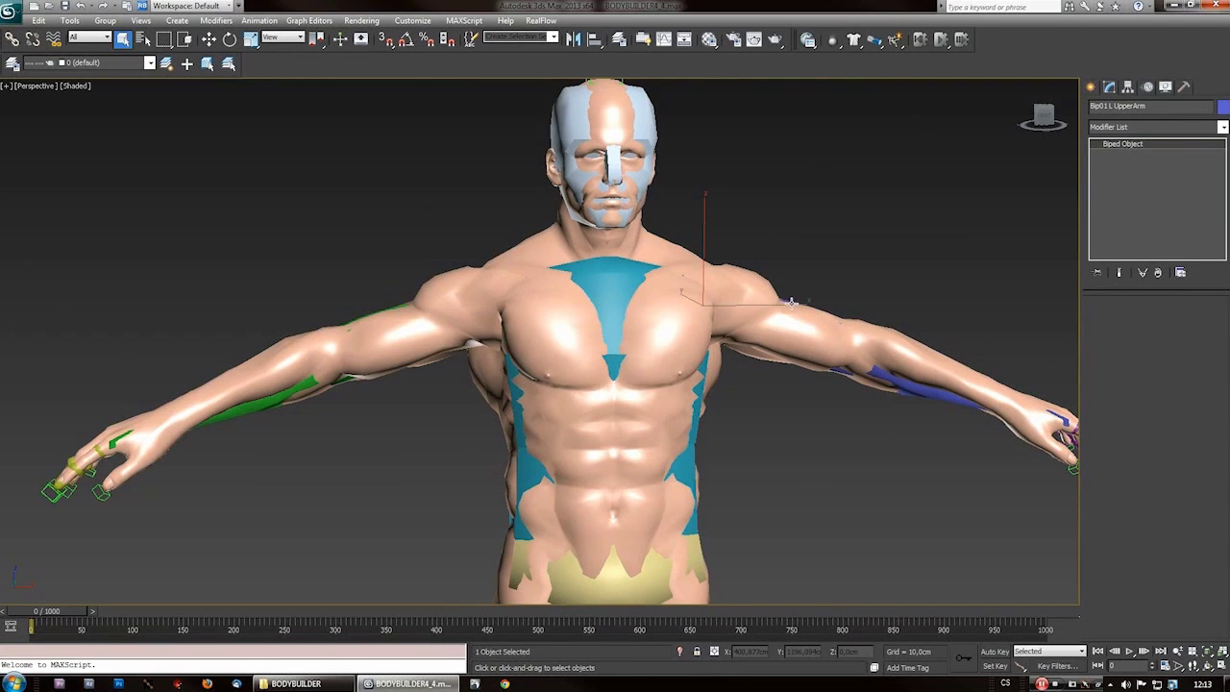
pyautogui.keyDown('alt'); pyautogui.moveTo(755, 388); pyautogui.dragTo(841, 338, button='middle'); pyautogui.keyUp('alt')
pyautogui.rightClick(803, 323)
pyautogui.click(823, 349)
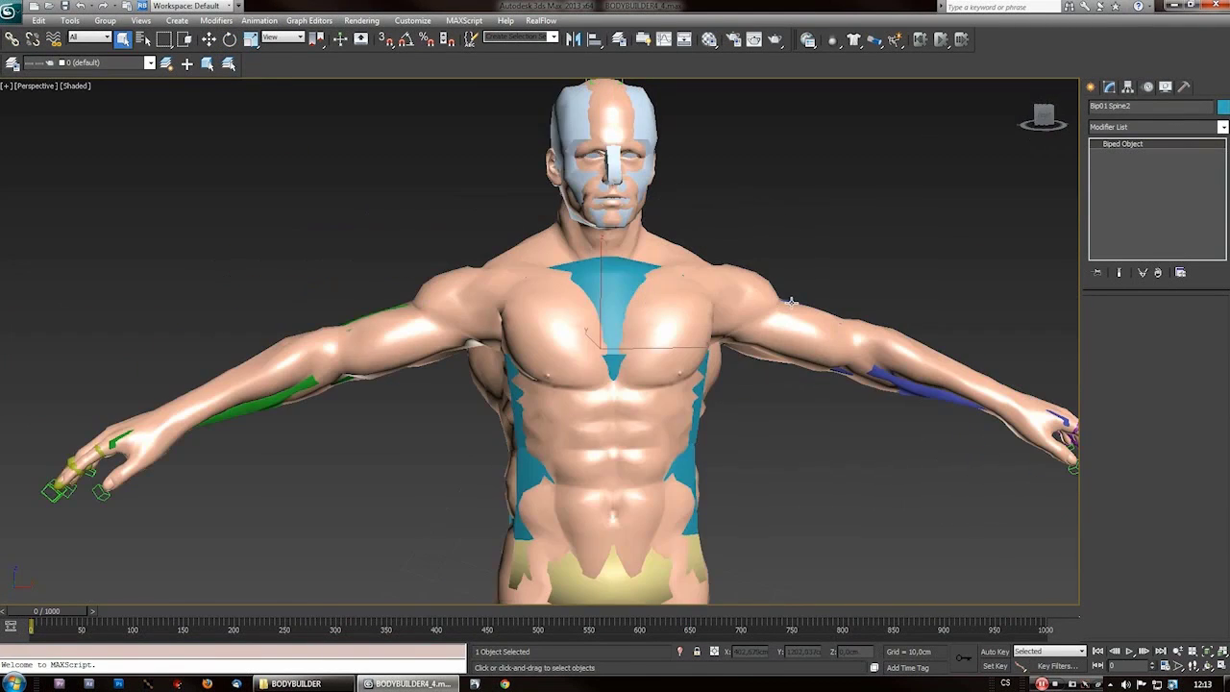
# - Select the left upper arm bone and try rotating it down beside the torso to test the shoulder, then restore its original pose
pyautogui.click(792, 302)
pyautogui.keyDown('alt'); pyautogui.moveTo(769, 363); pyautogui.dragTo(844, 338, button='middle'); pyautogui.keyUp('alt')
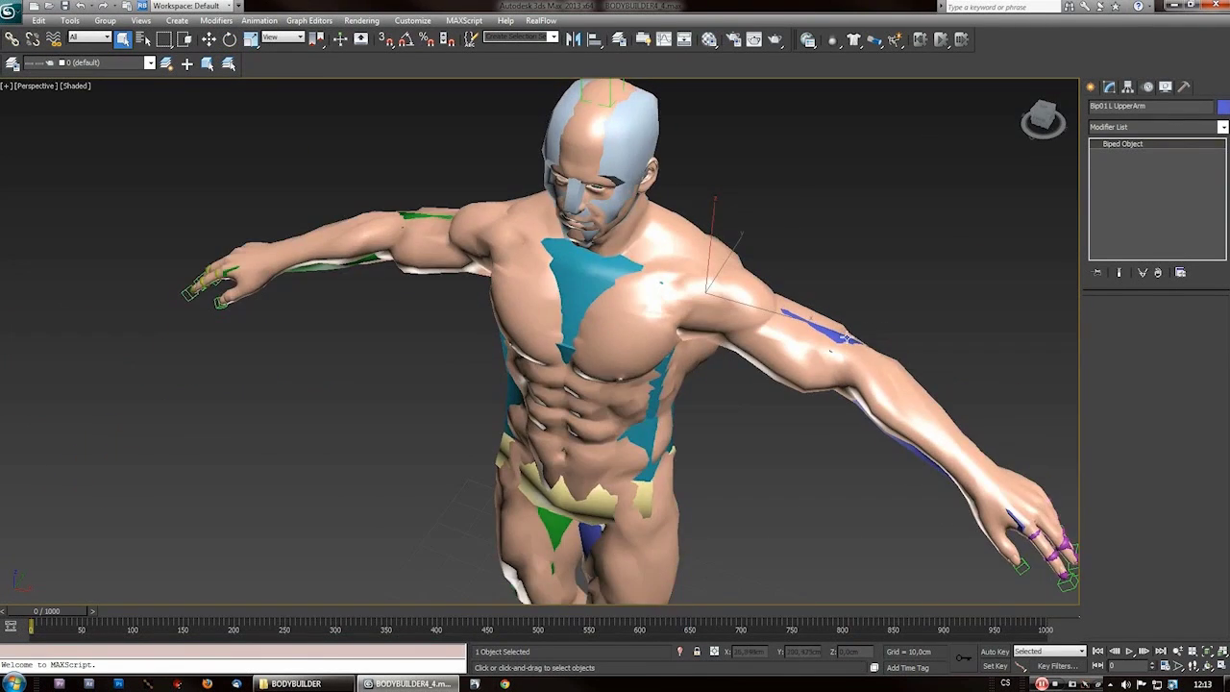
pyautogui.rightClick(803, 324)
pyautogui.click(821, 347)
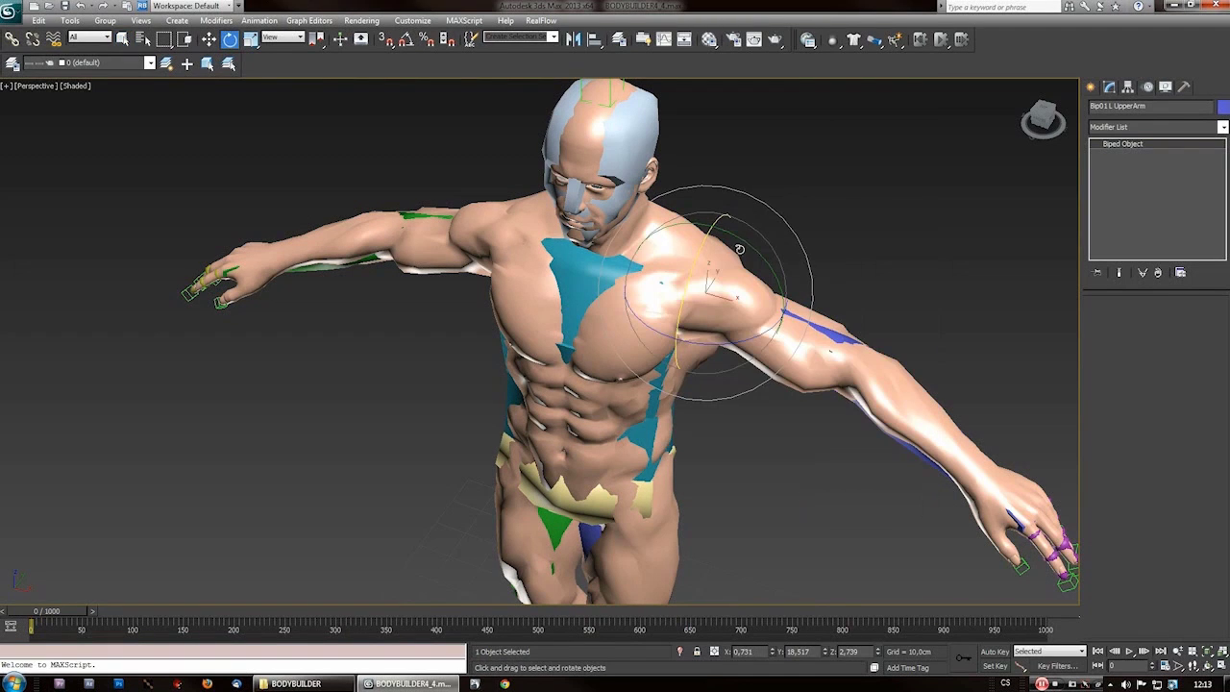
pyautogui.moveTo(743, 244); pyautogui.dragTo(678, 361)
pyautogui.keyDown('alt'); pyautogui.moveTo(687, 366); pyautogui.dragTo(663, 356, button='middle'); pyautogui.keyUp('alt')
pyautogui.moveTo(711, 192); pyautogui.dragTo(721, 325)
pyautogui.keyDown('alt'); pyautogui.moveTo(720, 325); pyautogui.dragTo(711, 385, button='middle'); pyautogui.keyUp('alt')
pyautogui.scroll(3, 670, 394)
pyautogui.moveTo(780, 290); pyautogui.dragTo(747, 223)
pyautogui.scroll(-5, 608, 454)
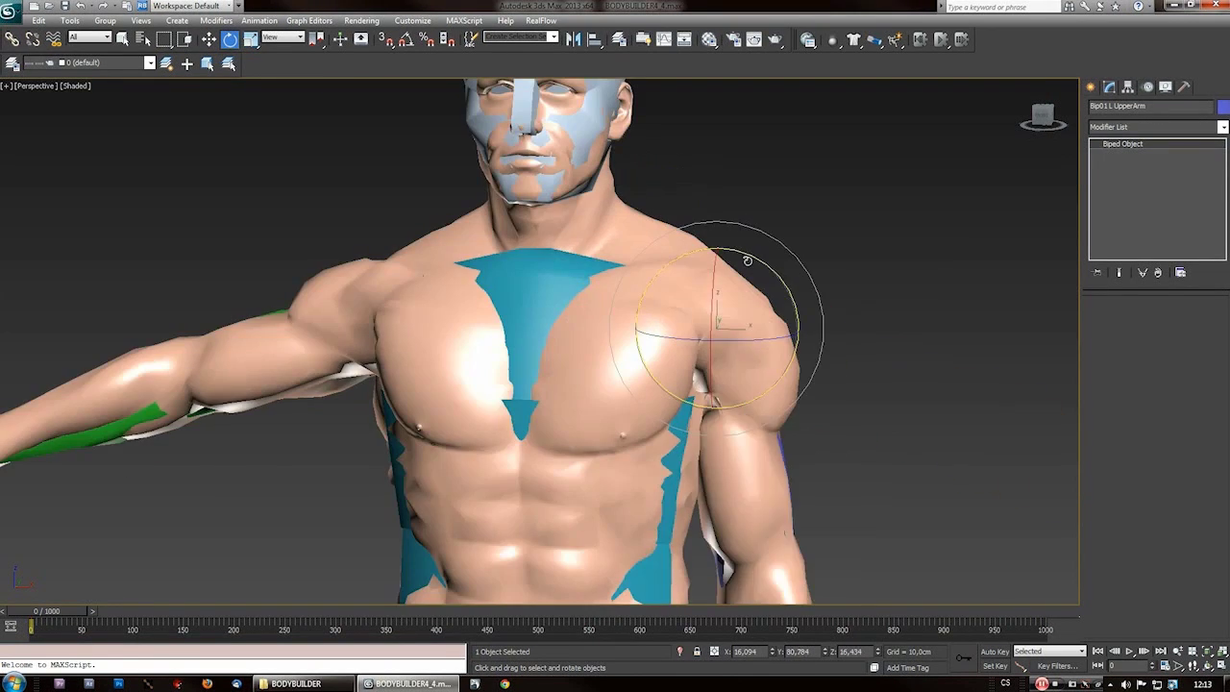
pyautogui.moveTo(747, 225)
pyautogui.mouseDown()
pyautogui.moveTo(747, 258)
pyautogui.moveTo(747, 225)
pyautogui.mouseUp()
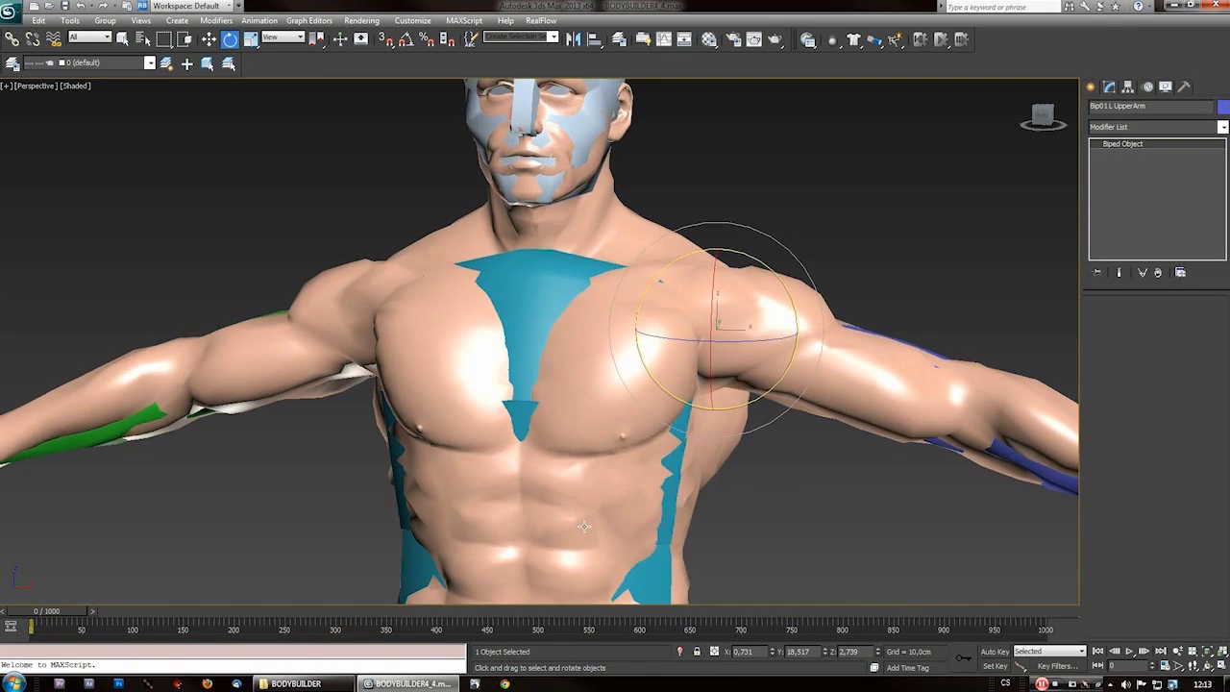
# - Select the Bip01 Spine2 bone in the bodybuilder's chest and display its biped motion parameters
pyautogui.scroll(-5, 584, 527)
pyautogui.moveTo(583, 526); pyautogui.dragTo(609, 487, button='middle')
pyautogui.moveTo(601, 445); pyautogui.dragTo(612, 468, button='middle')
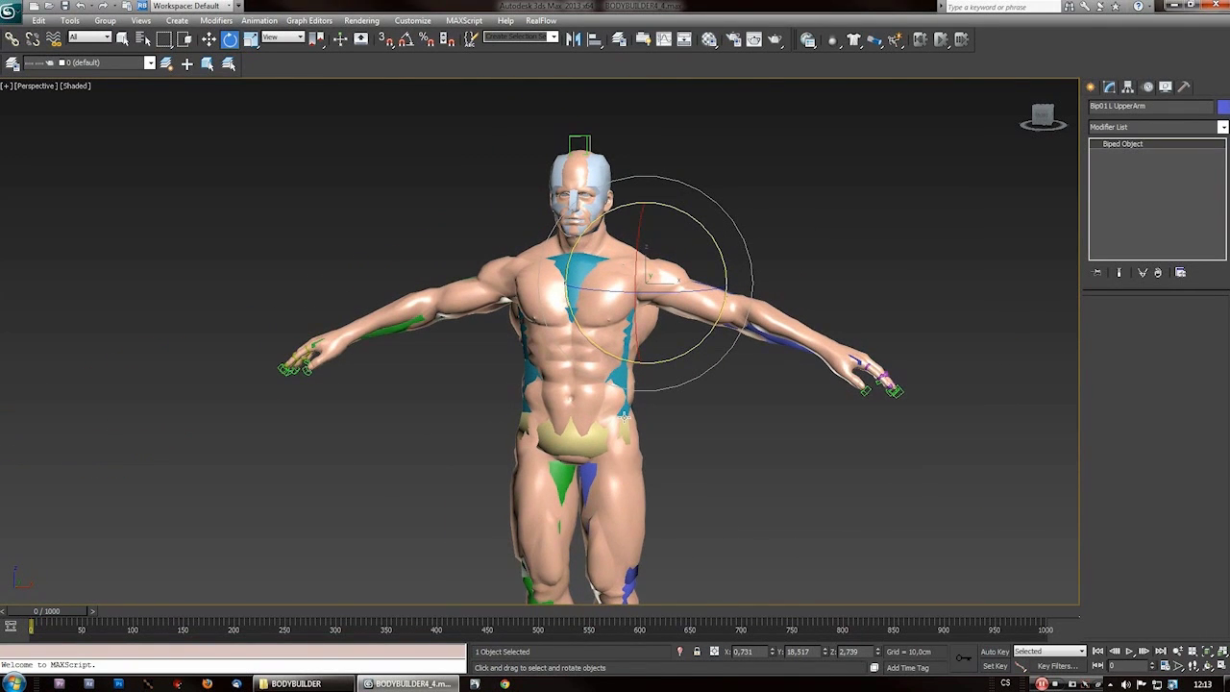
pyautogui.scroll(6, 625, 416)
pyautogui.scroll(-4, 615, 399)
pyautogui.moveTo(577, 259); pyautogui.dragTo(587, 295, button='middle')
pyautogui.click(584, 293)
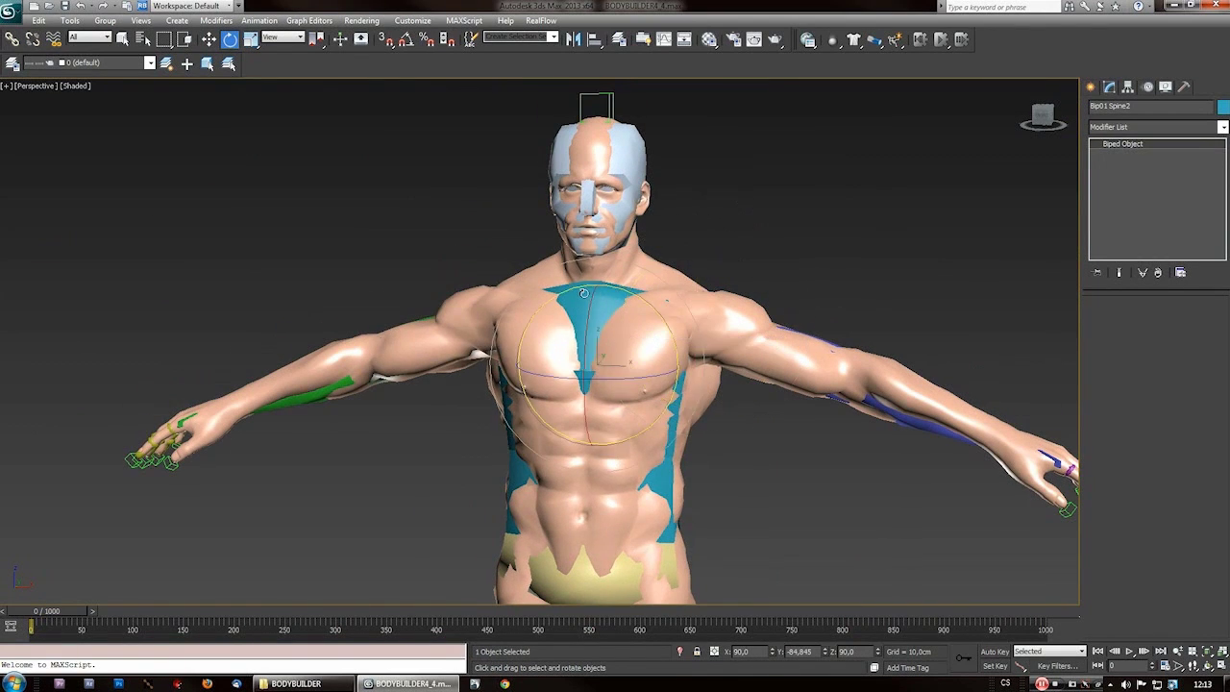
pyautogui.rightClick(583, 293)
pyautogui.click(799, 473)
pyautogui.click(1147, 87)
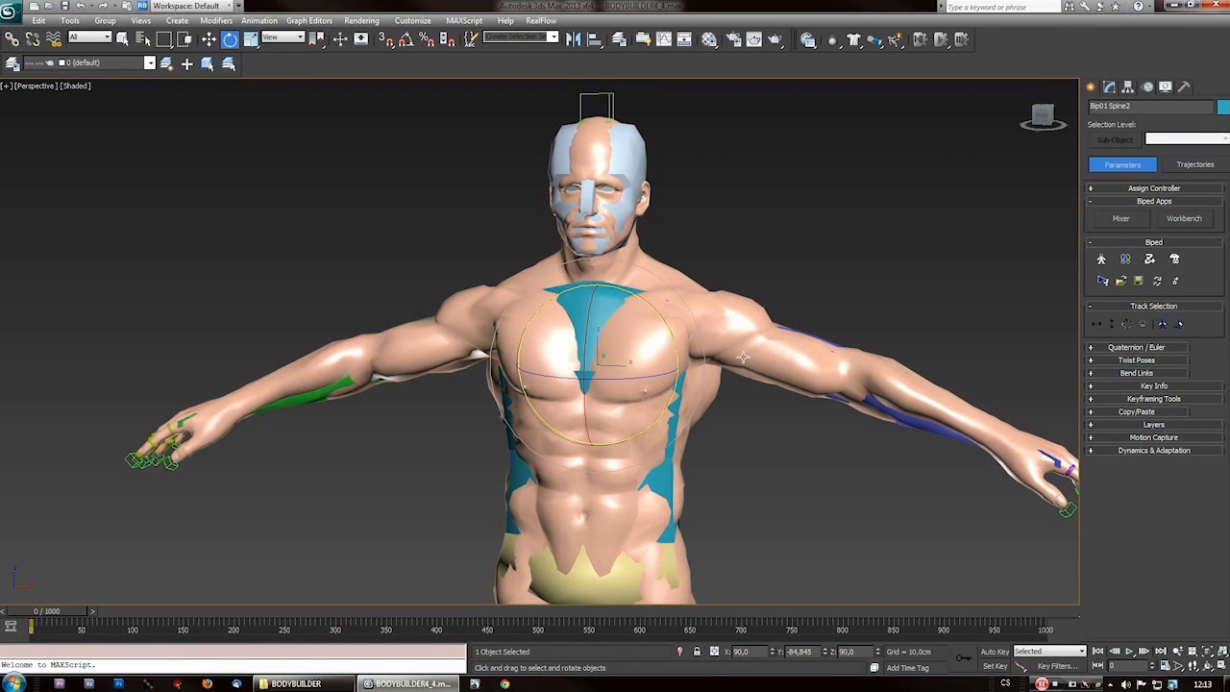
# - Load a motion file onto the bodybuilder's biped and bring the whole figure into view
pyautogui.click(1121, 280)
pyautogui.click(57, 94)
pyautogui.click(235, 161)
pyautogui.moveTo(674, 431); pyautogui.dragTo(636, 313, button='middle')
pyautogui.scroll(-5, 637, 312)
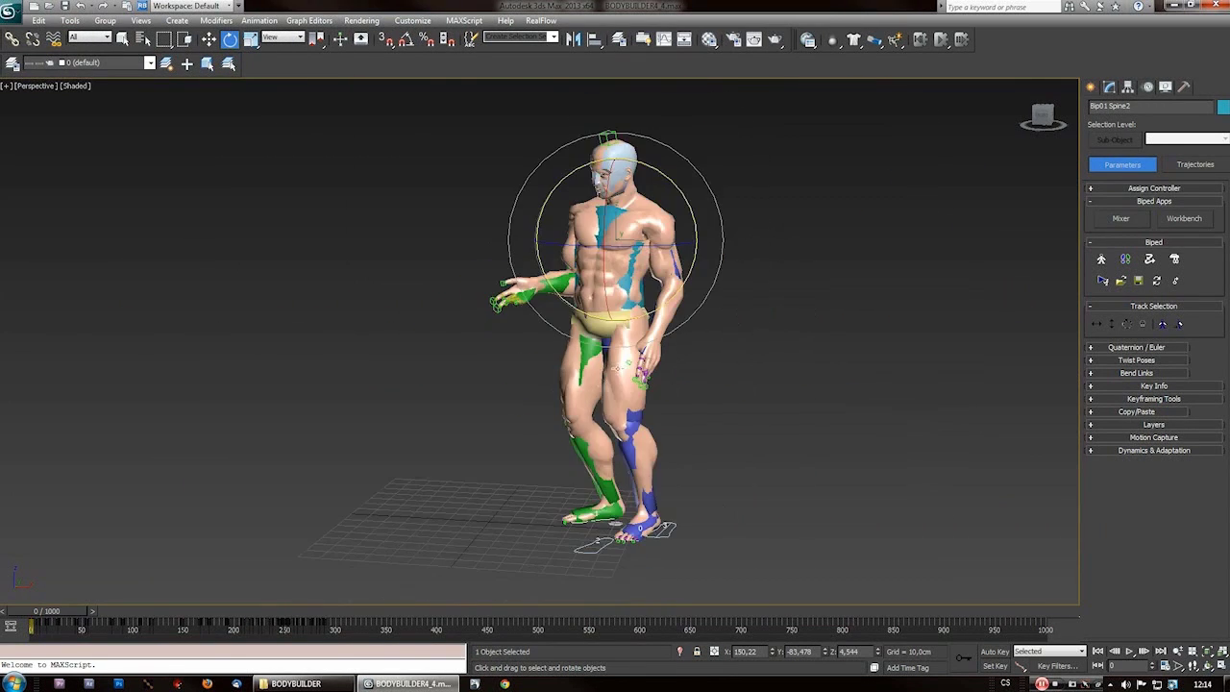
# - Examine the bodybuilder's full-body pose with the loaded motion from the front and at varying distances
pyautogui.moveTo(36, 616)
pyautogui.mouseDown()
pyautogui.moveTo(312, 620)
pyautogui.moveTo(135, 642)
pyautogui.moveTo(29, 634)
pyautogui.mouseUp()
pyautogui.press('e')
pyautogui.moveTo(588, 288); pyautogui.dragTo(538, 509, button='middle')
pyautogui.scroll(5, 581, 329)
pyautogui.scroll(3, 614, 343)
pyautogui.scroll(3, 614, 343)
pyautogui.keyDown('alt'); pyautogui.moveTo(539, 509); pyautogui.dragTo(414, 375, button='middle'); pyautogui.keyUp('alt')
pyautogui.scroll(-3, 513, 362)
pyautogui.scroll(5, 467, 420)
pyautogui.scroll(-8, 467, 420)
pyautogui.keyDown('alt'); pyautogui.moveTo(467, 420); pyautogui.dragTo(622, 357, button='middle'); pyautogui.keyUp('alt')
pyautogui.scroll(5, 546, 393)
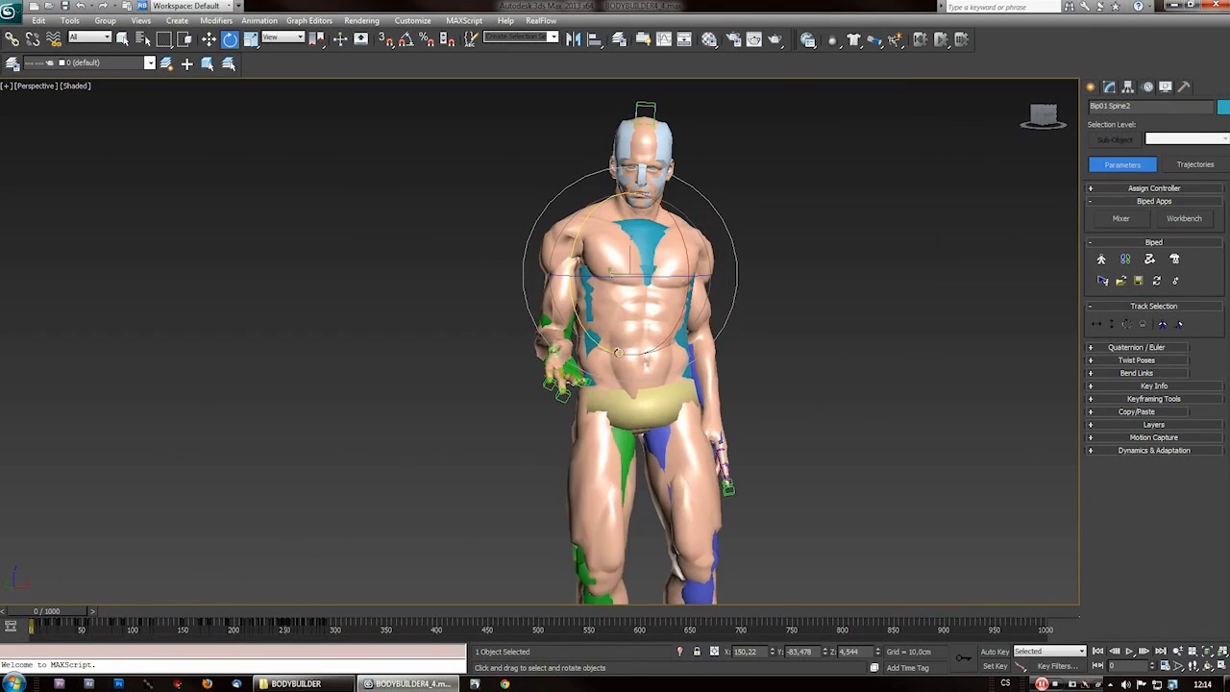
# - Study the posed bodybuilder's bent arm and shoulder area up close from several angles
pyautogui.scroll(5, 620, 354)
pyautogui.moveTo(610, 289); pyautogui.dragTo(427, 349, button='middle')
pyautogui.scroll(5, 427, 349)
pyautogui.keyDown('alt'); pyautogui.moveTo(467, 432); pyautogui.dragTo(567, 423, button='middle'); pyautogui.keyUp('alt')
pyautogui.hotkey('shift', 'z')
pyautogui.hotkey('shift', 'z')
pyautogui.hotkey('shift', 'z')
pyautogui.scroll(3, 400, 352)
pyautogui.keyDown('alt'); pyautogui.moveTo(400, 352); pyautogui.dragTo(349, 356, button='middle'); pyautogui.keyUp('alt')
pyautogui.scroll(3, 603, 411)
pyautogui.keyDown('alt'); pyautogui.moveTo(605, 412); pyautogui.dragTo(543, 380, button='middle'); pyautogui.keyUp('alt')
# - Select the BODYBUILDER -MEDIUM mesh and inspect its back, shoulder blade and armpit in the loaded pose
pyautogui.click(357, 257)
pyautogui.keyDown('alt'); pyautogui.moveTo(547, 500); pyautogui.dragTo(610, 526, button='middle'); pyautogui.keyUp('alt')
pyautogui.scroll(-3, 610, 526)
pyautogui.scroll(-4, 609, 526)
pyautogui.keyDown('alt'); pyautogui.moveTo(588, 471); pyautogui.dragTo(498, 510, button='middle'); pyautogui.keyUp('alt')
pyautogui.scroll(4, 635, 381)
pyautogui.scroll(-3, 635, 381)
pyautogui.scroll(3, 599, 345)
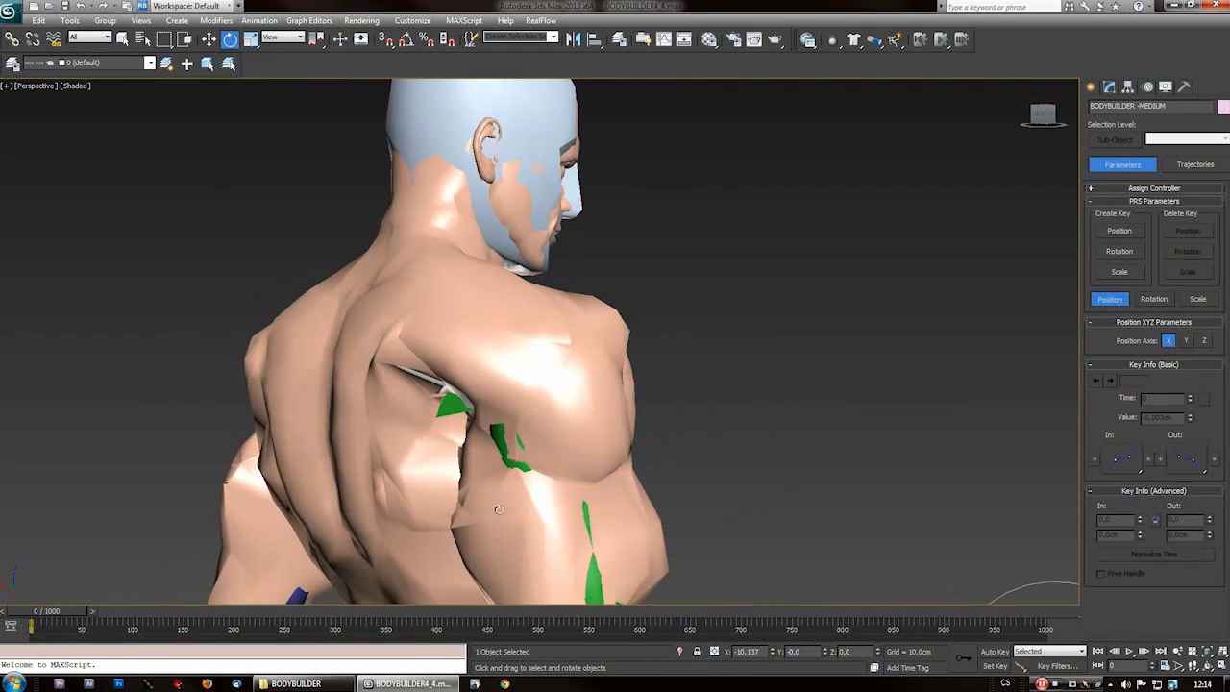
pyautogui.moveTo(81, 612); pyautogui.dragTo(32, 615)
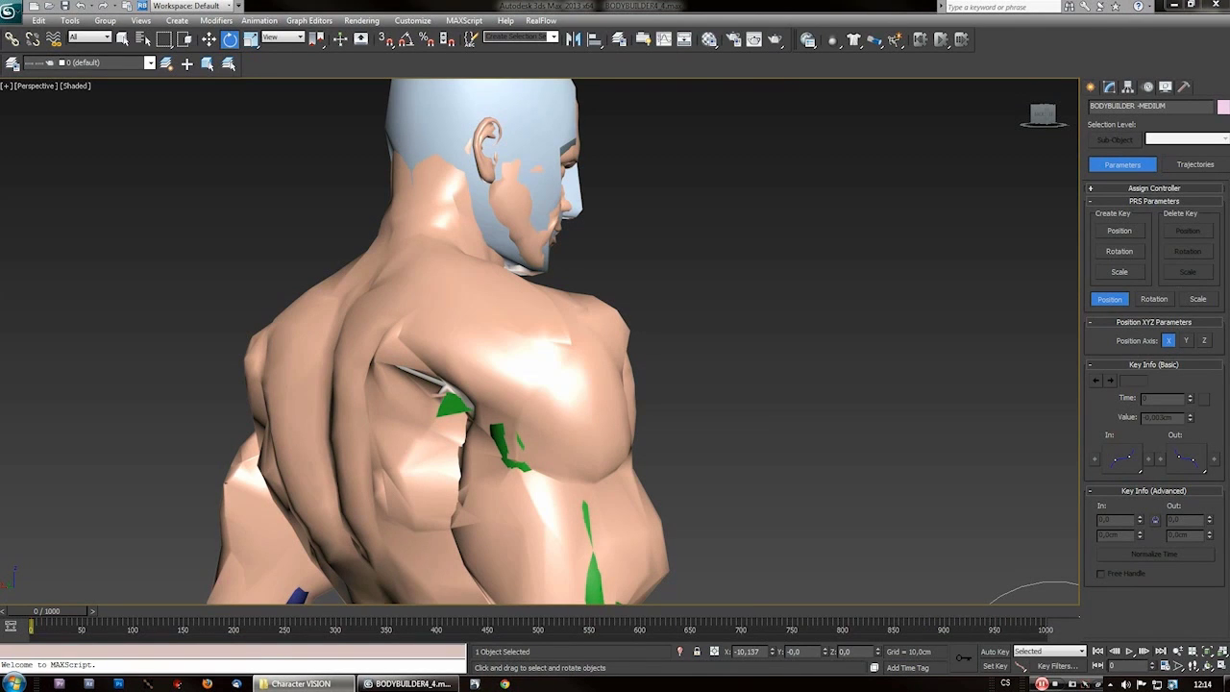
# - Open the Johny 1.max scene from its project folder in place of the bodybuilder scene
pyautogui.moveTo(489, 384); pyautogui.dragTo(753, 350)
pyautogui.click(779, 355)
pyautogui.click(606, 390)
pyautogui.moveTo(318, 407); pyautogui.dragTo(750, 352)
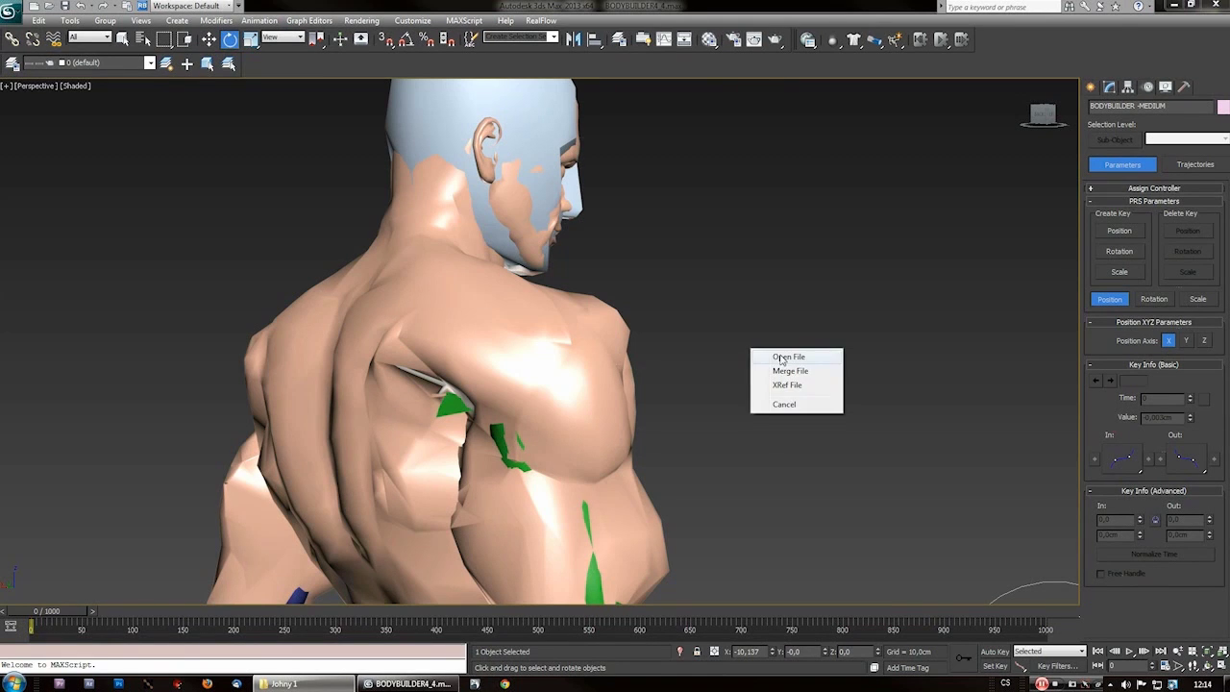
pyautogui.click(781, 357)
pyautogui.click(627, 386)
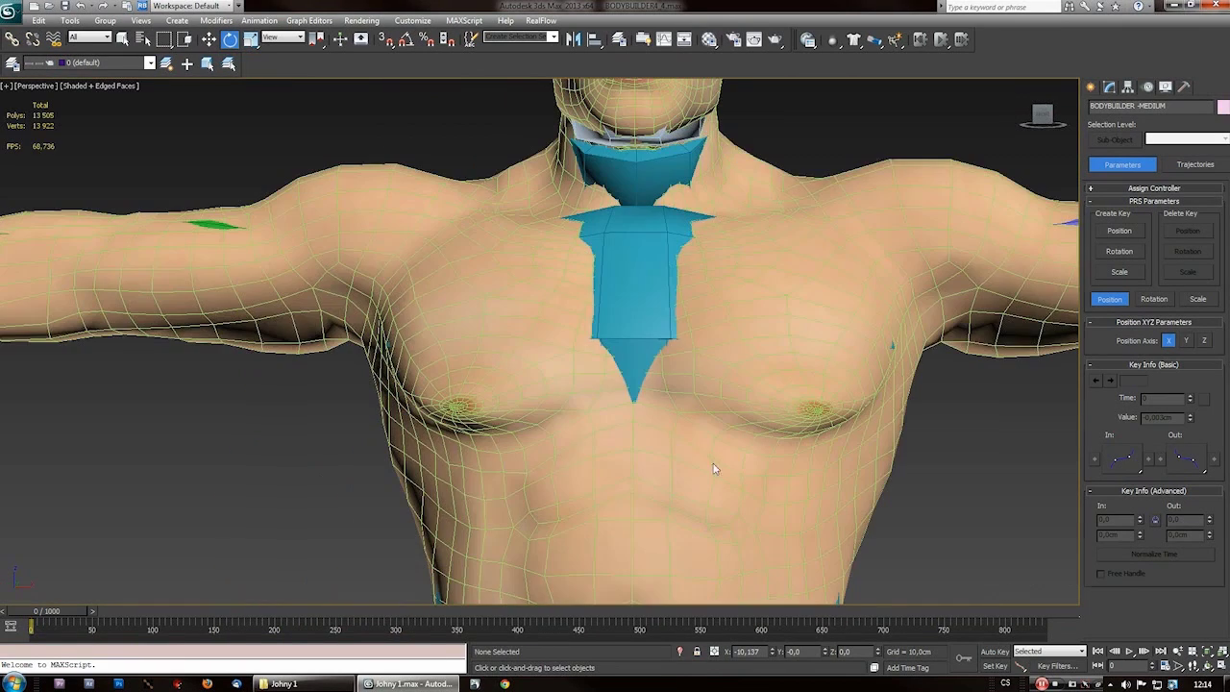
# - Examine the T-posed Johny character's overall mesh wireframe and bone fit from the front
pyautogui.scroll(-6, 712, 461)
pyautogui.moveTo(718, 404); pyautogui.dragTo(654, 401, button='middle')
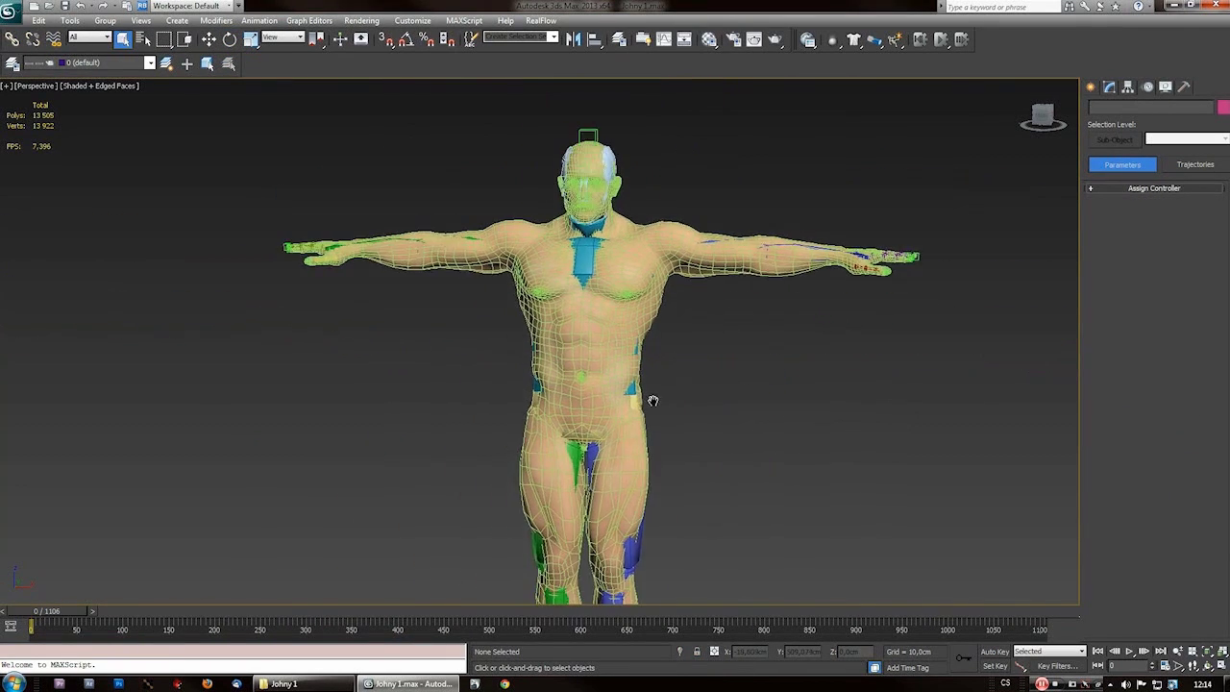
pyautogui.scroll(3, 625, 429)
pyautogui.scroll(-3, 625, 430)
pyautogui.scroll(3, 625, 428)
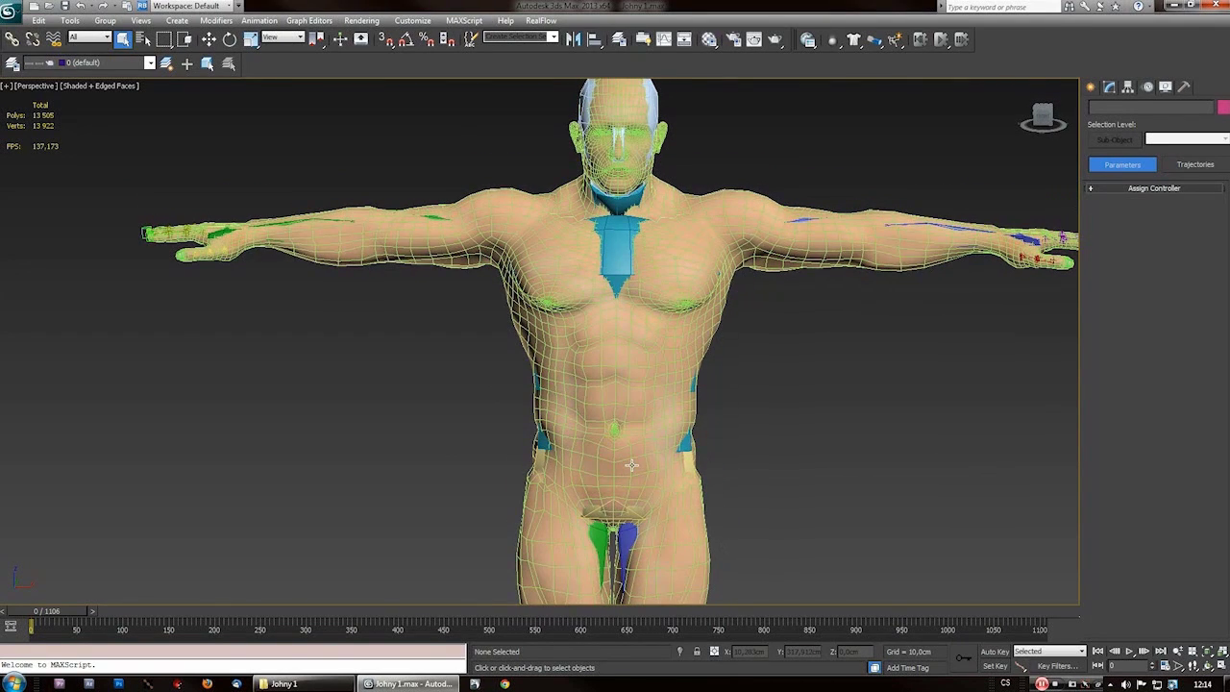
pyautogui.scroll(-3, 631, 467)
pyautogui.scroll(3, 368, 428)
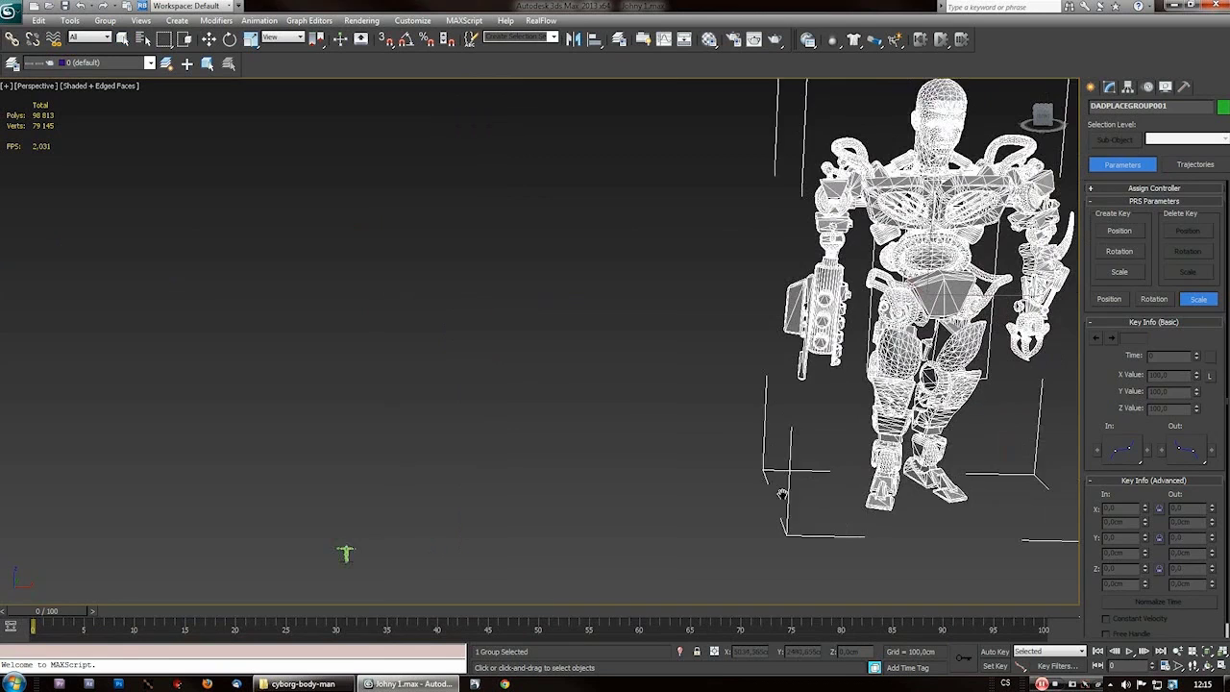
# - Delete the imported cyborg group and import the cyber-subzero cyborg model into the Johny 1 scene
pyautogui.press('Delete')
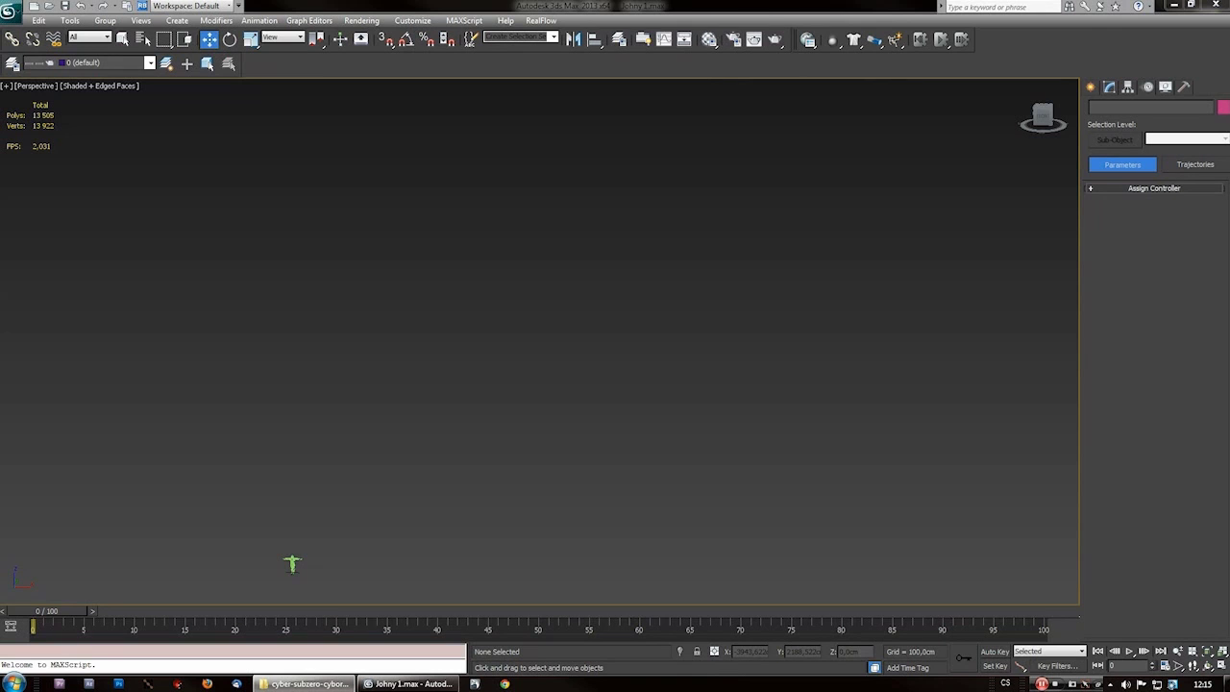
pyautogui.hotkey('ctrl', 'v')
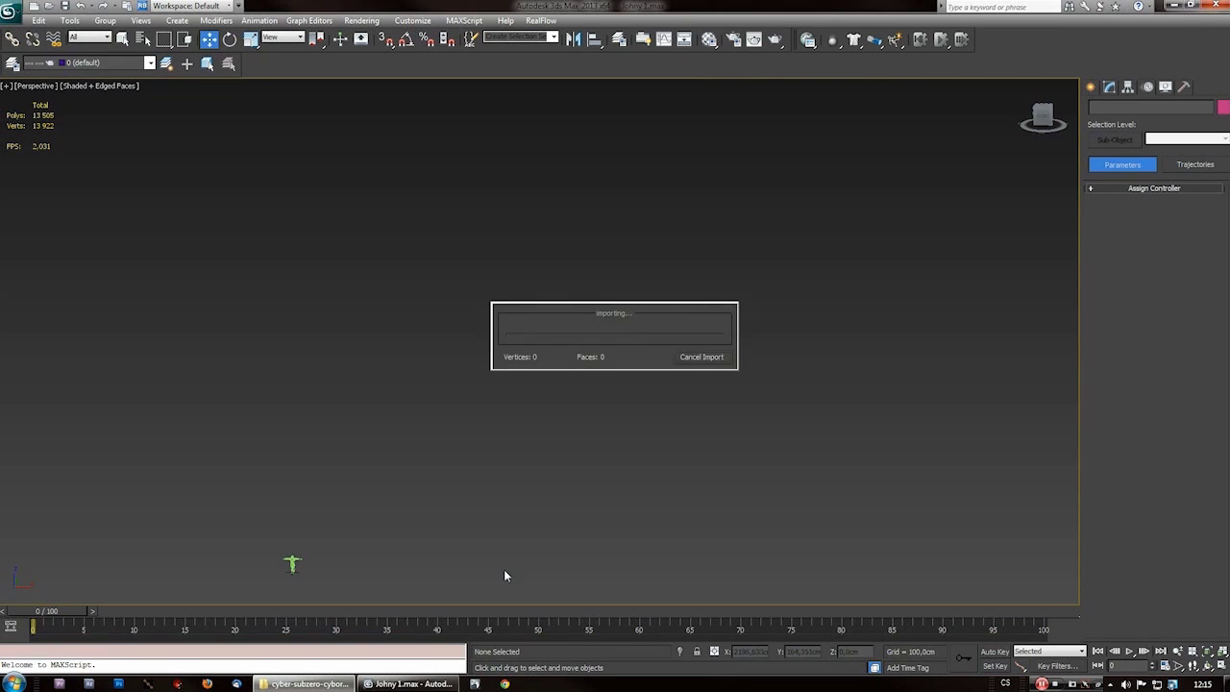
pyautogui.press('Return')
pyautogui.scroll(5, 740, 492)
pyautogui.scroll(-2, 740, 492)
pyautogui.moveTo(740, 492); pyautogui.dragTo(377, 475, button='middle')
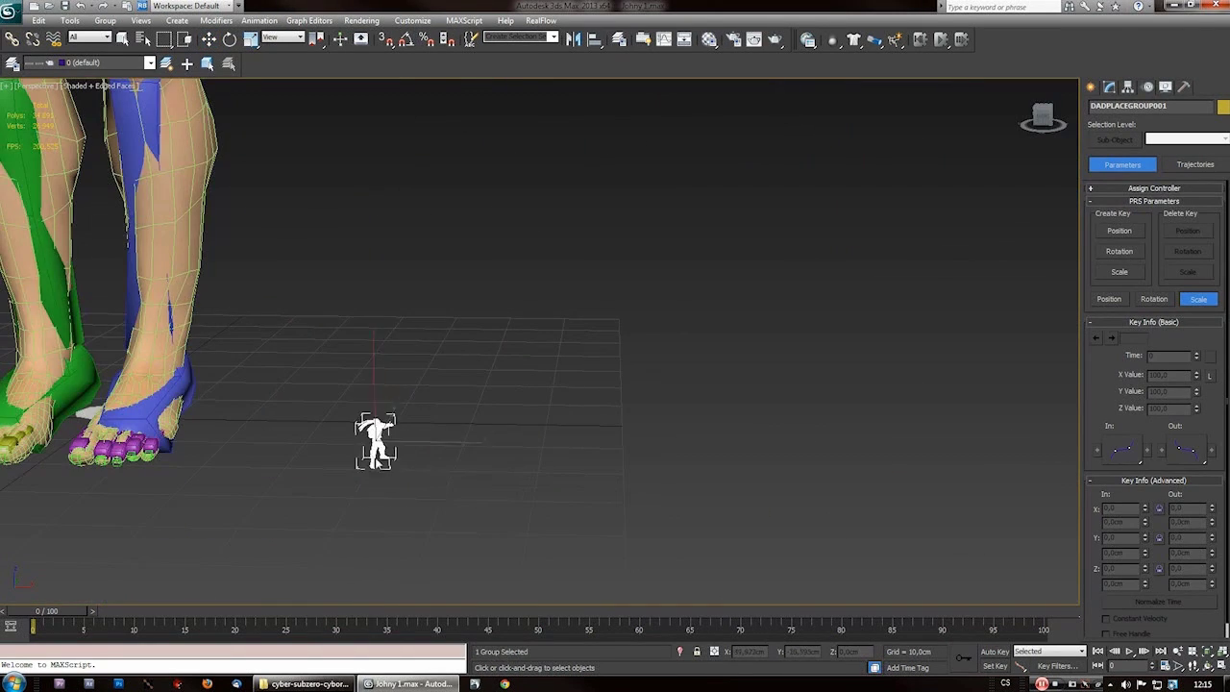
# - Select the cyberzero2 model and scale it up uniformly to about 2791 percent, comparable in size to the human character
pyautogui.scroll(6, 549, 462)
pyautogui.scroll(-6, 549, 519)
pyautogui.moveTo(549, 519); pyautogui.dragTo(377, 475, button='middle')
pyautogui.click(457, 458)
pyautogui.rightClick(456, 457)
pyautogui.click(487, 491)
pyautogui.moveTo(472, 449); pyautogui.dragTo(509, 557)
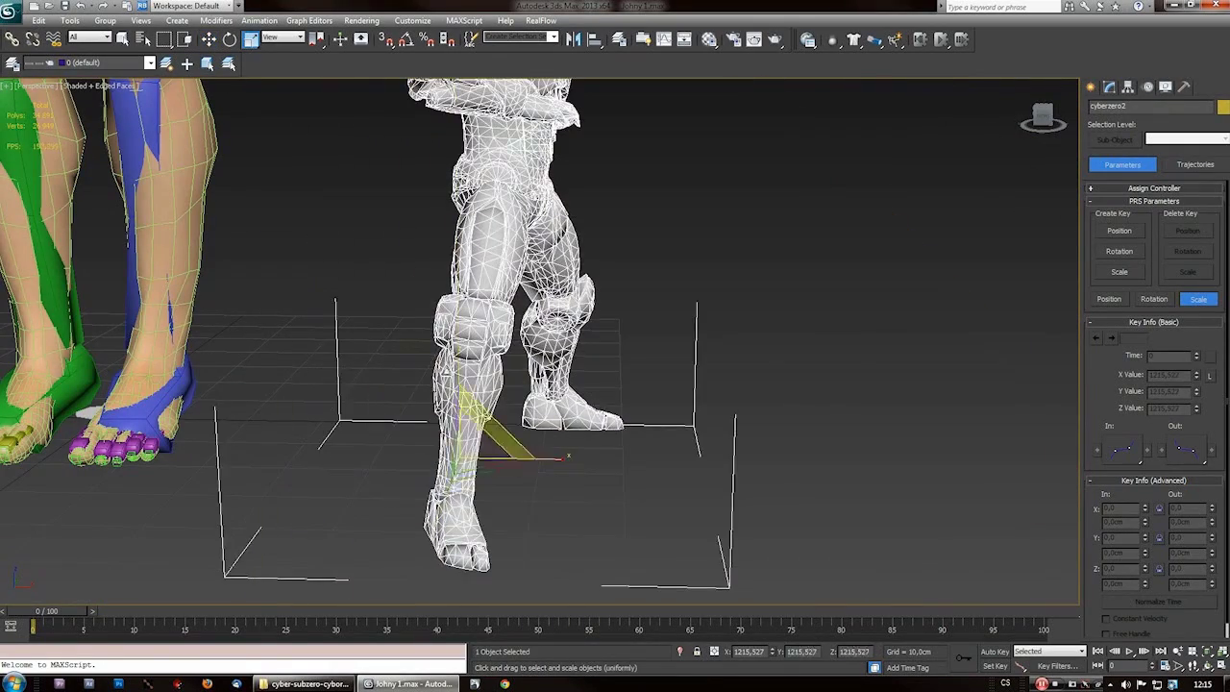
pyautogui.scroll(-2, 432, 387)
pyautogui.keyDown('alt'); pyautogui.moveTo(431, 387); pyautogui.dragTo(406, 389, button='middle'); pyautogui.keyUp('alt')
pyautogui.scroll(-2, 430, 442)
pyautogui.moveTo(430, 442); pyautogui.dragTo(463, 545, button='middle')
pyautogui.moveTo(462, 545); pyautogui.dragTo(473, 384)
pyautogui.keyDown('alt'); pyautogui.moveTo(472, 384); pyautogui.dragTo(470, 492, button='middle'); pyautogui.keyUp('alt')
# - Examine the armoured cyberzero2 model's triangulated mesh and fighting pose beside the human, from full figure to chest close-up
pyautogui.scroll(-5, 497, 396)
pyautogui.scroll(6, 497, 396)
pyautogui.moveTo(497, 396)
pyautogui.keyDown('alt'); pyautogui.mouseDown(button='middle')
pyautogui.moveTo(511, 468)
pyautogui.moveTo(510, 413)
pyautogui.mouseUp(button='middle'); pyautogui.keyUp('alt')
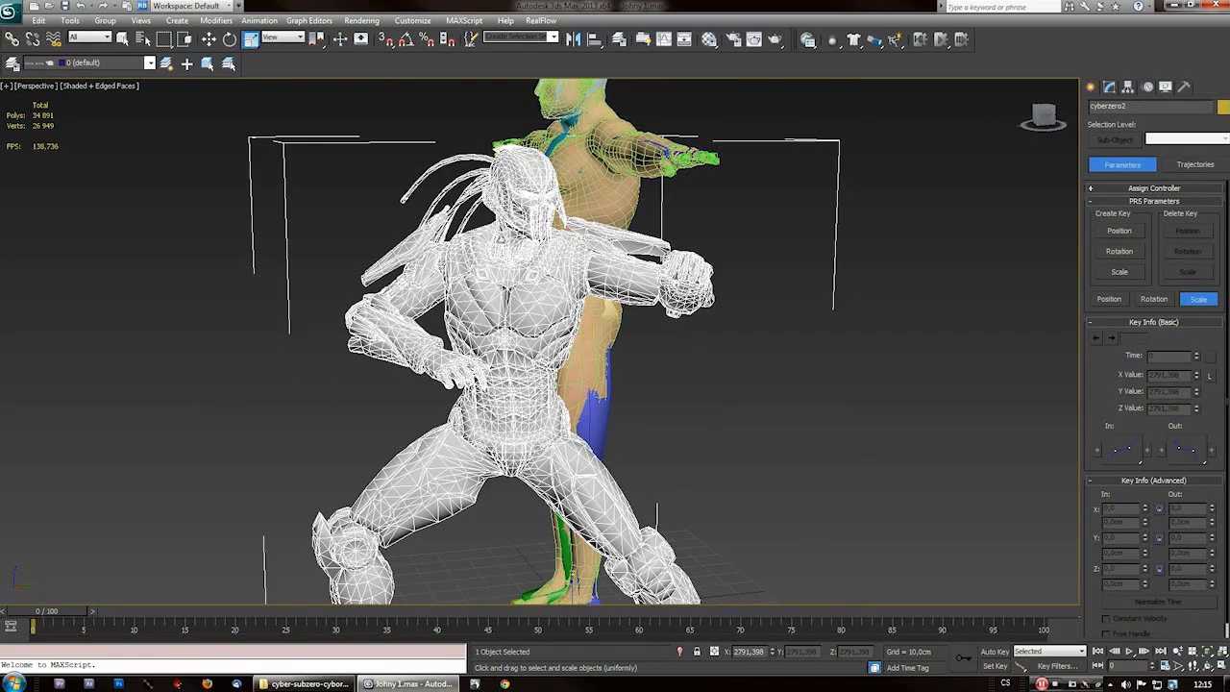
pyautogui.keyDown('alt'); pyautogui.moveTo(495, 461); pyautogui.dragTo(601, 471, button='middle'); pyautogui.keyUp('alt')
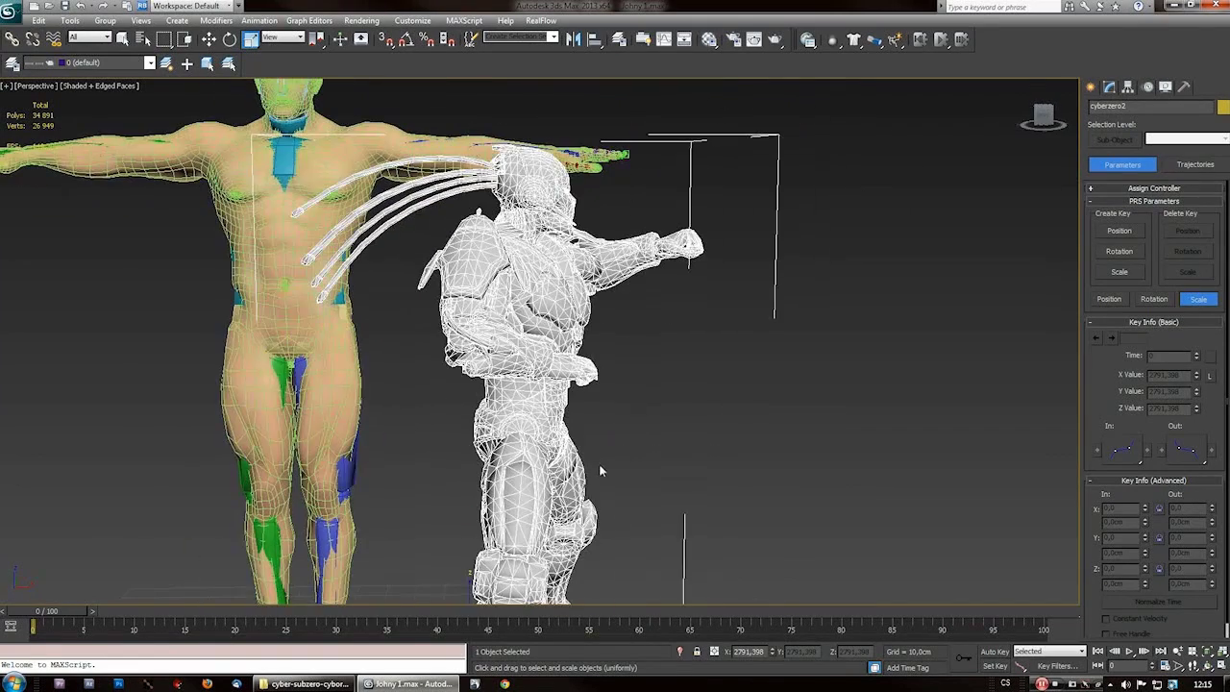
pyautogui.keyDown('alt'); pyautogui.moveTo(643, 530); pyautogui.dragTo(514, 432, button='middle'); pyautogui.keyUp('alt')
pyautogui.scroll(-3, 673, 495)
pyautogui.scroll(3, 544, 452)
pyautogui.scroll(-5, 544, 459)
pyautogui.scroll(3, 553, 455)
pyautogui.scroll(5, 514, 433)
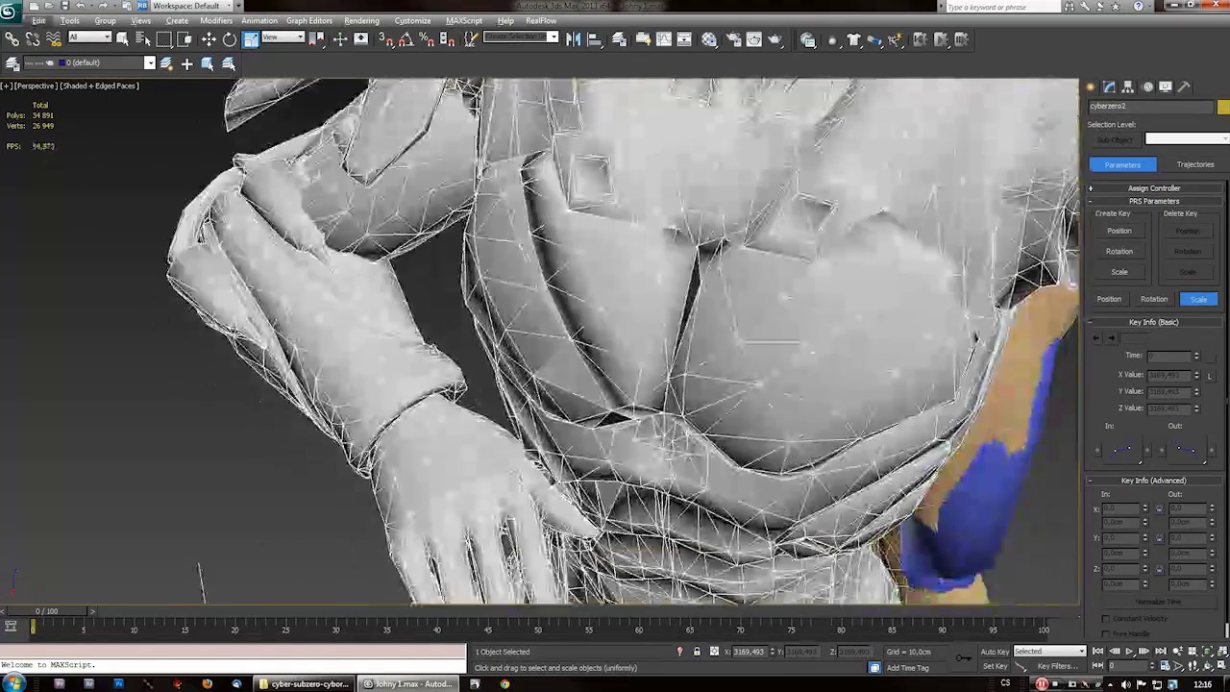
pyautogui.scroll(-5, 580, 472)
pyautogui.keyDown('alt'); pyautogui.moveTo(580, 471); pyautogui.dragTo(502, 410, button='middle'); pyautogui.keyUp('alt')
pyautogui.scroll(5, 502, 410)
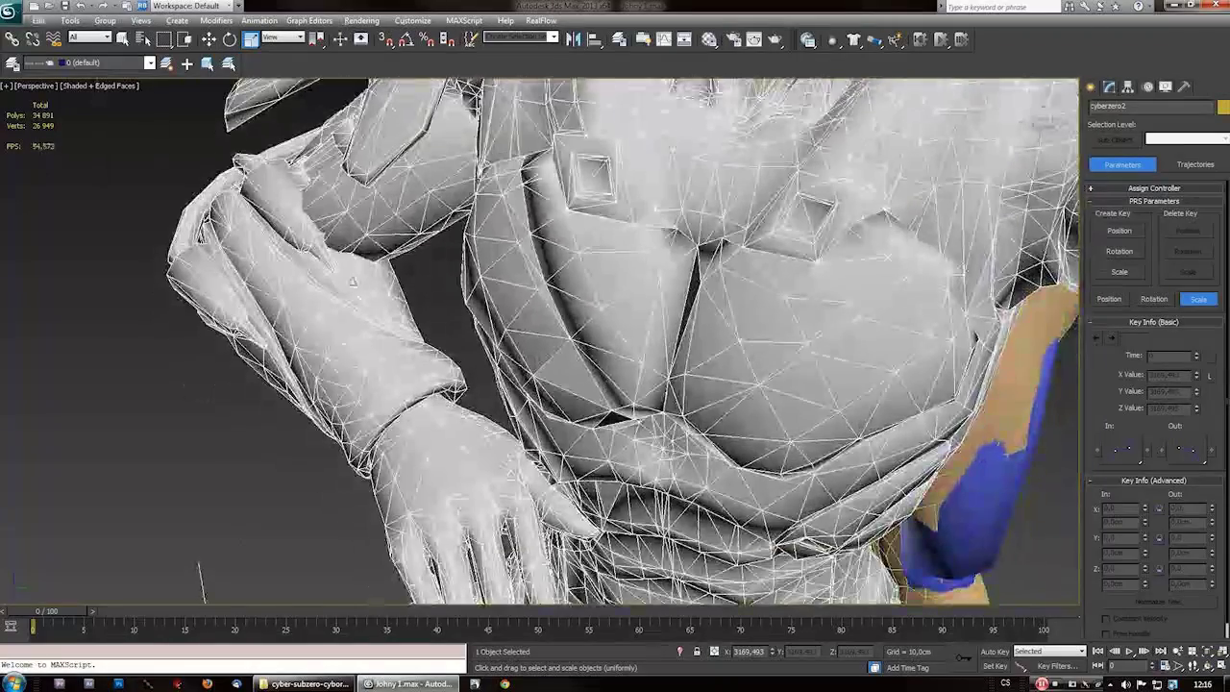
pyautogui.scroll(-5, 620, 455)
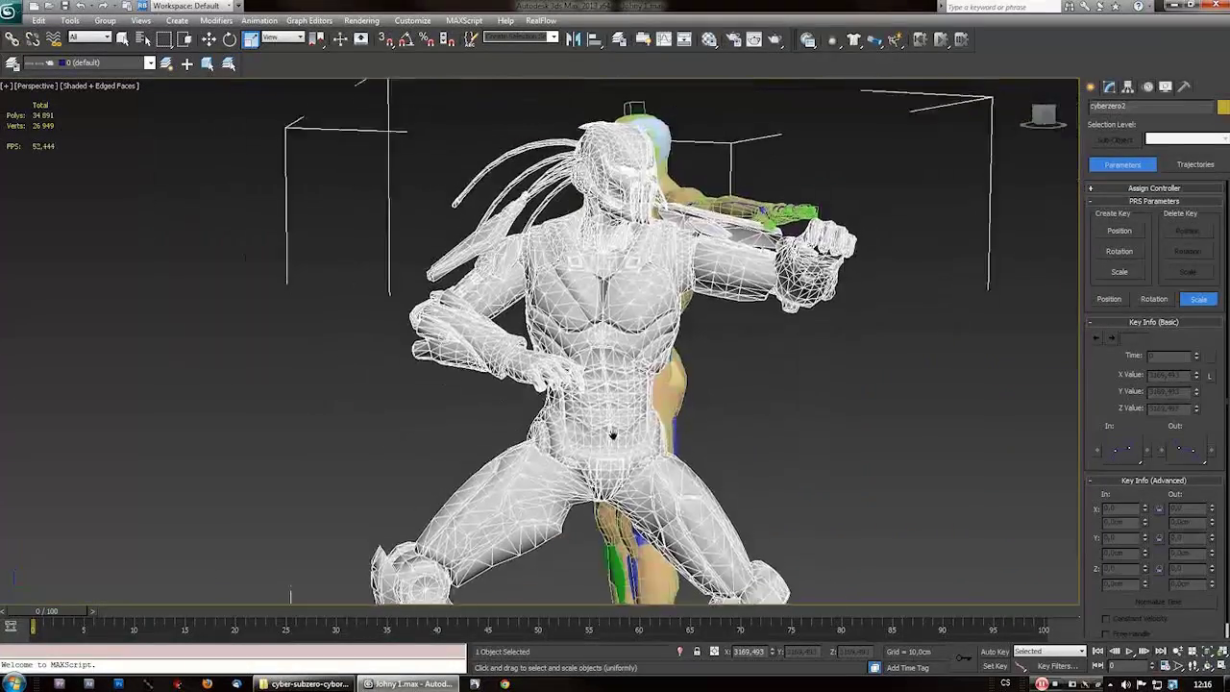
# - Delete the cyberzero2 model from the scene and activate the Move tool
pyautogui.press('Delete')
pyautogui.keyDown('alt'); pyautogui.moveTo(577, 488); pyautogui.dragTo(625, 395, button='middle'); pyautogui.keyUp('alt')
pyautogui.rightClick(621, 387)
pyautogui.click(658, 403)
pyautogui.hotkey('ctrl', 'z')
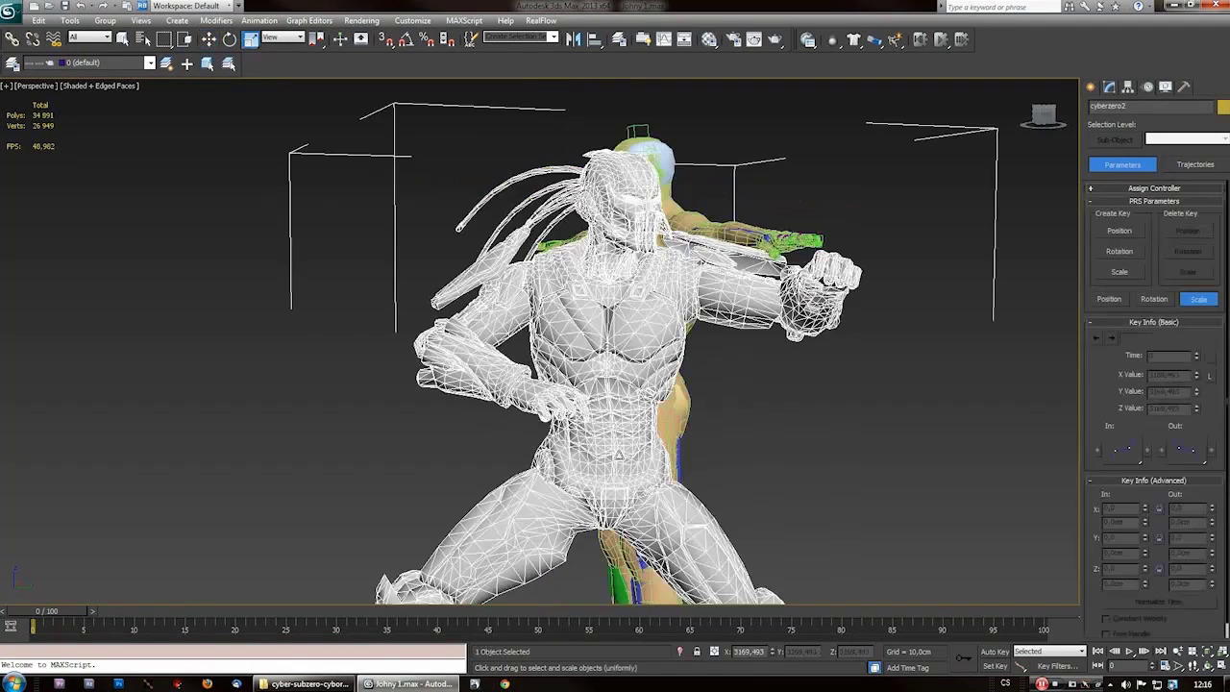
pyautogui.press('Delete')
pyautogui.keyDown('alt'); pyautogui.moveTo(580, 426); pyautogui.dragTo(662, 422, button='middle'); pyautogui.keyUp('alt')
pyautogui.rightClick(658, 402)
pyautogui.click(660, 406)
# - Select the Bip01 Pelvis bone of the remaining human character with the torso framed
pyautogui.moveTo(536, 435); pyautogui.dragTo(580, 337, button='middle')
pyautogui.scroll(5, 580, 337)
pyautogui.click(627, 462)
pyautogui.keyDown('alt'); pyautogui.moveTo(626, 522); pyautogui.dragTo(665, 565, button='middle'); pyautogui.keyUp('alt')
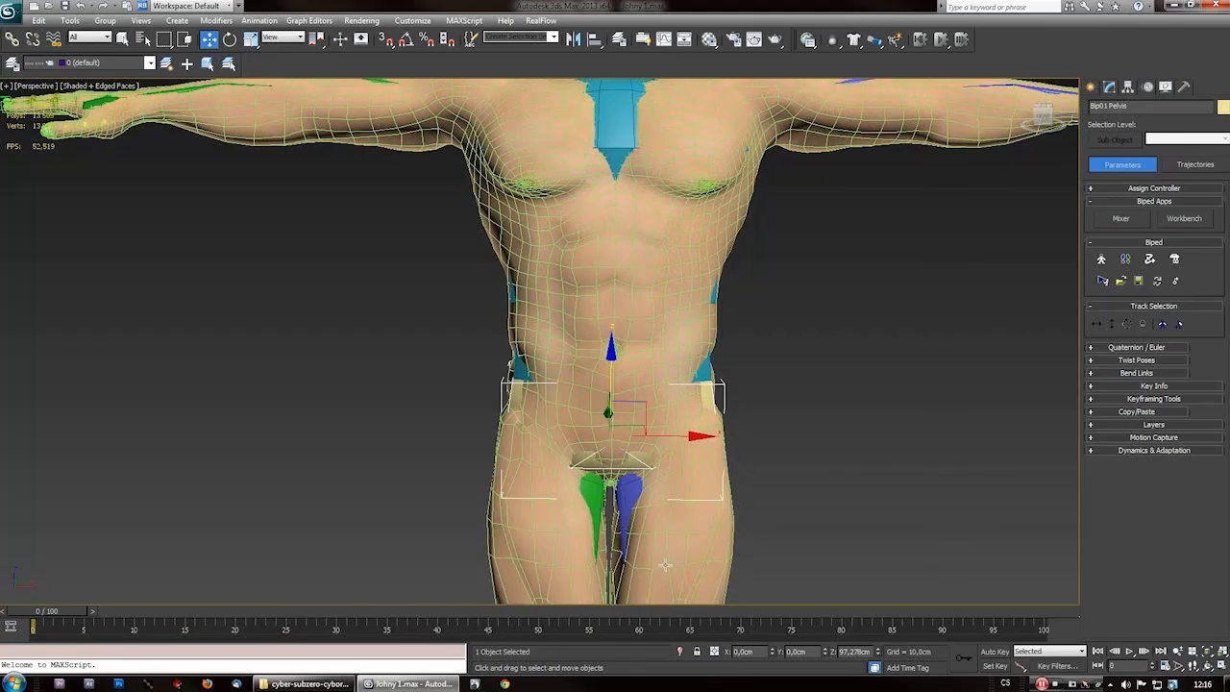
# - Review the human character's torso, shoulder and hip topology from the front, both close up and from a distance
pyautogui.keyDown('alt'); pyautogui.moveTo(567, 370); pyautogui.dragTo(630, 529, button='middle'); pyautogui.keyUp('alt')
pyautogui.keyDown('alt'); pyautogui.moveTo(567, 369); pyautogui.dragTo(571, 441, button='middle'); pyautogui.keyUp('alt')
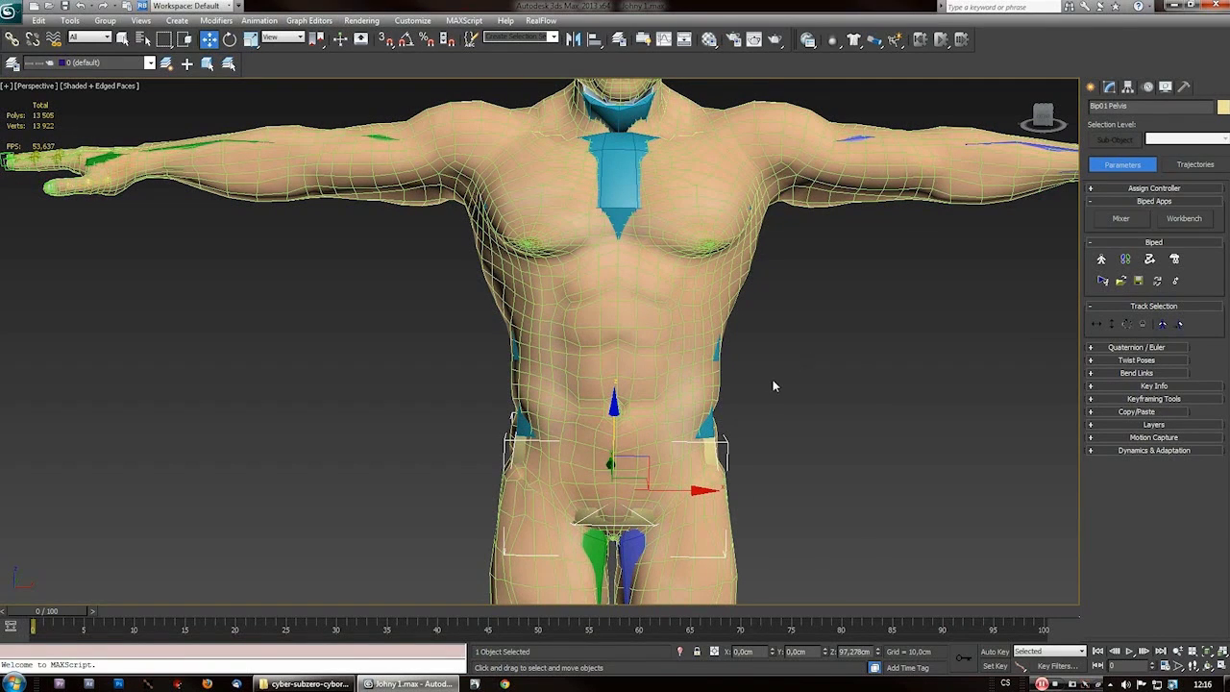
pyautogui.scroll(-8, 773, 379)
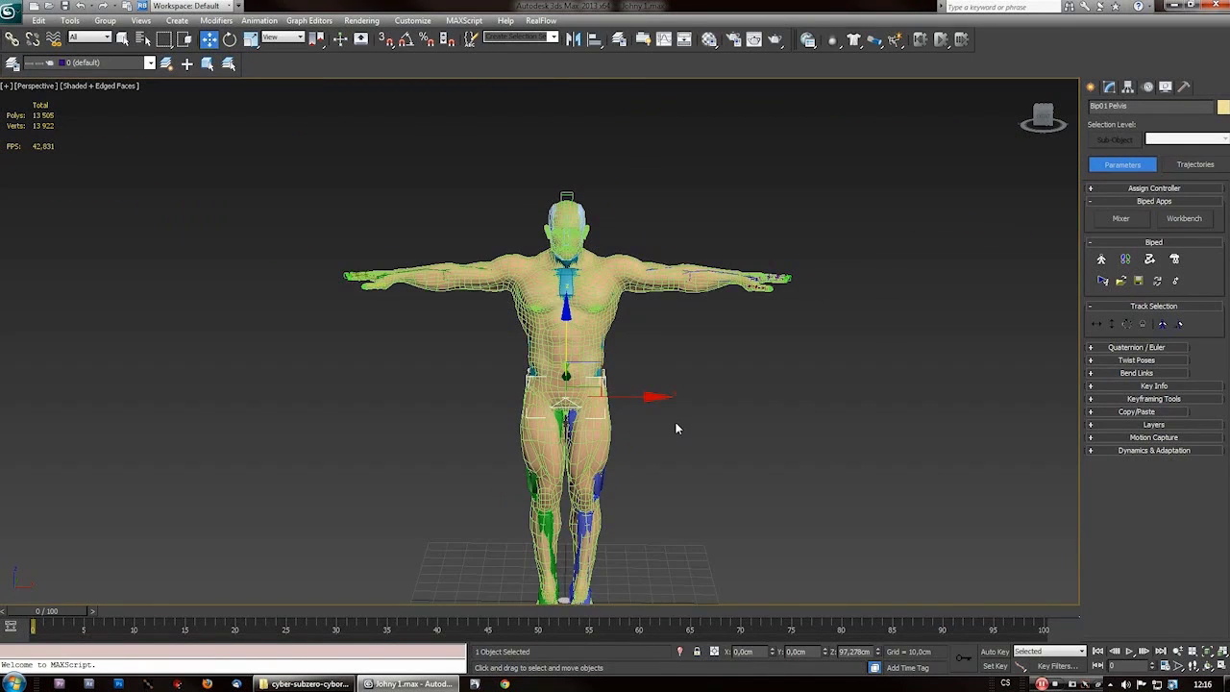
pyautogui.scroll(8, 677, 428)
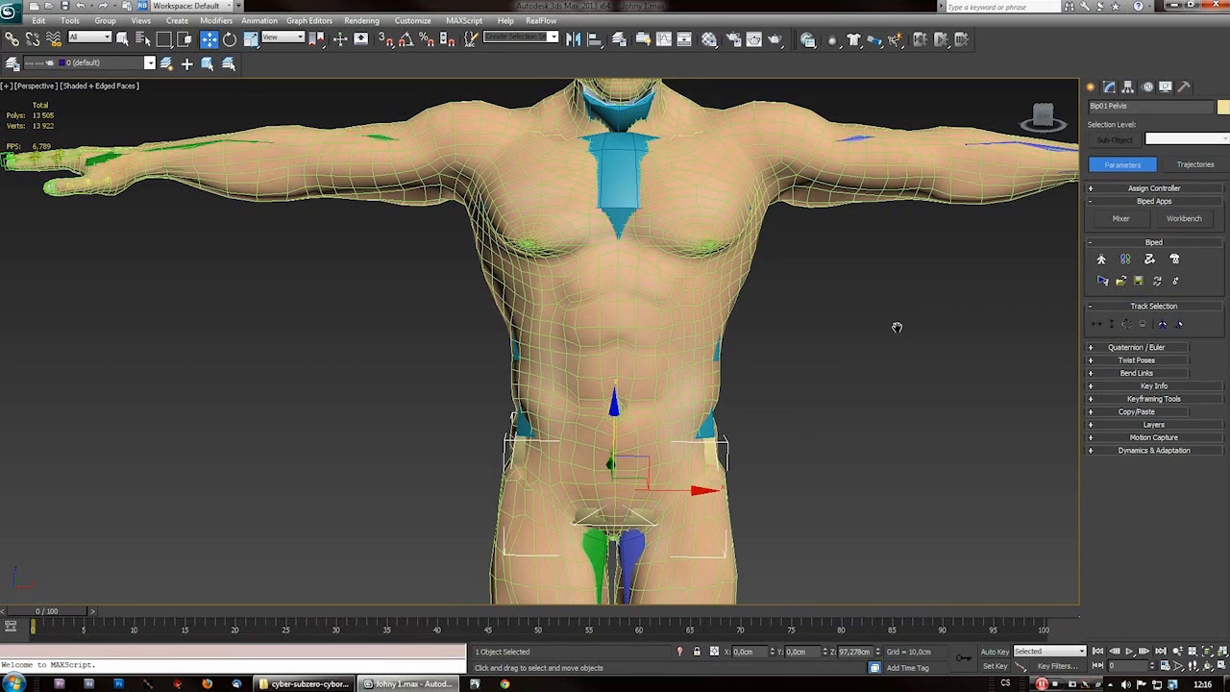
pyautogui.moveTo(897, 326); pyautogui.dragTo(868, 396, button='middle')
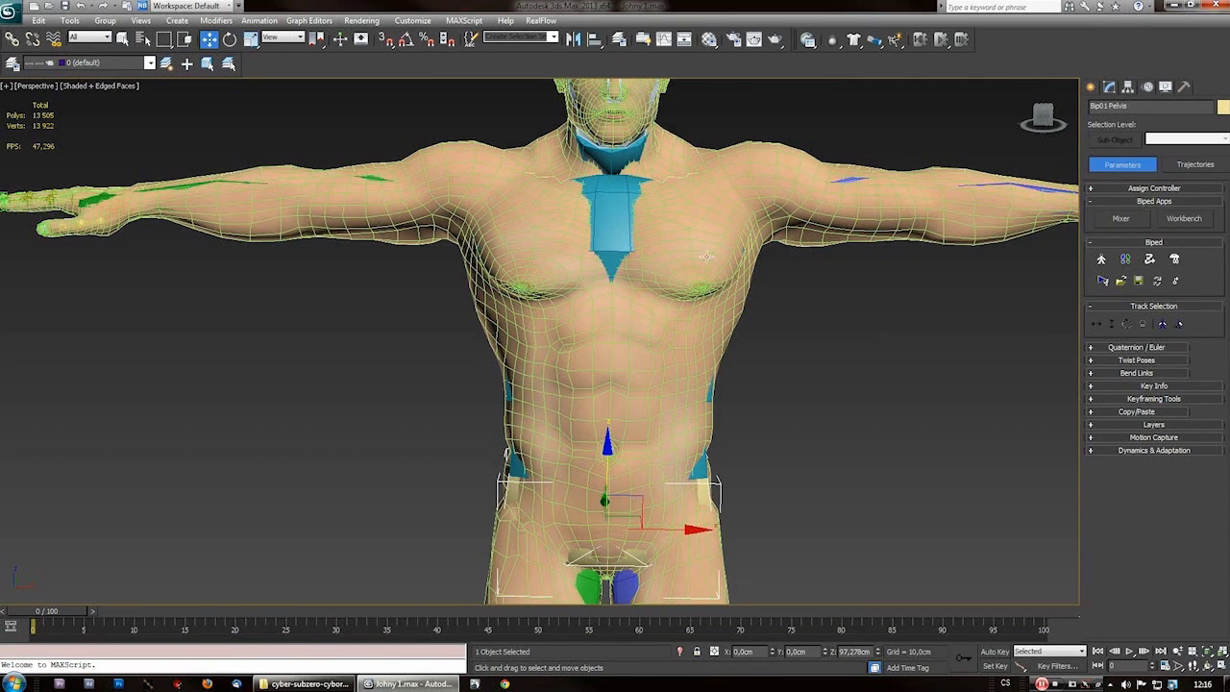
pyautogui.keyDown('alt'); pyautogui.moveTo(621, 314); pyautogui.dragTo(615, 343, button='middle'); pyautogui.keyUp('alt')
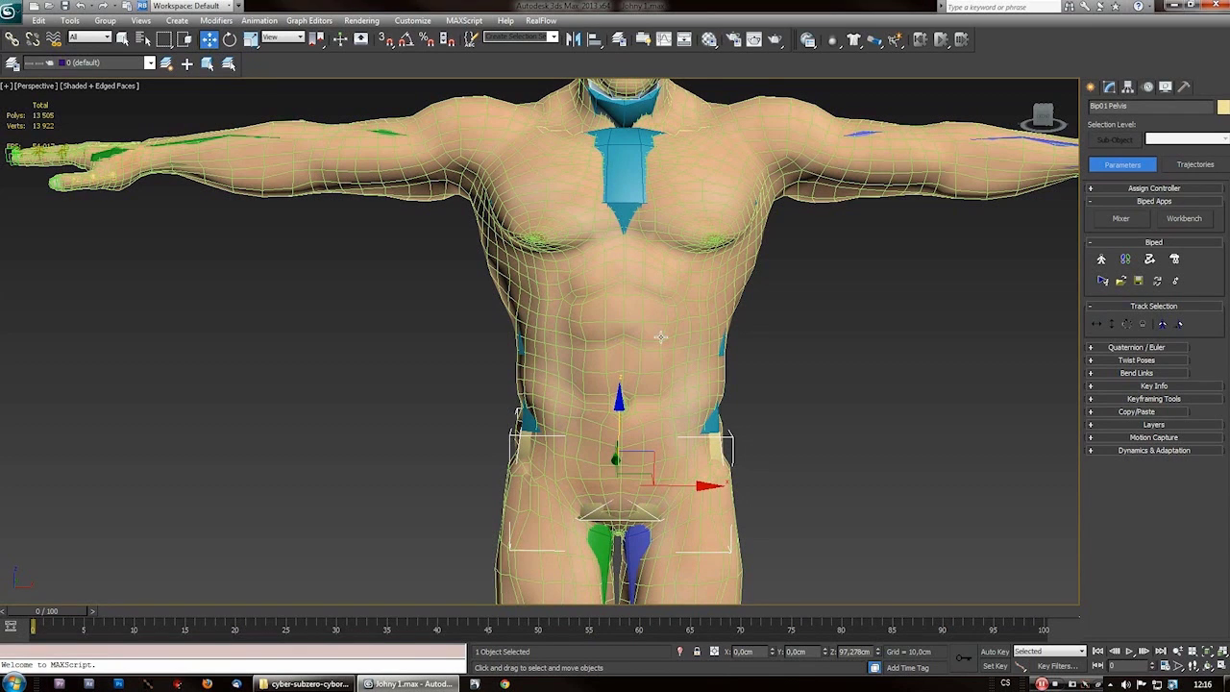
pyautogui.keyDown('alt'); pyautogui.moveTo(681, 339); pyautogui.dragTo(605, 299, button='middle'); pyautogui.keyUp('alt')
pyautogui.scroll(-2, 605, 299)
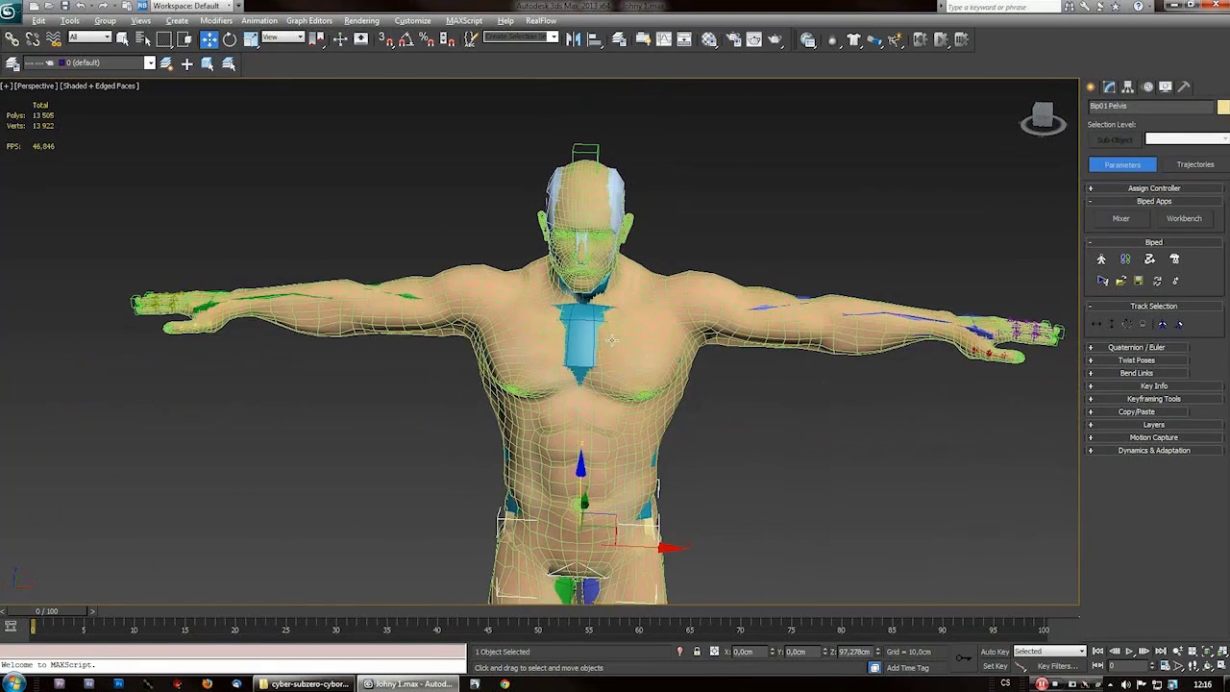
# - Try rotating the left upper arm bone down to the side of the body to test the shoulder
pyautogui.click(759, 306)
pyautogui.press('e')
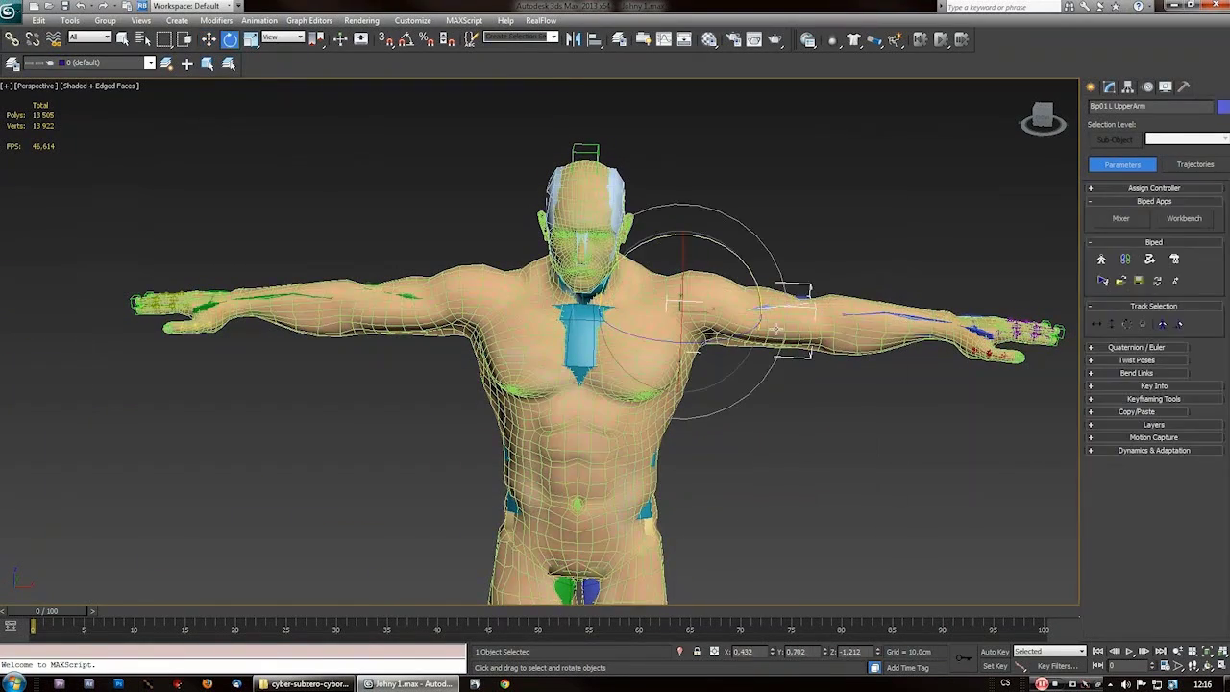
pyautogui.moveTo(716, 244); pyautogui.dragTo(781, 311)
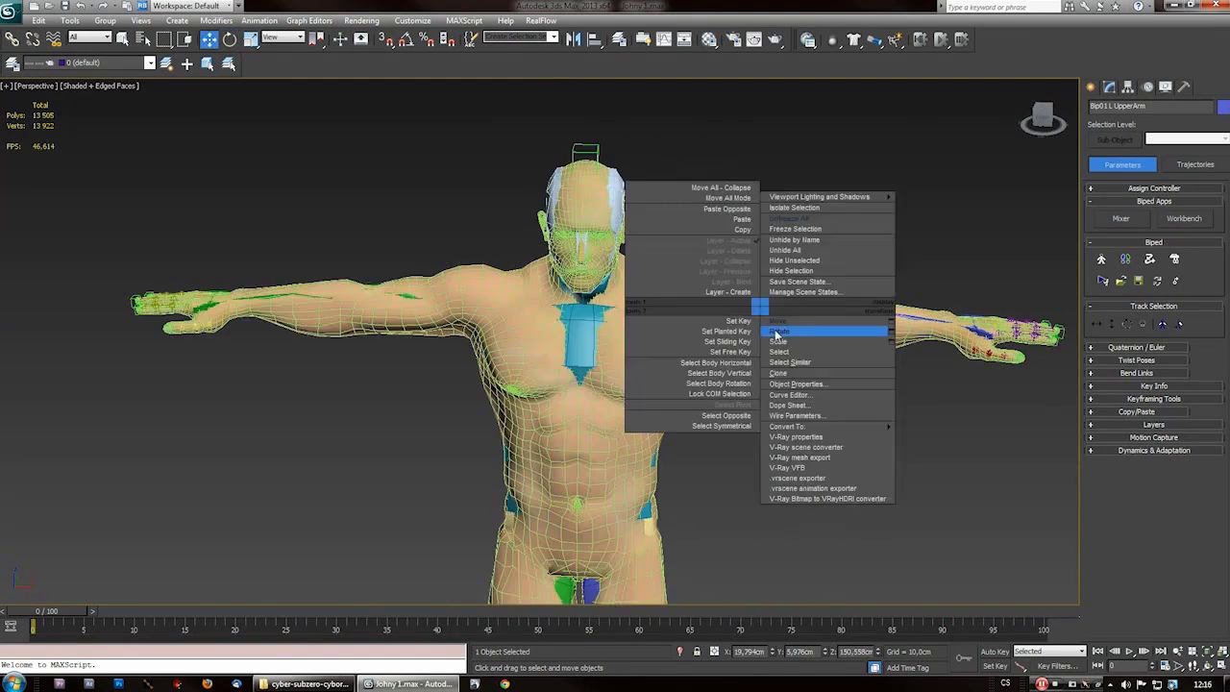
pyautogui.click(779, 332)
pyautogui.moveTo(716, 244); pyautogui.dragTo(782, 311)
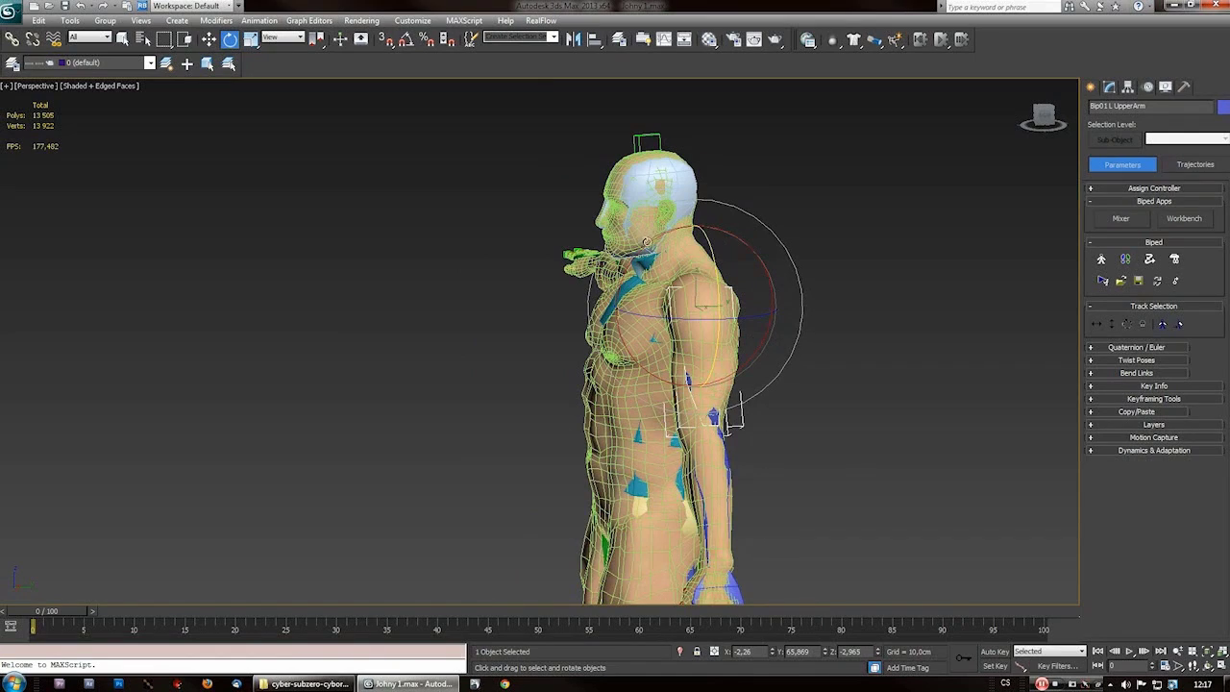
pyautogui.moveTo(711, 209); pyautogui.dragTo(713, 215)
# - Test the left upper arm in other rotations around the shoulder and return it to the T-pose
pyautogui.keyDown('alt'); pyautogui.moveTo(713, 269); pyautogui.dragTo(843, 385, button='middle'); pyautogui.keyUp('alt')
pyautogui.hotkey('shift', 'z')
pyautogui.keyDown('alt'); pyautogui.moveTo(725, 332); pyautogui.dragTo(692, 242, button='middle'); pyautogui.keyUp('alt')
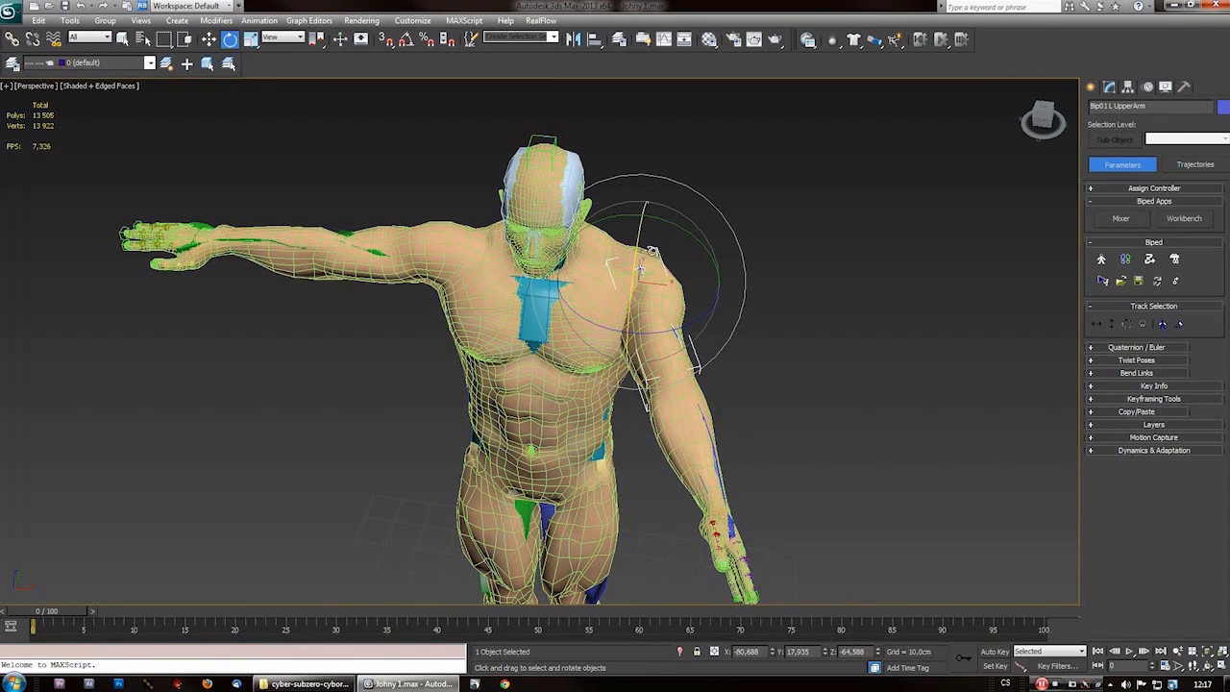
pyautogui.moveTo(653, 251); pyautogui.dragTo(689, 248)
pyautogui.keyDown('alt'); pyautogui.moveTo(673, 329); pyautogui.dragTo(670, 340, button='middle'); pyautogui.keyUp('alt')
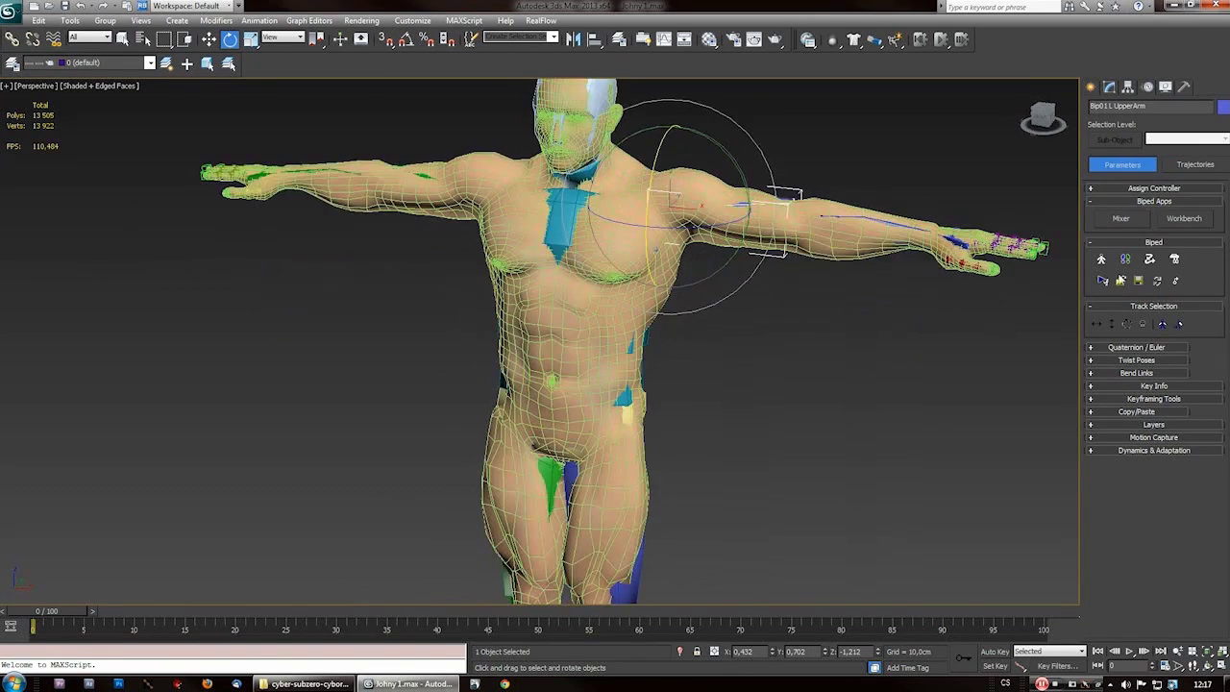
# - Load the NTSC_throw_and_catch BIP motion onto the biped and accept the frame rate conversion
pyautogui.click(1120, 281)
pyautogui.click(113, 108)
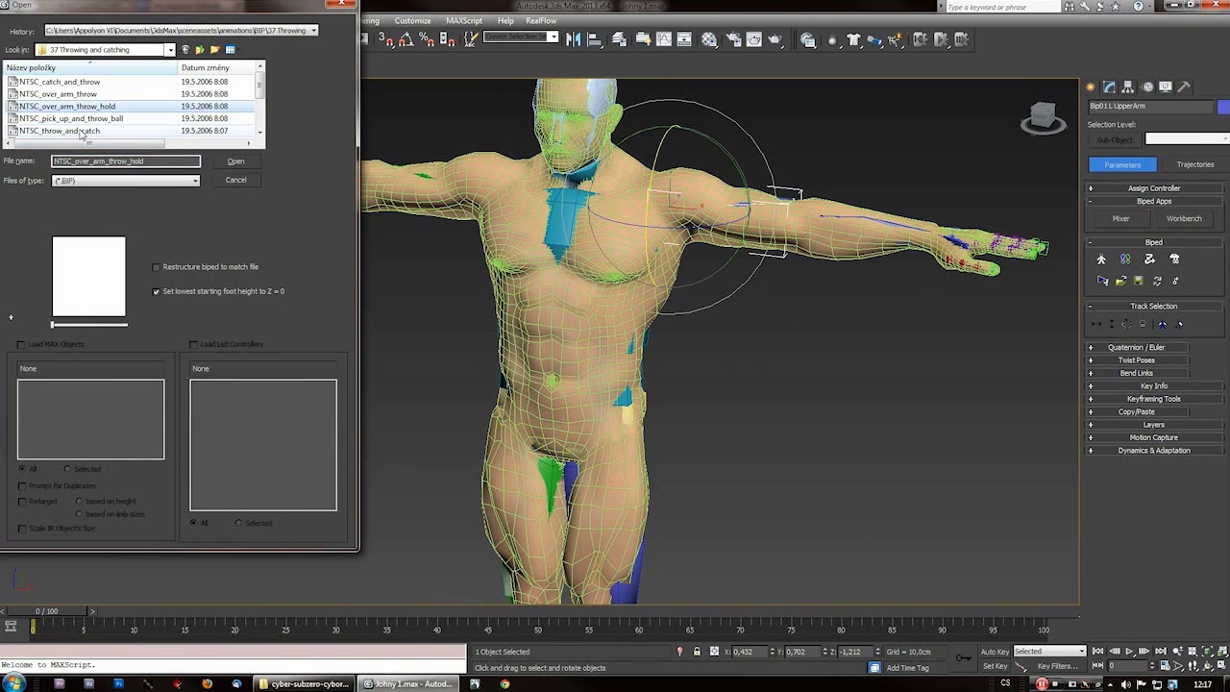
pyautogui.doubleClick(81, 131)
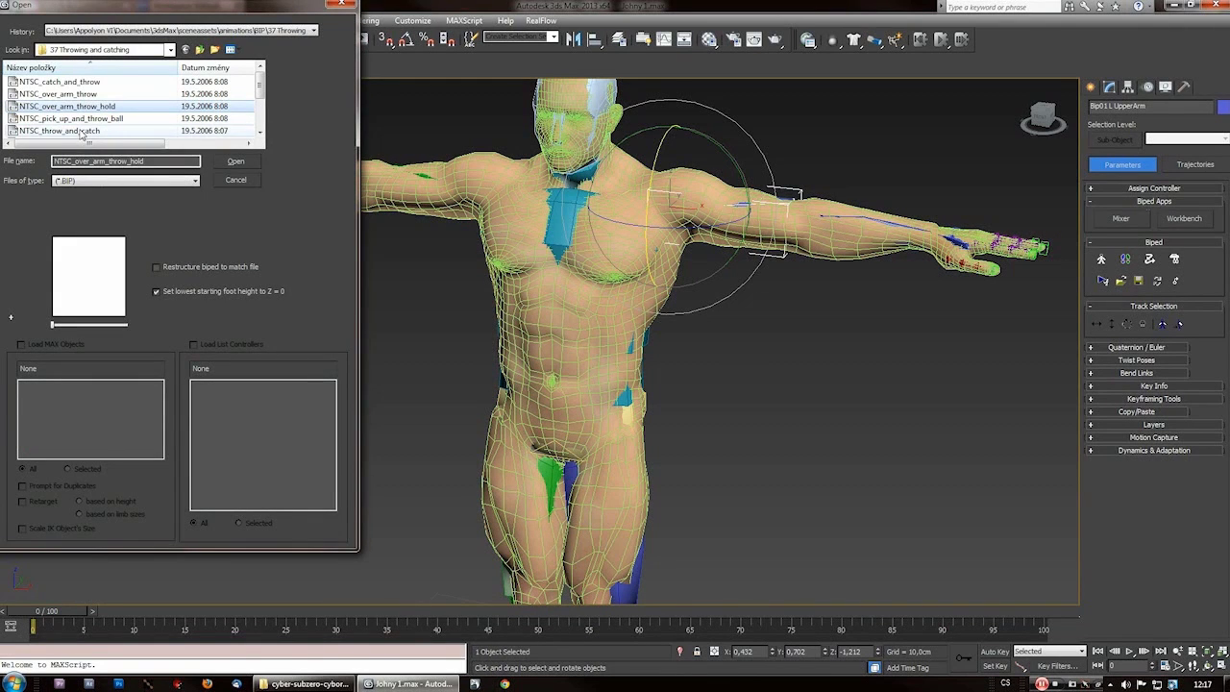
pyautogui.doubleClick(82, 132)
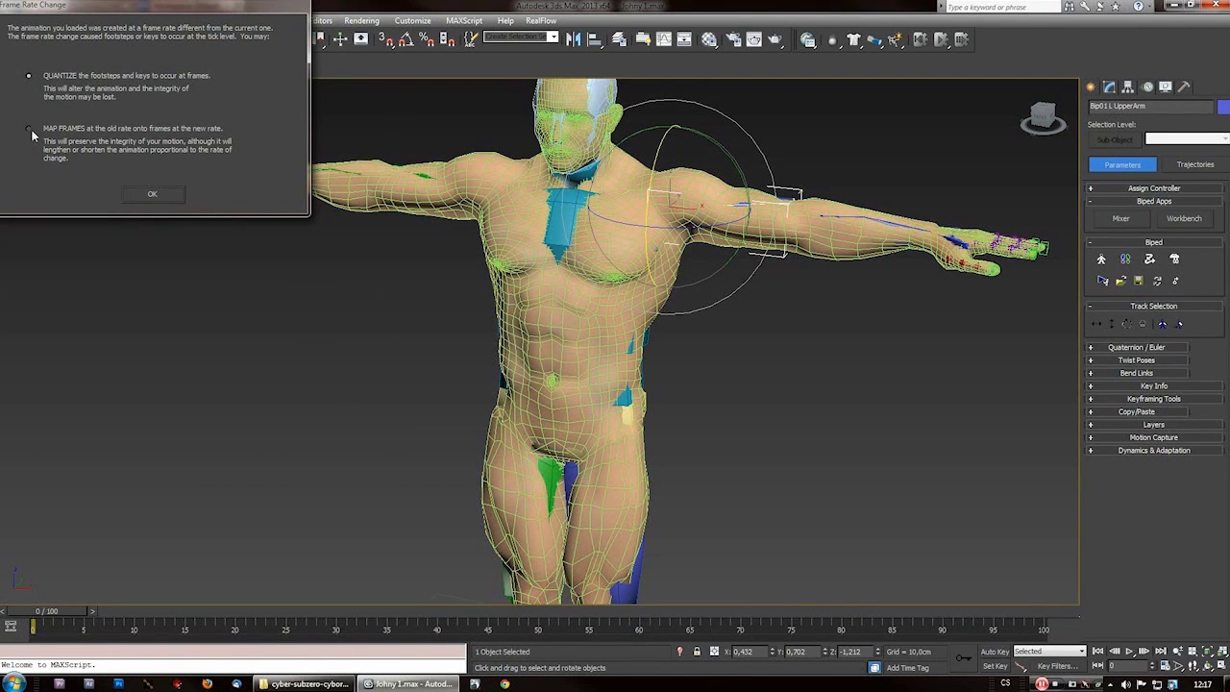
pyautogui.click(149, 193)
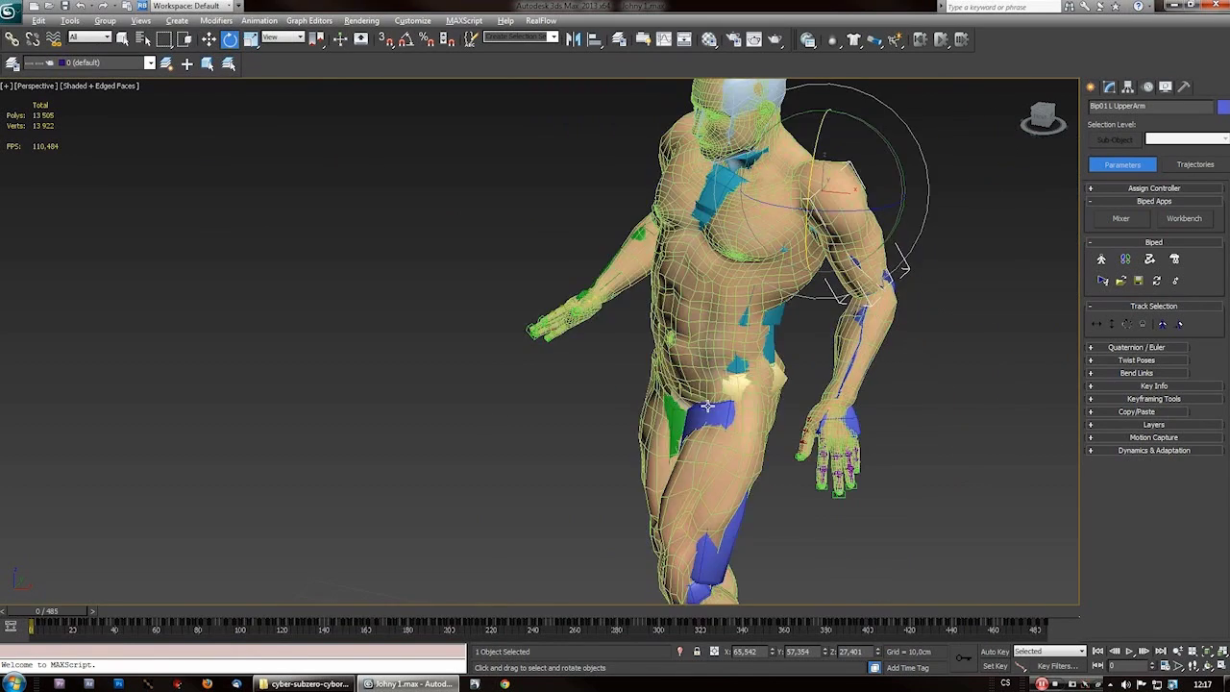
# - Scrub the loaded motion back and forth with the full figure framed, ending at frame 0
pyautogui.scroll(-3, 673, 411)
pyautogui.moveTo(673, 412)
pyautogui.keyDown('alt'); pyautogui.mouseDown(button='middle')
pyautogui.moveTo(714, 490)
pyautogui.moveTo(687, 393)
pyautogui.moveTo(677, 420)
pyautogui.mouseUp(button='middle'); pyautogui.keyUp('alt')
pyautogui.scroll(-3, 670, 417)
pyautogui.moveTo(59, 613); pyautogui.dragTo(239, 623)
pyautogui.moveTo(383, 505); pyautogui.dragTo(562, 444, button='middle')
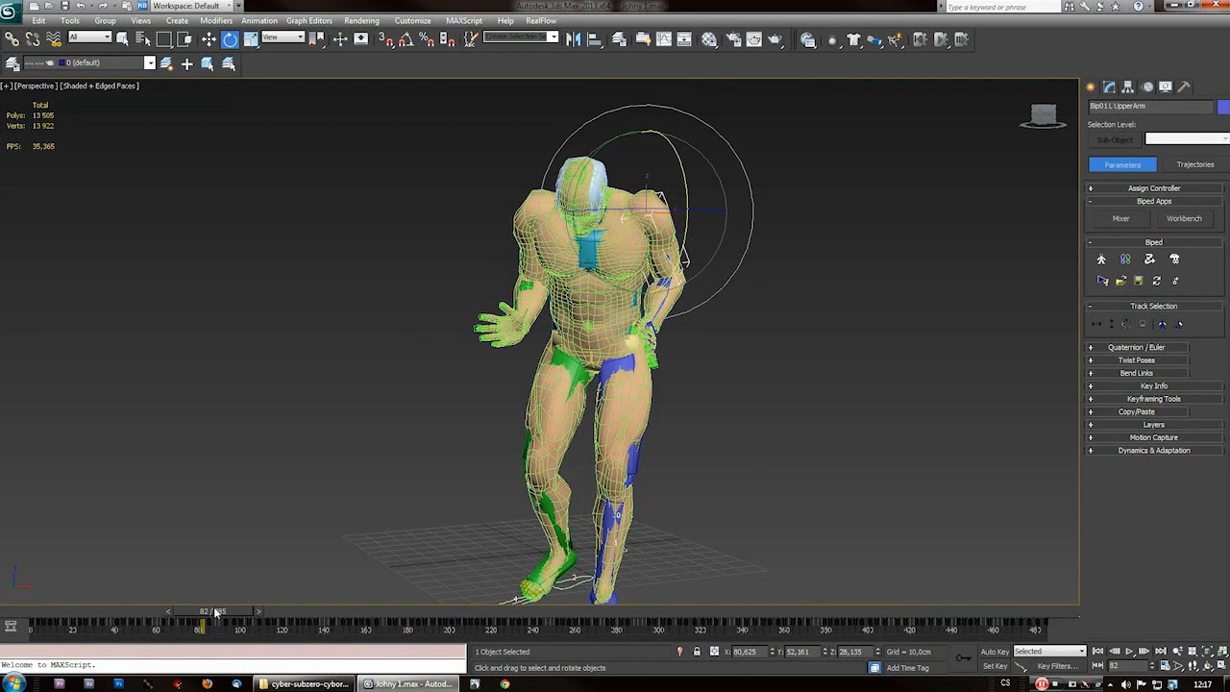
pyautogui.moveTo(212, 615); pyautogui.dragTo(23, 634)
pyautogui.keyDown('alt'); pyautogui.moveTo(641, 425); pyautogui.dragTo(575, 440, button='middle'); pyautogui.keyUp('alt')
pyautogui.moveTo(52, 611); pyautogui.dragTo(29, 635)
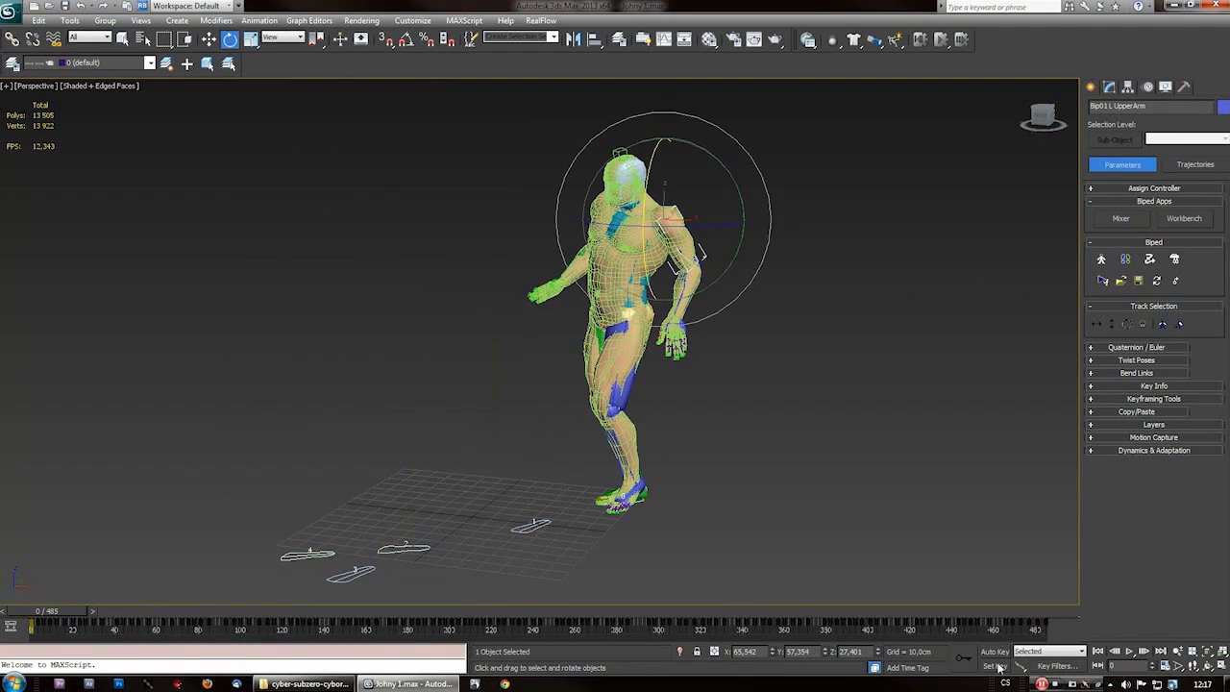
# - Play the throw and catch animation from the start and return to frame 0
pyautogui.click(1130, 652)
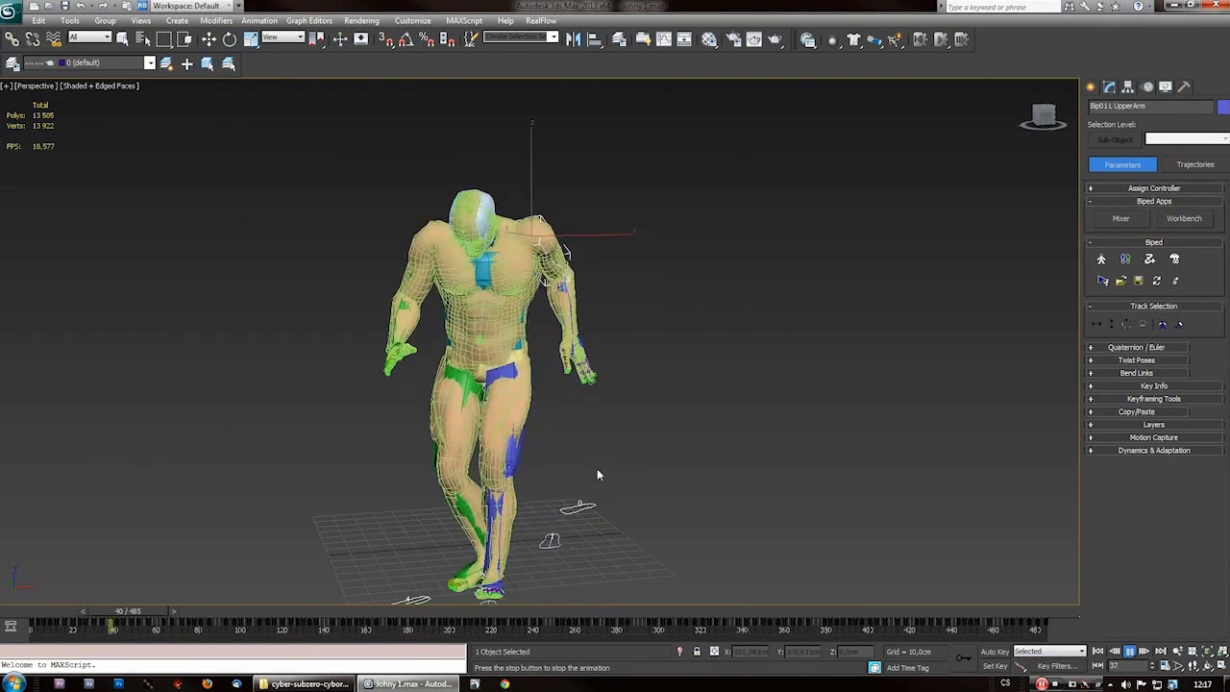
pyautogui.click(305, 619)
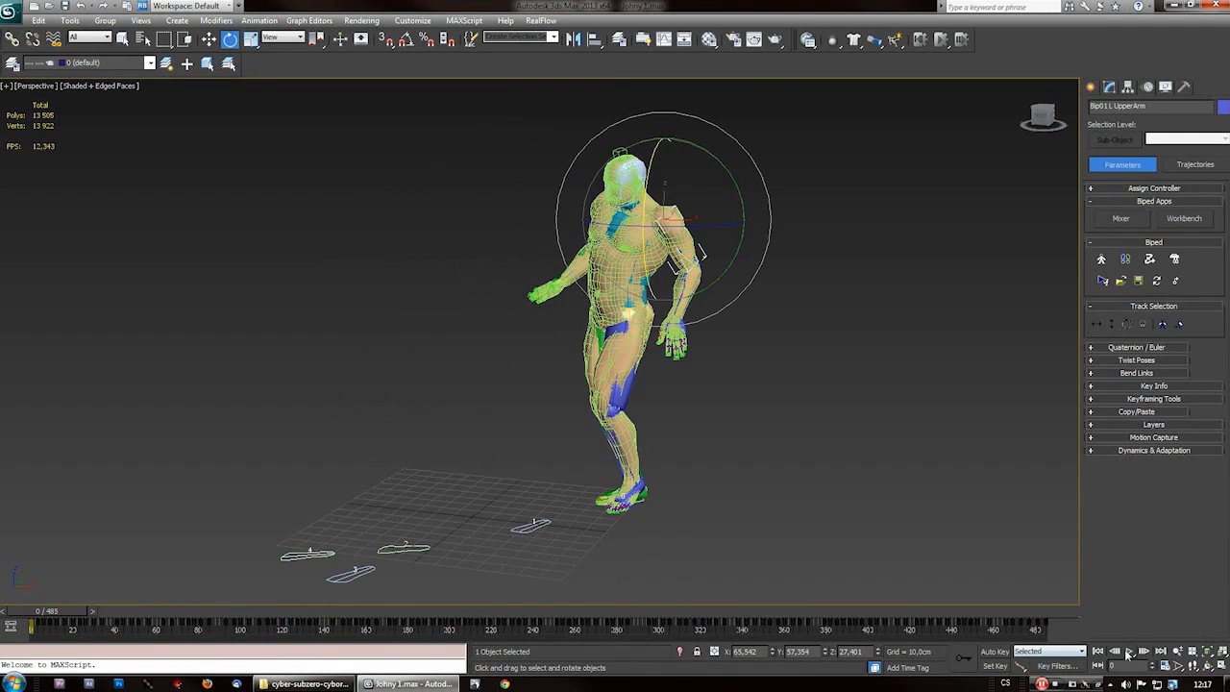
pyautogui.click(1129, 652)
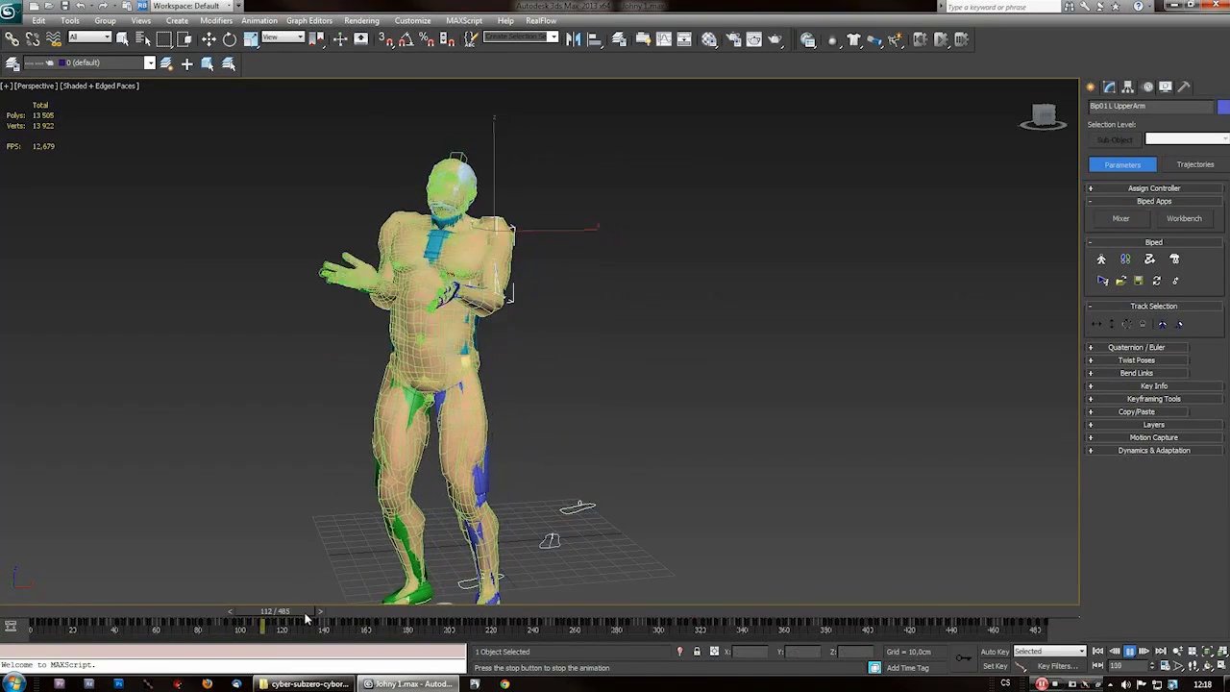
pyautogui.moveTo(315, 612); pyautogui.dragTo(39, 611)
pyautogui.press('e')
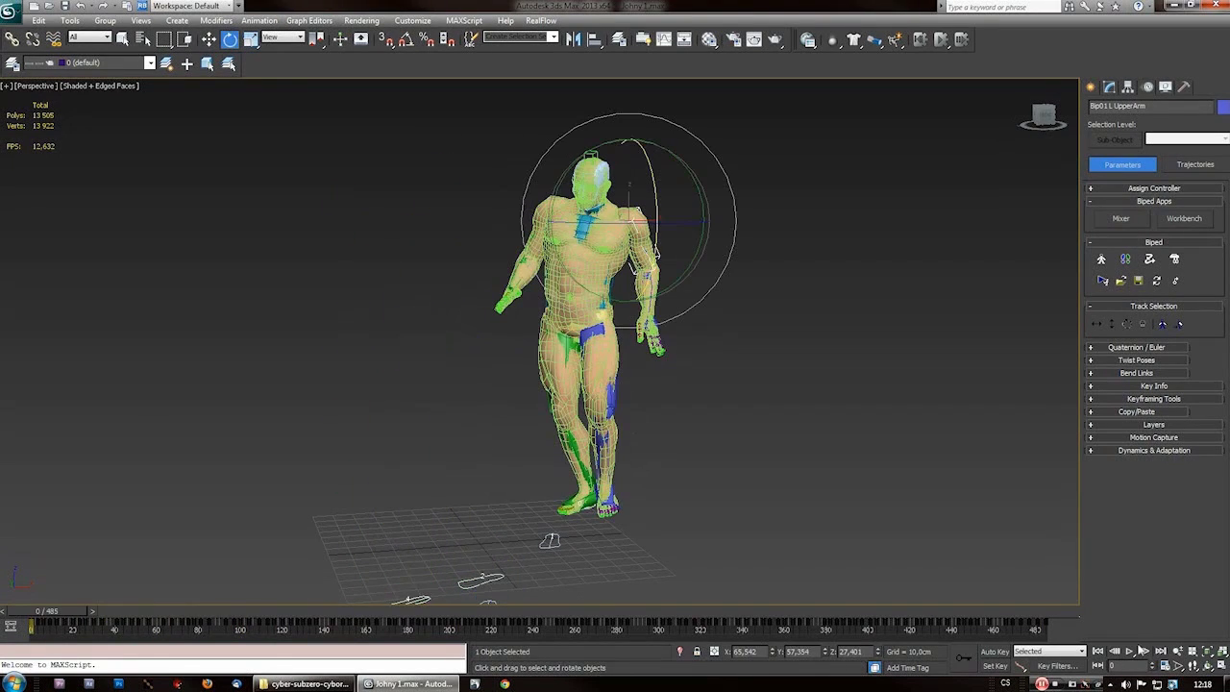
# - Clear all animation from the biped and activate the Move tool
pyautogui.click(1142, 399)
pyautogui.click(1126, 418)
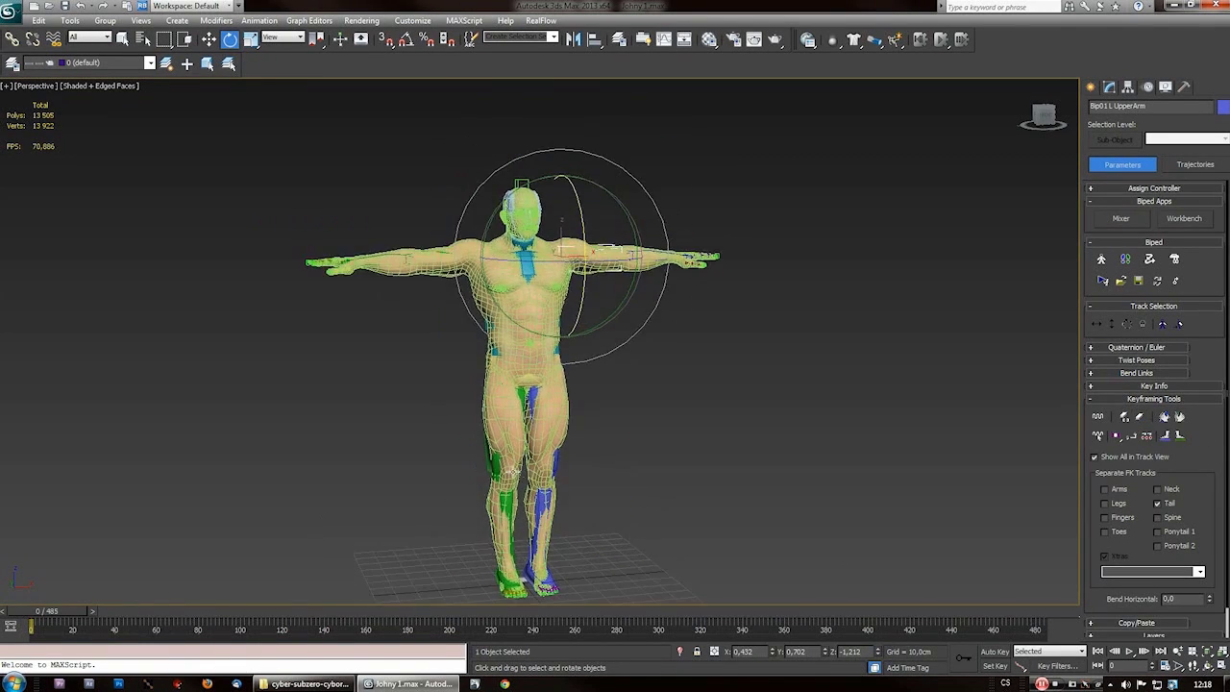
pyautogui.scroll(5, 486, 457)
pyautogui.rightClick(805, 297)
pyautogui.scroll(-2, 490, 433)
pyautogui.scroll(2, 452, 259)
pyautogui.press('w')
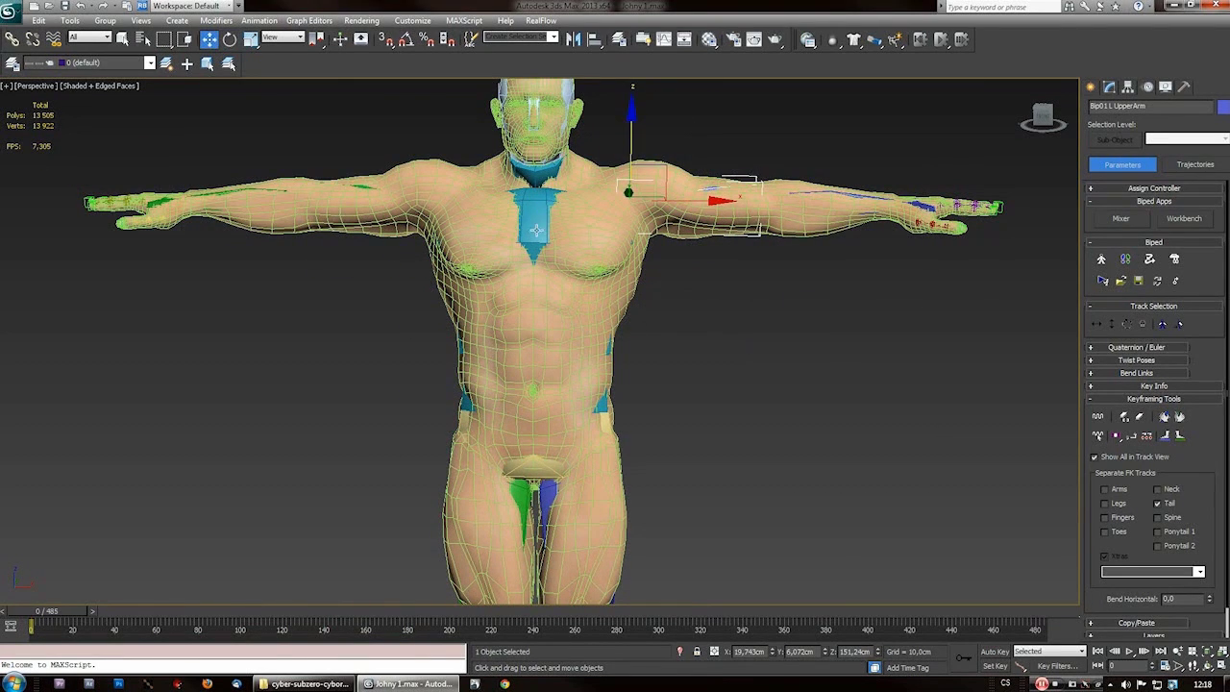
# - Make the GuyWork body mesh see-through and select the Bip01 Spine3 chest bone inside it
pyautogui.click(586, 344)
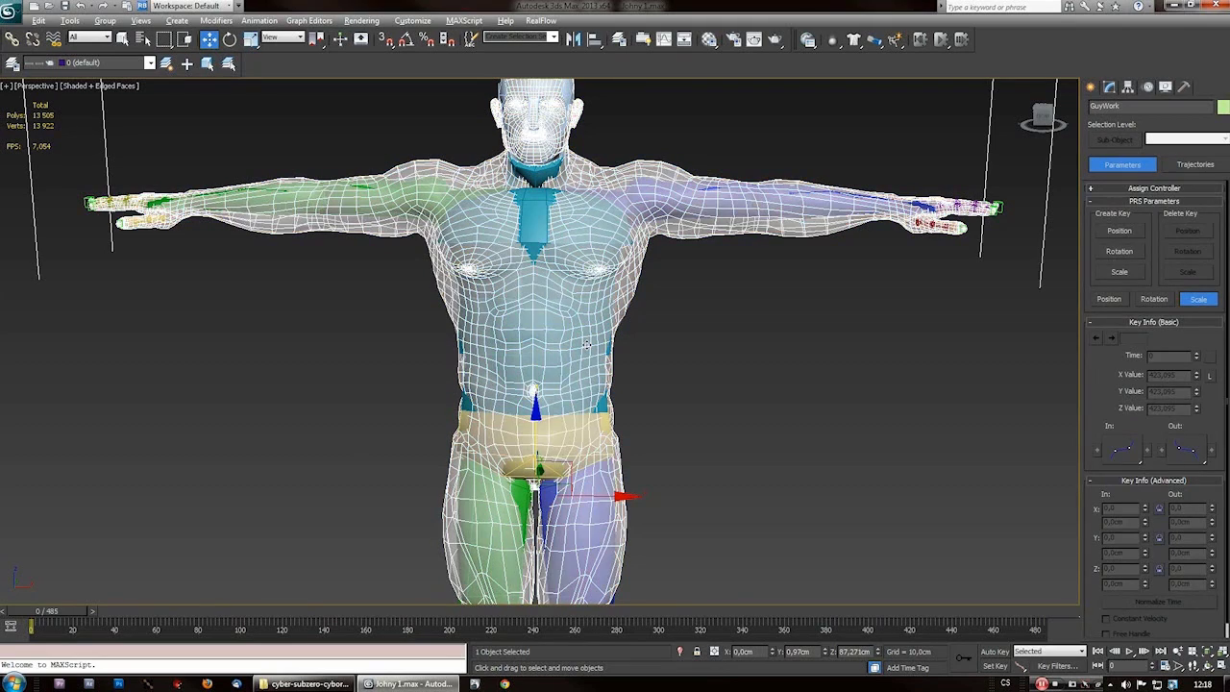
pyautogui.click(660, 388)
pyautogui.keyDown('alt'); pyautogui.moveTo(660, 388); pyautogui.dragTo(637, 371, button='middle'); pyautogui.keyUp('alt')
pyautogui.scroll(5, 573, 381)
pyautogui.scroll(-5, 576, 381)
pyautogui.keyDown('alt'); pyautogui.moveTo(514, 203); pyautogui.dragTo(533, 307, button='middle'); pyautogui.keyUp('alt')
pyautogui.click(540, 304)
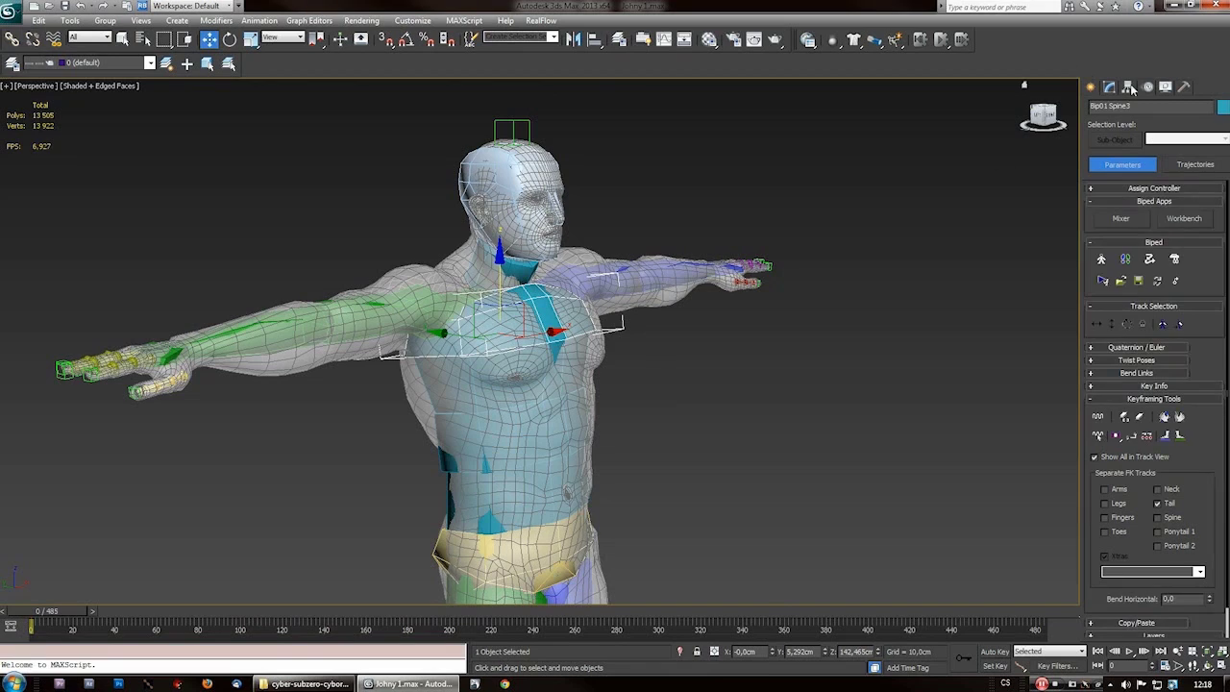
# - Examine how the biped bones fit inside the see-through mesh across the chest, left arm and hand
pyautogui.keyDown('alt'); pyautogui.moveTo(757, 362); pyautogui.dragTo(712, 351, button='middle'); pyautogui.keyUp('alt')
pyautogui.scroll(5, 669, 361)
pyautogui.scroll(-5, 631, 343)
pyautogui.scroll(6, 610, 324)
pyautogui.keyDown('alt'); pyautogui.moveTo(610, 323); pyautogui.dragTo(621, 439, button='middle'); pyautogui.keyUp('alt')
pyautogui.scroll(3, 663, 400)
pyautogui.scroll(-4, 763, 395)
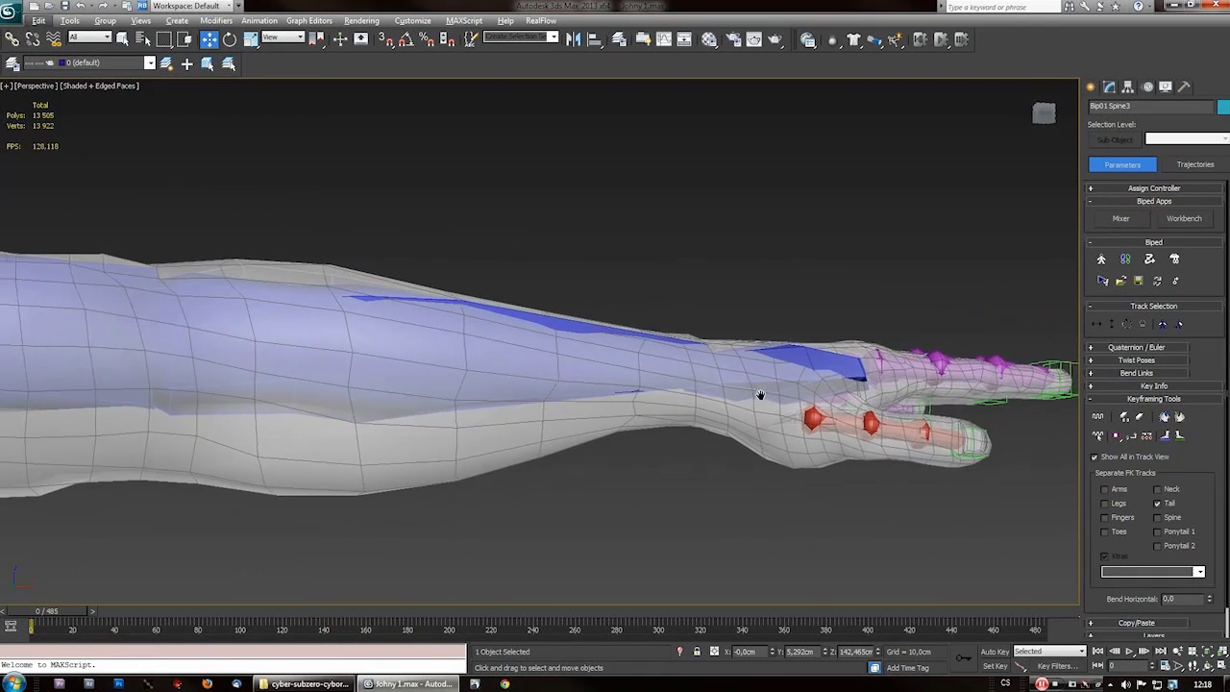
pyautogui.scroll(2, 448, 329)
pyautogui.scroll(-4, 448, 329)
pyautogui.press('z')
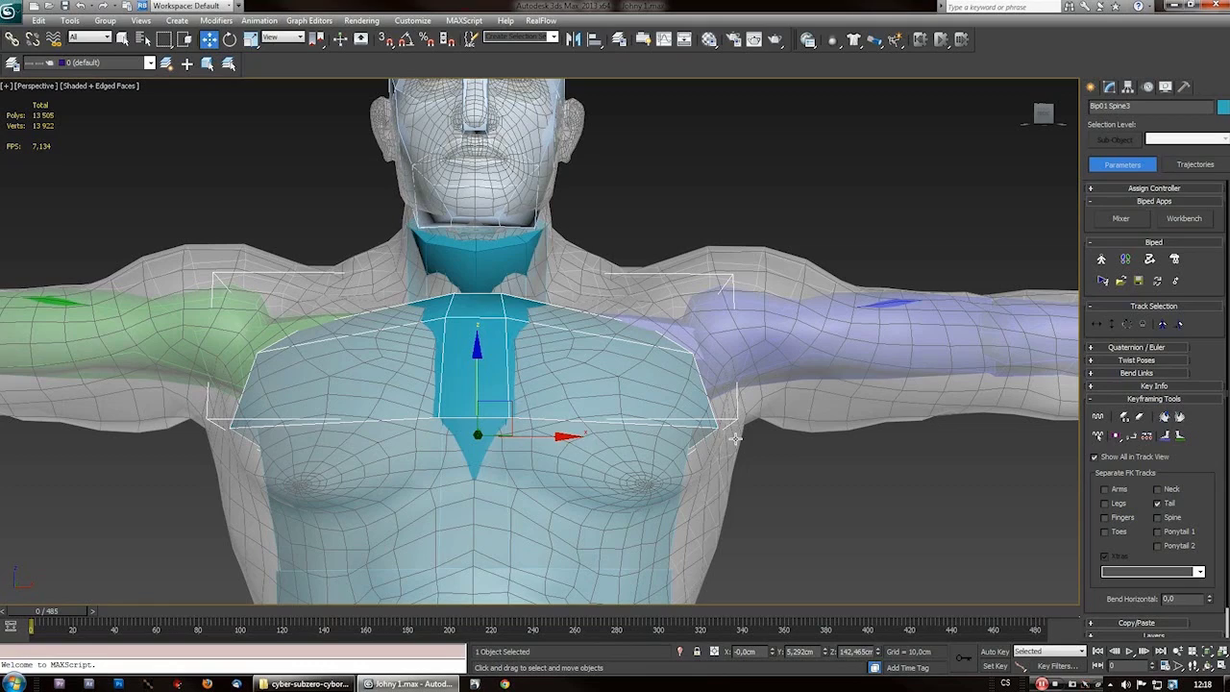
# - Select the Bip01 R UpperArm bone and inspect its fit inside the mesh from shoulder to elbow
pyautogui.scroll(-3, 736, 440)
pyautogui.moveTo(312, 410); pyautogui.dragTo(353, 354, button='middle')
pyautogui.scroll(2, 375, 344)
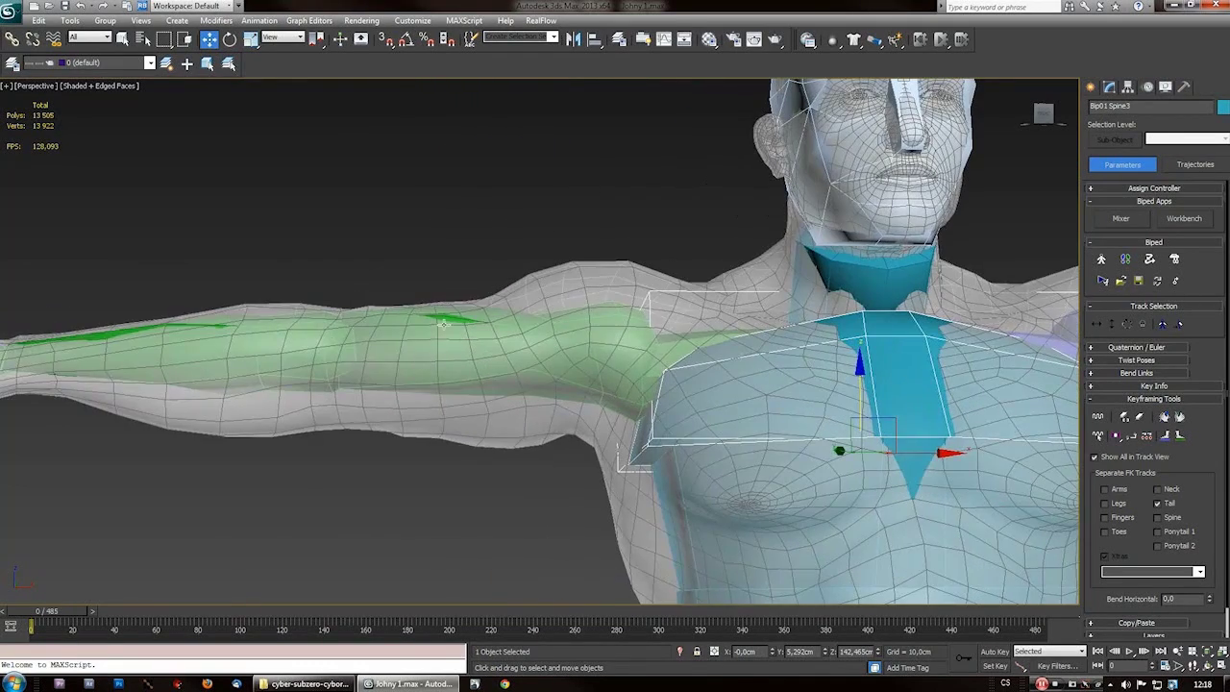
pyautogui.click(457, 320)
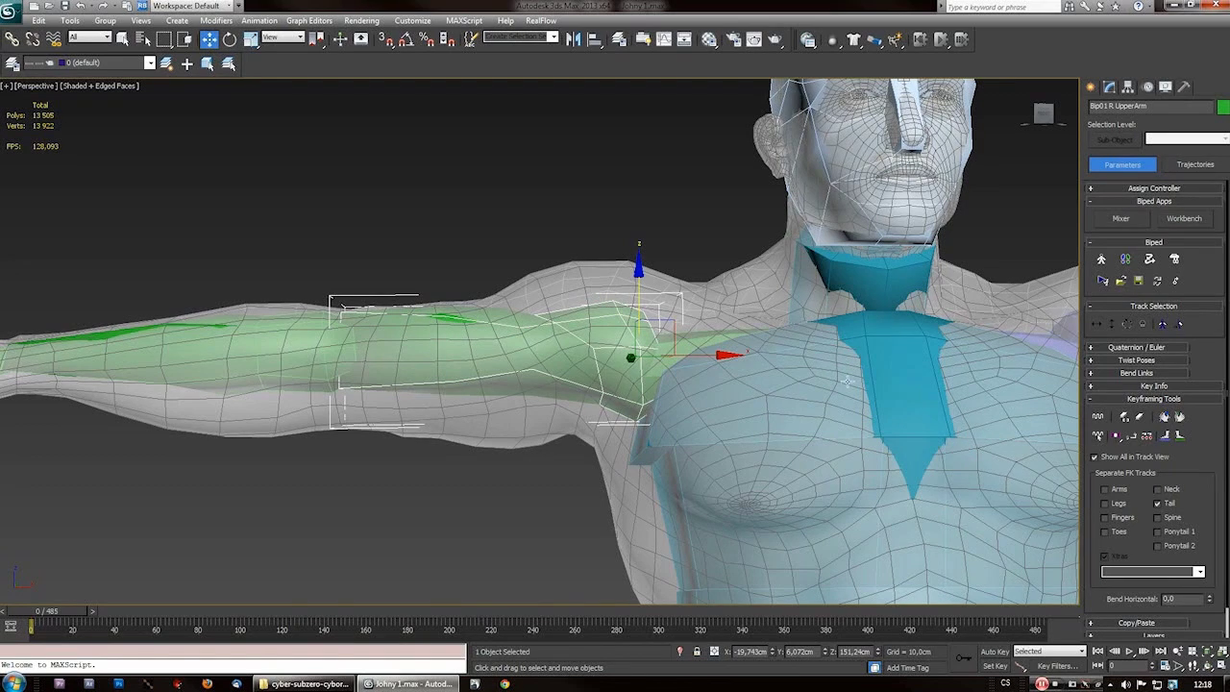
pyautogui.scroll(-2, 586, 422)
pyautogui.scroll(-3, 679, 360)
pyautogui.scroll(-2, 597, 454)
pyautogui.scroll(6, 597, 454)
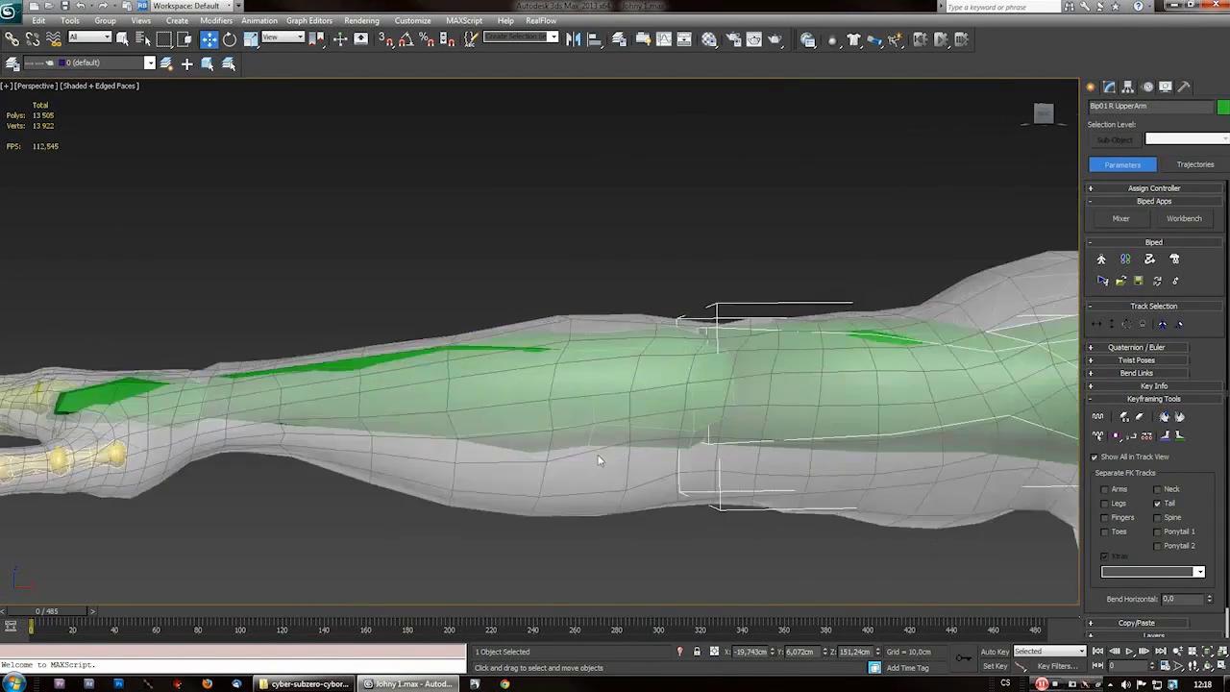
pyautogui.scroll(-2, 597, 453)
pyautogui.scroll(2, 597, 454)
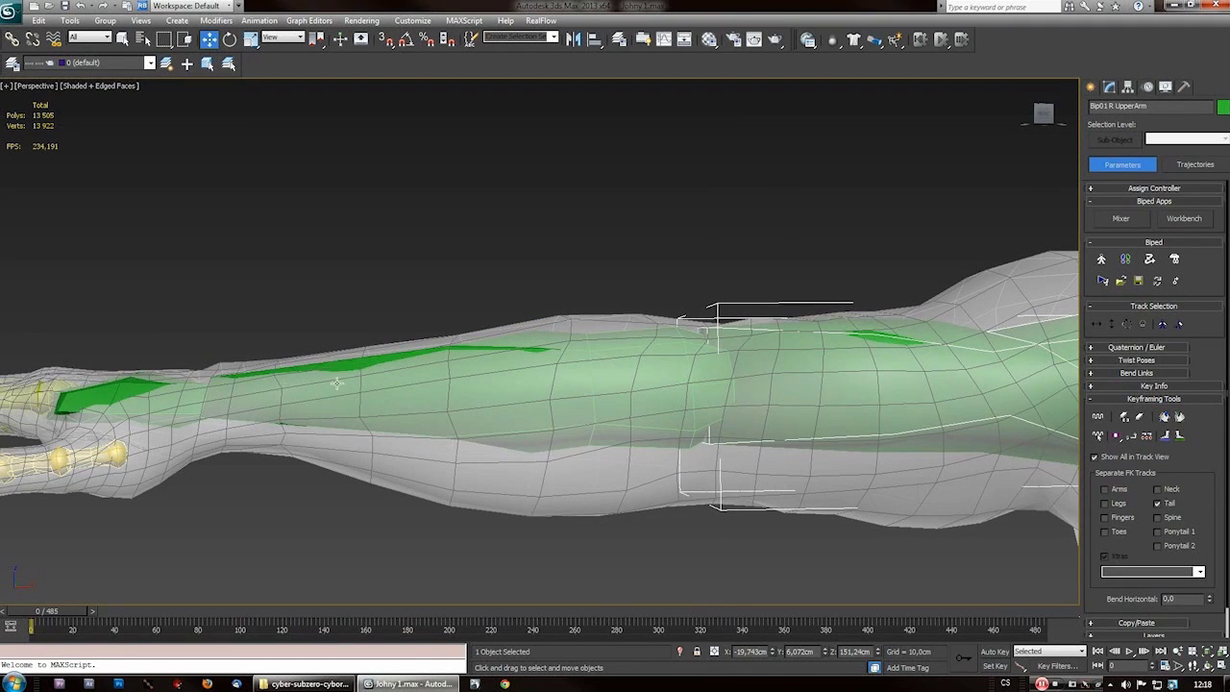
# - Select the right forearm and hand bones in turn and inspect how they meet at the wrist
pyautogui.click(364, 362)
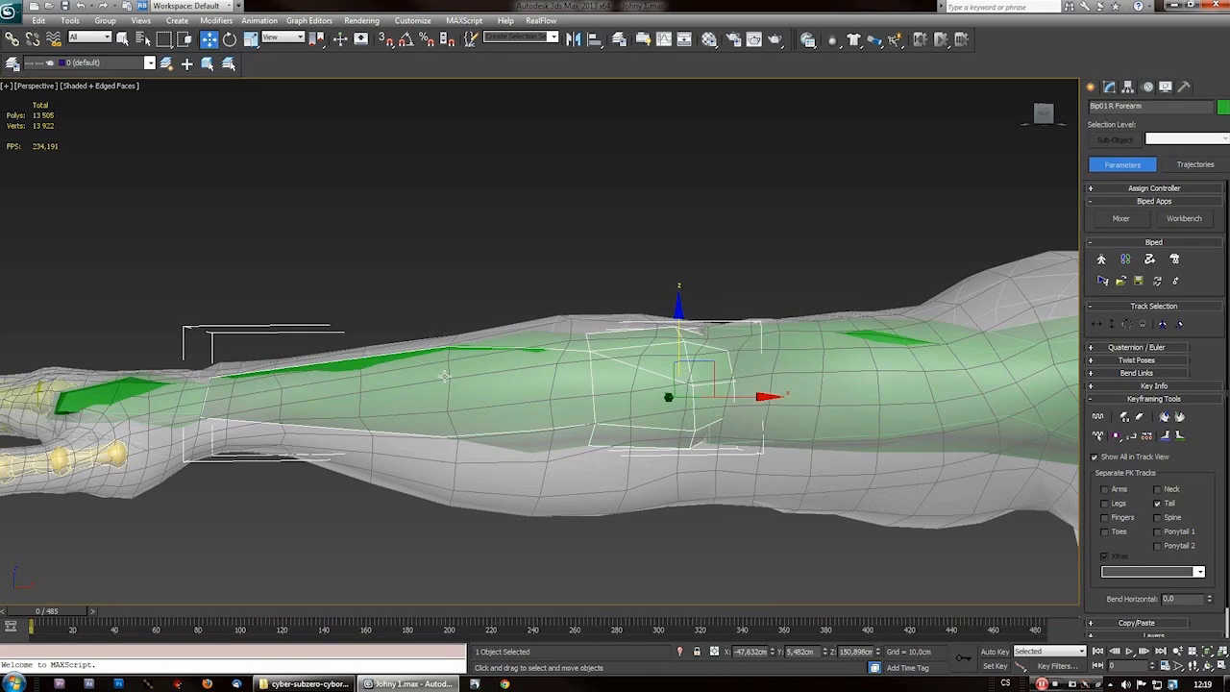
pyautogui.scroll(-1, 319, 430)
pyautogui.click(267, 379)
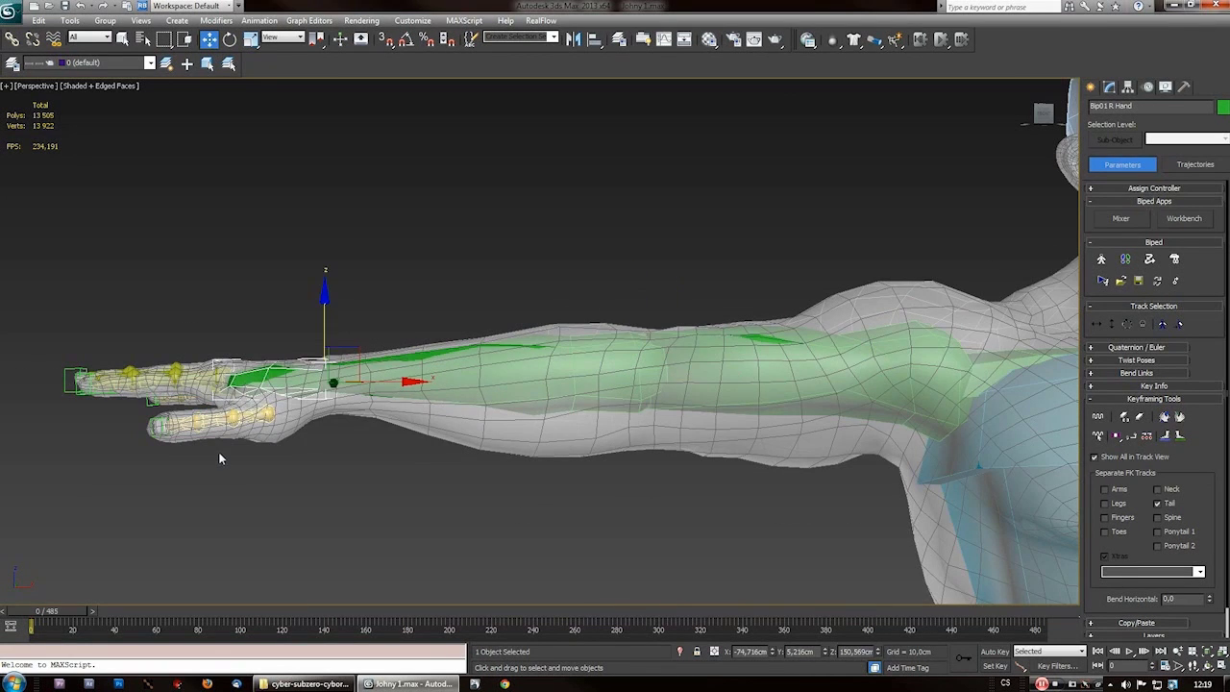
pyautogui.scroll(3, 359, 428)
pyautogui.scroll(1, 362, 432)
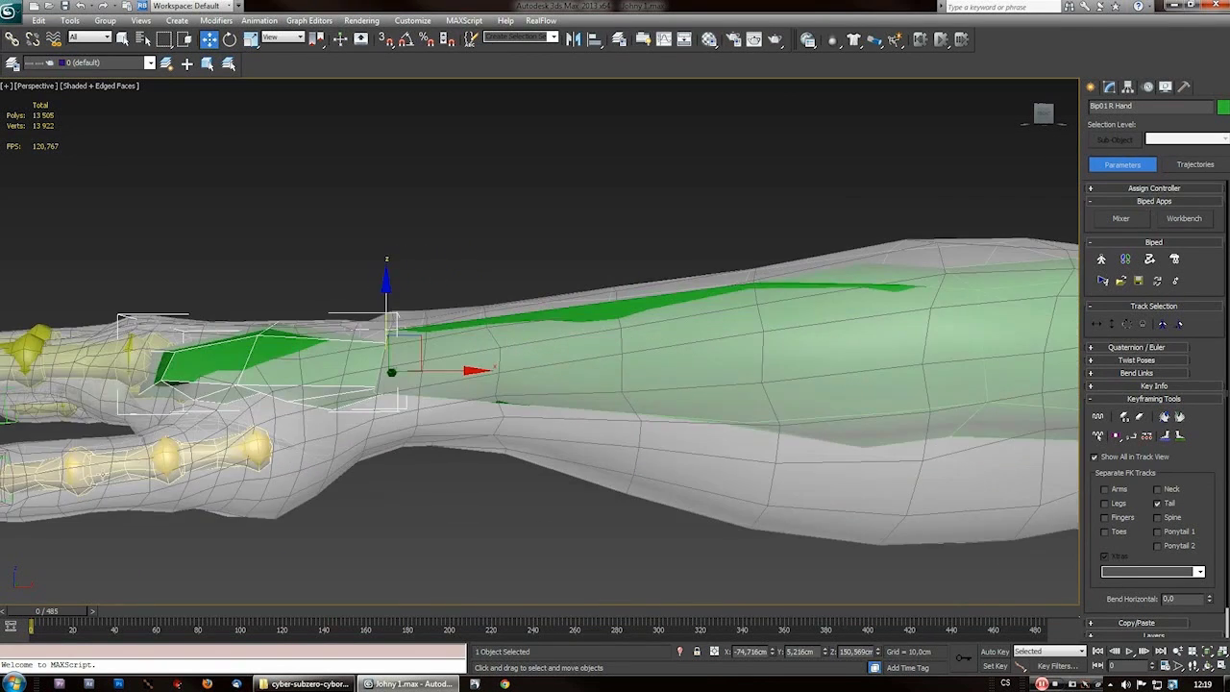
pyautogui.scroll(-4, 289, 461)
pyautogui.scroll(3, 288, 462)
pyautogui.scroll(2, 288, 469)
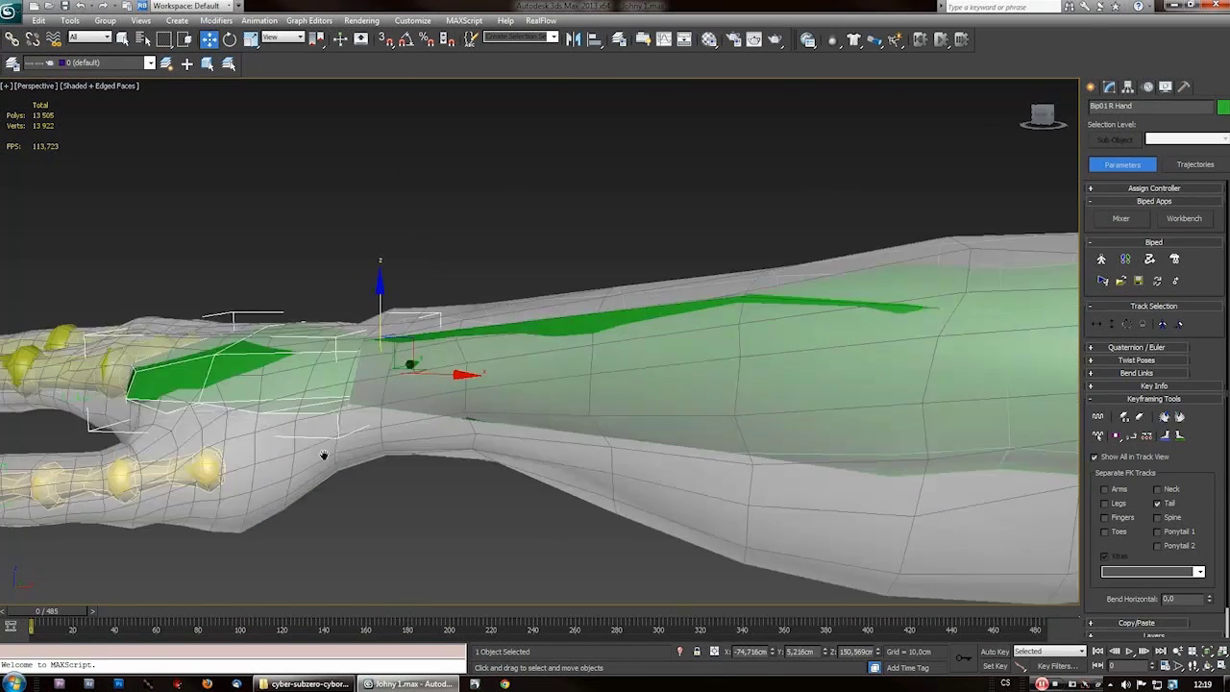
pyautogui.scroll(-1, 324, 455)
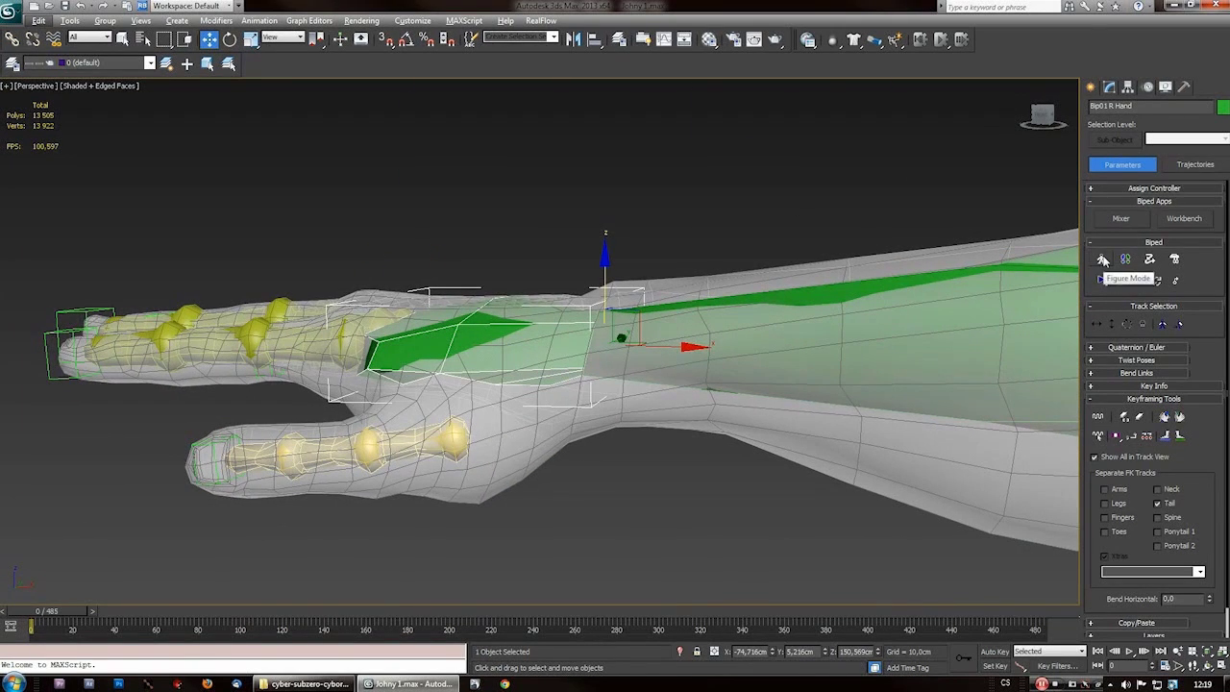
# - Enable Figure Mode for the biped and try shifting the right hand and Finger0 bones vertically
pyautogui.click(1102, 260)
pyautogui.scroll(-4, 841, 445)
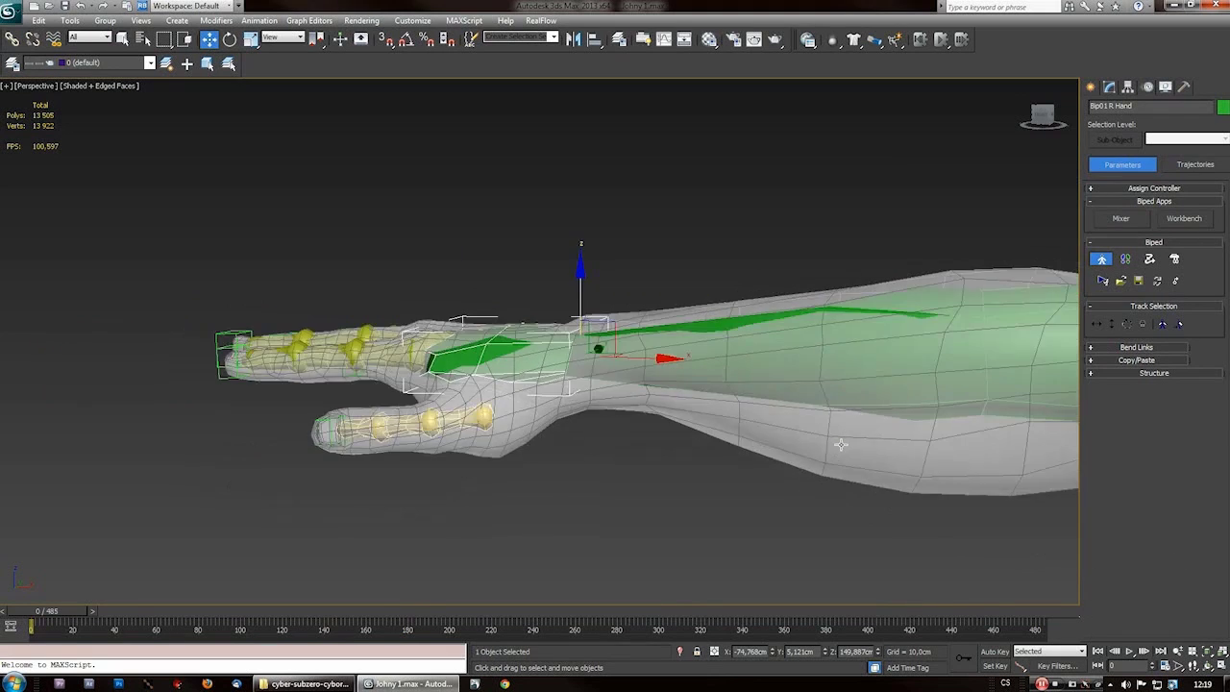
pyautogui.scroll(2, 282, 262)
pyautogui.moveTo(299, 223); pyautogui.dragTo(299, 193)
pyautogui.hotkey('ctrl', 'z')
pyautogui.click(221, 303)
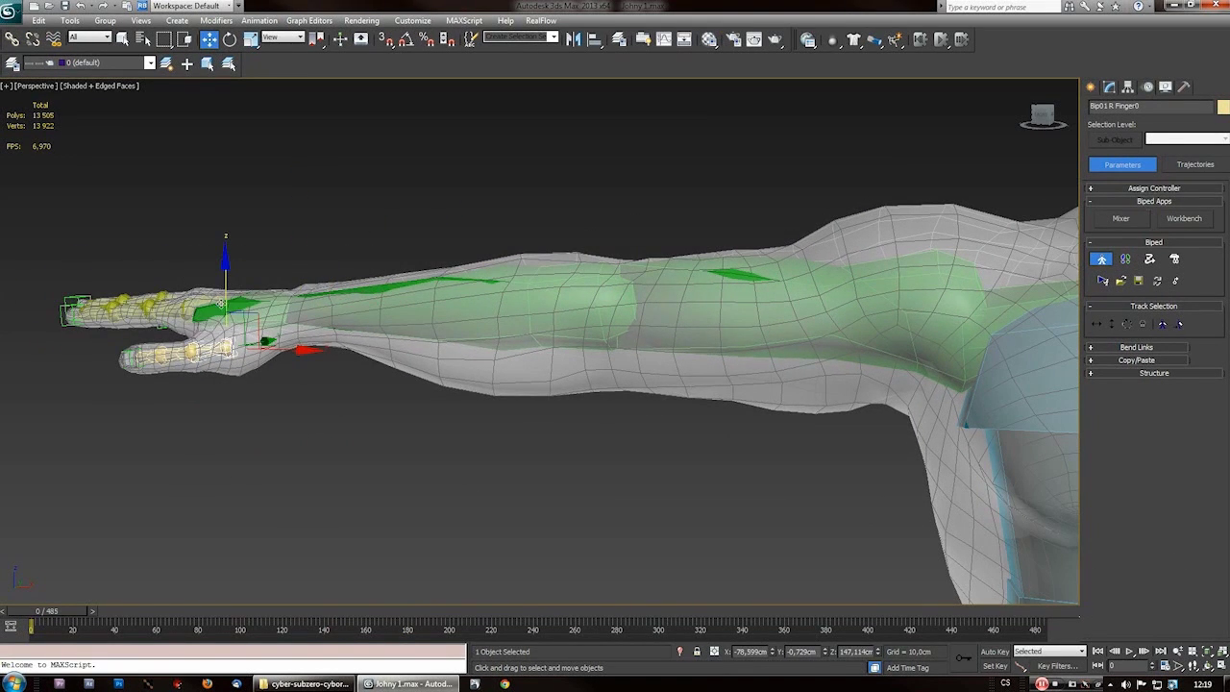
pyautogui.moveTo(226, 281); pyautogui.dragTo(223, 334)
# - Select the Bip01 Neck bone in side view and move it backward to Y 8,251 cm
pyautogui.keyDown('alt'); pyautogui.moveTo(821, 435); pyautogui.dragTo(506, 397, button='middle'); pyautogui.keyUp('alt')
pyautogui.click(549, 361)
pyautogui.keyDown('alt'); pyautogui.moveTo(510, 444); pyautogui.dragTo(455, 439, button='middle'); pyautogui.keyUp('alt')
pyautogui.hotkey('ctrl', 'z')
pyautogui.click(549, 362)
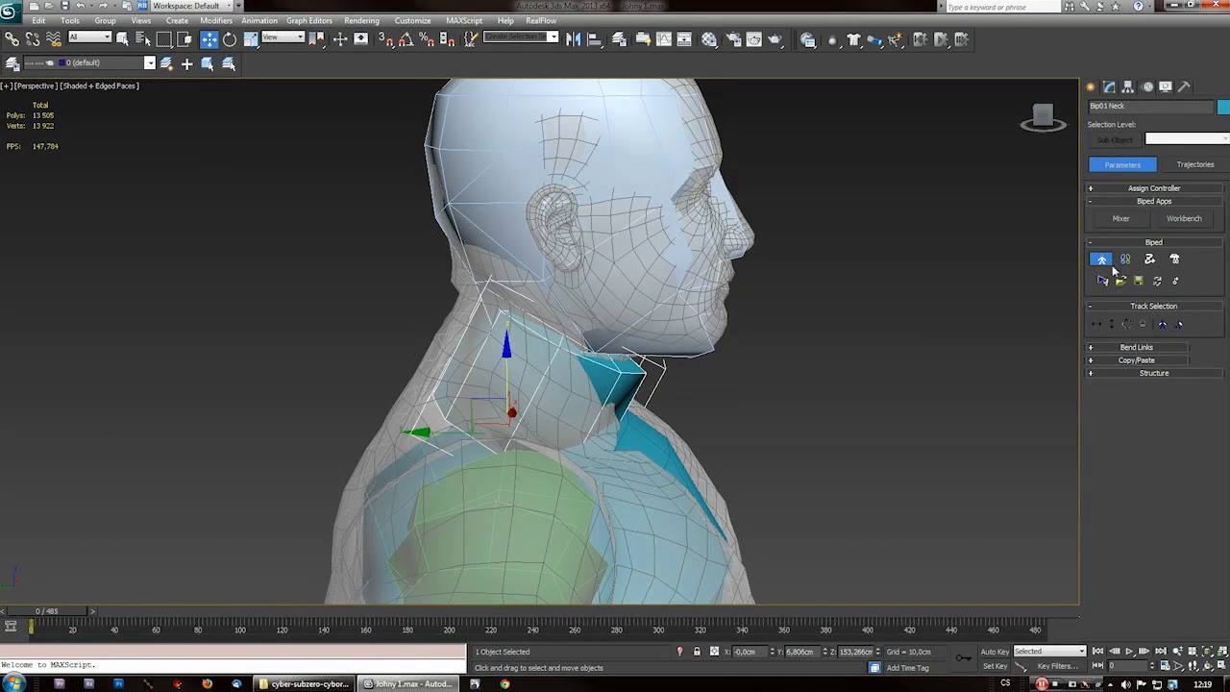
pyautogui.keyDown('alt'); pyautogui.moveTo(453, 431); pyautogui.dragTo(440, 447, button='middle'); pyautogui.keyUp('alt')
pyautogui.keyDown('alt'); pyautogui.moveTo(452, 434); pyautogui.dragTo(439, 449, button='middle'); pyautogui.keyUp('alt')
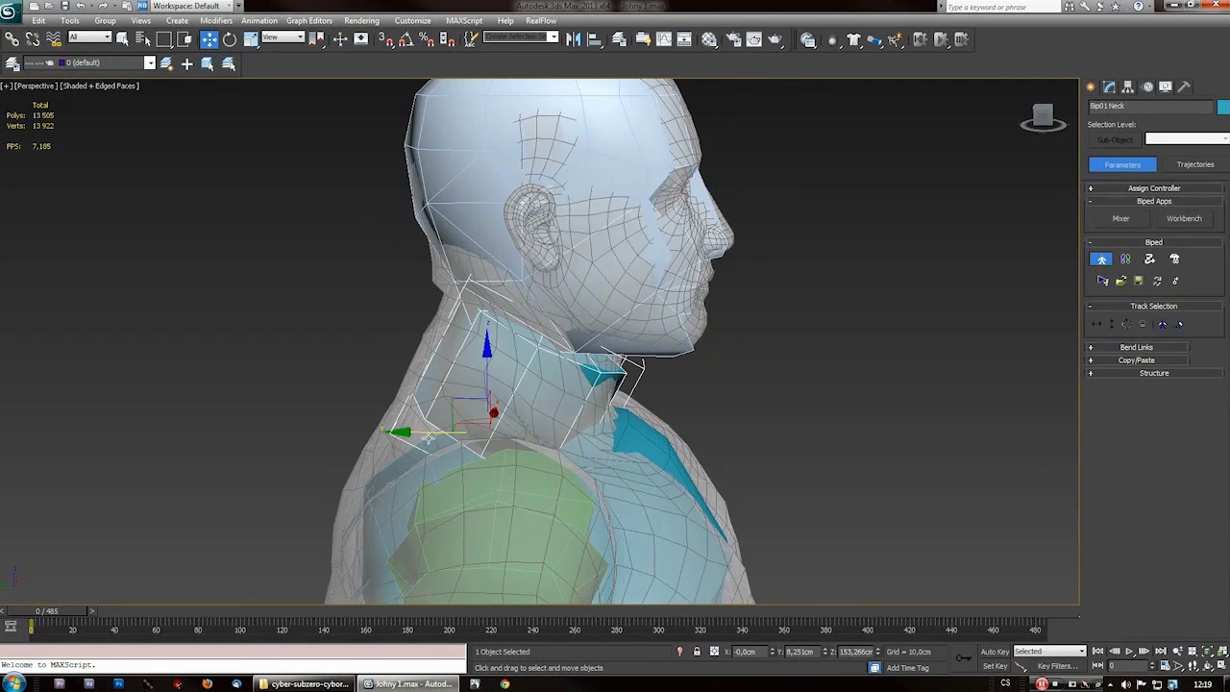
pyautogui.keyDown('alt'); pyautogui.moveTo(428, 438); pyautogui.dragTo(470, 438, button='middle'); pyautogui.keyUp('alt')
# - Review the fit of the neck and upper-body bones inside the mesh from the front
pyautogui.hotkey('shift', 'z')
pyautogui.hotkey('shift', 'z')
pyautogui.keyDown('alt'); pyautogui.moveTo(711, 470); pyautogui.dragTo(644, 409, button='middle'); pyautogui.keyUp('alt')
pyautogui.scroll(-5, 644, 409)
pyautogui.scroll(5, 582, 514)
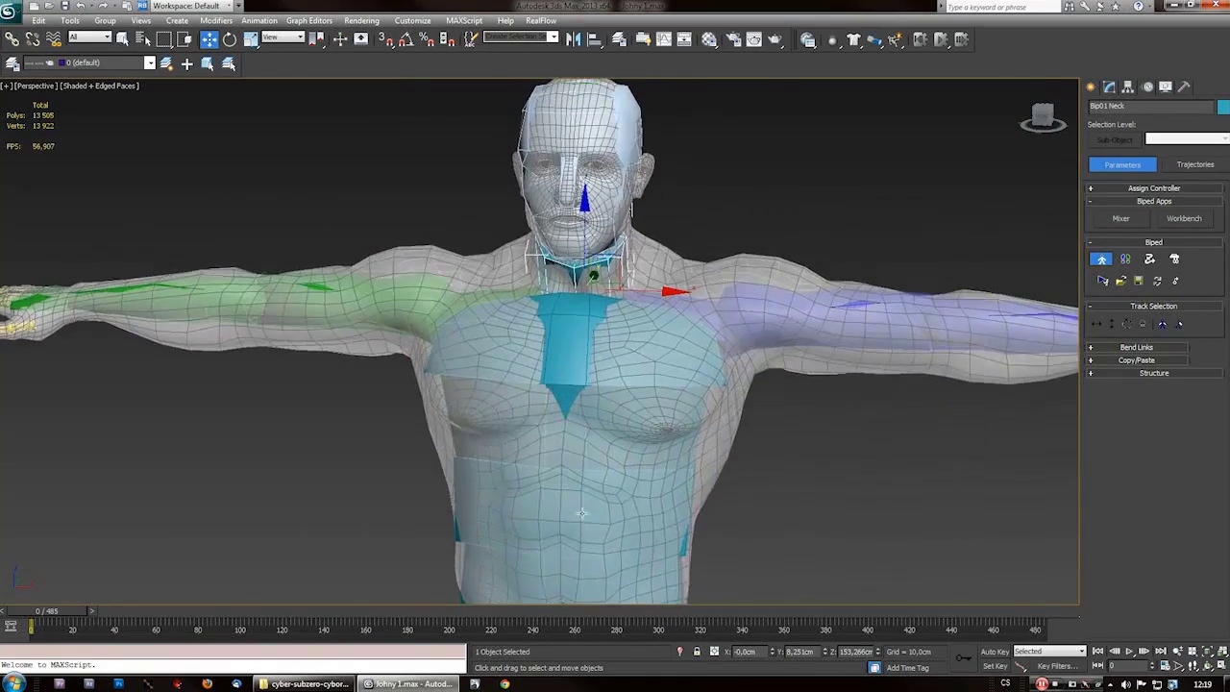
# - Delete the existing Bip01 biped by its pelvis, keeping only the human mesh
pyautogui.click(575, 347)
pyautogui.scroll(-3, 731, 463)
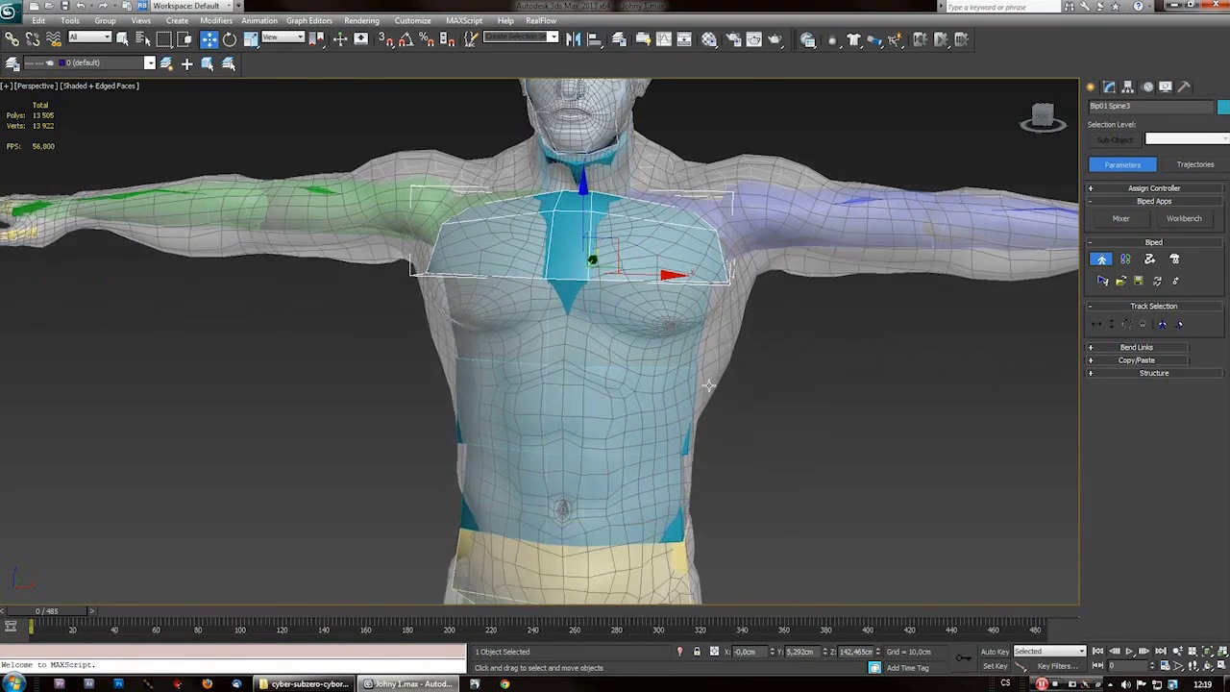
pyautogui.moveTo(529, 497); pyautogui.dragTo(530, 436, button='middle')
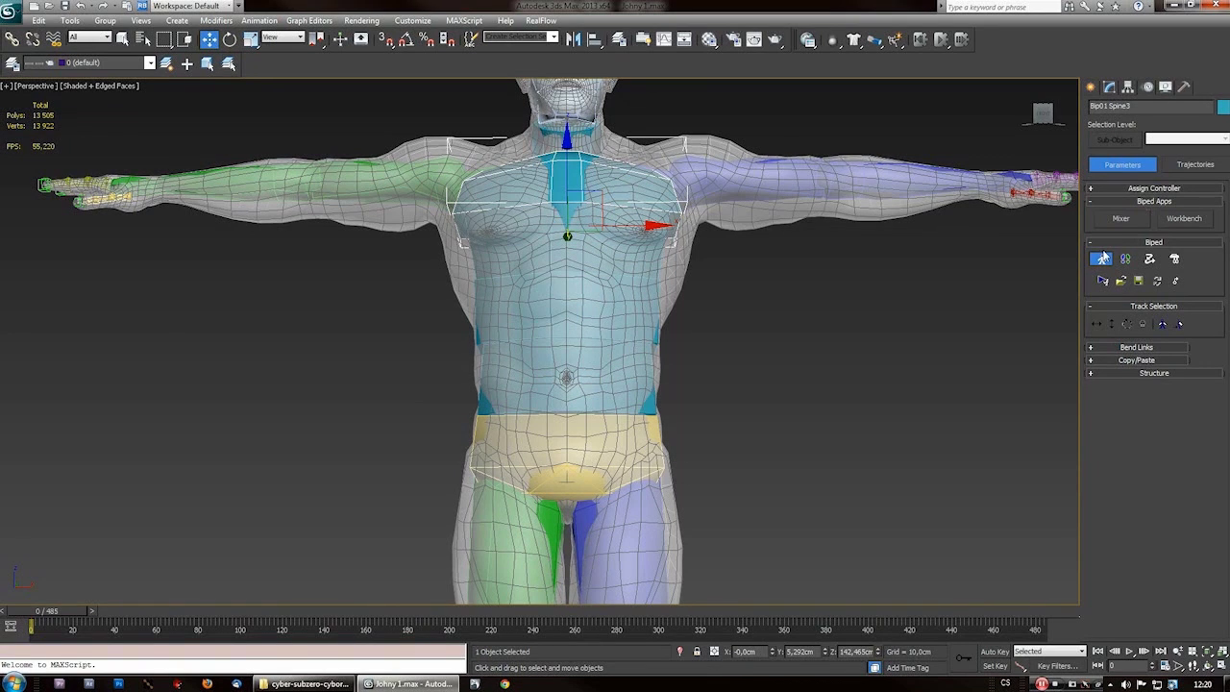
pyautogui.click(581, 482)
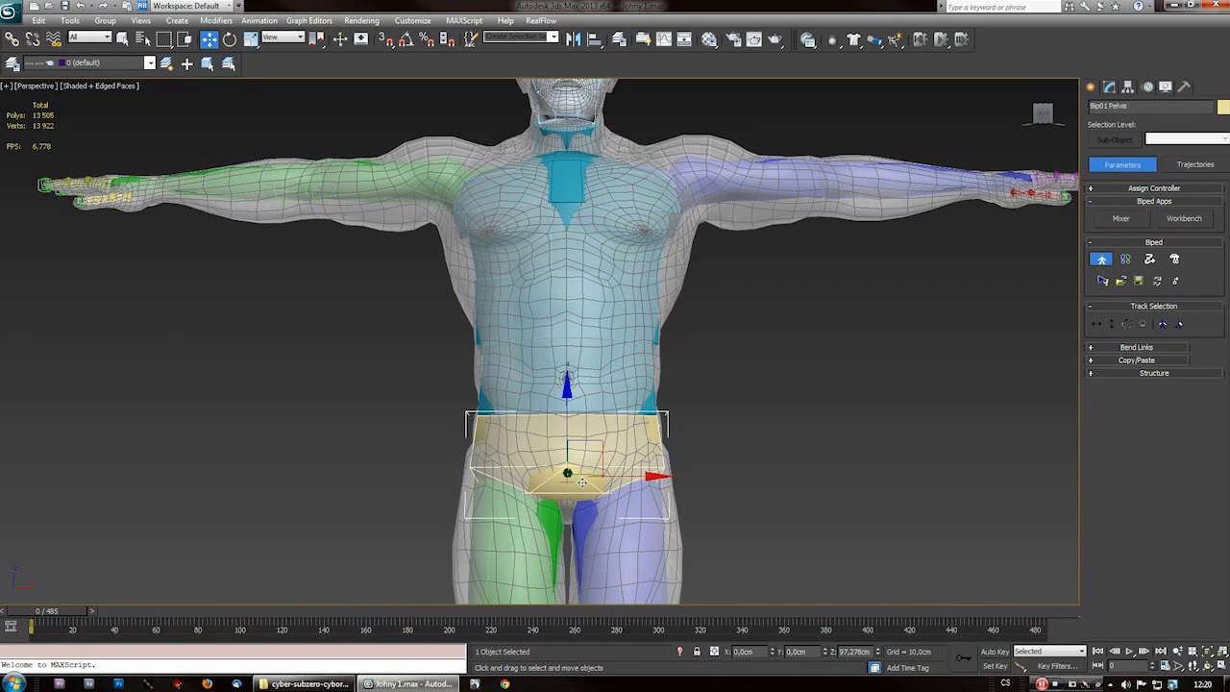
pyautogui.press('Delete')
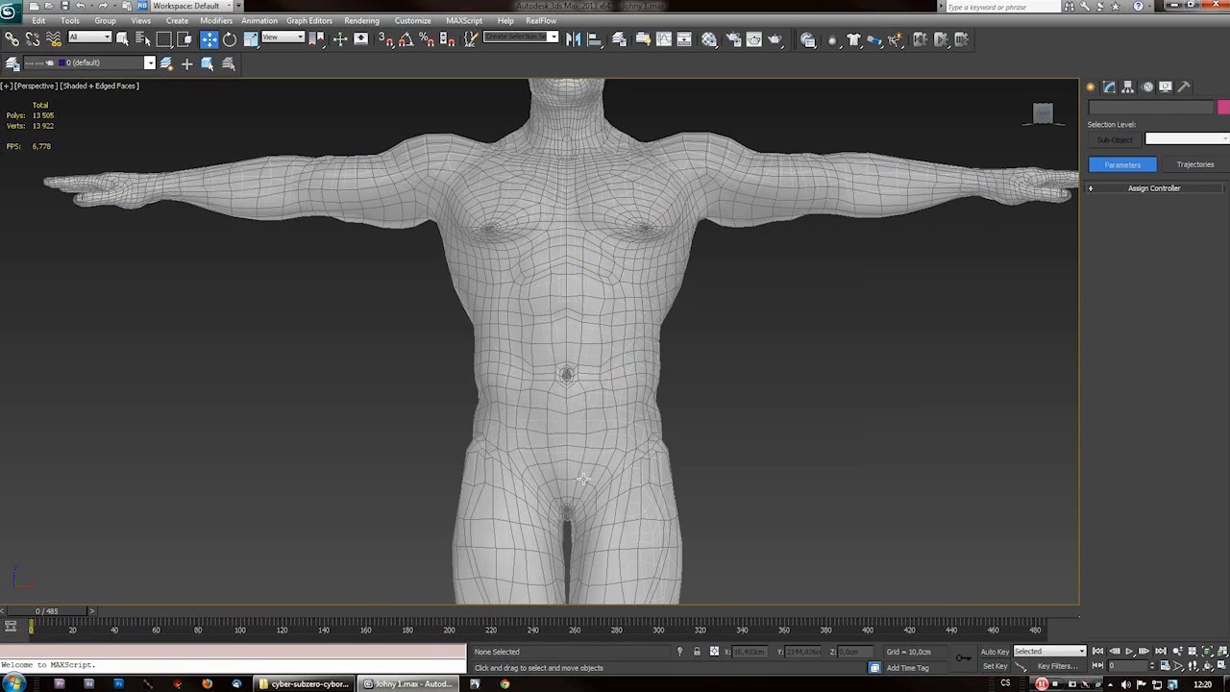
# - Create a new Biped about 189 cm tall, starting at the mesh's feet, and select its pelvis
pyautogui.scroll(-3, 588, 469)
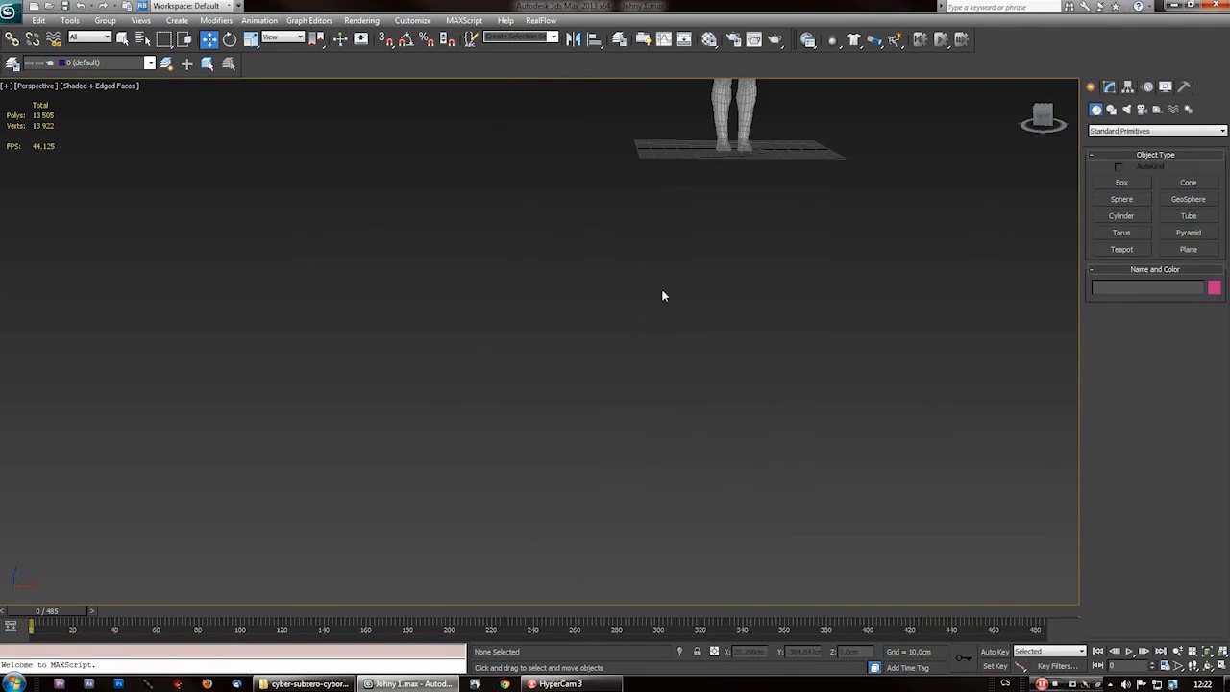
pyautogui.moveTo(662, 294); pyautogui.dragTo(741, 308, button='middle')
pyautogui.scroll(5, 515, 437)
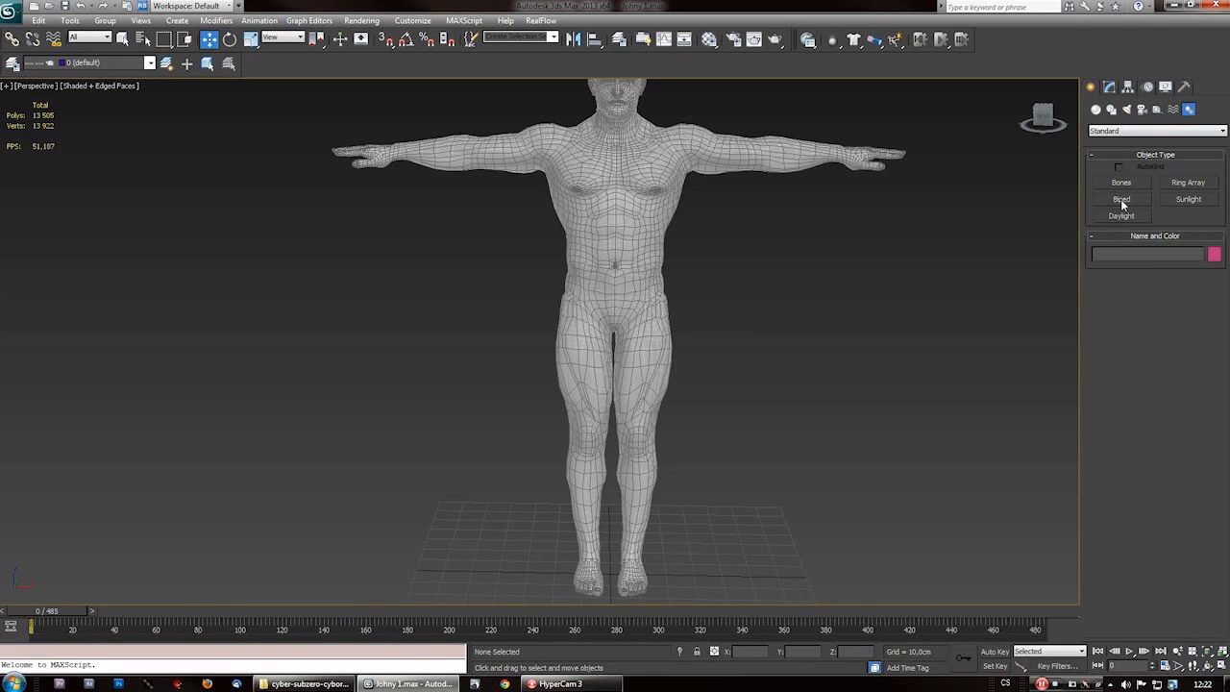
pyautogui.click(1121, 199)
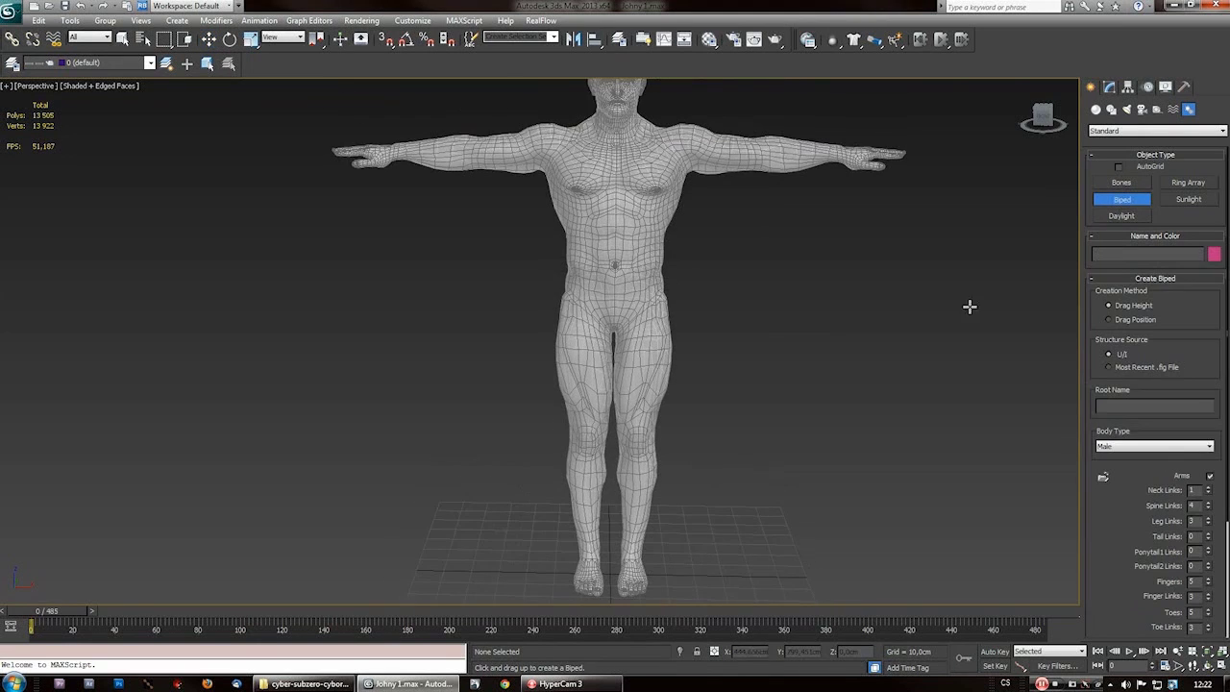
pyautogui.keyDown('alt'); pyautogui.moveTo(742, 469); pyautogui.dragTo(583, 544, button='middle'); pyautogui.keyUp('alt')
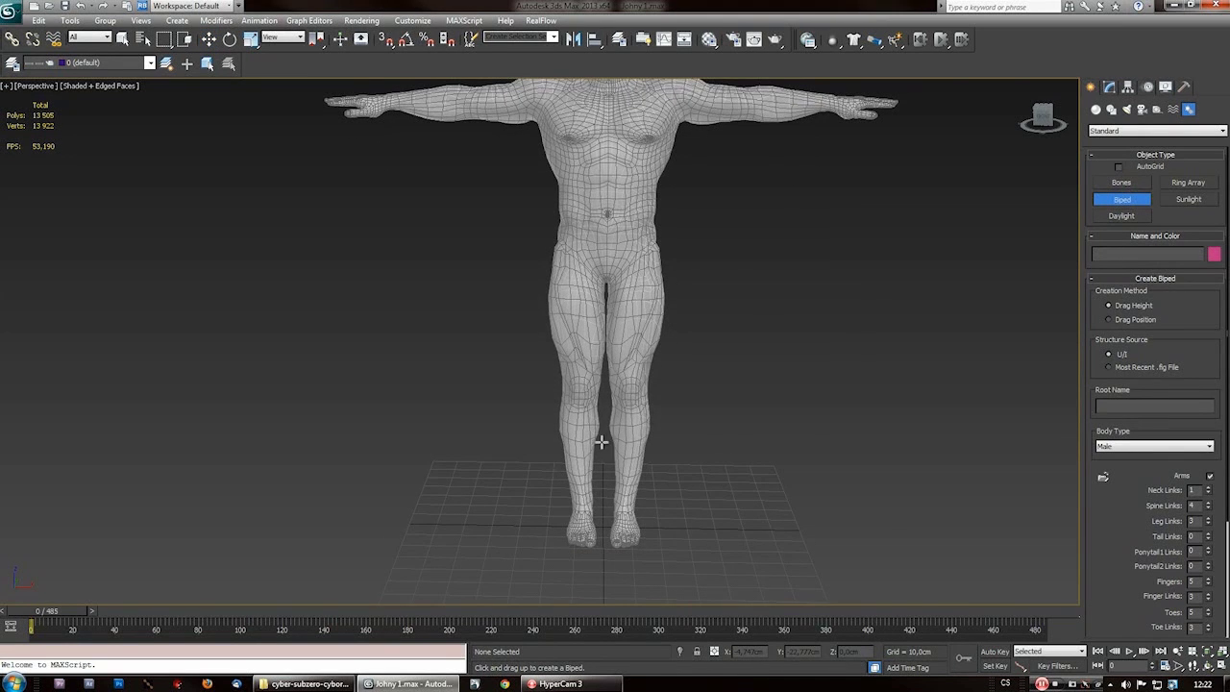
pyautogui.moveTo(576, 546); pyautogui.dragTo(582, 82)
pyautogui.keyDown('alt'); pyautogui.moveTo(583, 82); pyautogui.dragTo(505, 408, button='middle'); pyautogui.keyUp('alt')
pyautogui.press('w')
pyautogui.click(571, 388)
pyautogui.keyDown('alt'); pyautogui.moveTo(569, 434); pyautogui.dragTo(615, 440, button='middle'); pyautogui.keyUp('alt')
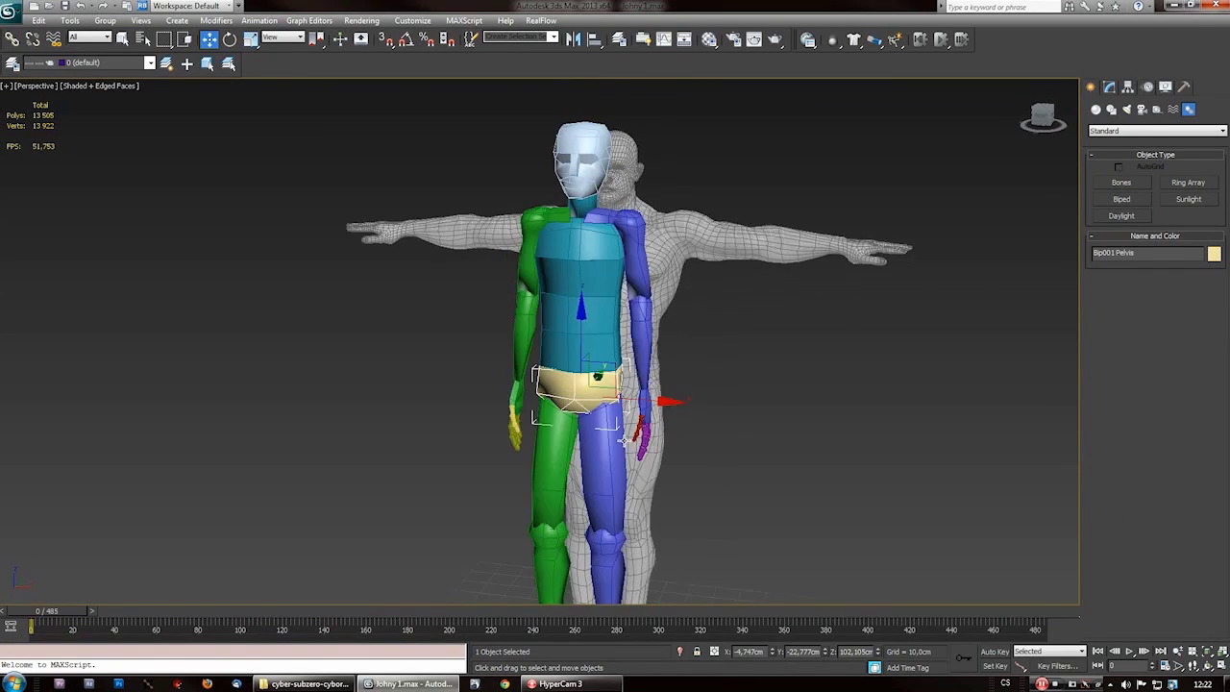
# - Enable Figure Mode for the new biped and set its structure height to 185 cm
pyautogui.scroll(3, 608, 444)
pyautogui.click(637, 504)
pyautogui.click(1148, 86)
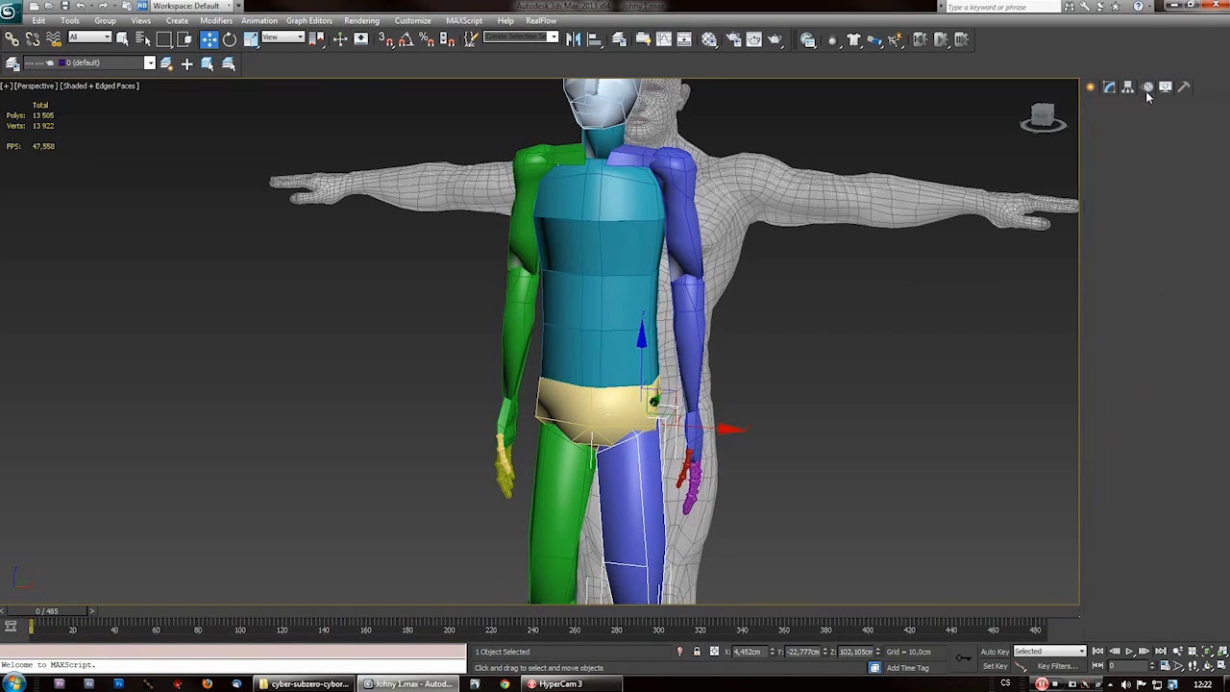
pyautogui.click(1102, 259)
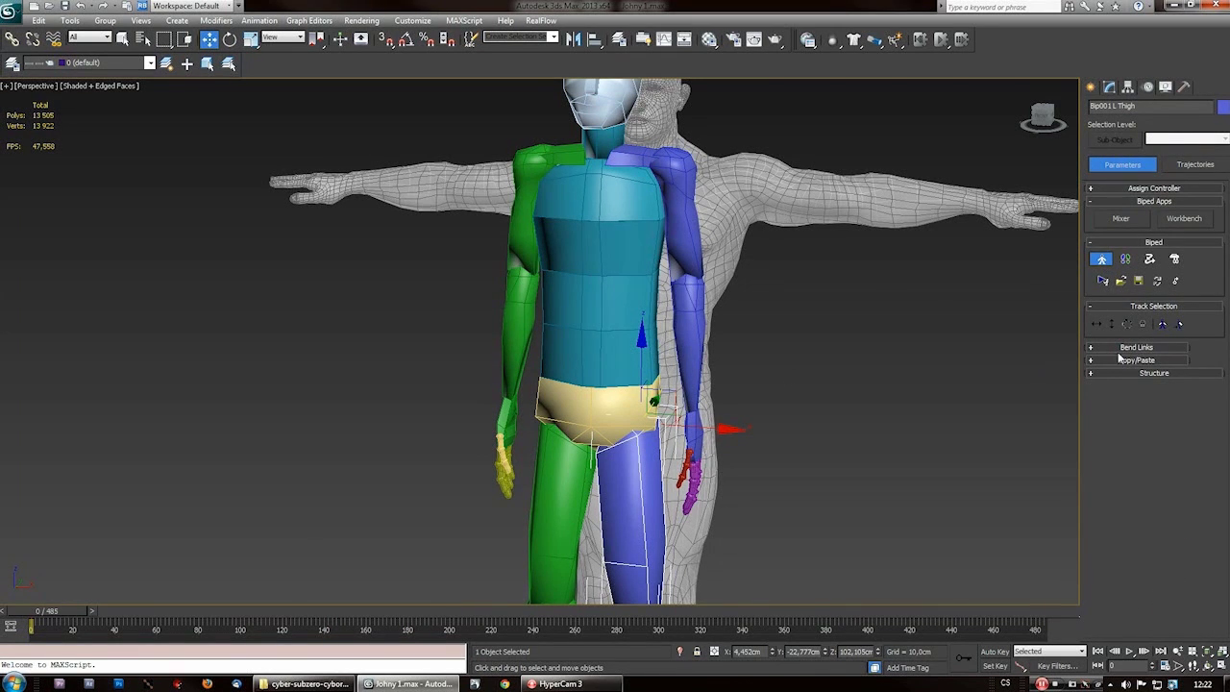
pyautogui.click(1154, 373)
pyautogui.keyDown('alt'); pyautogui.moveTo(809, 463); pyautogui.dragTo(1071, 542, button='middle'); pyautogui.keyUp('alt')
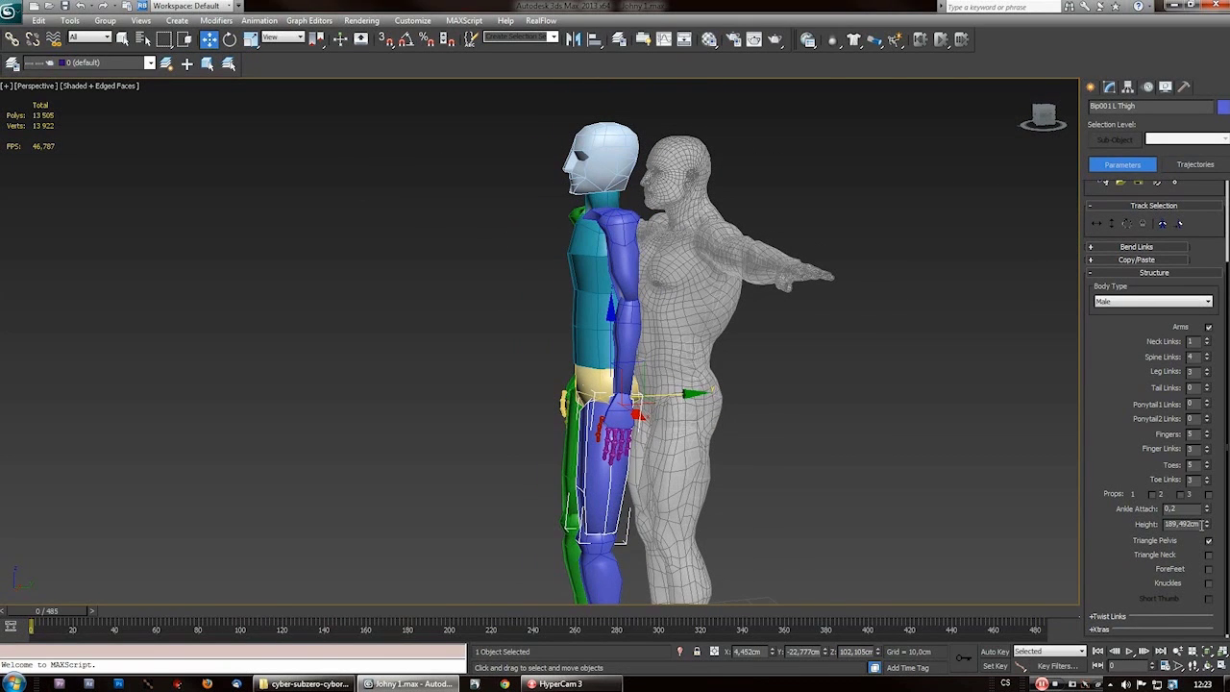
pyautogui.write('188')
pyautogui.press('Return')
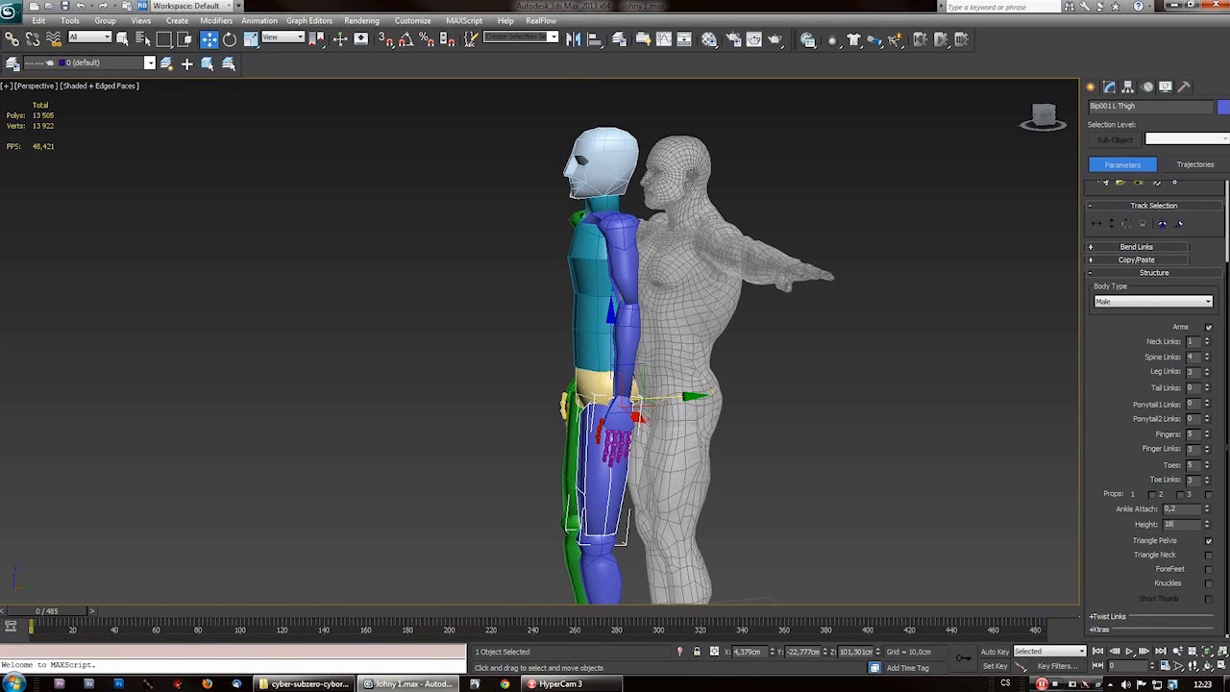
pyautogui.press('Return')
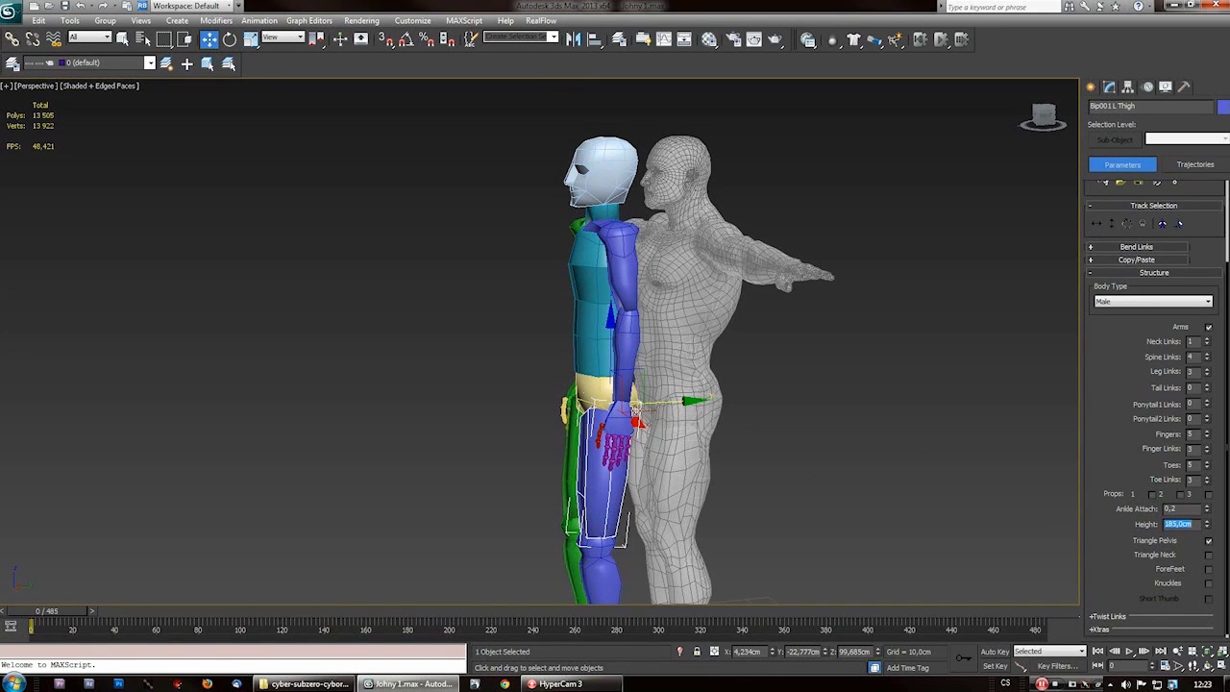
# - Hide the biped's pelvis bone and select the Bip001 root object underneath it
pyautogui.rightClick(590, 384)
pyautogui.rightClick(591, 389)
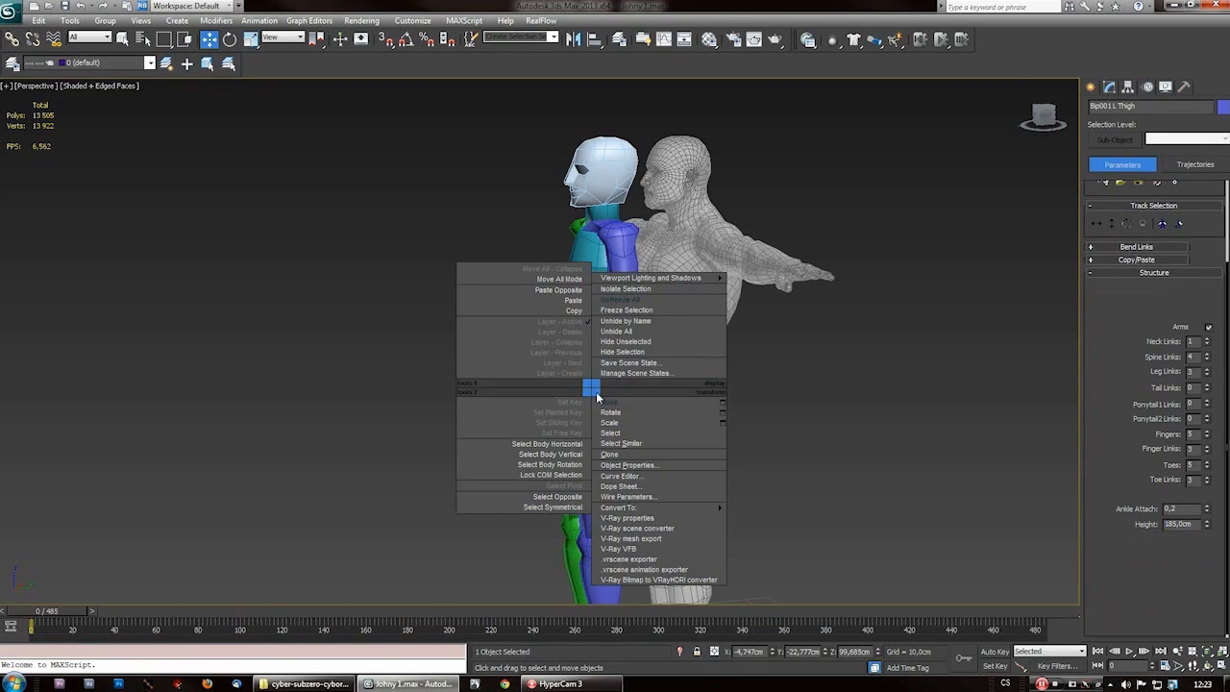
pyautogui.click(641, 354)
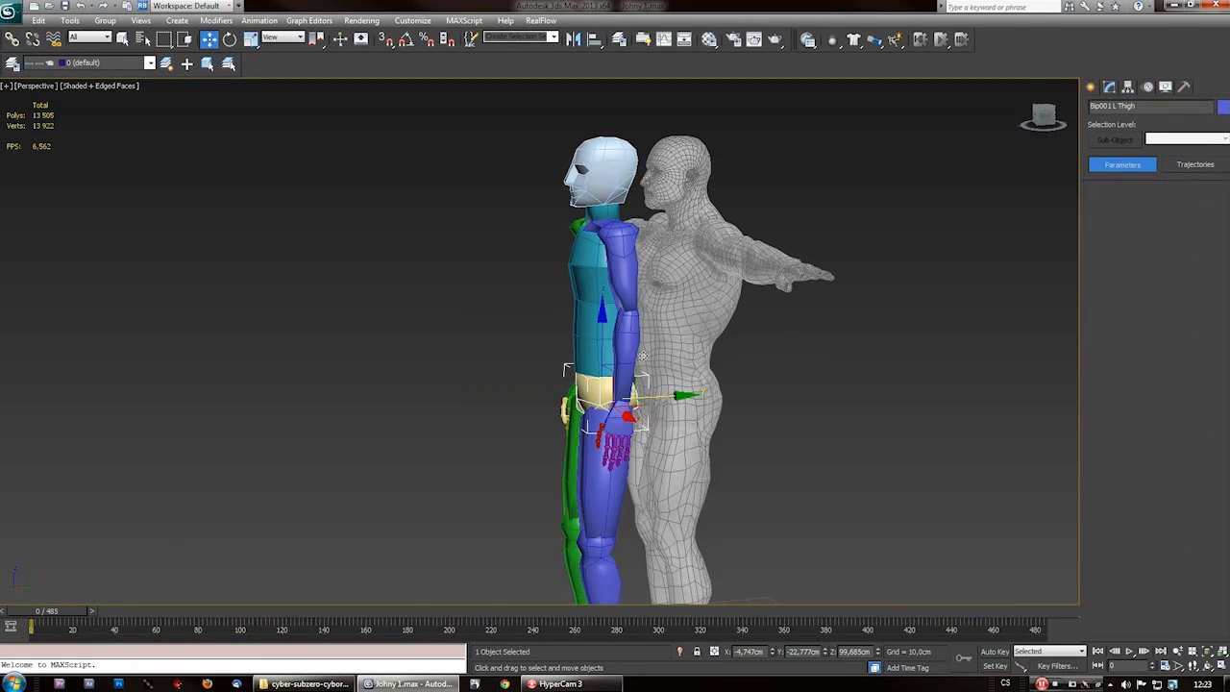
pyautogui.keyDown('alt'); pyautogui.moveTo(611, 440); pyautogui.dragTo(630, 435, button='middle'); pyautogui.keyUp('alt')
pyautogui.click(577, 397)
pyautogui.keyDown('alt'); pyautogui.moveTo(552, 437); pyautogui.dragTo(569, 430, button='middle'); pyautogui.keyUp('alt')
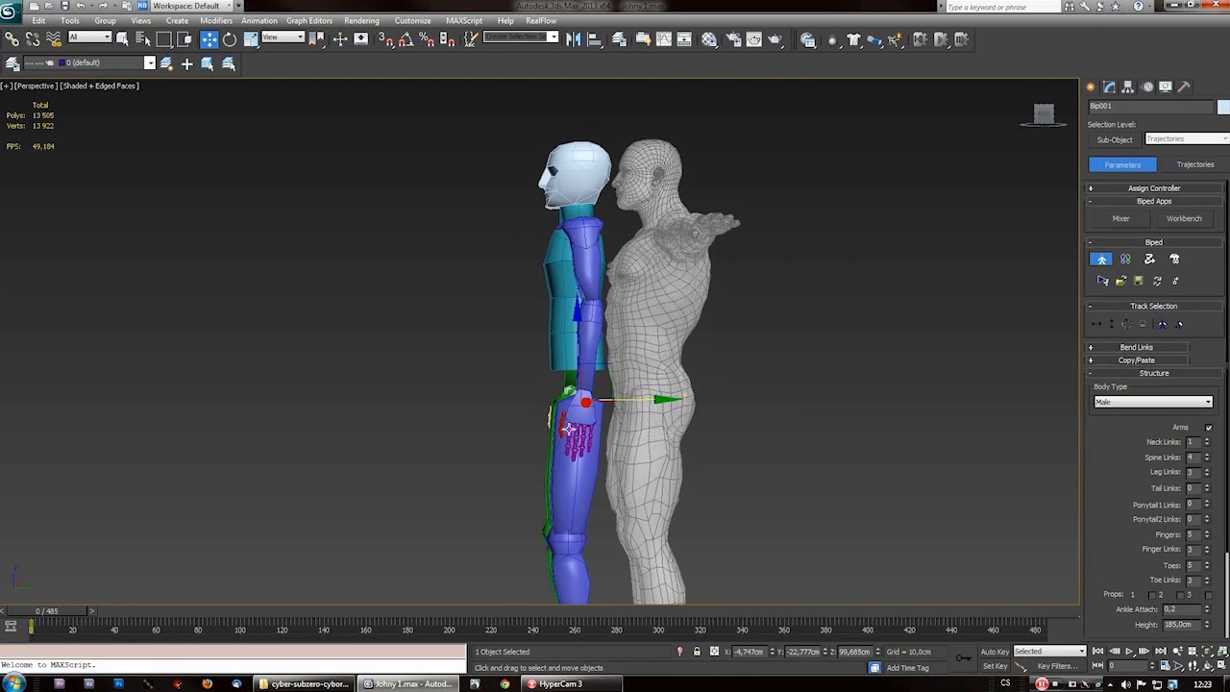
# - Move the Bip001 root into the mesh and centre it at X -0,311 cm and Y -2,507 cm
pyautogui.moveTo(633, 398); pyautogui.dragTo(712, 411)
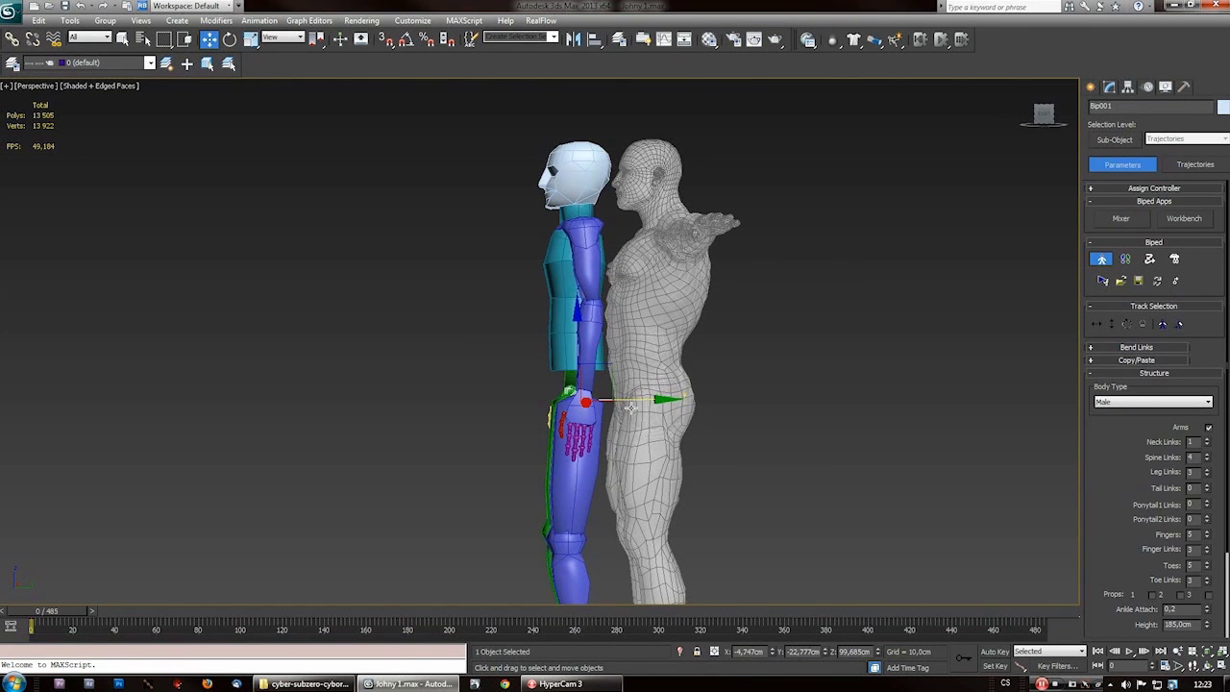
pyautogui.moveTo(633, 397); pyautogui.dragTo(710, 411)
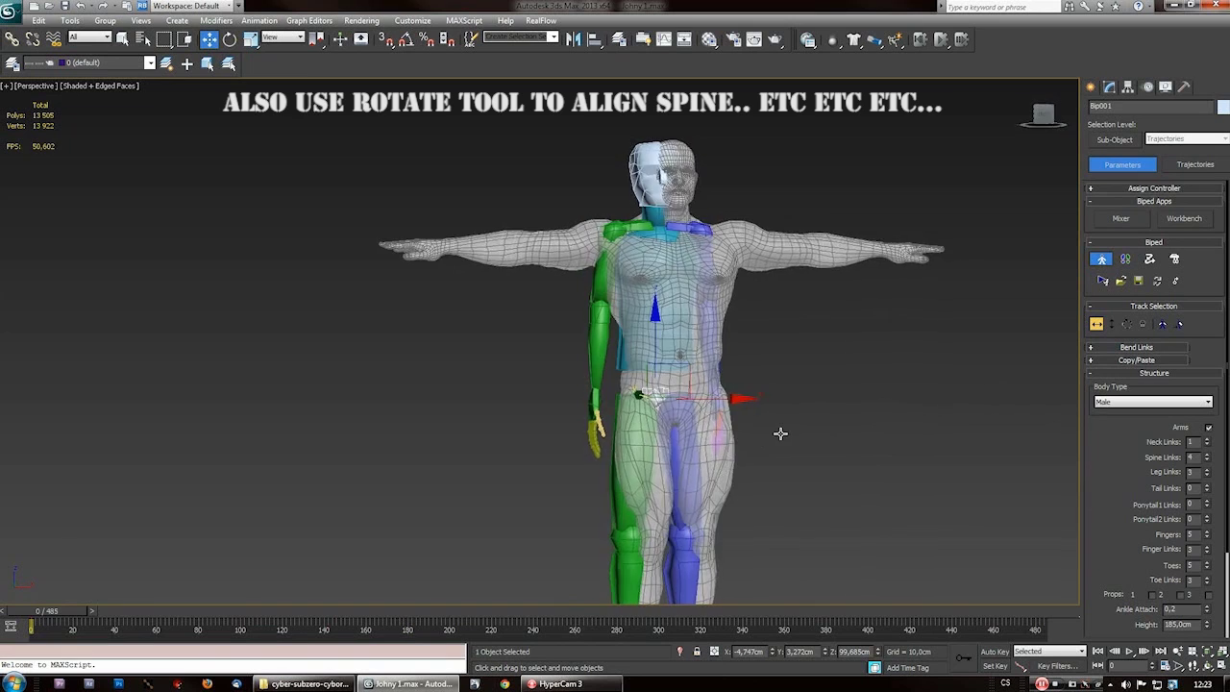
pyautogui.keyDown('alt'); pyautogui.moveTo(712, 434); pyautogui.dragTo(457, 471, button='middle'); pyautogui.keyUp('alt')
pyautogui.moveTo(719, 399); pyautogui.dragTo(707, 400)
pyautogui.keyDown('alt'); pyautogui.moveTo(693, 441); pyautogui.dragTo(698, 418, button='middle'); pyautogui.keyUp('alt')
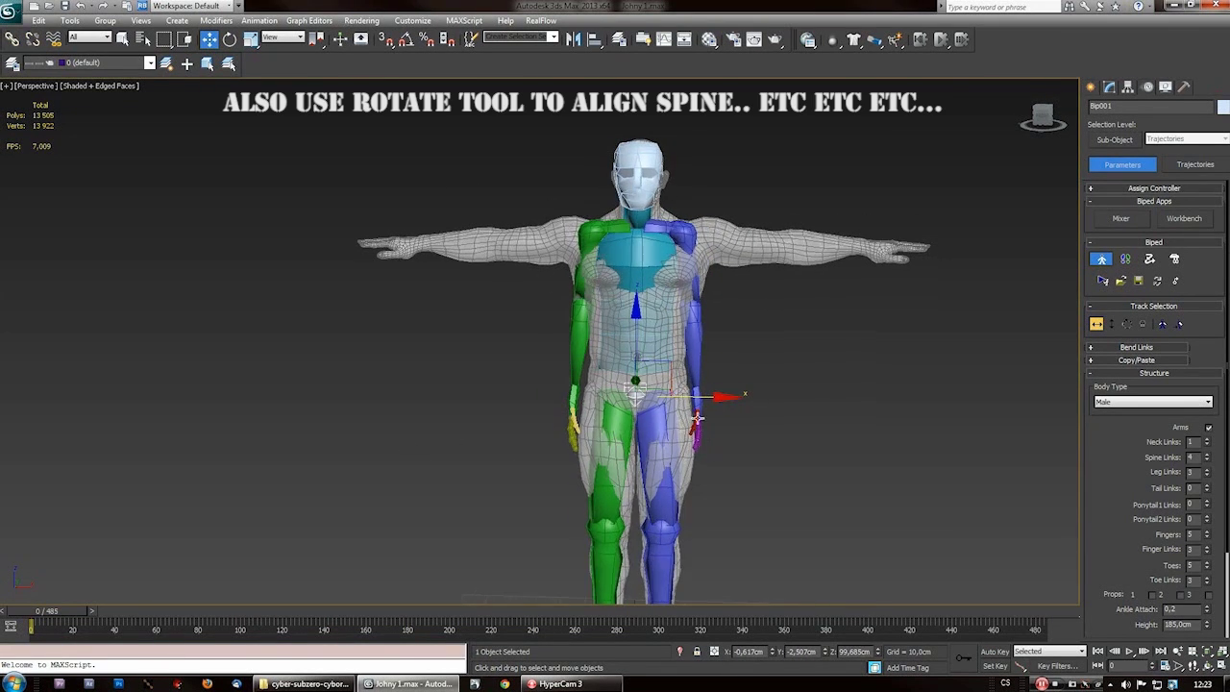
pyautogui.moveTo(693, 399); pyautogui.dragTo(695, 399)
pyautogui.scroll(5, 577, 428)
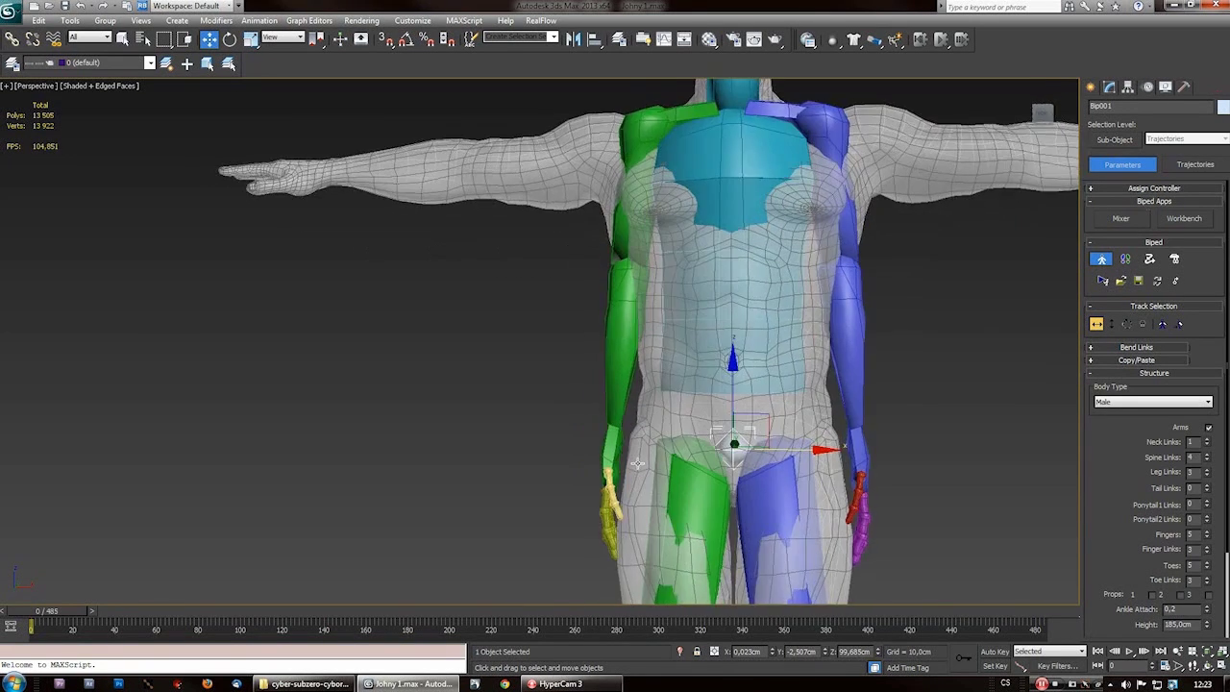
pyautogui.scroll(2, 663, 474)
pyautogui.moveTo(648, 466); pyautogui.dragTo(611, 451, button='middle')
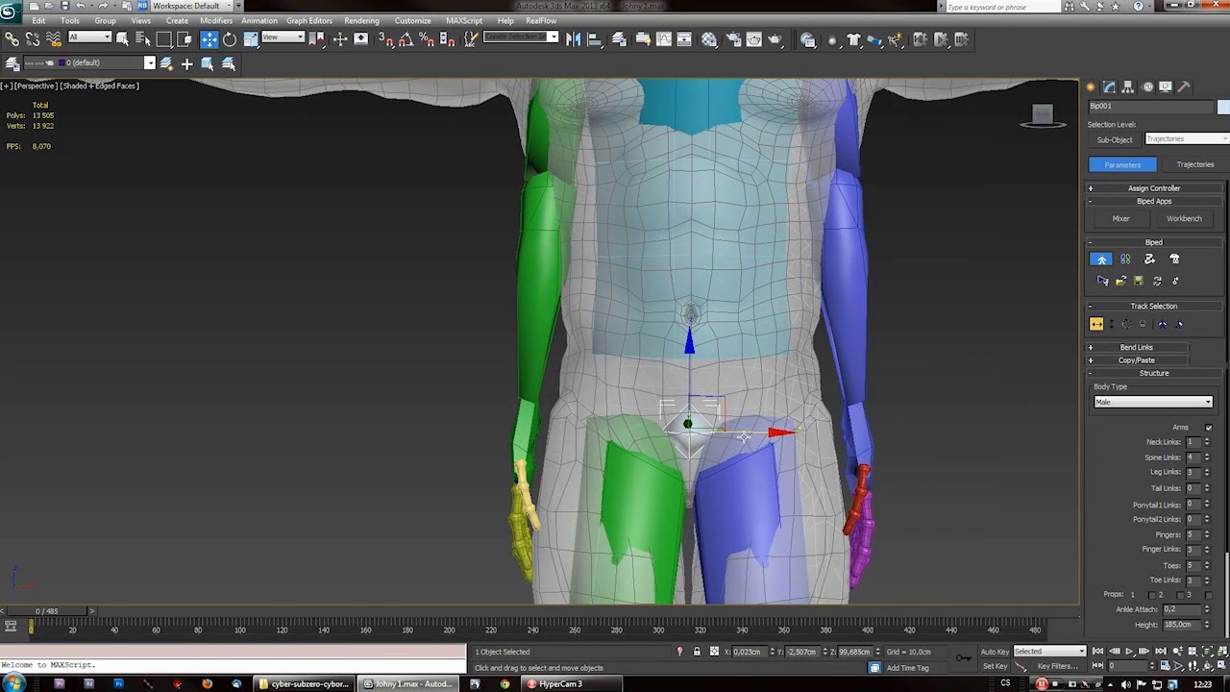
pyautogui.moveTo(747, 433); pyautogui.dragTo(709, 430)
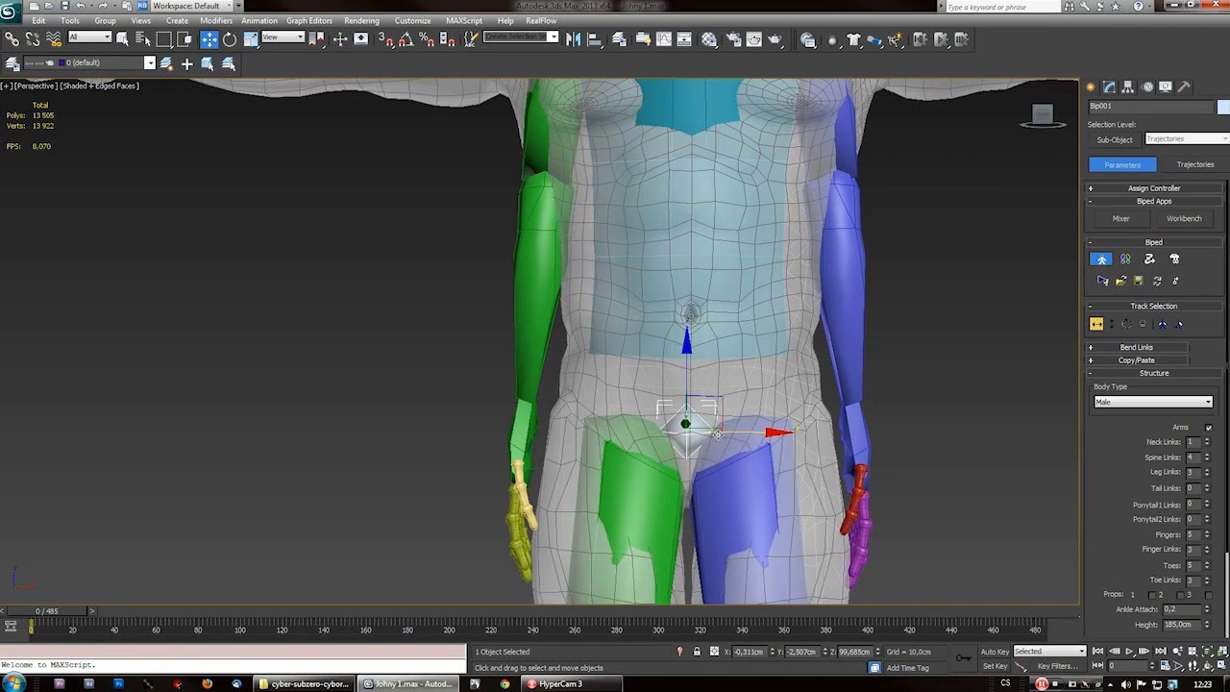
# - Unhide the pelvis bone and freeze the GuyWork mesh
pyautogui.rightClick(709, 429)
pyautogui.click(759, 377)
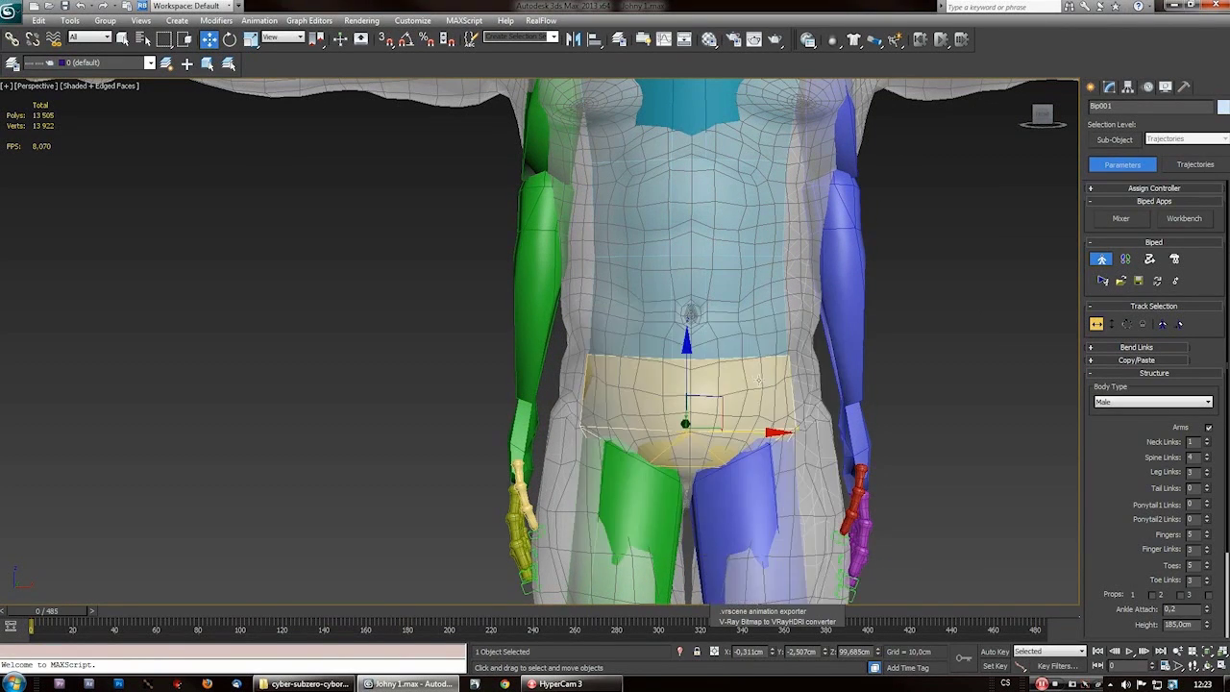
pyautogui.scroll(-2, 677, 432)
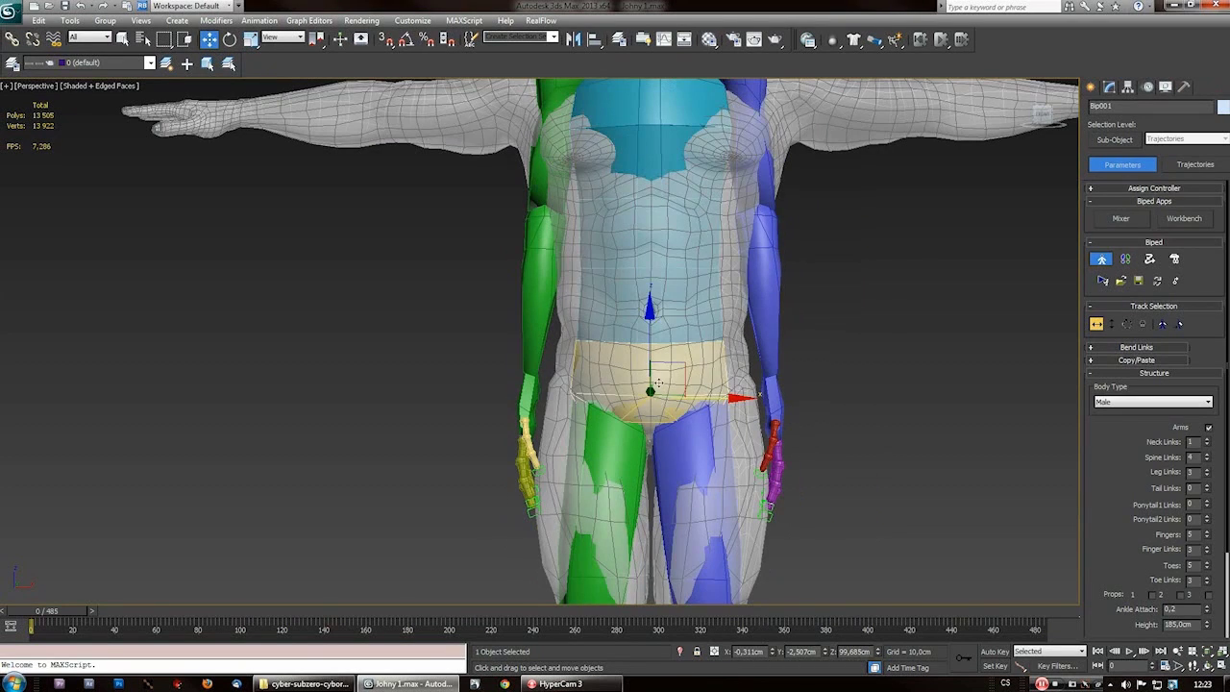
pyautogui.click(659, 385)
pyautogui.rightClick(692, 355)
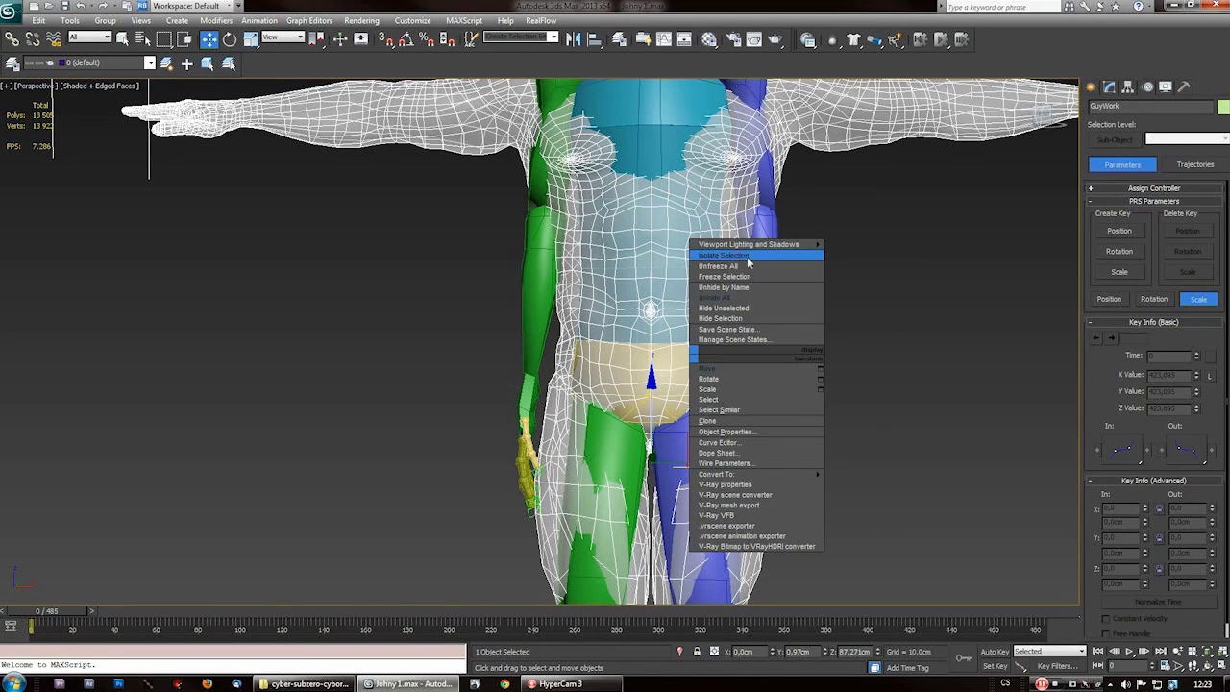
pyautogui.rightClick(692, 358)
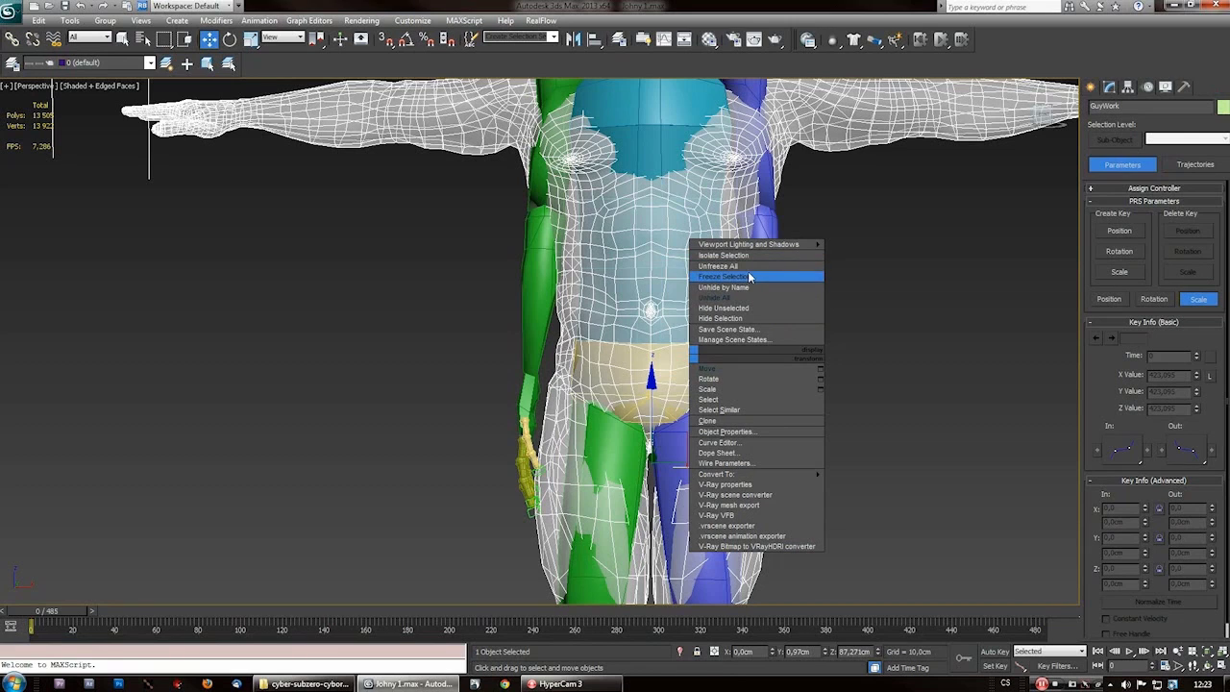
pyautogui.click(741, 277)
# - Widen the Bip001 Pelvis bone with non-uniform scaling along its Z axis to fill the mesh's hips
pyautogui.click(664, 383)
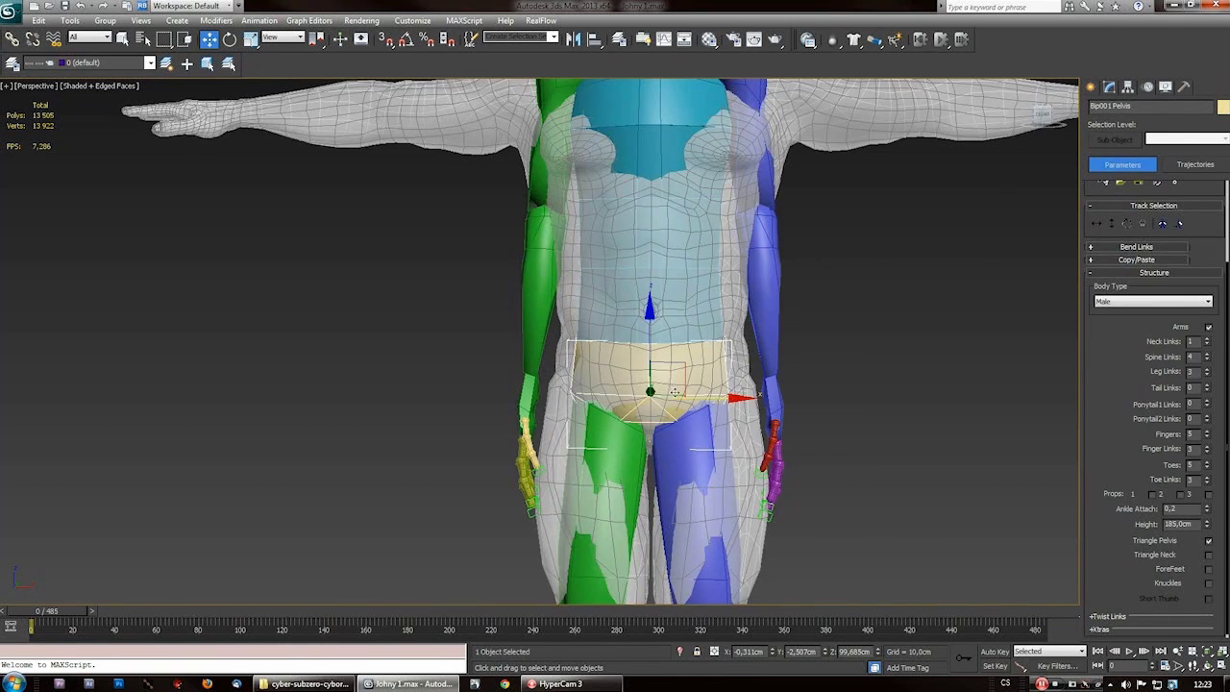
pyautogui.scroll(5, 675, 392)
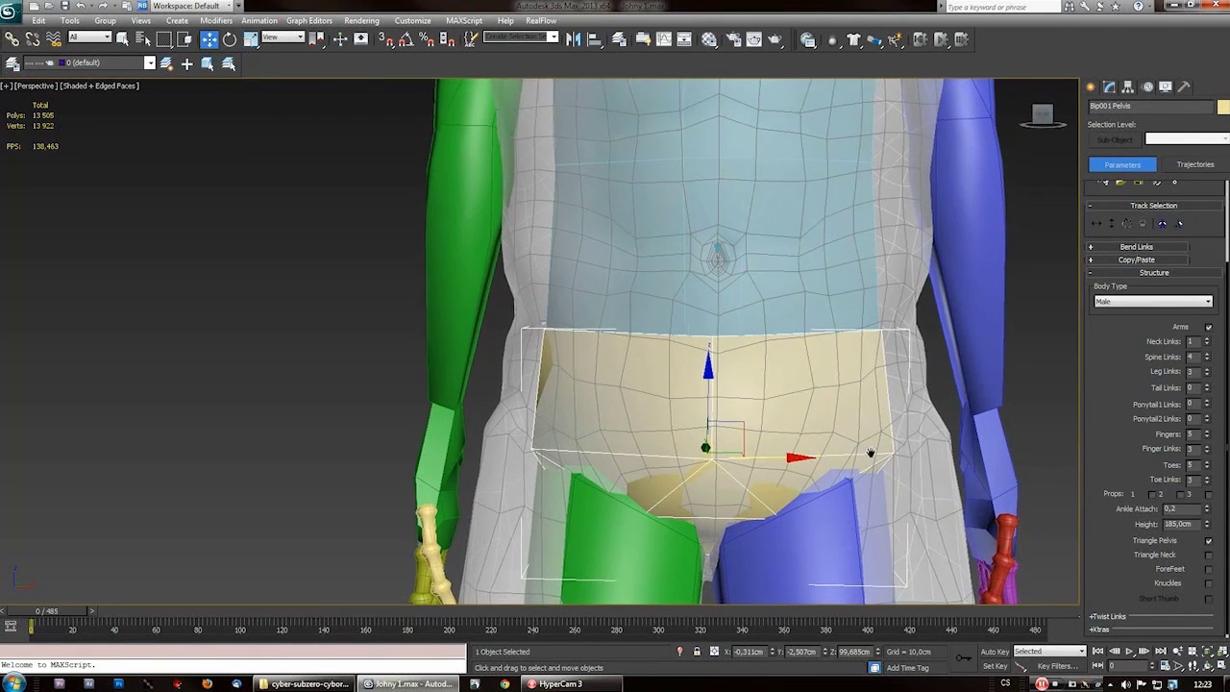
pyautogui.scroll(-3, 711, 376)
pyautogui.moveTo(724, 401)
pyautogui.mouseDown(button='middle')
pyautogui.moveTo(714, 376)
pyautogui.moveTo(750, 434)
pyautogui.moveTo(715, 411)
pyautogui.mouseUp(button='middle')
pyautogui.rightClick(684, 377)
pyautogui.click(721, 414)
pyautogui.press('w')
pyautogui.rightClick(685, 378)
pyautogui.click(718, 413)
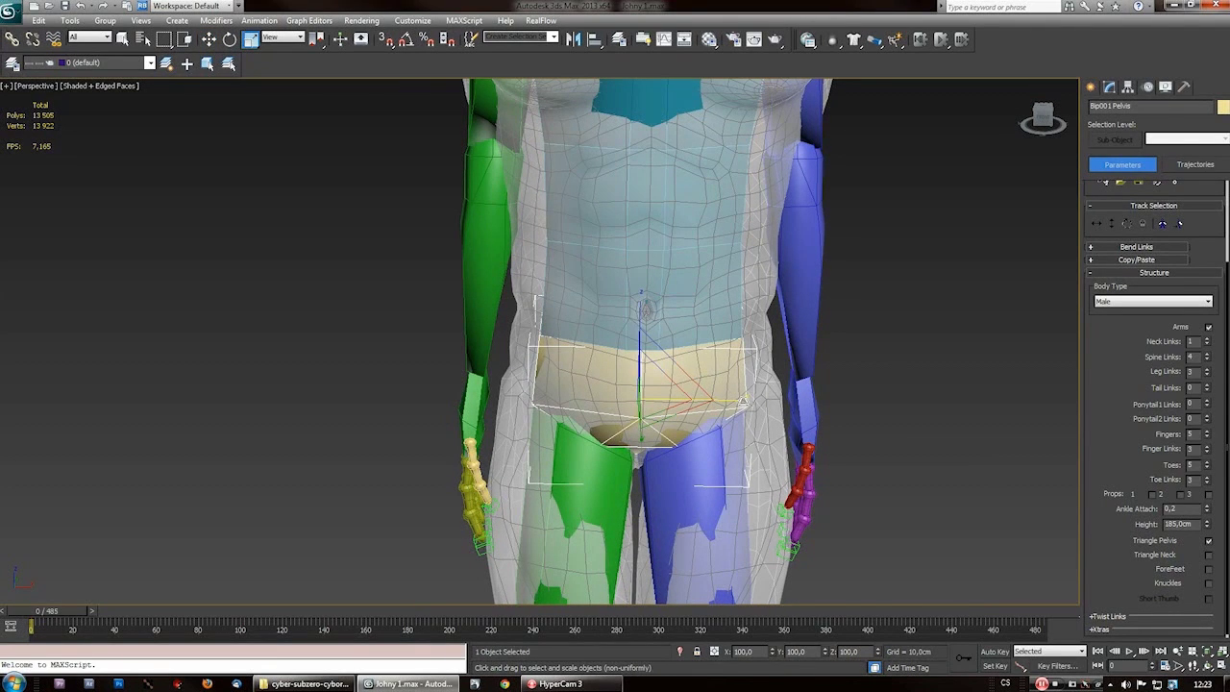
pyautogui.moveTo(746, 400); pyautogui.dragTo(757, 400)
pyautogui.hotkey('ctrl', 'z')
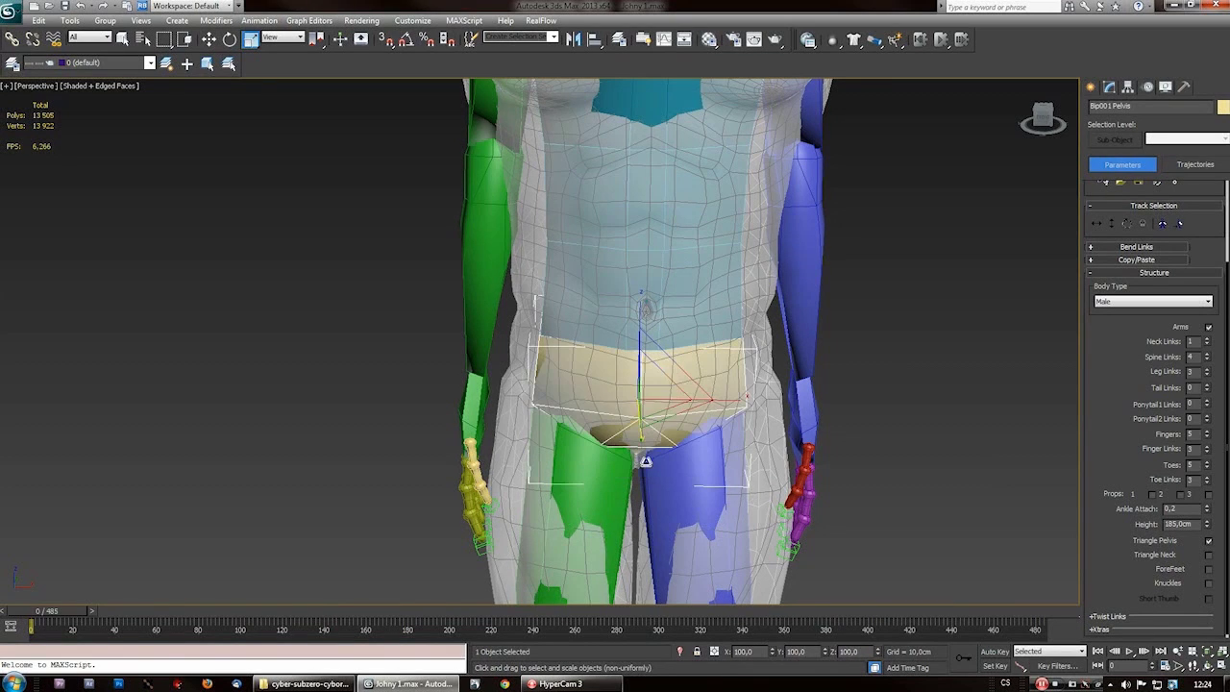
pyautogui.moveTo(642, 304)
pyautogui.mouseDown()
pyautogui.moveTo(641, 282)
pyautogui.moveTo(644, 292)
pyautogui.mouseUp()
pyautogui.keyDown('alt'); pyautogui.moveTo(644, 292); pyautogui.dragTo(625, 392, button='middle'); pyautogui.keyUp('alt')
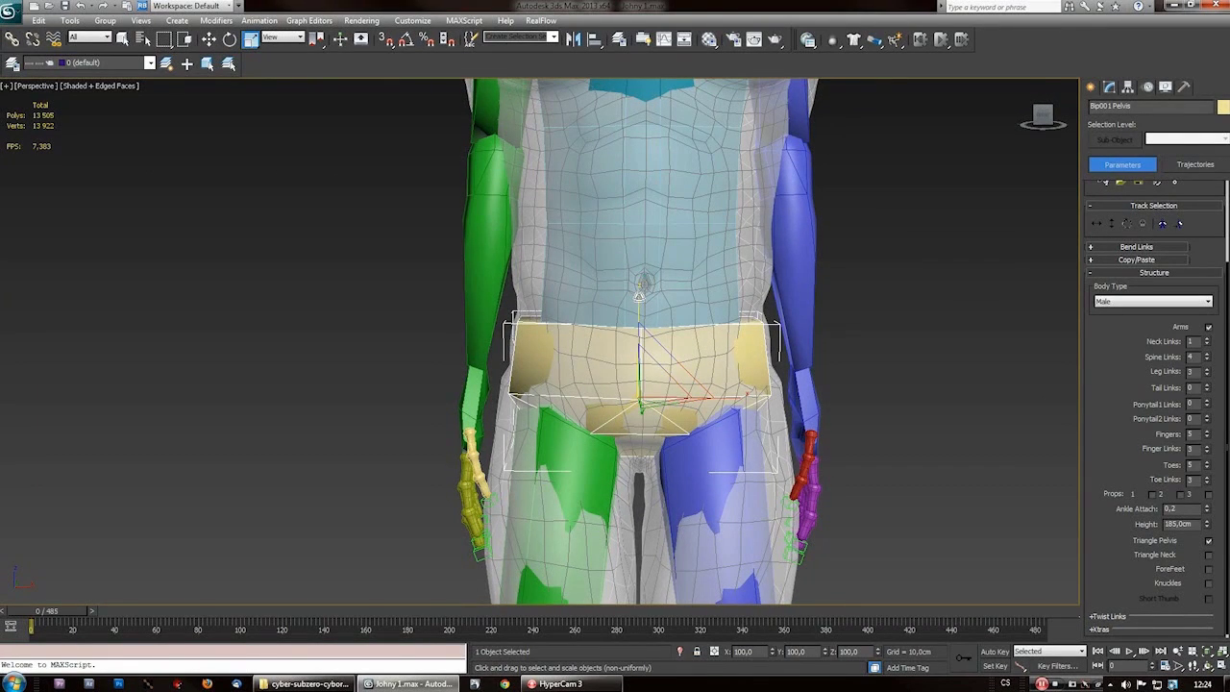
pyautogui.moveTo(639, 293); pyautogui.dragTo(644, 294)
# - Scale the spine bones in turn, from Bip001 Spine up to the chest, to match the mesh's torso
pyautogui.click(560, 314)
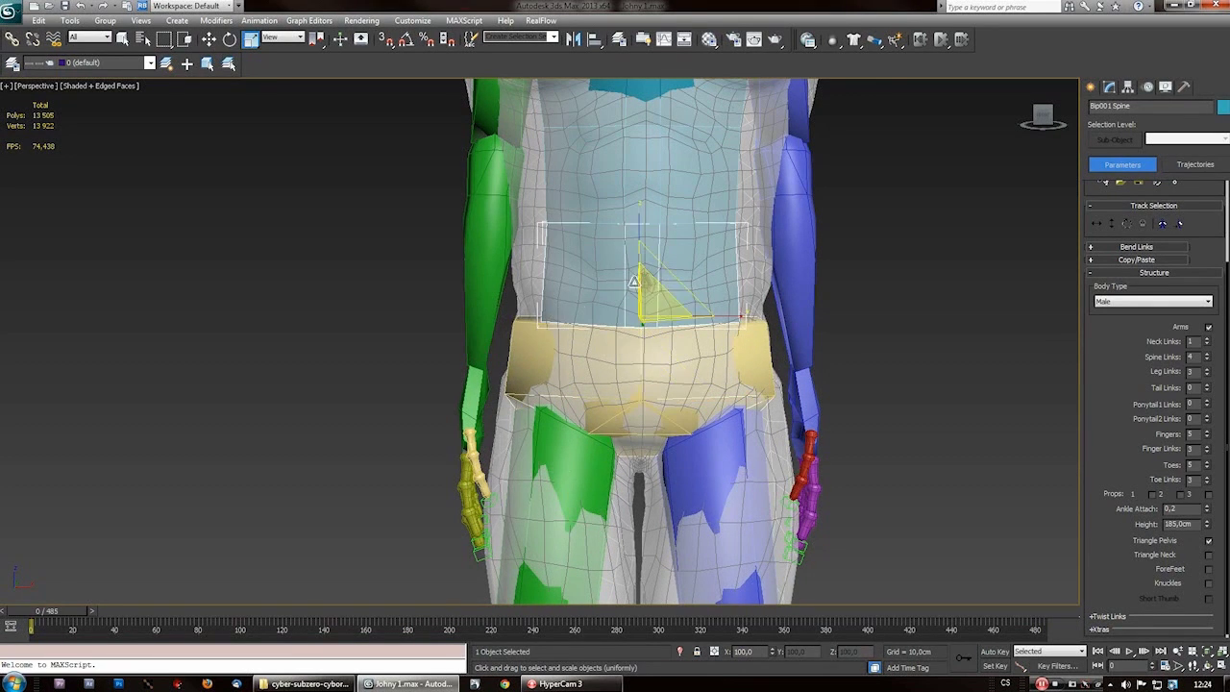
pyautogui.moveTo(640, 213); pyautogui.dragTo(642, 201)
pyautogui.click(587, 193)
pyautogui.moveTo(629, 251); pyautogui.dragTo(640, 360, button='middle')
pyautogui.moveTo(639, 357); pyautogui.dragTo(643, 349)
pyautogui.moveTo(643, 349); pyautogui.dragTo(639, 304, button='middle')
pyautogui.moveTo(651, 223); pyautogui.dragTo(650, 213)
pyautogui.moveTo(650, 214); pyautogui.dragTo(649, 396, button='middle')
pyautogui.click(623, 288)
pyautogui.moveTo(650, 208)
pyautogui.mouseDown()
pyautogui.moveTo(661, 175)
pyautogui.moveTo(666, 215)
pyautogui.mouseUp()
# - Move the Bip001 R Clavicle bone outward and down toward the mesh's right shoulder
pyautogui.click(567, 231)
pyautogui.moveTo(567, 288); pyautogui.dragTo(592, 460, button='middle')
pyautogui.scroll(2, 539, 327)
pyautogui.rightClick(605, 324)
pyautogui.click(664, 337)
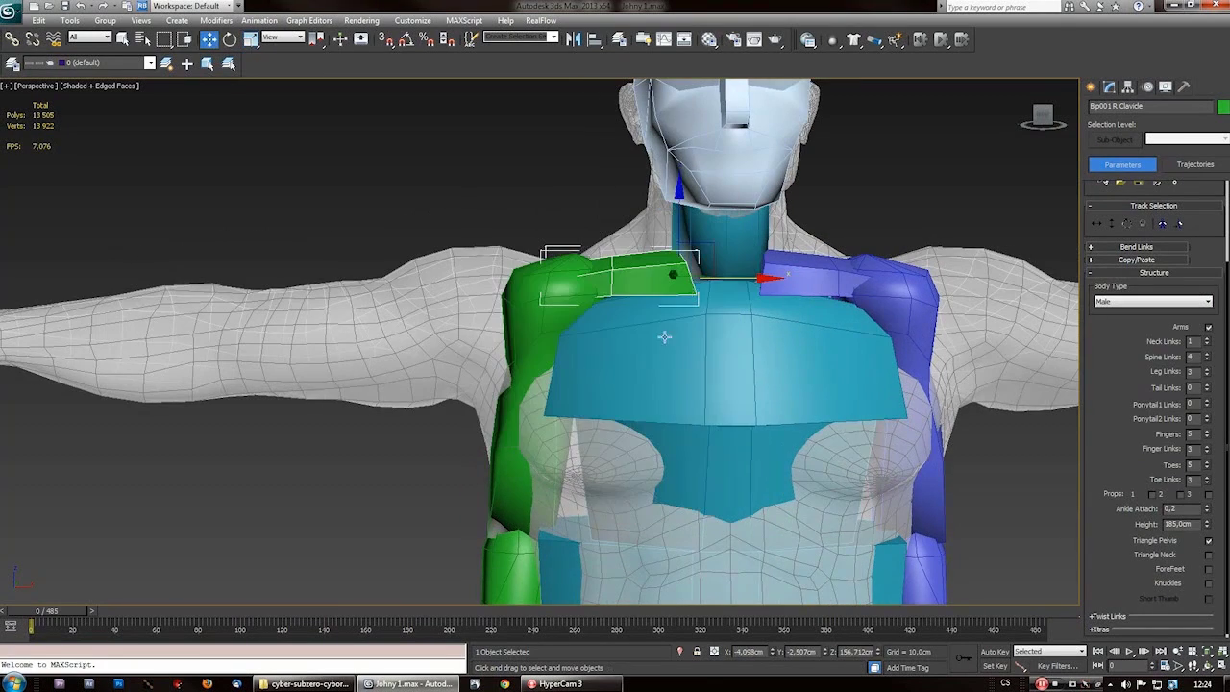
pyautogui.scroll(-2, 554, 238)
pyautogui.click(555, 238)
pyautogui.press('r')
pyautogui.click(563, 235)
pyautogui.keyDown('alt'); pyautogui.moveTo(562, 235); pyautogui.dragTo(608, 325, button='middle'); pyautogui.keyUp('alt')
pyautogui.rightClick(607, 325)
pyautogui.click(660, 339)
pyautogui.moveTo(703, 276); pyautogui.dragTo(625, 298)
# - Rotate the Bip001 R UpperArm bone about 80° upward and about 6° back down to align it with the mesh's outstretched right arm
pyautogui.click(497, 365)
pyautogui.press('e')
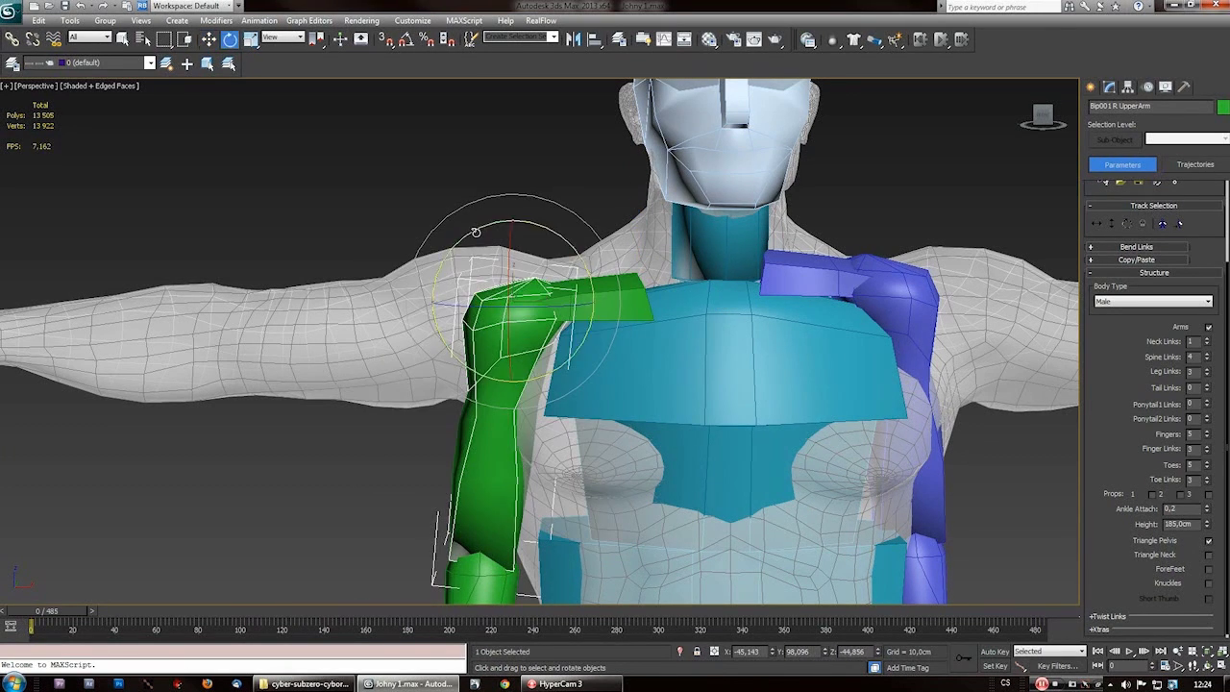
pyautogui.moveTo(472, 231); pyautogui.dragTo(577, 212)
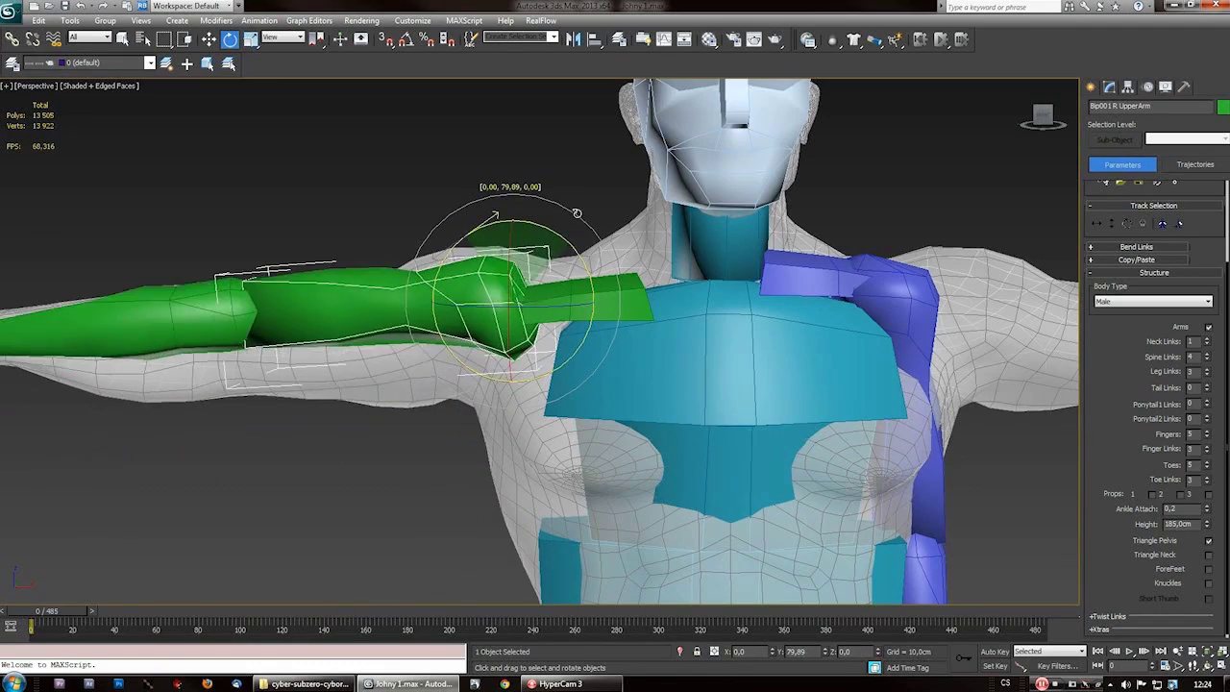
pyautogui.keyDown('alt'); pyautogui.moveTo(399, 383); pyautogui.dragTo(538, 389, button='middle'); pyautogui.keyUp('alt')
pyautogui.moveTo(566, 248); pyautogui.dragTo(555, 244)
pyautogui.keyDown('alt'); pyautogui.moveTo(509, 269); pyautogui.dragTo(347, 334, button='middle'); pyautogui.keyUp('alt')
pyautogui.moveTo(557, 243); pyautogui.dragTo(554, 244)
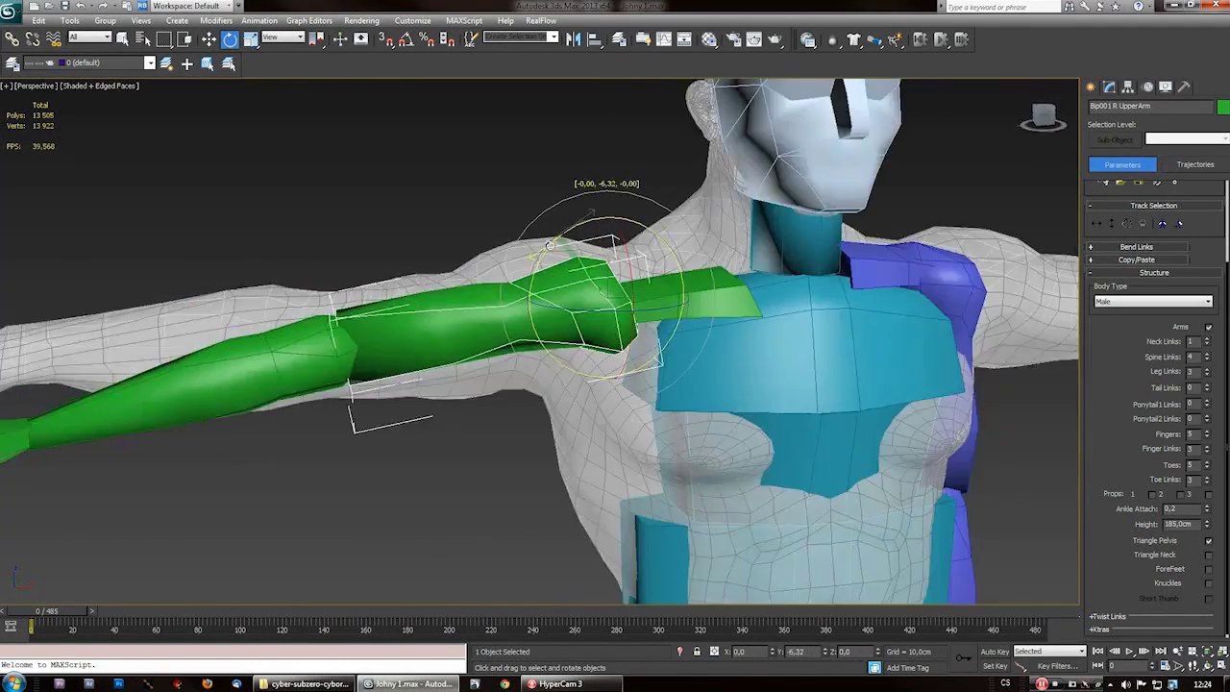
# - Hide the Bip001 Pelvis bone and move the whole biped (Bip001) back along Y to about 2.32 cm, inside the mesh
pyautogui.keyDown('alt'); pyautogui.moveTo(405, 396); pyautogui.dragTo(639, 483, button='middle'); pyautogui.keyUp('alt')
pyautogui.rightClick(603, 473)
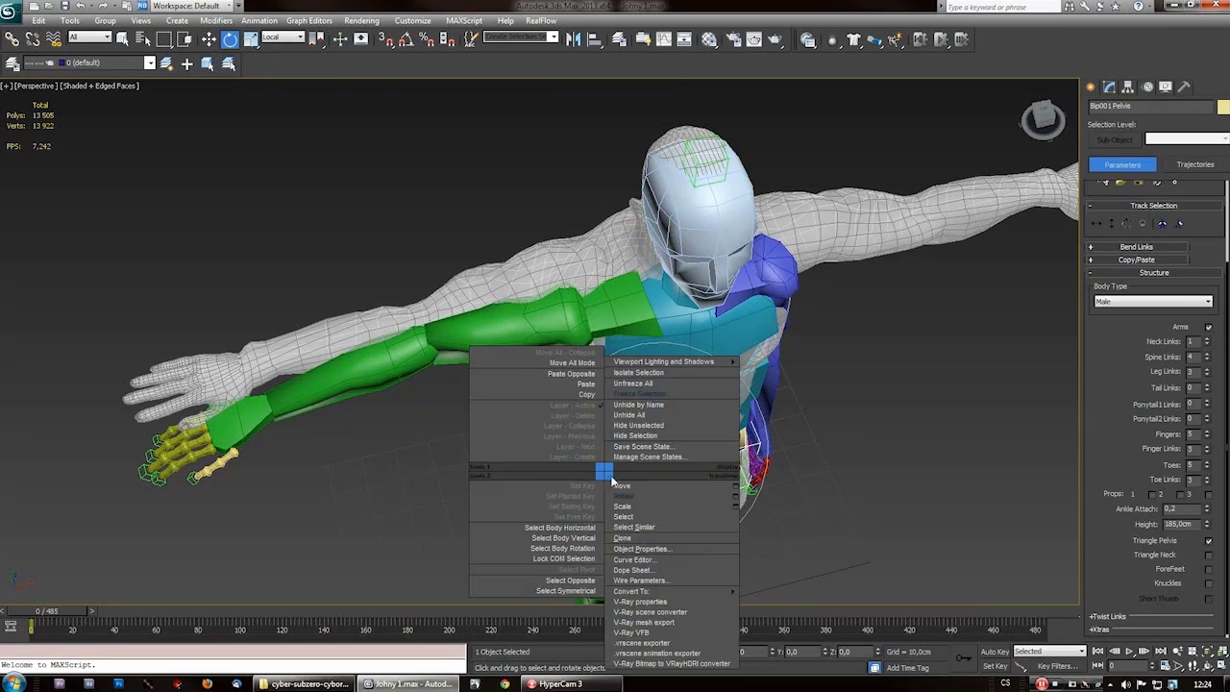
pyautogui.click(692, 440)
pyautogui.keyDown('alt'); pyautogui.moveTo(692, 440); pyautogui.dragTo(604, 207, button='middle'); pyautogui.keyUp('alt')
pyautogui.scroll(-3, 702, 543)
pyautogui.click(660, 439)
pyautogui.moveTo(660, 439)
pyautogui.keyDown('alt'); pyautogui.mouseDown(button='middle')
pyautogui.moveTo(596, 432)
pyautogui.moveTo(652, 430)
pyautogui.mouseUp(button='middle'); pyautogui.keyUp('alt')
pyautogui.rightClick(653, 429)
pyautogui.click(670, 444)
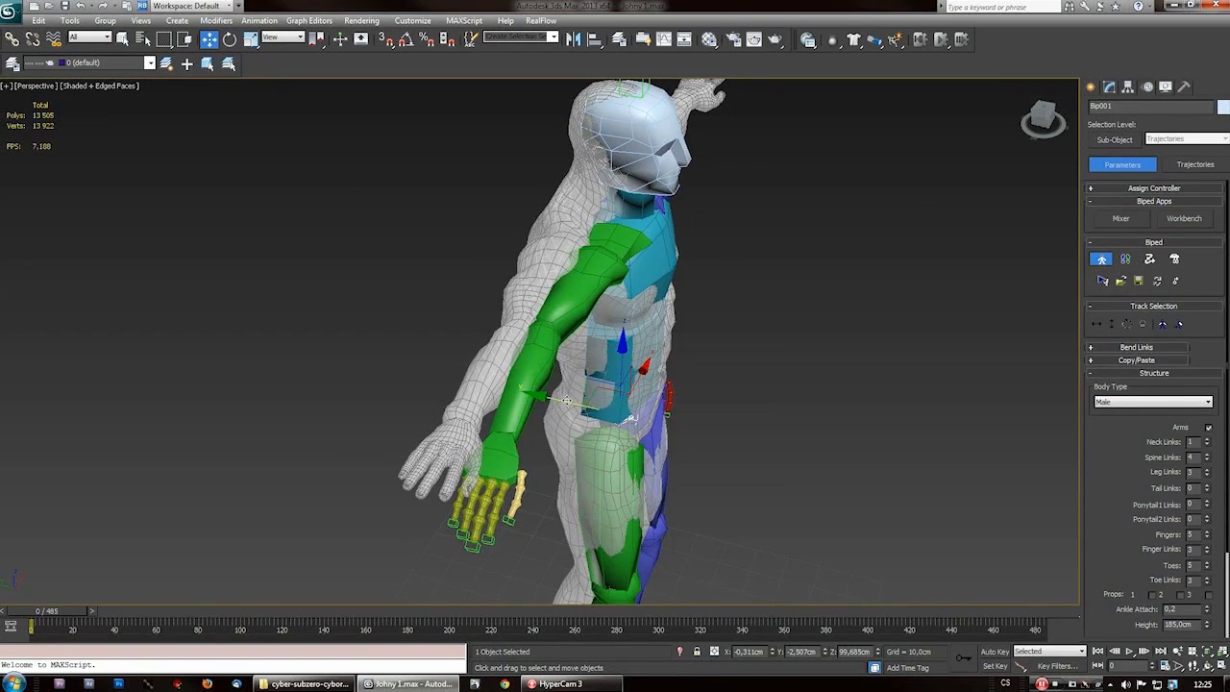
pyautogui.moveTo(567, 402); pyautogui.dragTo(548, 396)
pyautogui.keyDown('alt'); pyautogui.moveTo(583, 462); pyautogui.dragTo(558, 460, button='middle'); pyautogui.keyUp('alt')
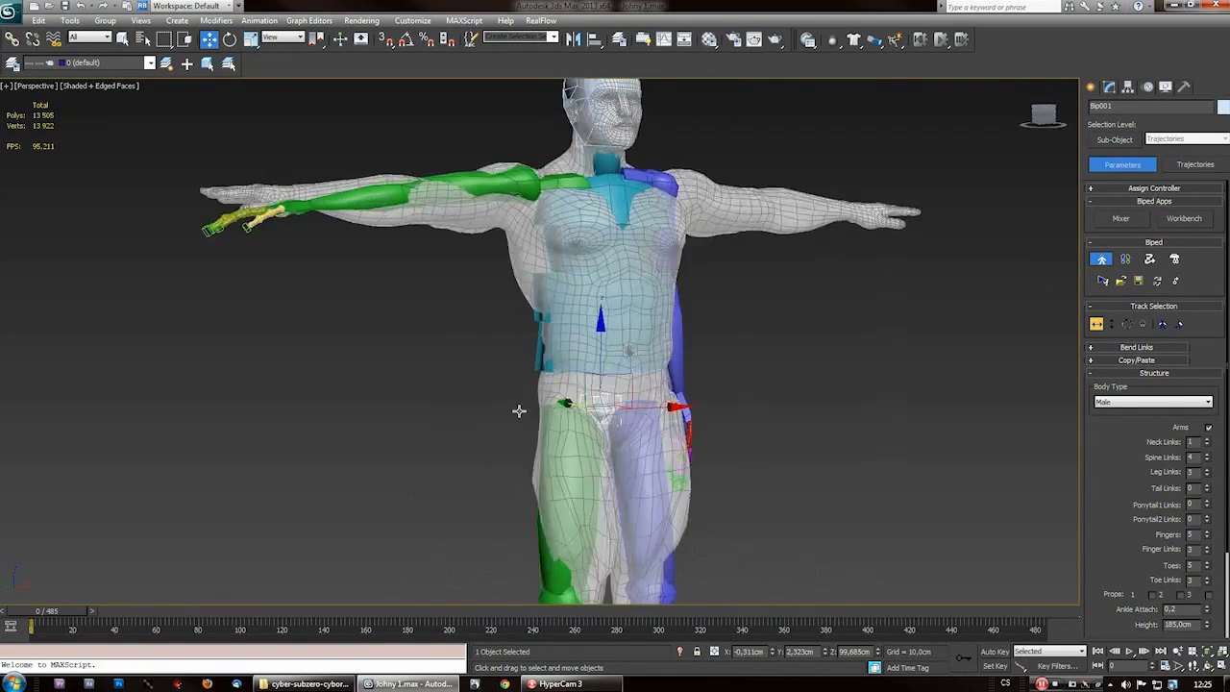
pyautogui.keyDown('alt'); pyautogui.moveTo(521, 413); pyautogui.dragTo(558, 508, button='middle'); pyautogui.keyUp('alt')
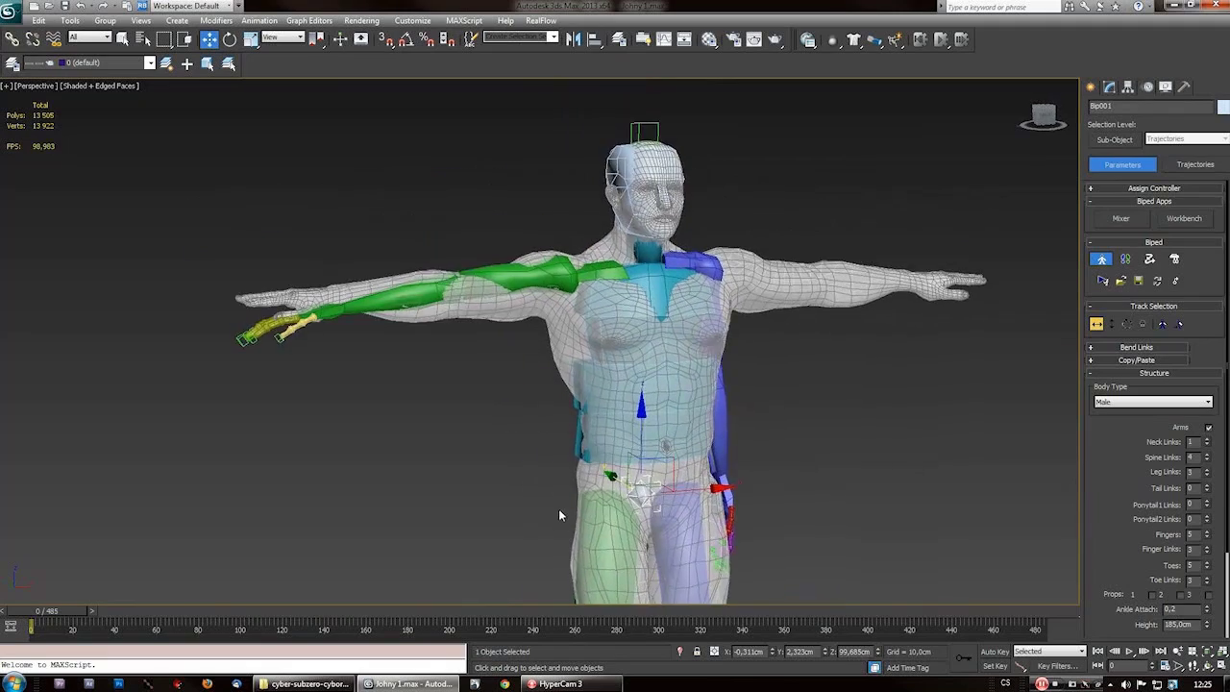
# - Scale the Bip001 Spine3 chest bone non-uniformly, to about 121% along Y and slightly larger along Z, to fill the mesh's chest
pyautogui.scroll(6, 549, 439)
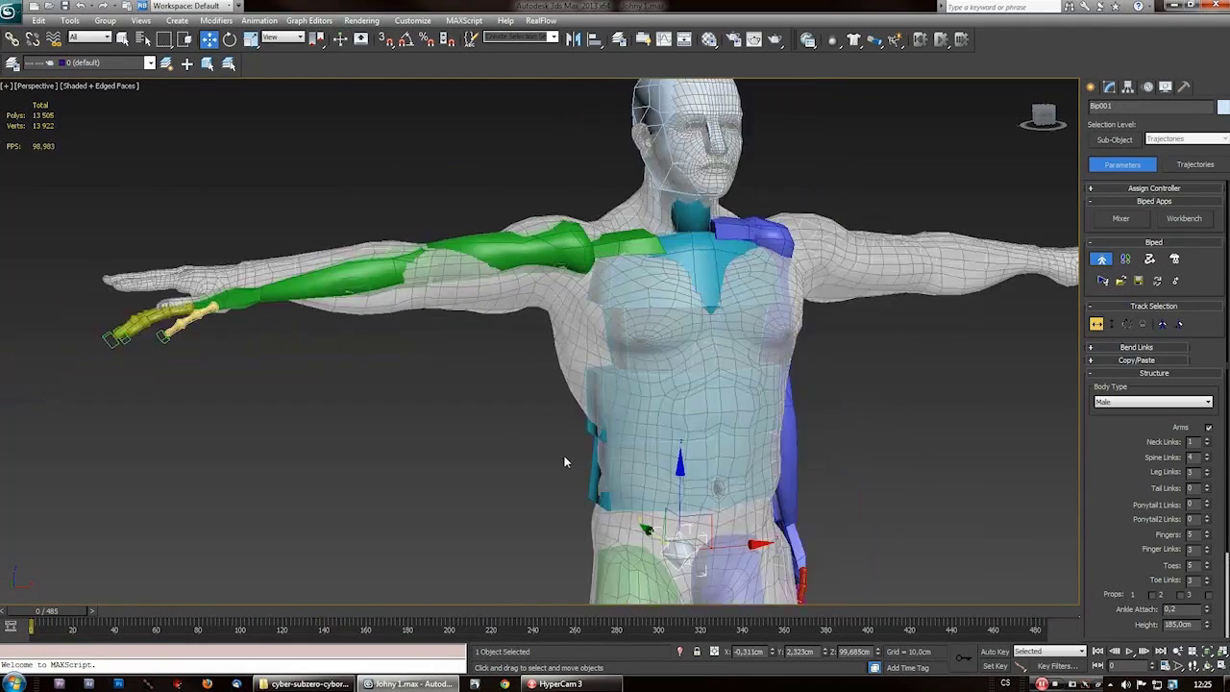
pyautogui.click(597, 265)
pyautogui.click(684, 261)
pyautogui.keyDown('alt'); pyautogui.moveTo(676, 291); pyautogui.dragTo(653, 288, button='middle'); pyautogui.keyUp('alt')
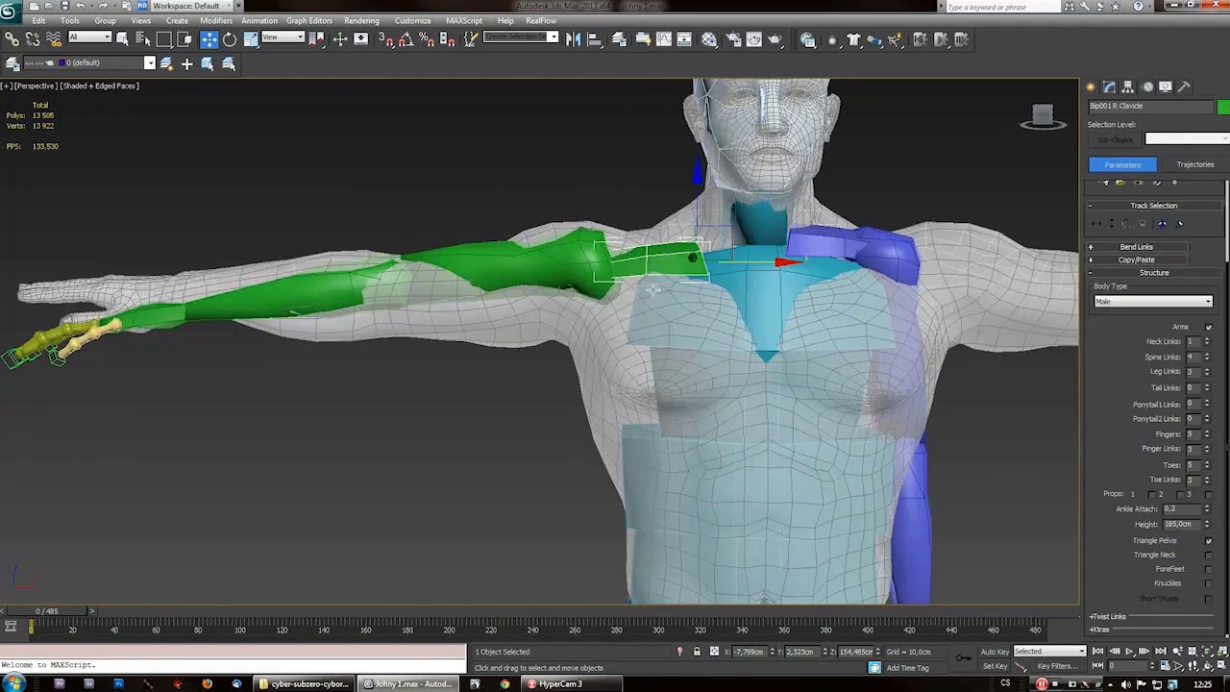
pyautogui.click(737, 294)
pyautogui.rightClick(736, 292)
pyautogui.click(754, 326)
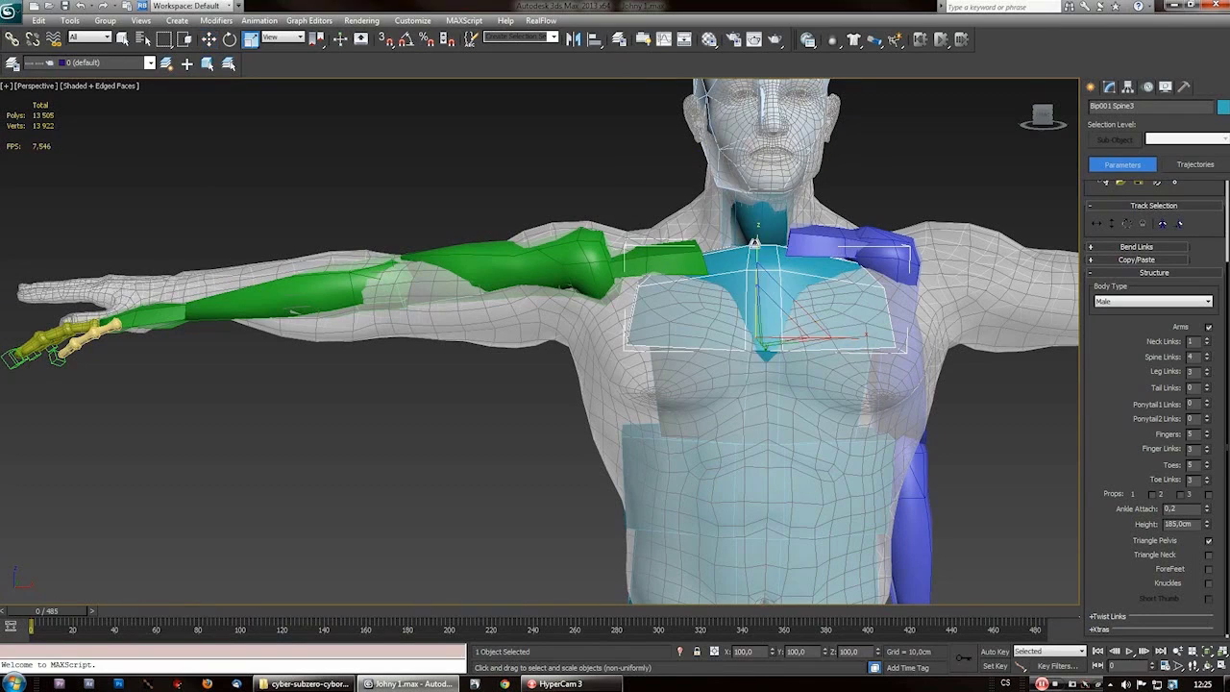
pyautogui.keyDown('alt'); pyautogui.moveTo(783, 331); pyautogui.dragTo(826, 358, button='middle'); pyautogui.keyUp('alt')
pyautogui.moveTo(840, 361)
pyautogui.mouseDown()
pyautogui.moveTo(850, 346)
pyautogui.moveTo(846, 369)
pyautogui.mouseUp()
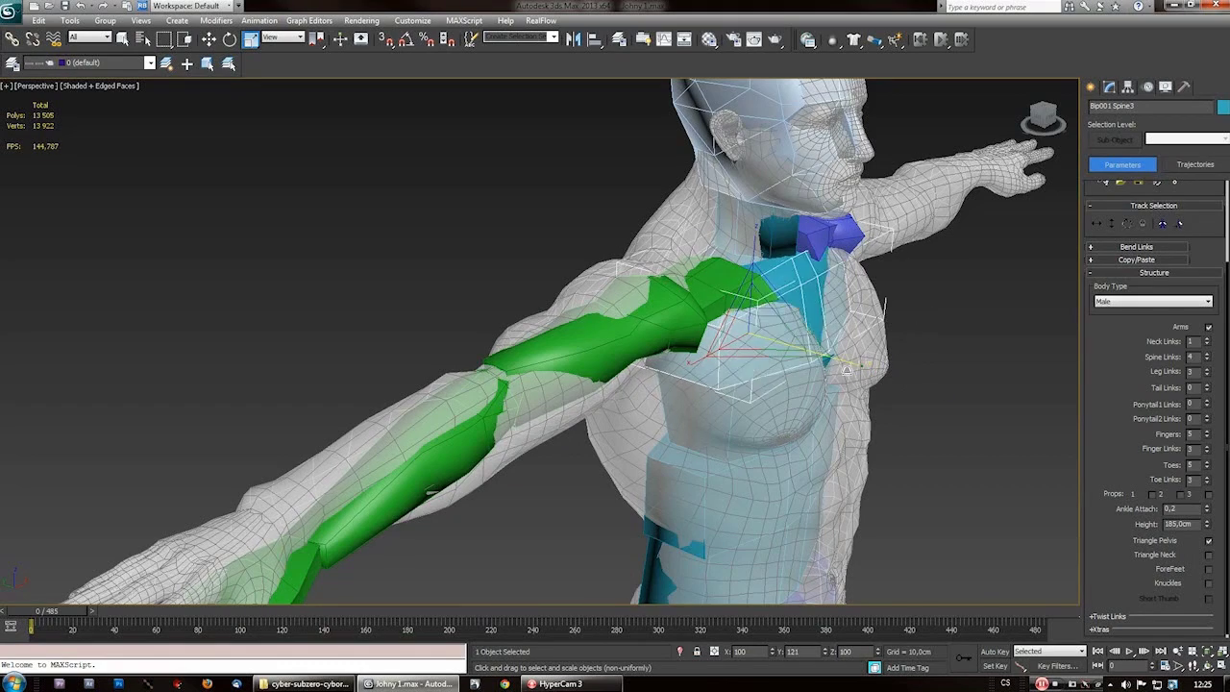
pyautogui.keyDown('alt'); pyautogui.moveTo(757, 389); pyautogui.dragTo(867, 341, button='middle'); pyautogui.keyUp('alt')
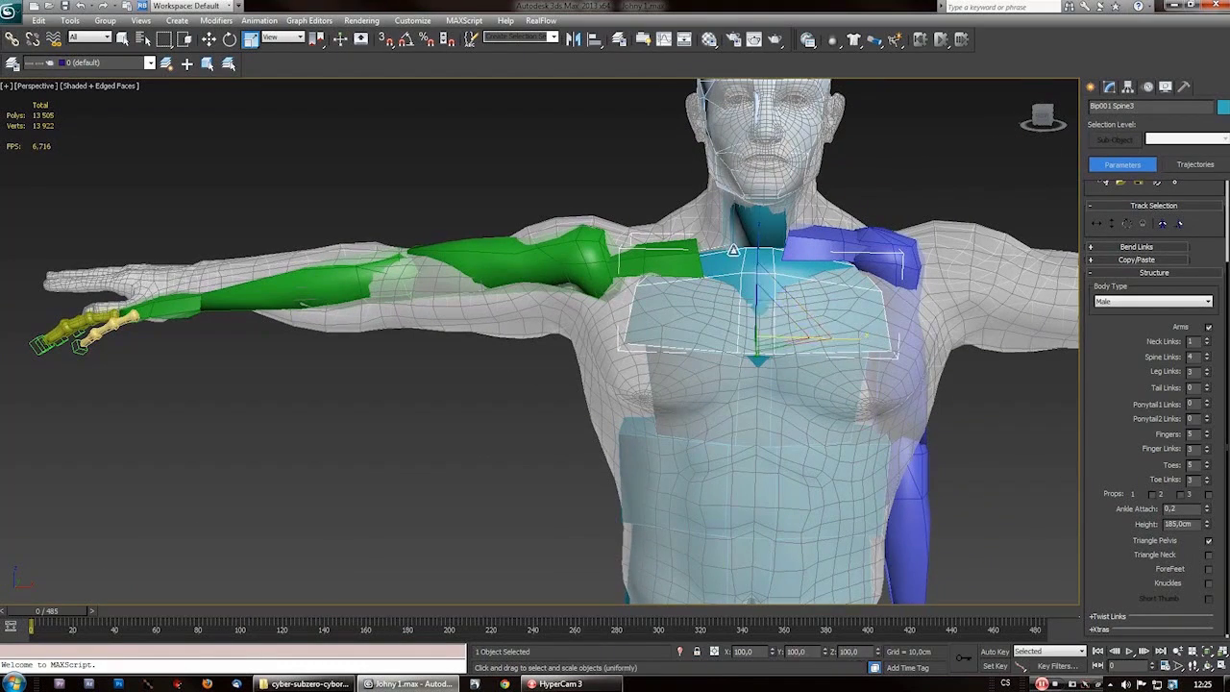
pyautogui.moveTo(759, 228)
pyautogui.mouseDown()
pyautogui.moveTo(757, 204)
pyautogui.moveTo(755, 239)
pyautogui.moveTo(758, 228)
pyautogui.mouseUp()
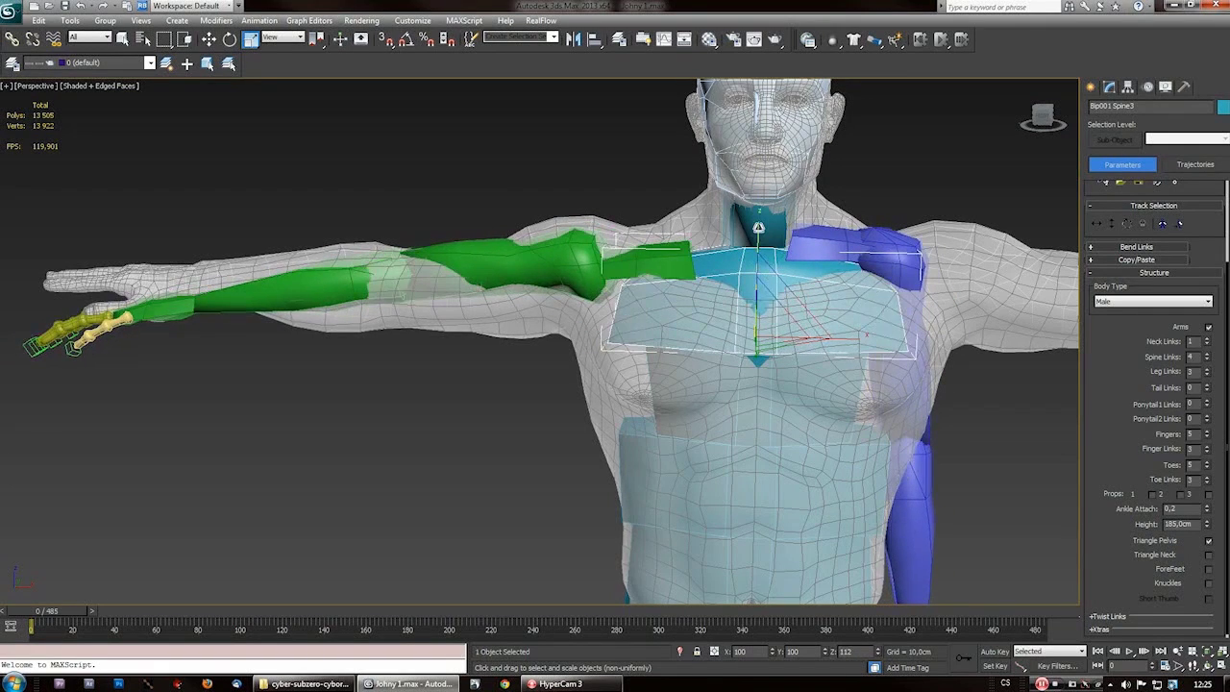
# - Move the Bip001 R Clavicle bone outward, down and backward to about X -10.27, Y 6.13, Z 152.29 cm, centring the arm in the mesh
pyautogui.click(684, 254)
pyautogui.press('w')
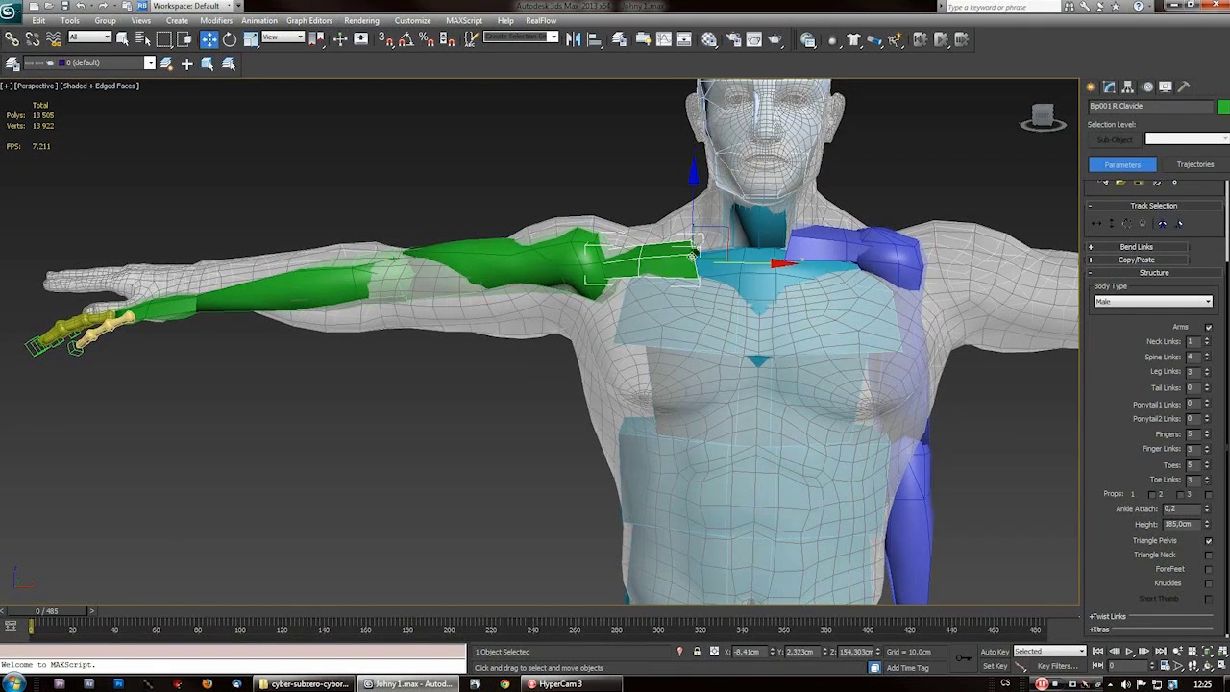
pyautogui.moveTo(749, 261); pyautogui.dragTo(689, 205)
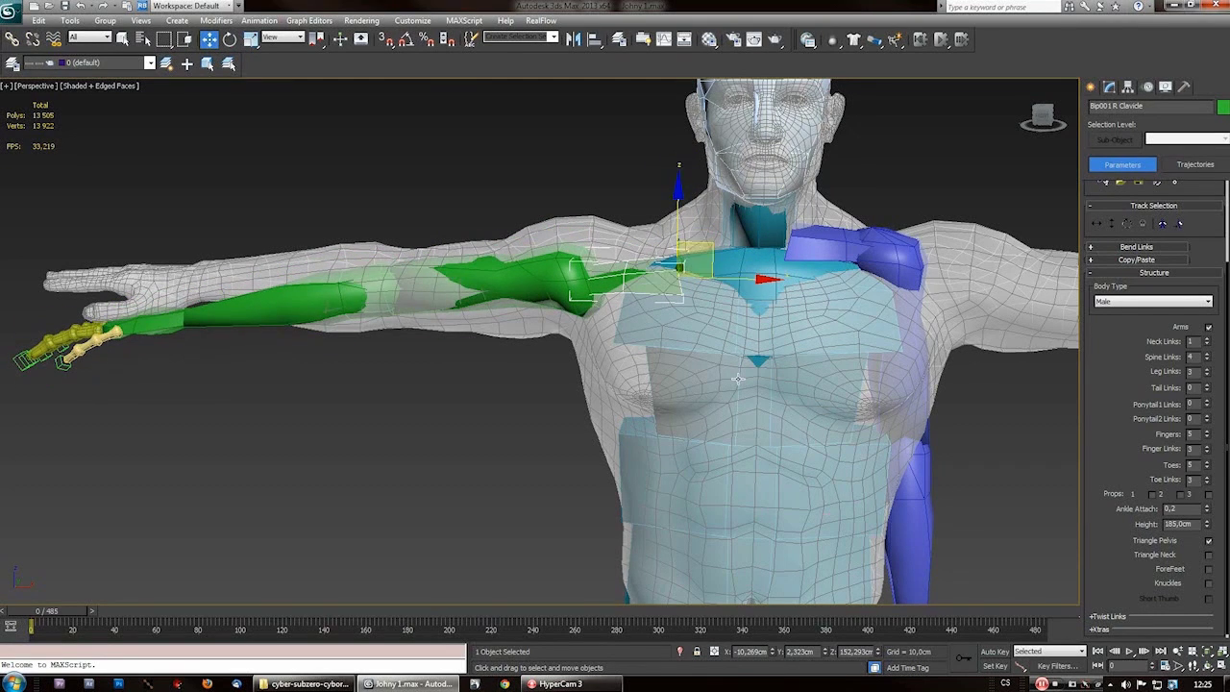
pyautogui.keyDown('alt'); pyautogui.moveTo(718, 305); pyautogui.dragTo(711, 279, button='middle'); pyautogui.keyUp('alt')
pyautogui.hotkey('shift', 'z')
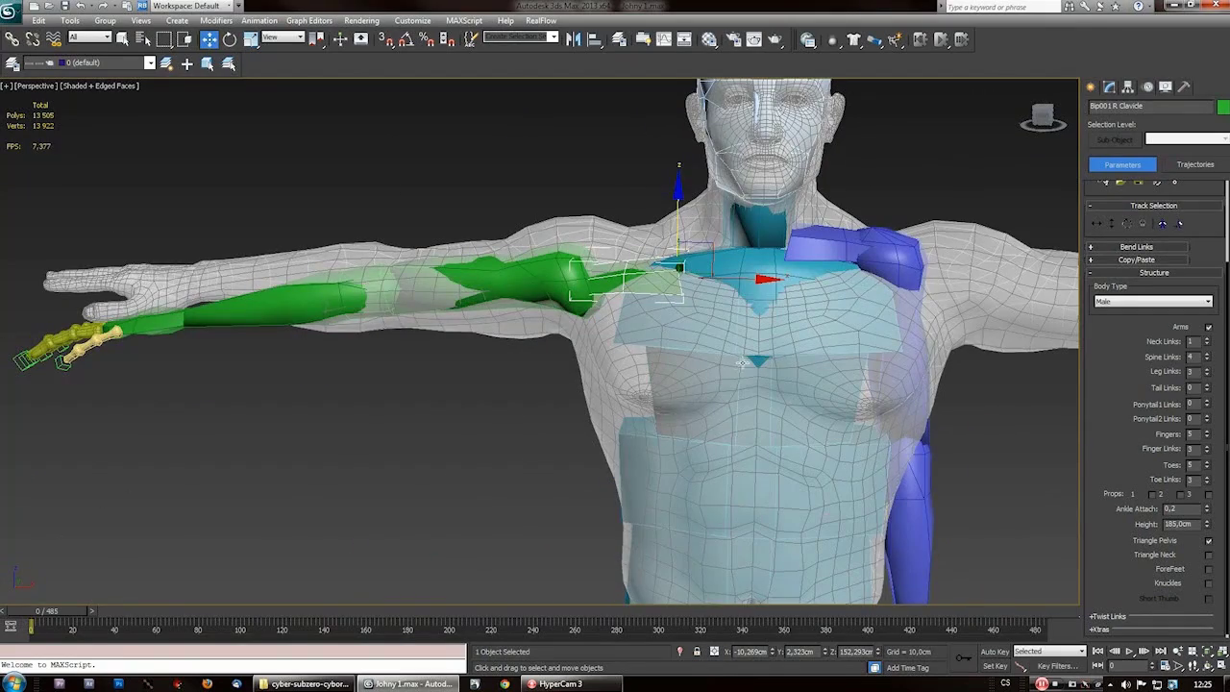
pyautogui.keyDown('alt'); pyautogui.moveTo(718, 305); pyautogui.dragTo(730, 383, button='middle'); pyautogui.keyUp('alt')
pyautogui.keyDown('alt'); pyautogui.moveTo(576, 229); pyautogui.dragTo(547, 238, button='middle'); pyautogui.keyUp('alt')
pyautogui.hotkey('shift', 'z')
pyautogui.moveTo(577, 228); pyautogui.dragTo(547, 233)
pyautogui.keyDown('alt'); pyautogui.moveTo(548, 234); pyautogui.dragTo(710, 437, button='middle'); pyautogui.keyUp('alt')
pyautogui.scroll(-4, 591, 289)
pyautogui.scroll(4, 596, 375)
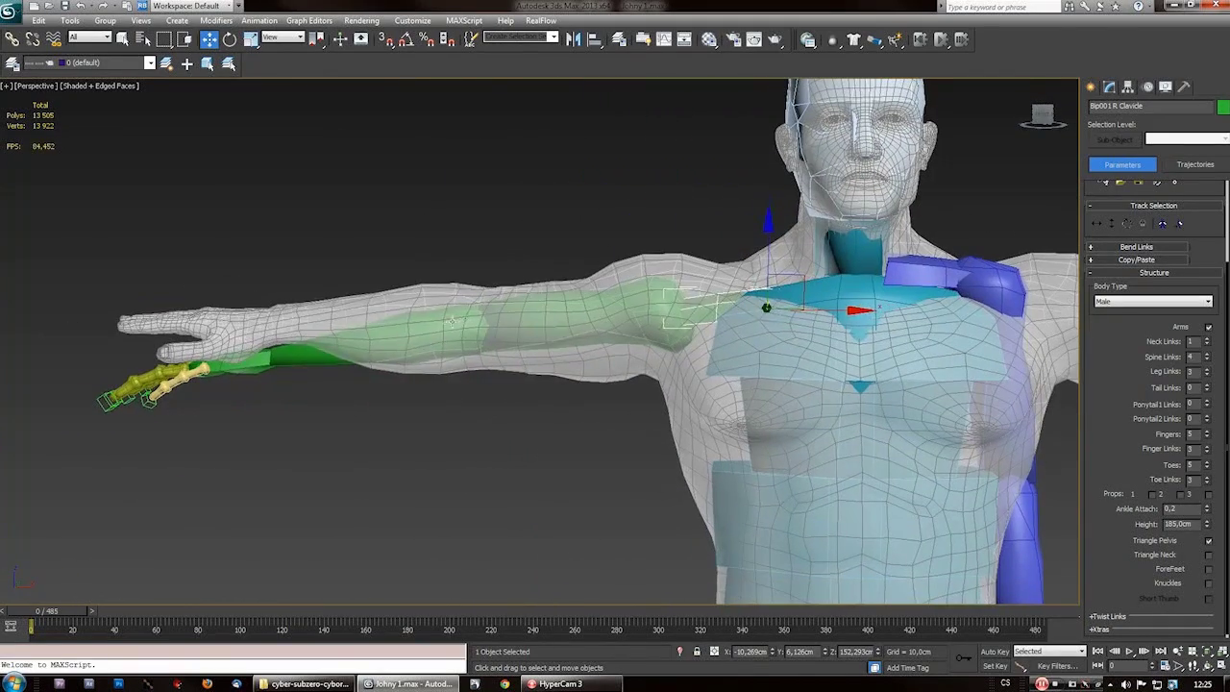
pyautogui.rightClick(427, 325)
pyautogui.click(613, 401)
pyautogui.moveTo(508, 327); pyautogui.dragTo(629, 338, button='middle')
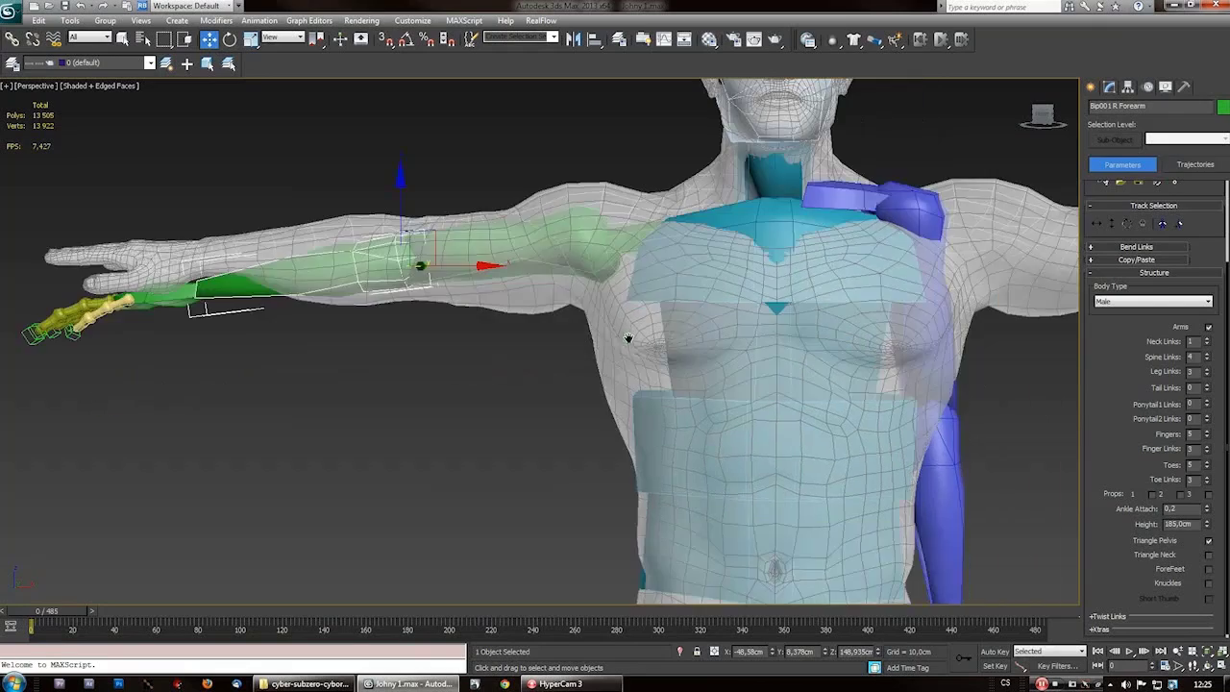
pyautogui.scroll(-4, 719, 428)
pyautogui.scroll(5, 415, 252)
pyautogui.rightClick(426, 326)
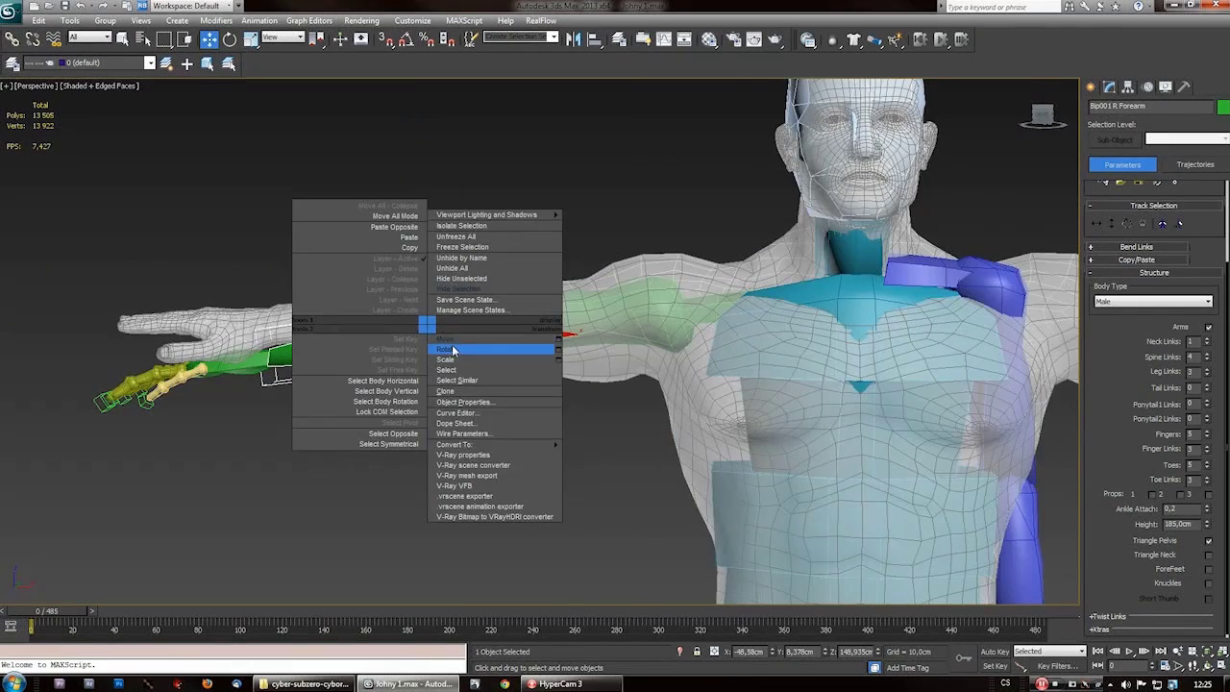
pyautogui.click(636, 327)
pyautogui.moveTo(682, 411); pyautogui.dragTo(630, 344, button='middle')
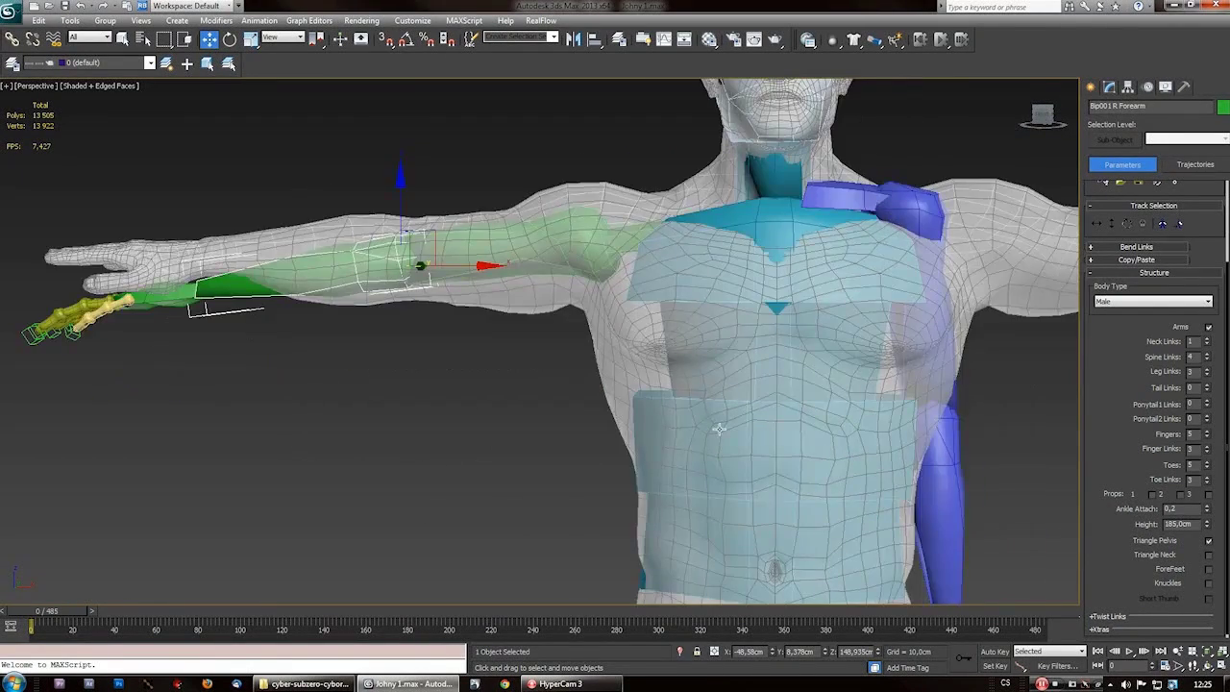
pyautogui.scroll(-4, 719, 428)
pyautogui.scroll(3, 887, 330)
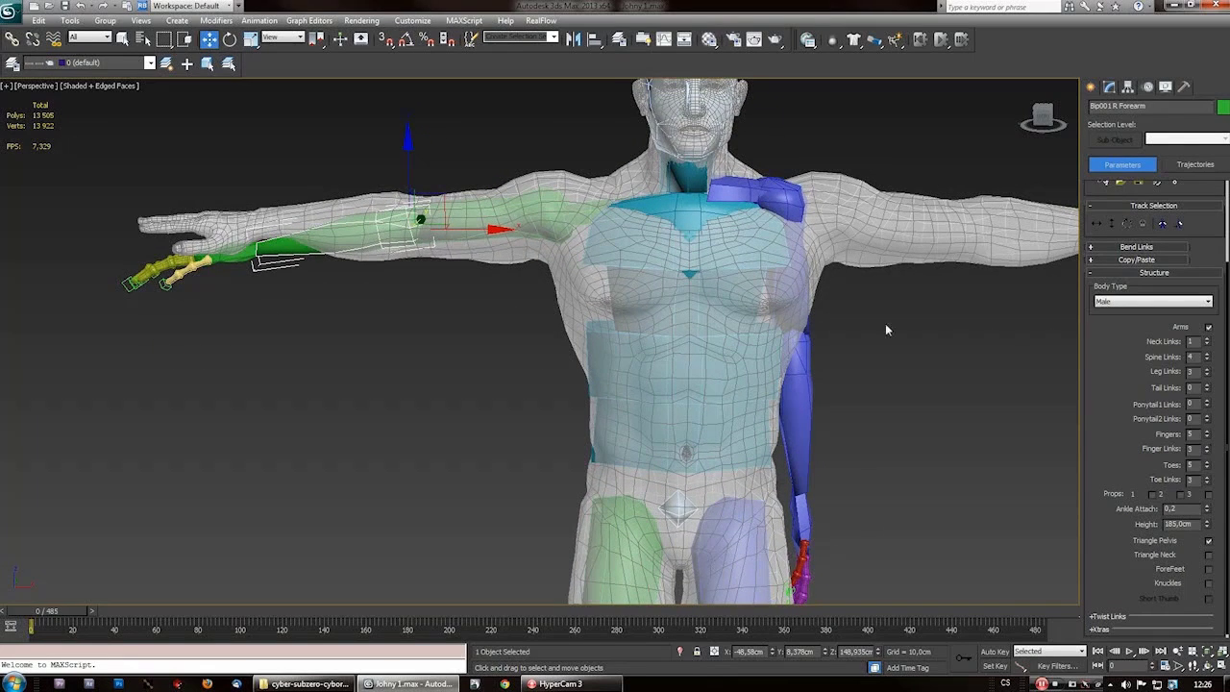
pyautogui.moveTo(582, 306); pyautogui.dragTo(582, 336, button='middle')
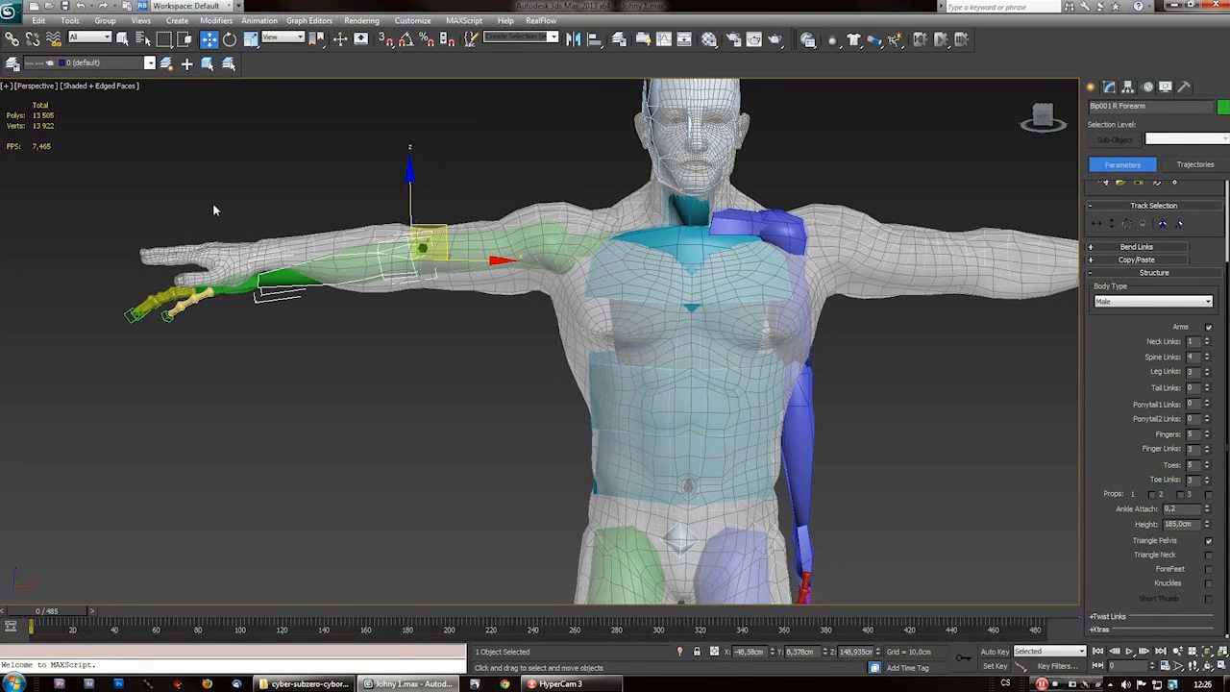
pyautogui.press('pagedown')
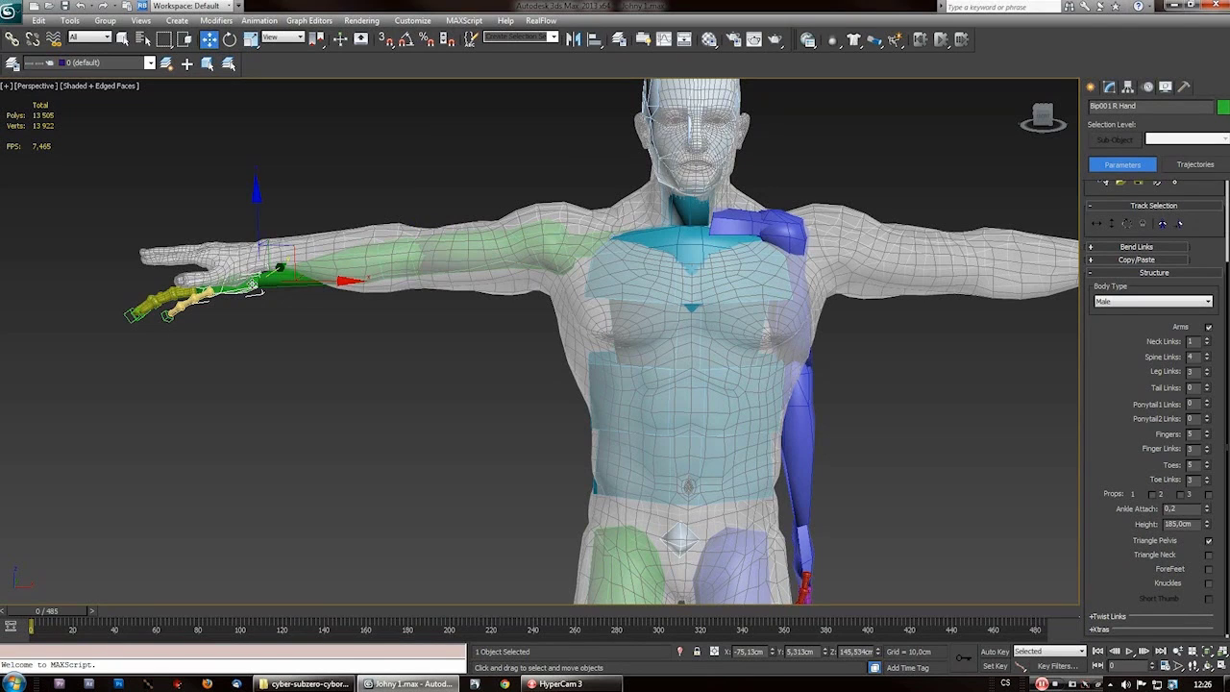
pyautogui.scroll(4, 1172, 317)
pyautogui.scroll(-4, 1171, 317)
pyautogui.scroll(4, 1172, 318)
pyautogui.scroll(-4, 1172, 317)
# - Select all the right arm and hand bones, copy their posture, and paste it opposite onto the left arm
pyautogui.moveTo(1227, 288); pyautogui.dragTo(1227, 192)
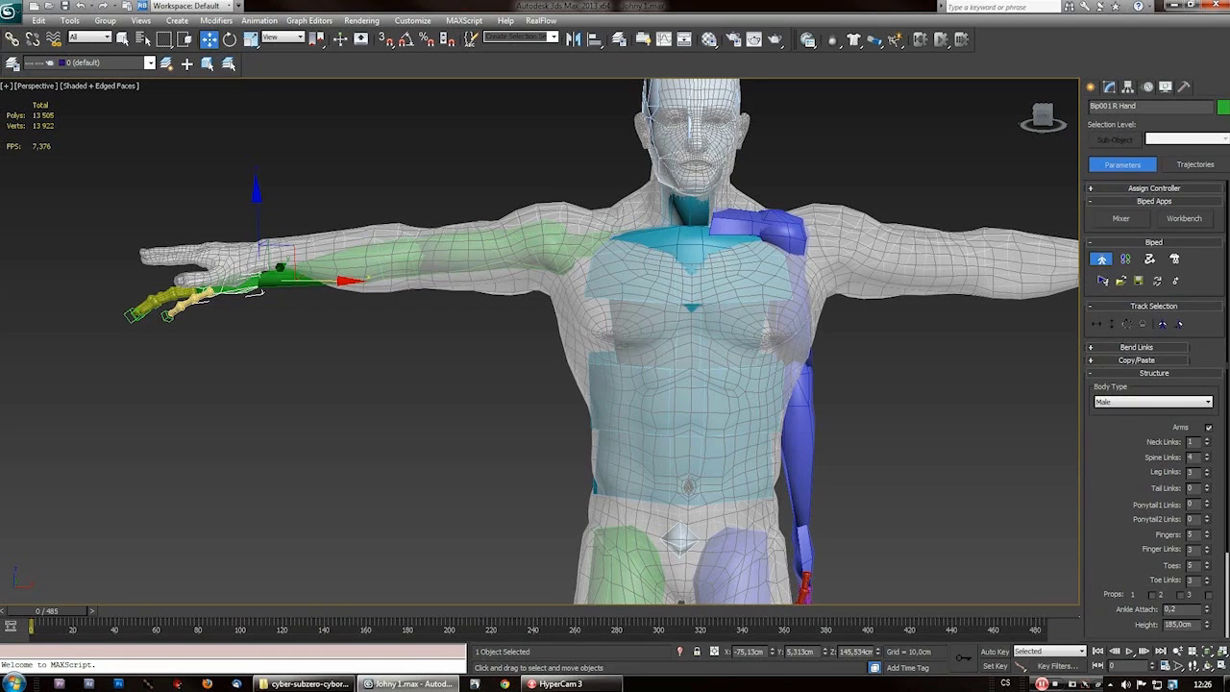
pyautogui.click(1137, 360)
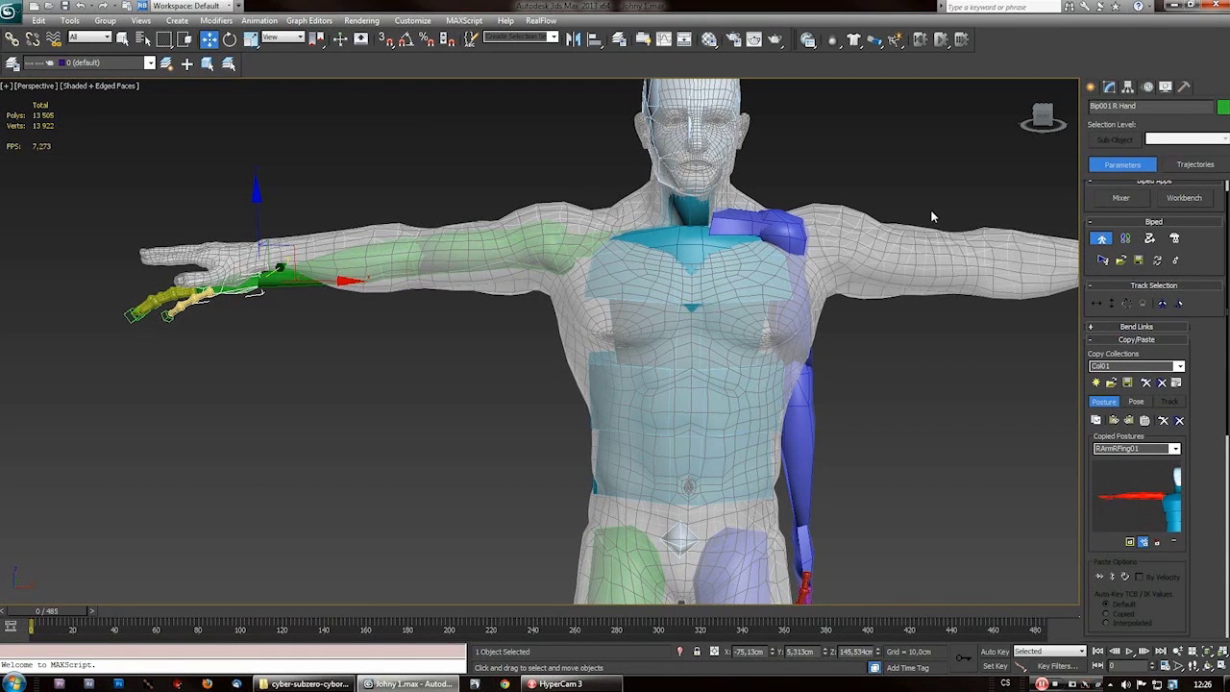
pyautogui.moveTo(524, 389); pyautogui.dragTo(541, 379)
pyautogui.click(1097, 421)
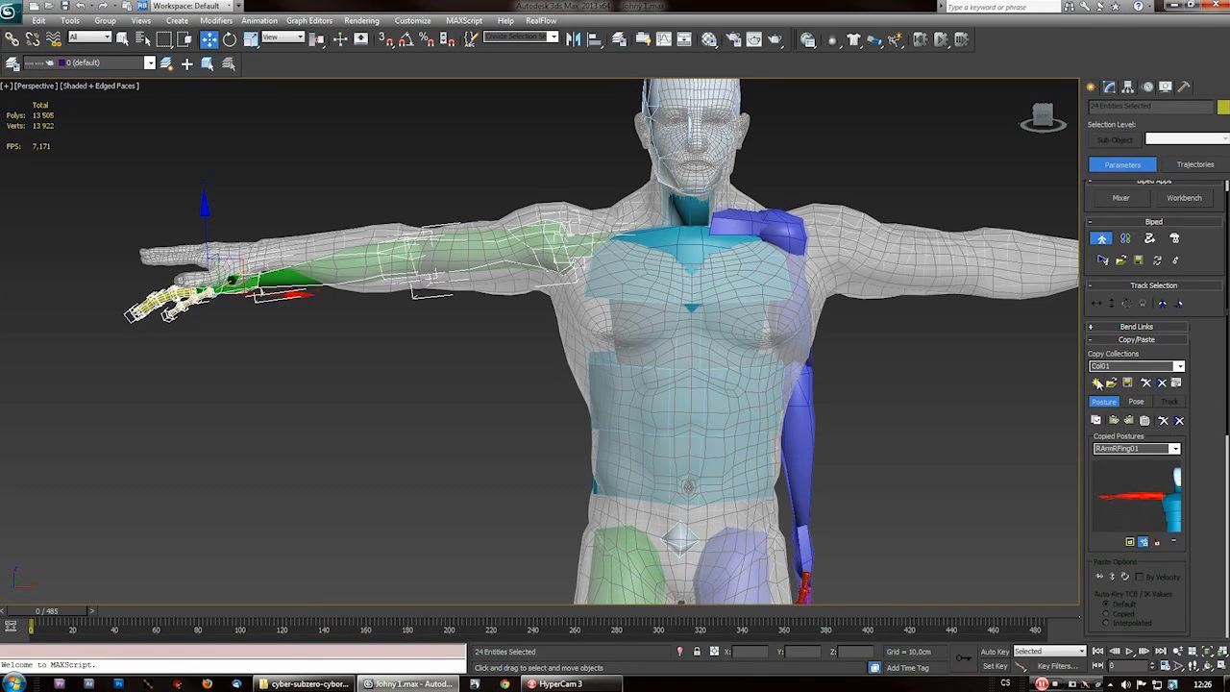
pyautogui.click(1096, 421)
pyautogui.click(1132, 422)
pyautogui.press('z')
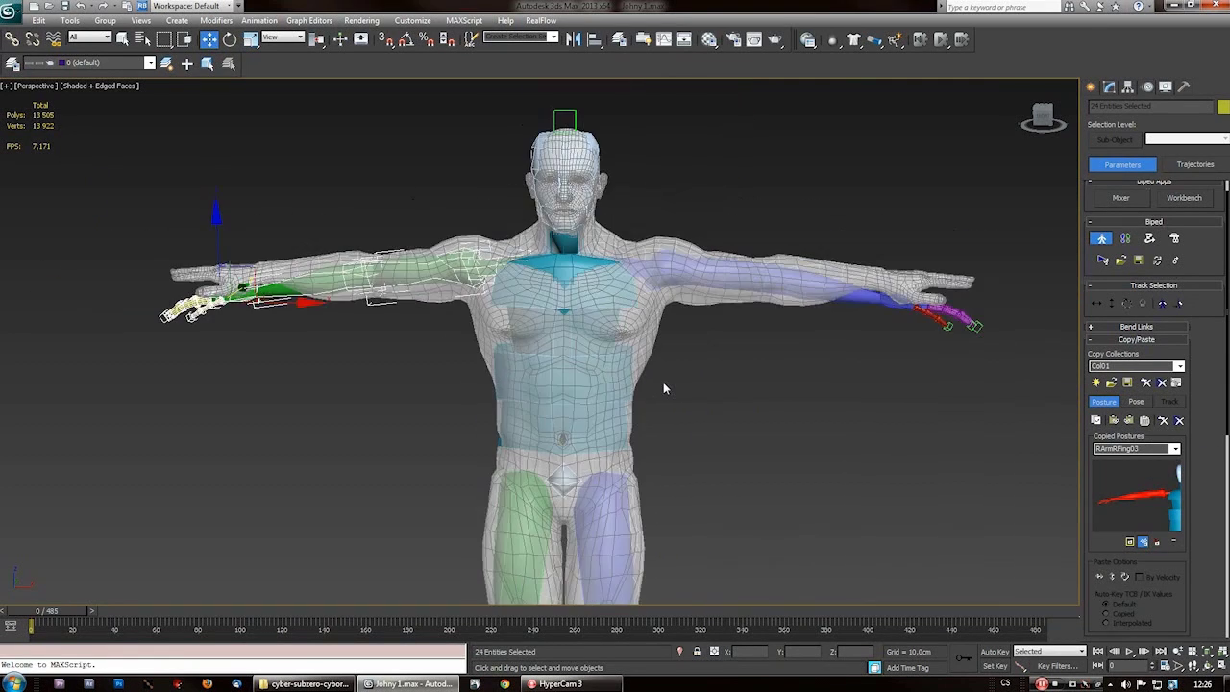
# - Copy the posture of the Bip001 R Thigh bone and try to paste it
pyautogui.scroll(-2, 663, 386)
pyautogui.moveTo(653, 415); pyautogui.dragTo(683, 333, button='middle')
pyautogui.moveTo(629, 397); pyautogui.dragTo(634, 327, button='middle')
pyautogui.scroll(4, 576, 331)
pyautogui.click(576, 331)
pyautogui.moveTo(611, 459); pyautogui.dragTo(616, 505, button='middle')
pyautogui.click(635, 492)
pyautogui.click(623, 496)
pyautogui.scroll(-5, 634, 492)
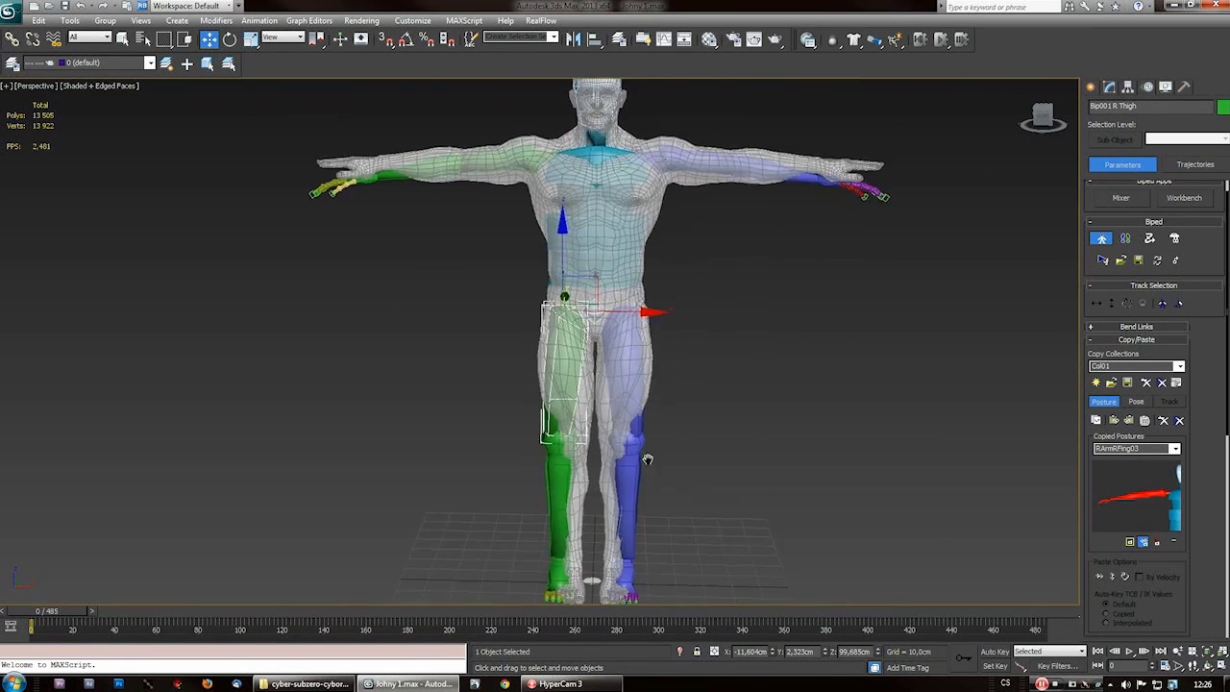
pyautogui.scroll(5, 610, 437)
pyautogui.scroll(-1, 620, 403)
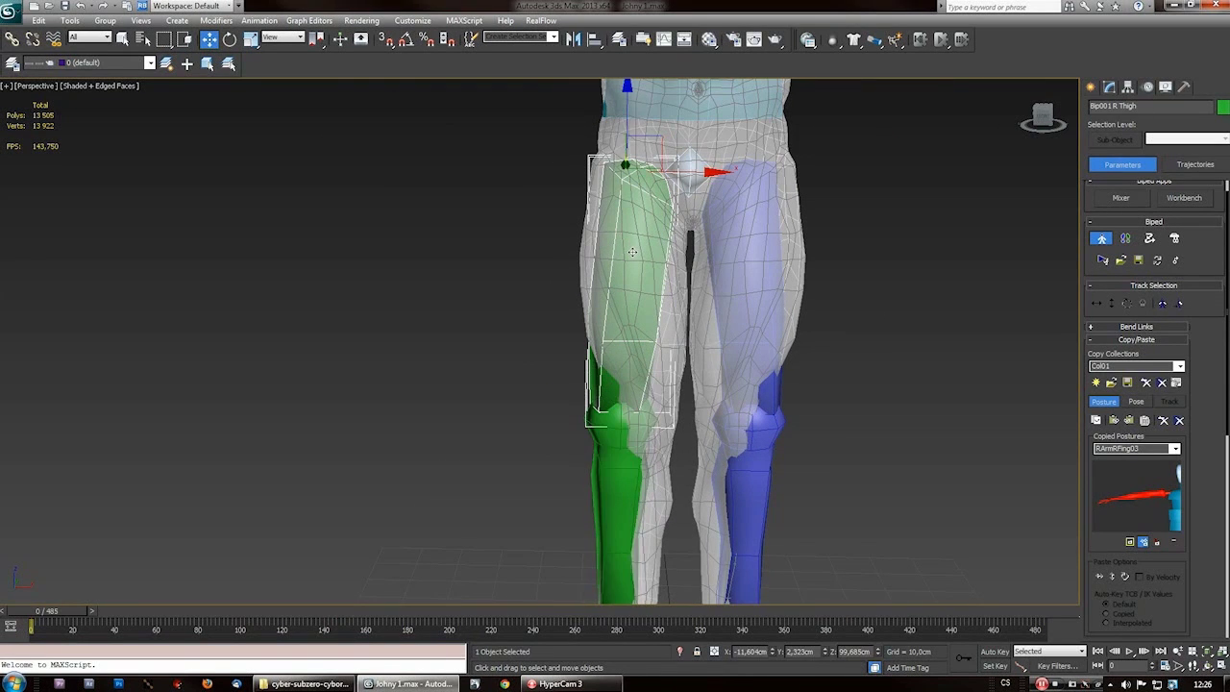
pyautogui.click(1096, 420)
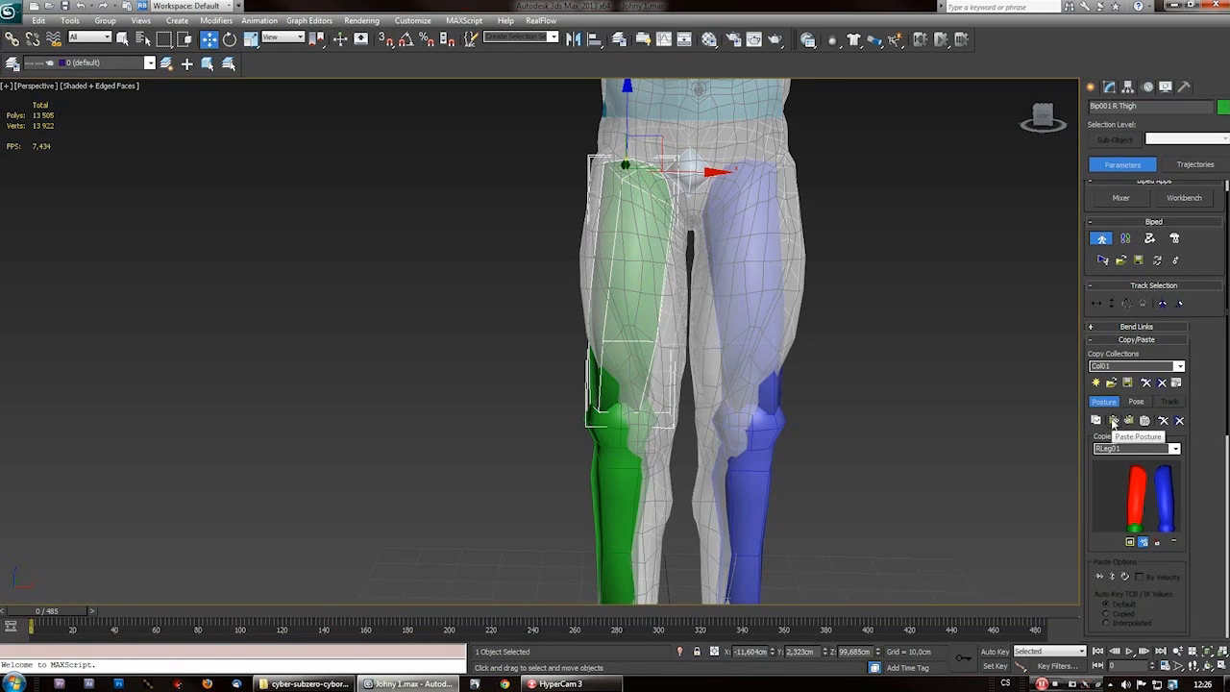
pyautogui.click(744, 245)
pyautogui.click(1114, 420)
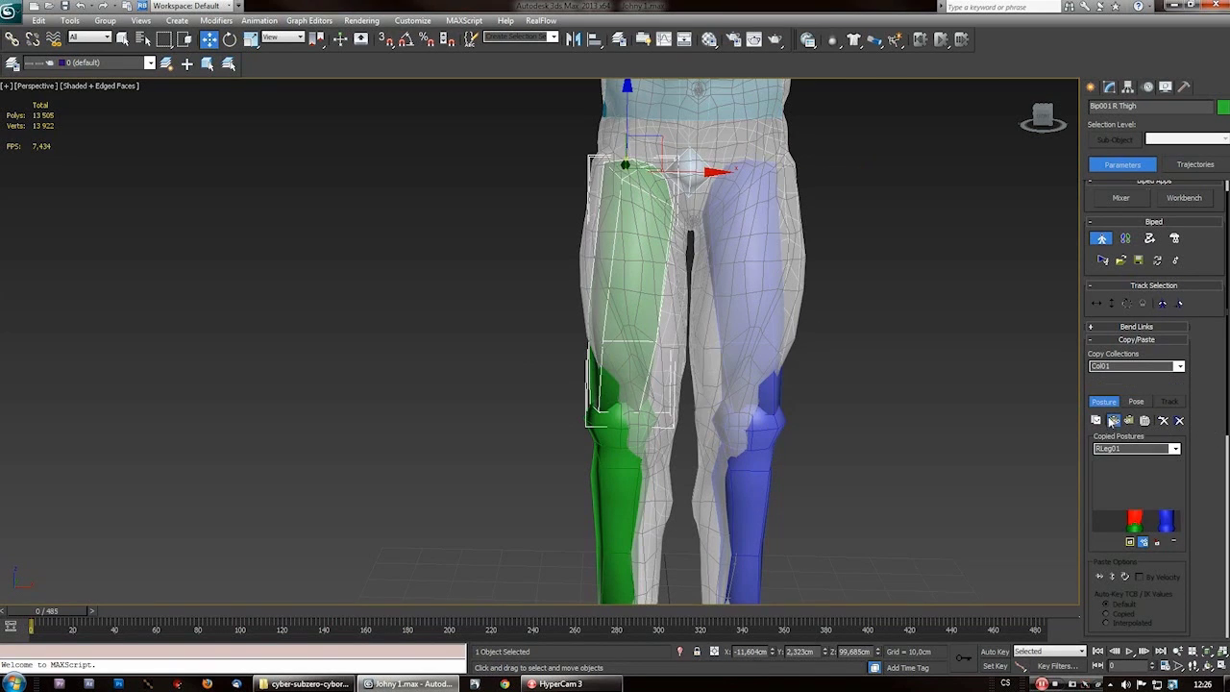
pyautogui.click(745, 247)
pyautogui.click(633, 229)
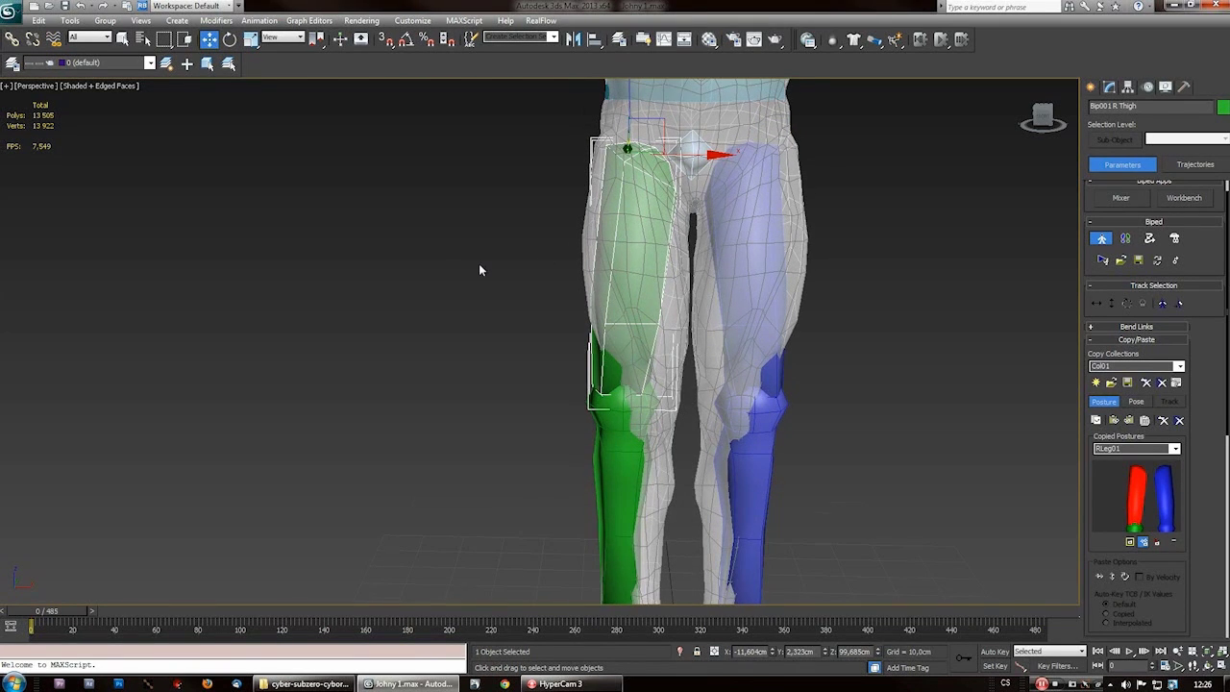
# - Select all the right leg, foot and toe bones, copy their posture, and paste it opposite onto the left leg
pyautogui.scroll(-2, 479, 263)
pyautogui.moveTo(461, 200); pyautogui.dragTo(626, 598)
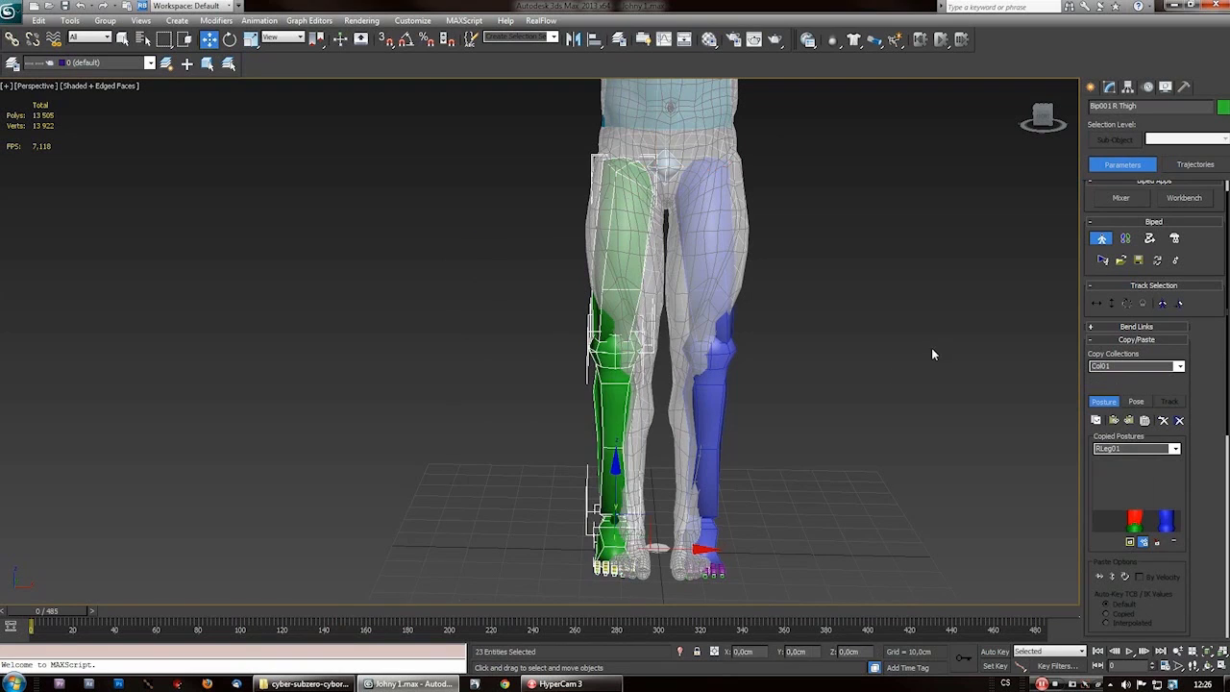
pyautogui.click(1099, 423)
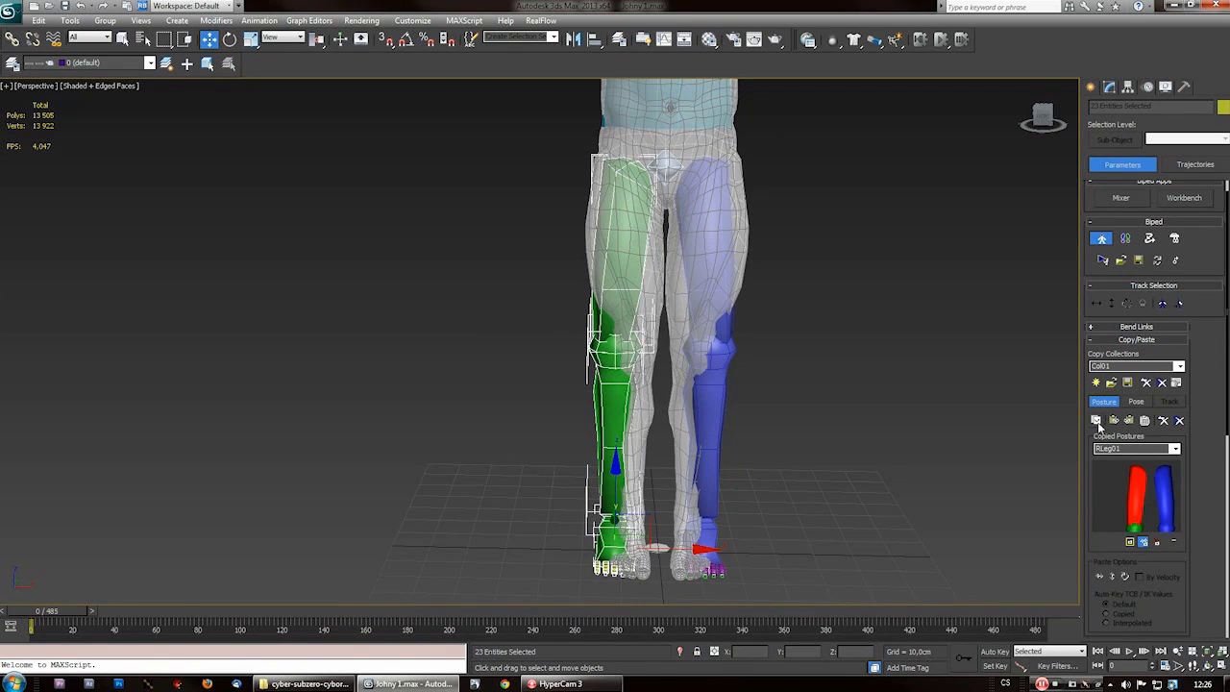
pyautogui.click(1098, 422)
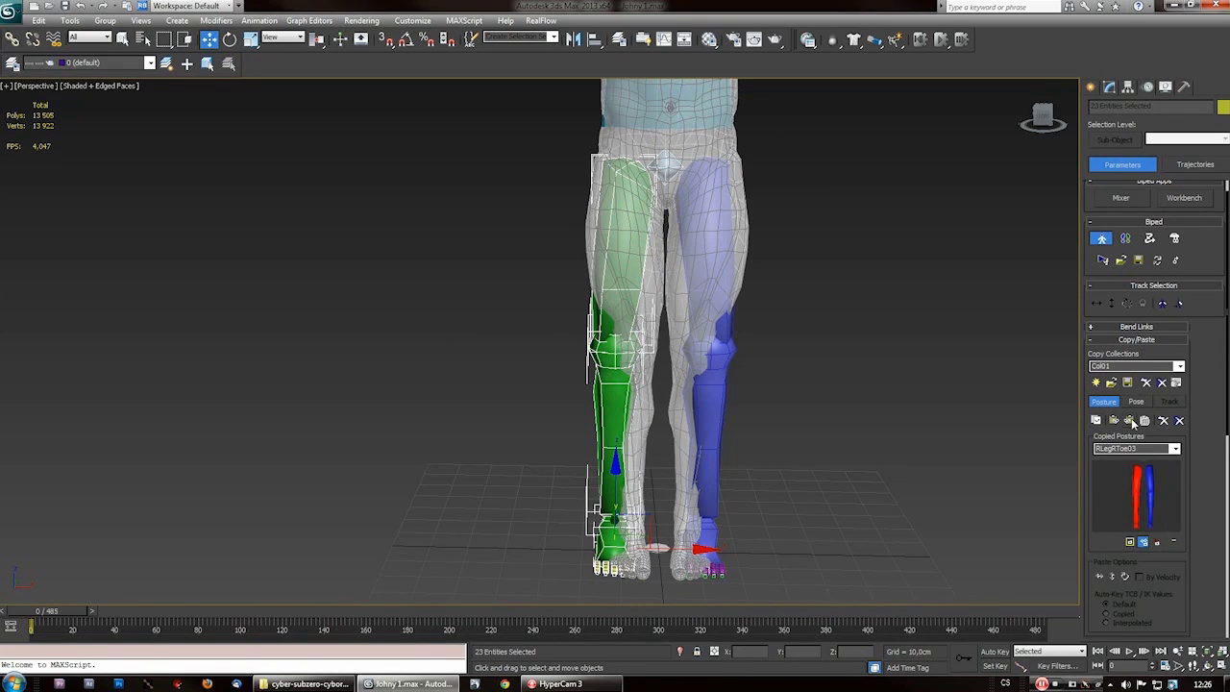
pyautogui.click(1129, 421)
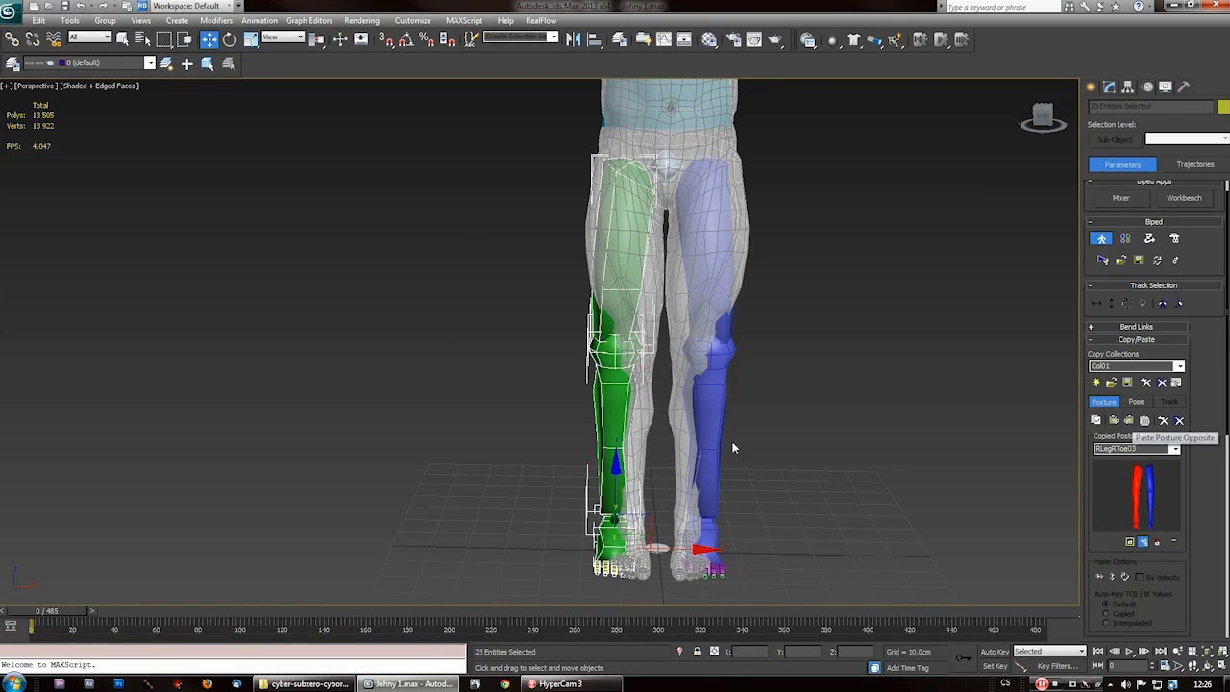
# - Rotate the Bip001 R Thigh bone outward so the right leg swings well out to the side of the mesh
pyautogui.rightClick(609, 252)
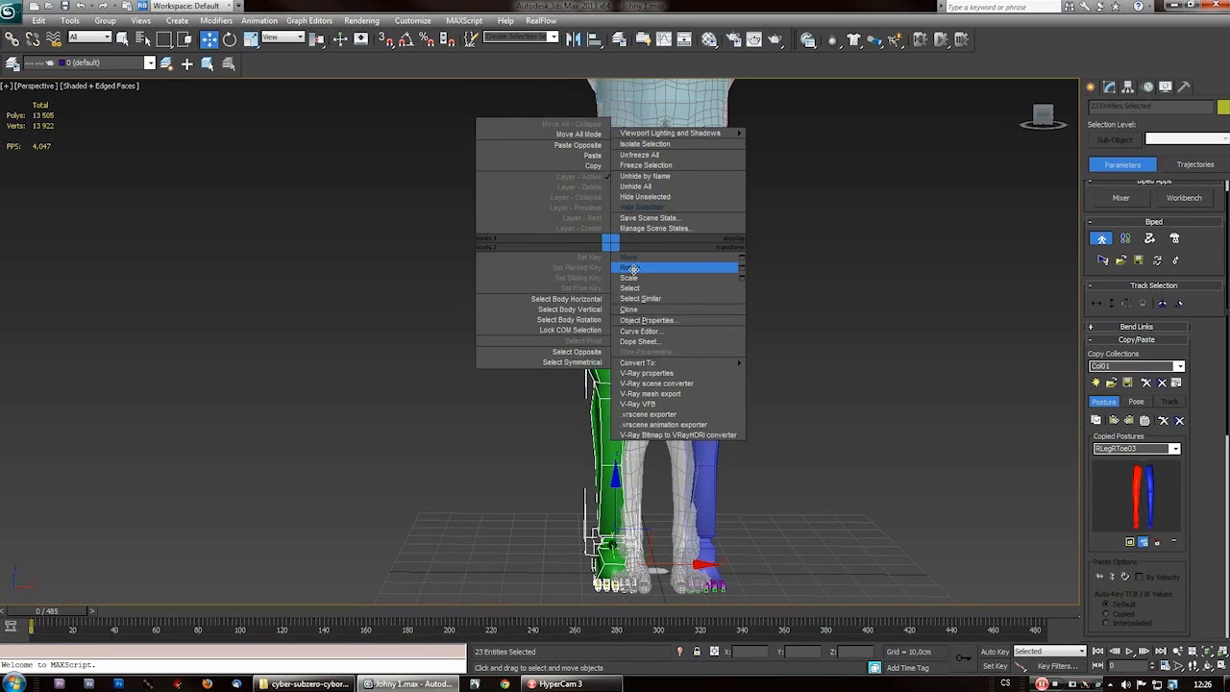
pyautogui.click(654, 267)
pyautogui.click(501, 291)
pyautogui.click(615, 235)
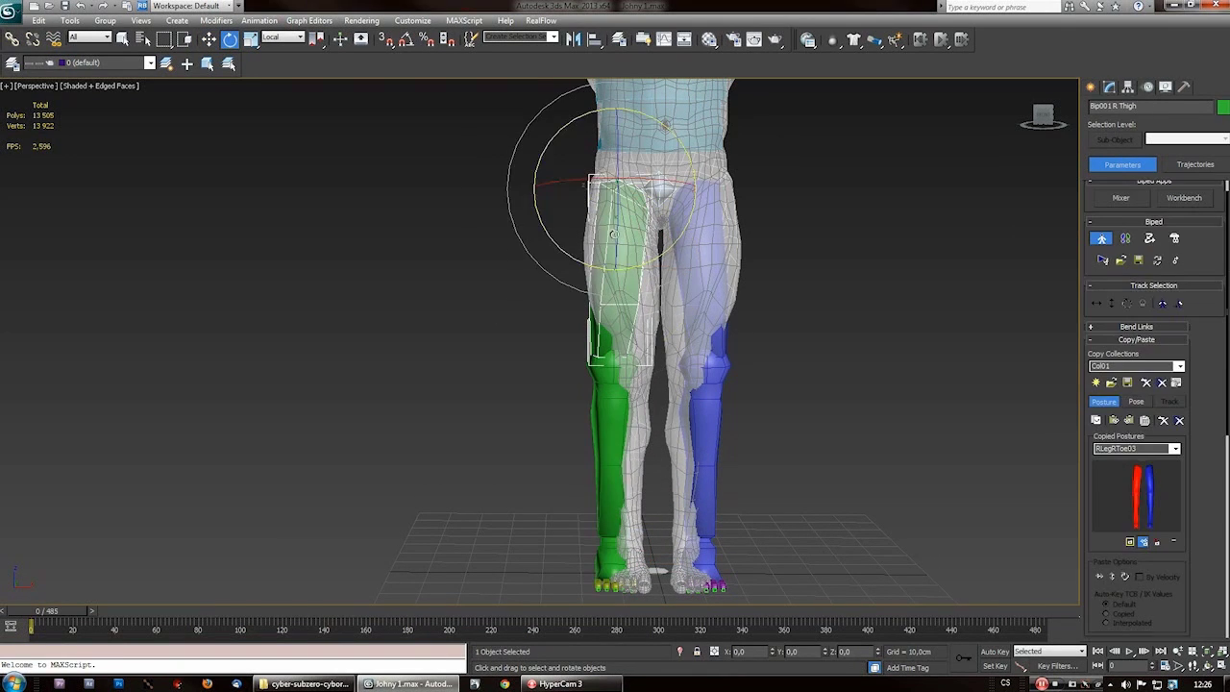
pyautogui.moveTo(541, 157); pyautogui.dragTo(560, 114)
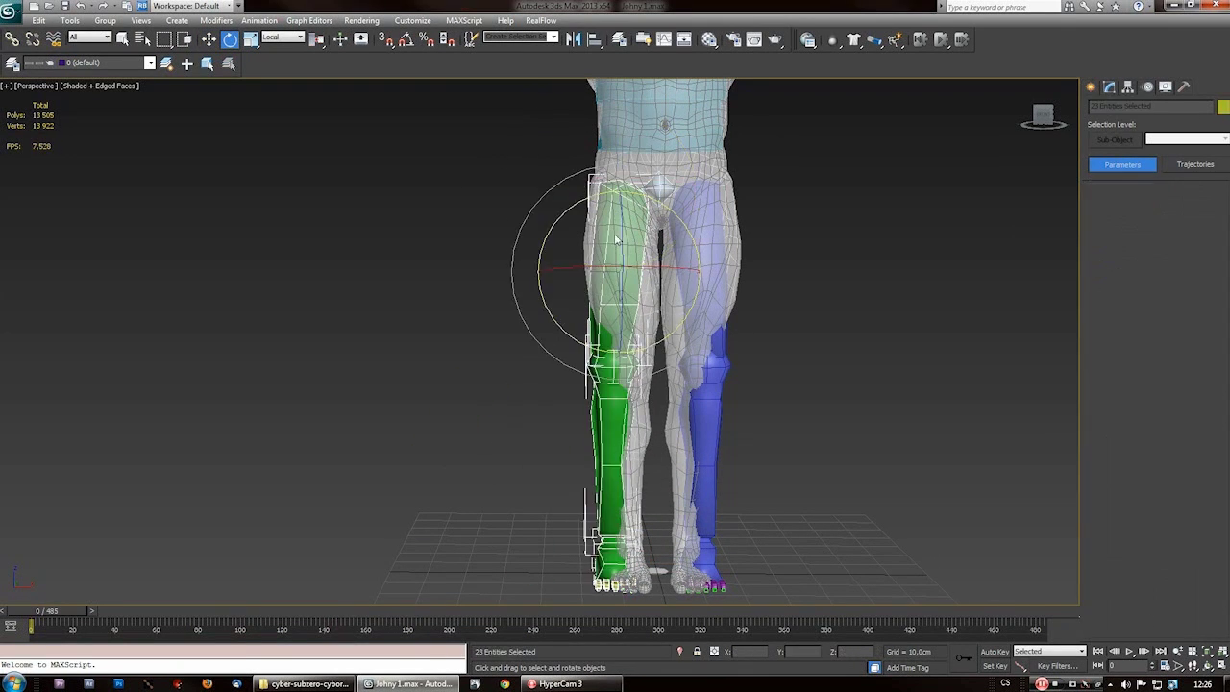
pyautogui.click(615, 239)
pyautogui.moveTo(543, 158); pyautogui.dragTo(568, 98)
# - Select the whole raised right leg, copy its posture, and paste it opposite so the left leg mirrors it
pyautogui.moveTo(243, 152); pyautogui.dragTo(540, 515)
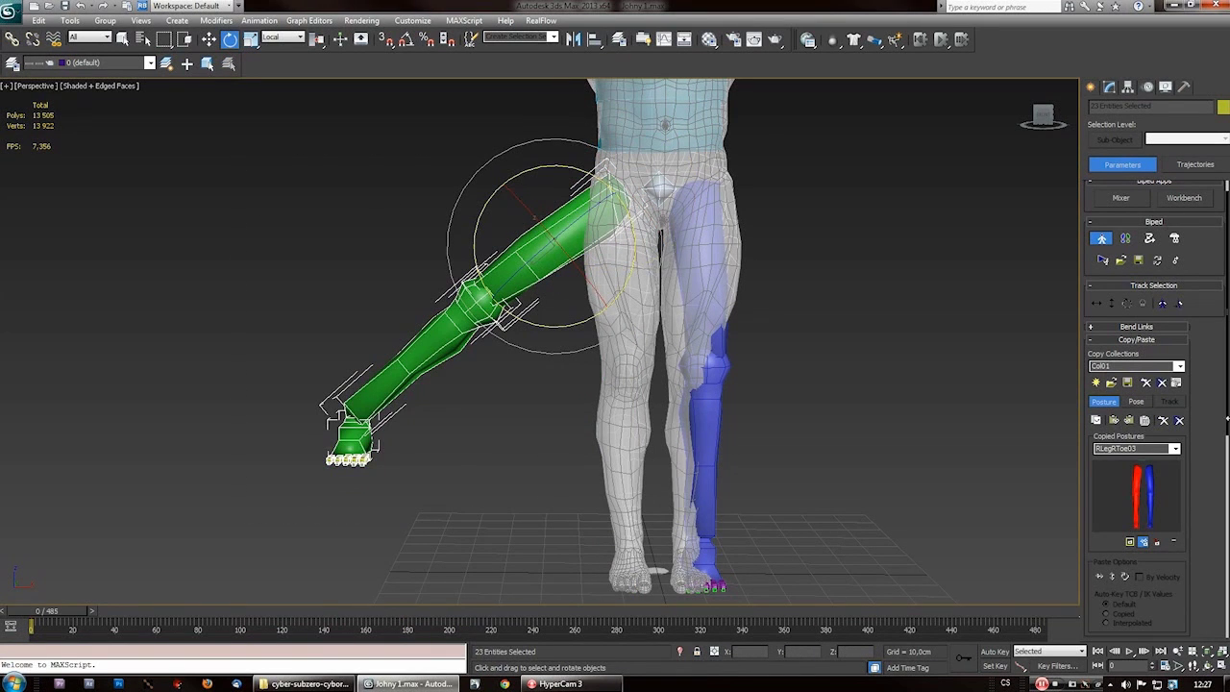
pyautogui.click(1095, 421)
pyautogui.click(1129, 420)
pyautogui.scroll(-5, 688, 432)
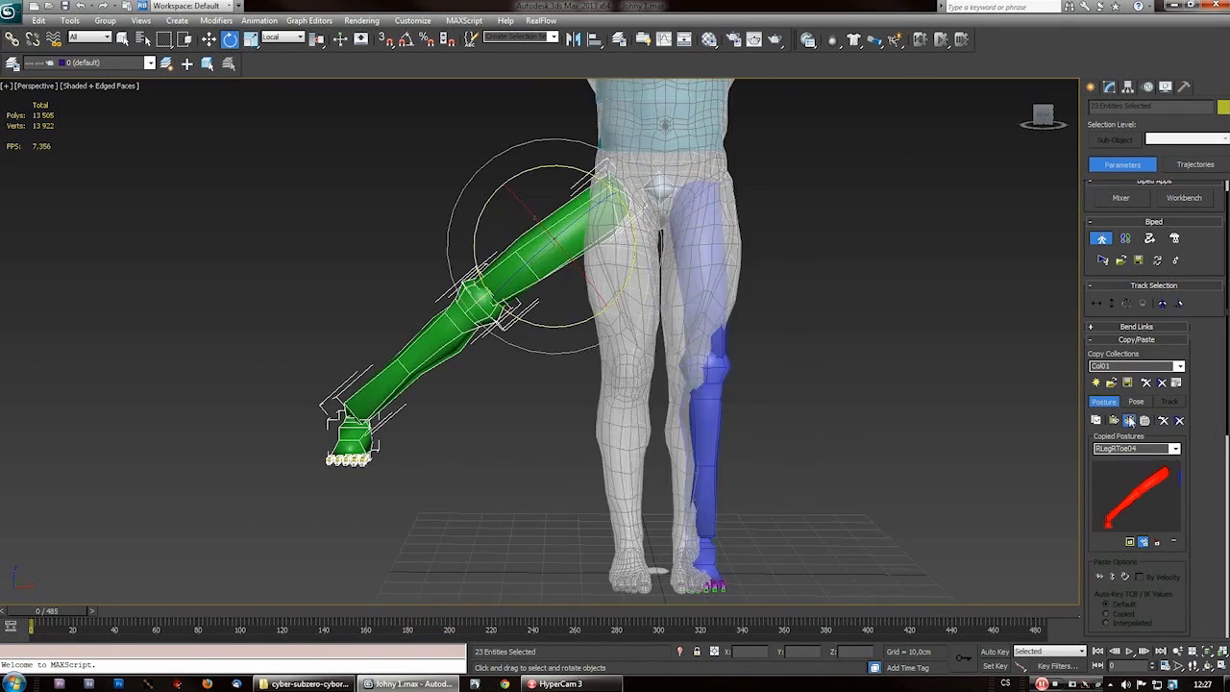
pyautogui.click(1129, 420)
pyautogui.scroll(-5, 687, 413)
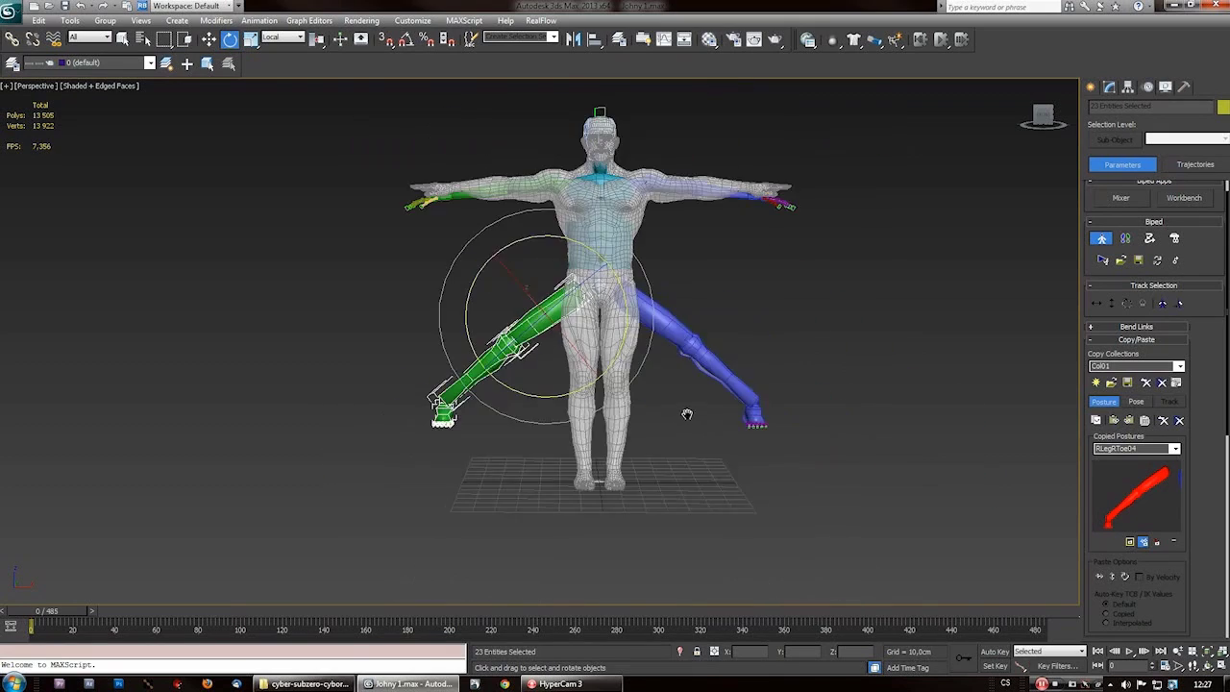
# - Examine the mirrored leg poses against the mesh from the front and the side
pyautogui.scroll(3, 686, 419)
pyautogui.keyDown('alt'); pyautogui.moveTo(686, 419); pyautogui.dragTo(656, 420, button='middle'); pyautogui.keyUp('alt')
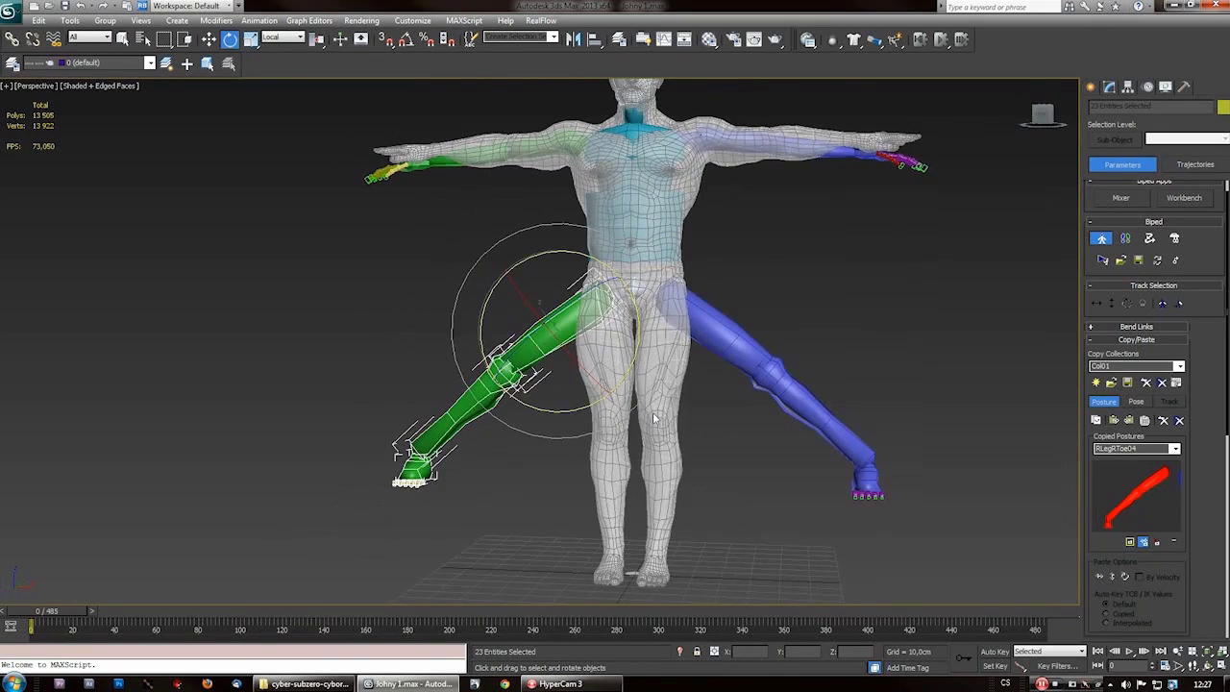
pyautogui.scroll(3, 756, 240)
pyautogui.scroll(-5, 716, 338)
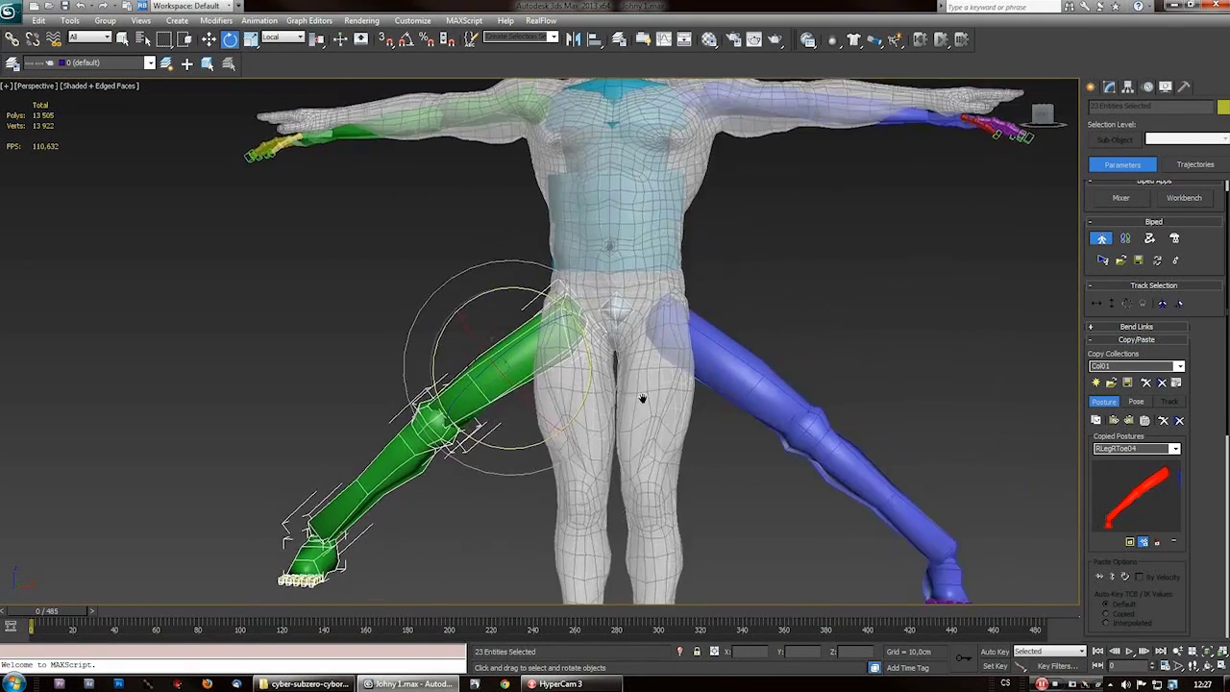
pyautogui.scroll(5, 590, 323)
pyautogui.scroll(-5, 693, 340)
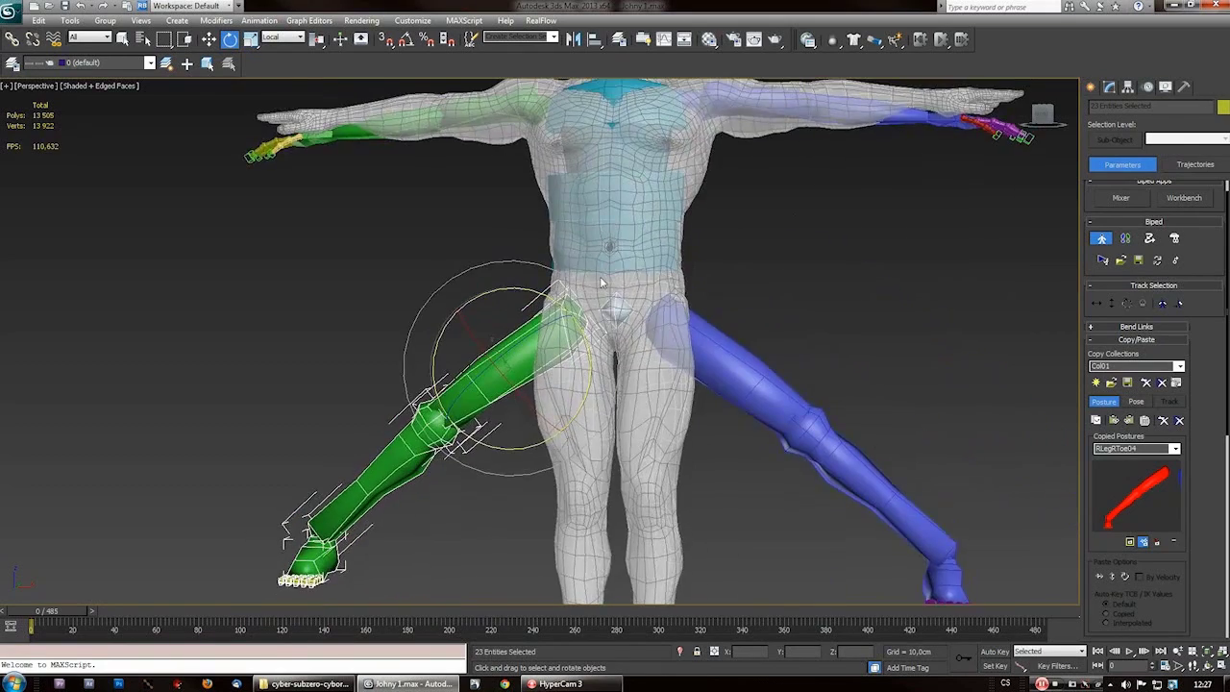
pyautogui.scroll(2, 611, 457)
pyautogui.scroll(-2, 611, 457)
pyautogui.keyDown('alt'); pyautogui.moveTo(611, 457); pyautogui.dragTo(506, 458, button='middle'); pyautogui.keyUp('alt')
pyautogui.moveTo(506, 458); pyautogui.dragTo(637, 318, button='middle')
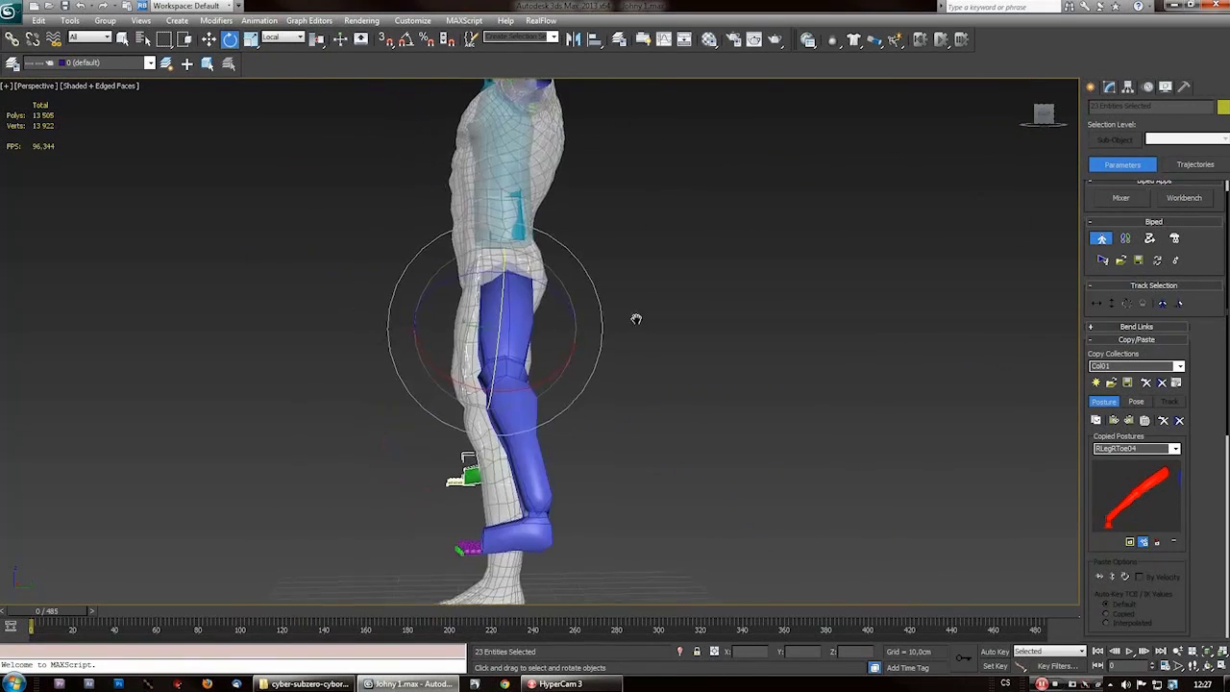
pyautogui.keyDown('alt'); pyautogui.moveTo(515, 476); pyautogui.dragTo(644, 420, button='middle'); pyautogui.keyUp('alt')
pyautogui.scroll(2, 645, 494)
pyautogui.scroll(-2, 698, 288)
pyautogui.scroll(1, 697, 286)
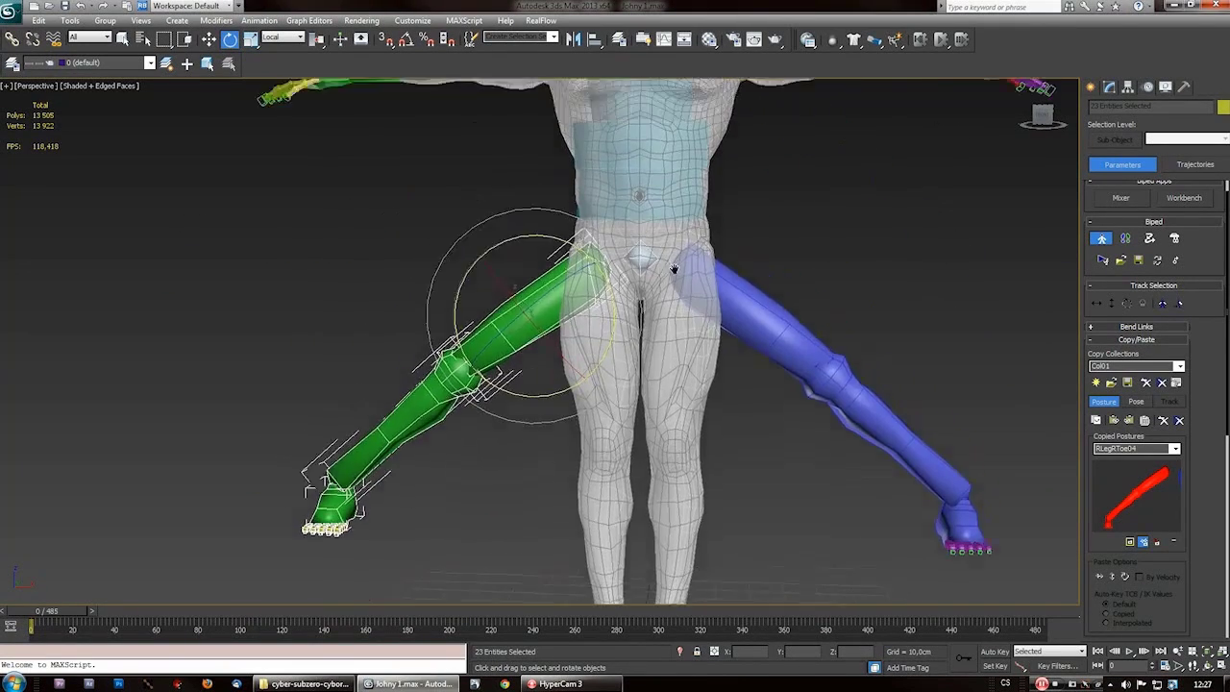
pyautogui.moveTo(697, 286); pyautogui.dragTo(680, 438, button='middle')
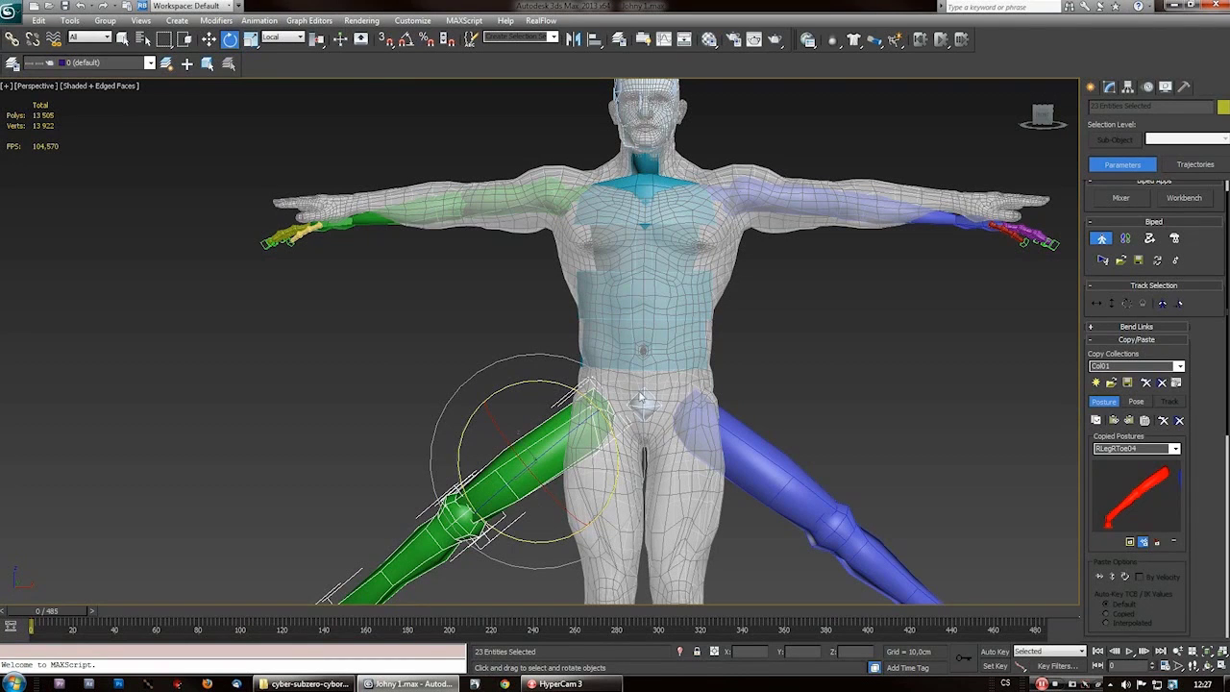
# - Unhide the biped's pelvis bone and select it
pyautogui.click(611, 348)
pyautogui.click(647, 405)
pyautogui.hotkey('ctrl', 'z')
pyautogui.hotkey('ctrl', 'z')
pyautogui.click(647, 404)
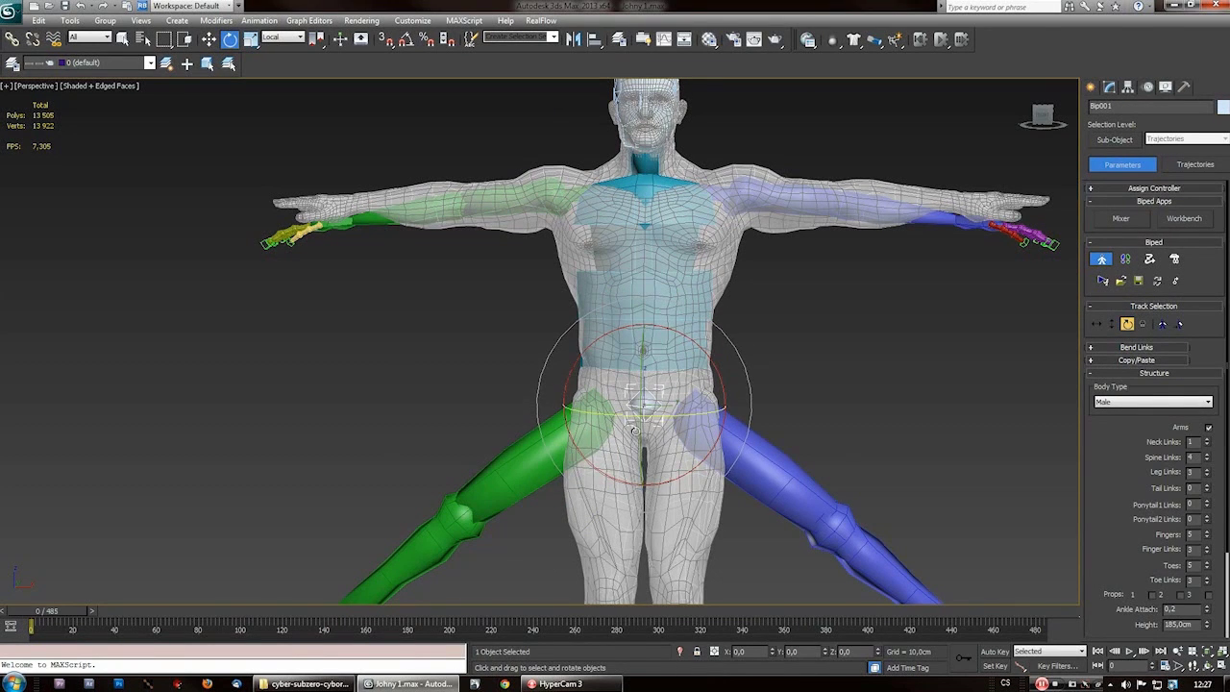
pyautogui.rightClick(633, 427)
pyautogui.click(658, 382)
pyautogui.scroll(8, 740, 339)
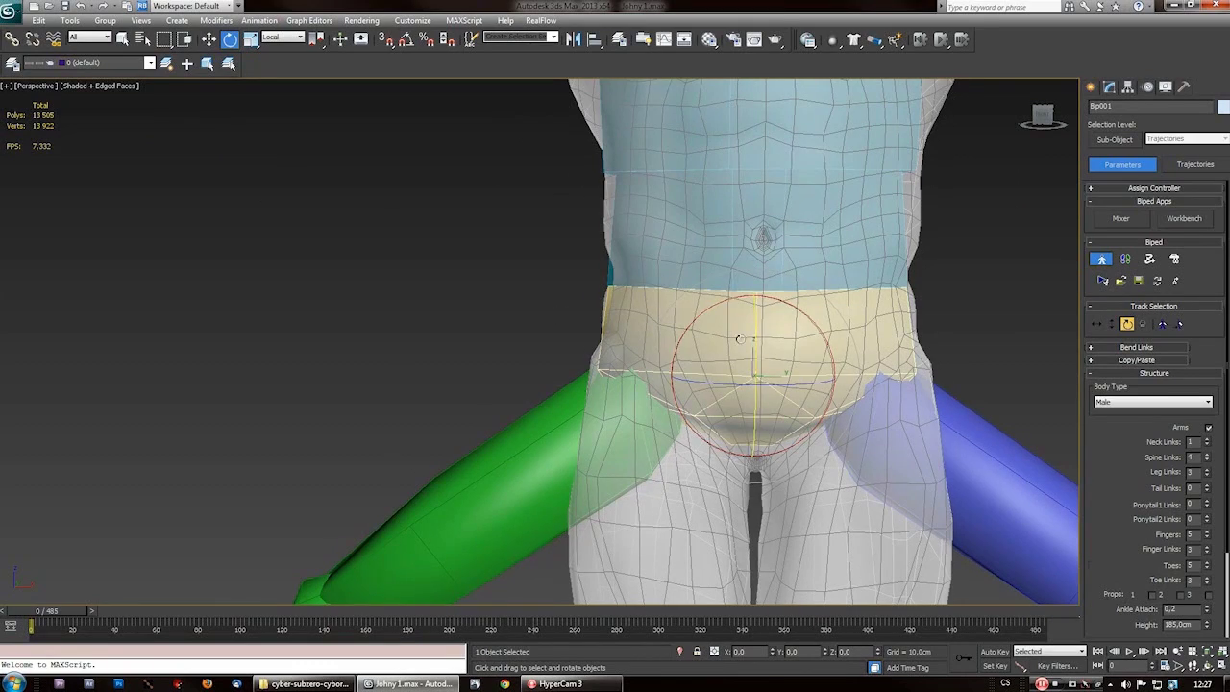
pyautogui.click(740, 338)
# - Examine how the pelvis, torso, arm and leg bones sit relative to the body mesh from several angles
pyautogui.keyDown('alt'); pyautogui.moveTo(740, 338); pyautogui.dragTo(613, 411, button='middle'); pyautogui.keyUp('alt')
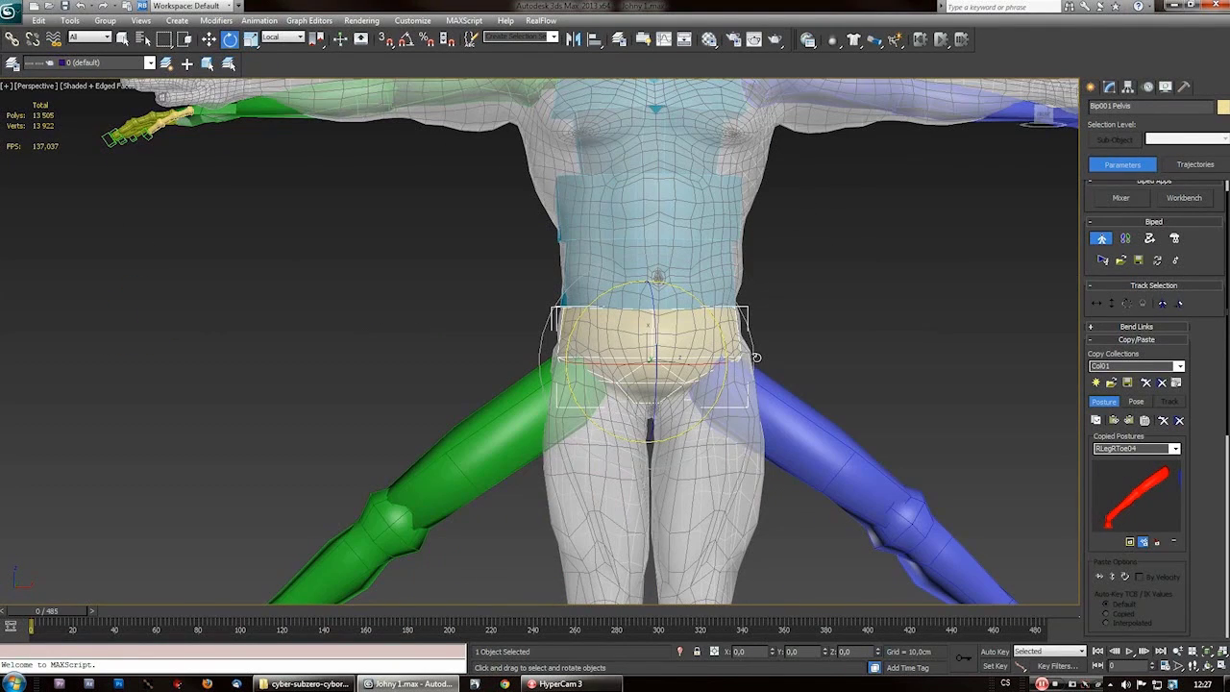
pyautogui.moveTo(634, 287); pyautogui.dragTo(628, 462, button='middle')
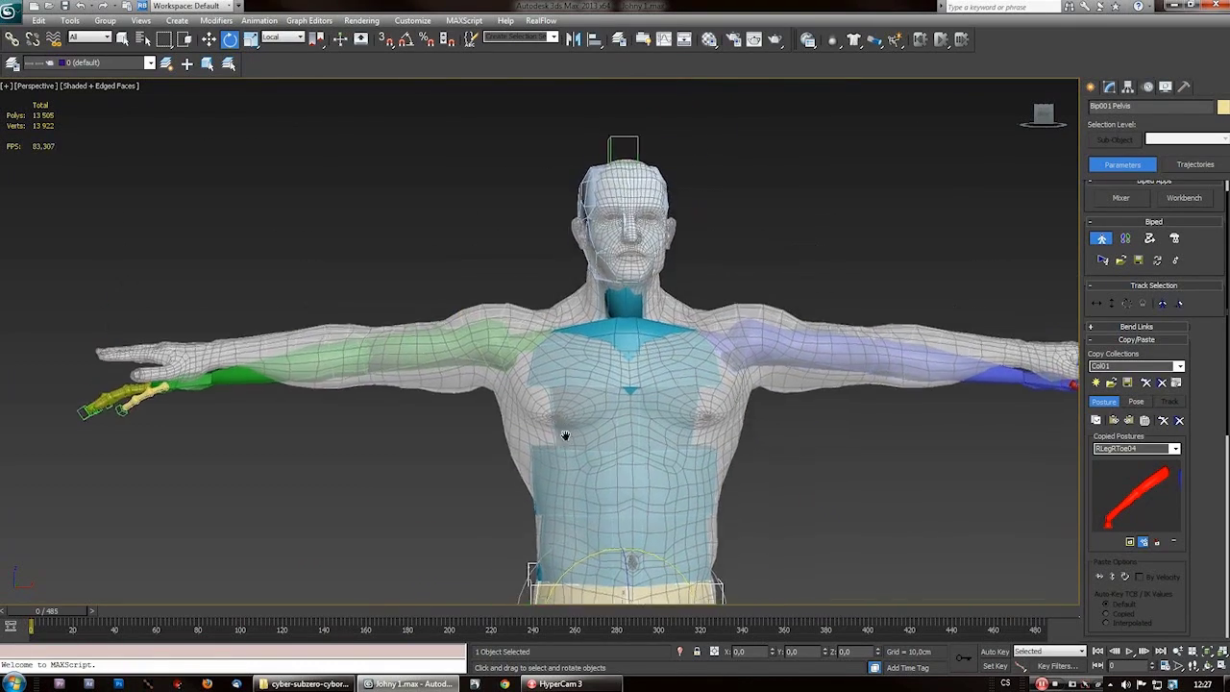
pyautogui.keyDown('alt'); pyautogui.moveTo(564, 431); pyautogui.dragTo(596, 407, button='middle'); pyautogui.keyUp('alt')
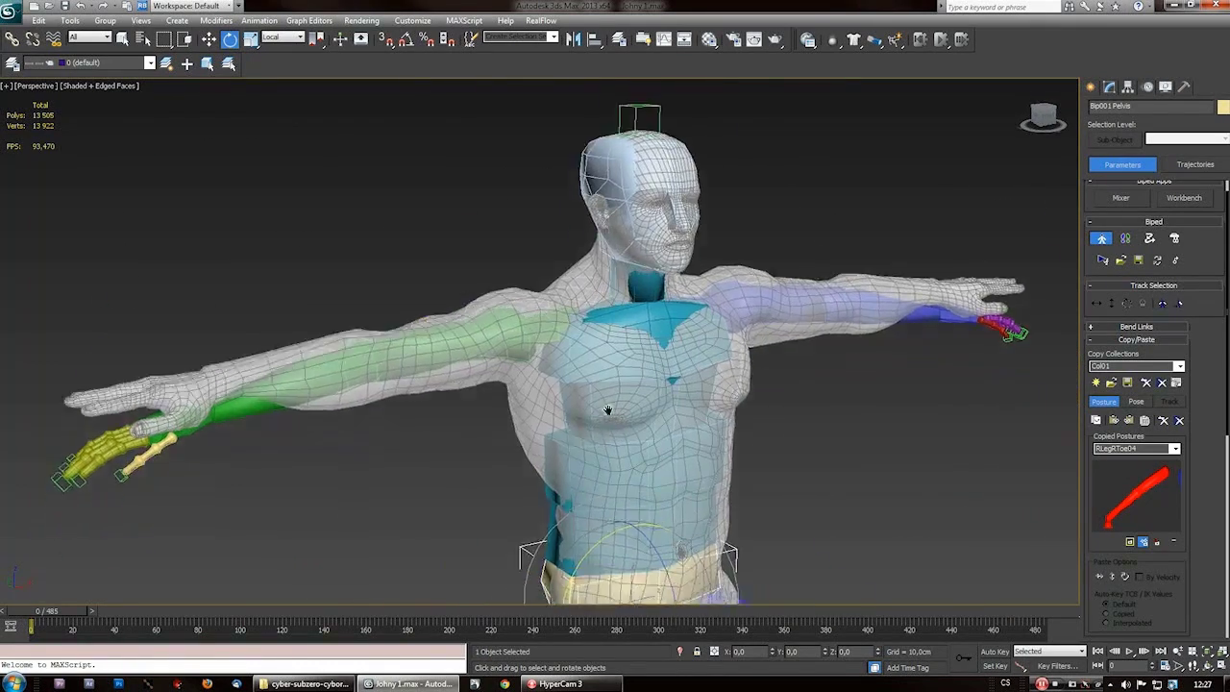
pyautogui.scroll(-5, 558, 385)
pyautogui.scroll(4, 529, 346)
pyautogui.scroll(-4, 539, 336)
pyautogui.scroll(2, 554, 330)
pyautogui.scroll(2, 554, 329)
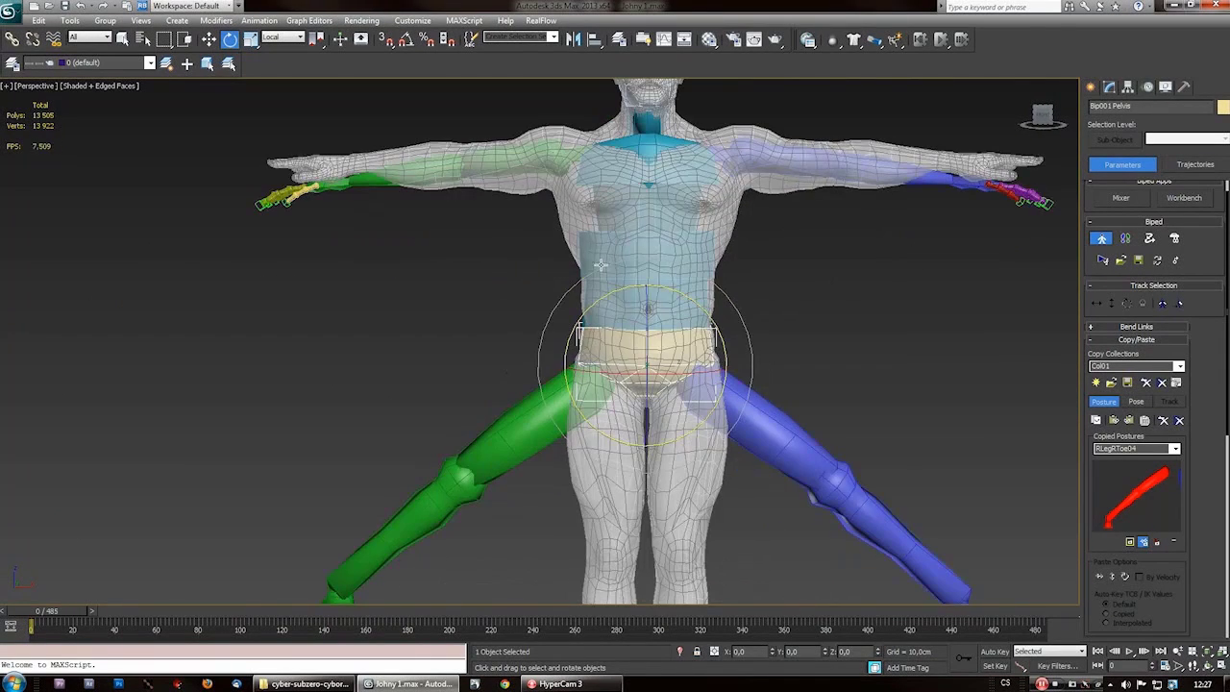
pyautogui.scroll(-2, 322, 271)
pyautogui.scroll(1, 323, 271)
pyautogui.scroll(-1, 323, 271)
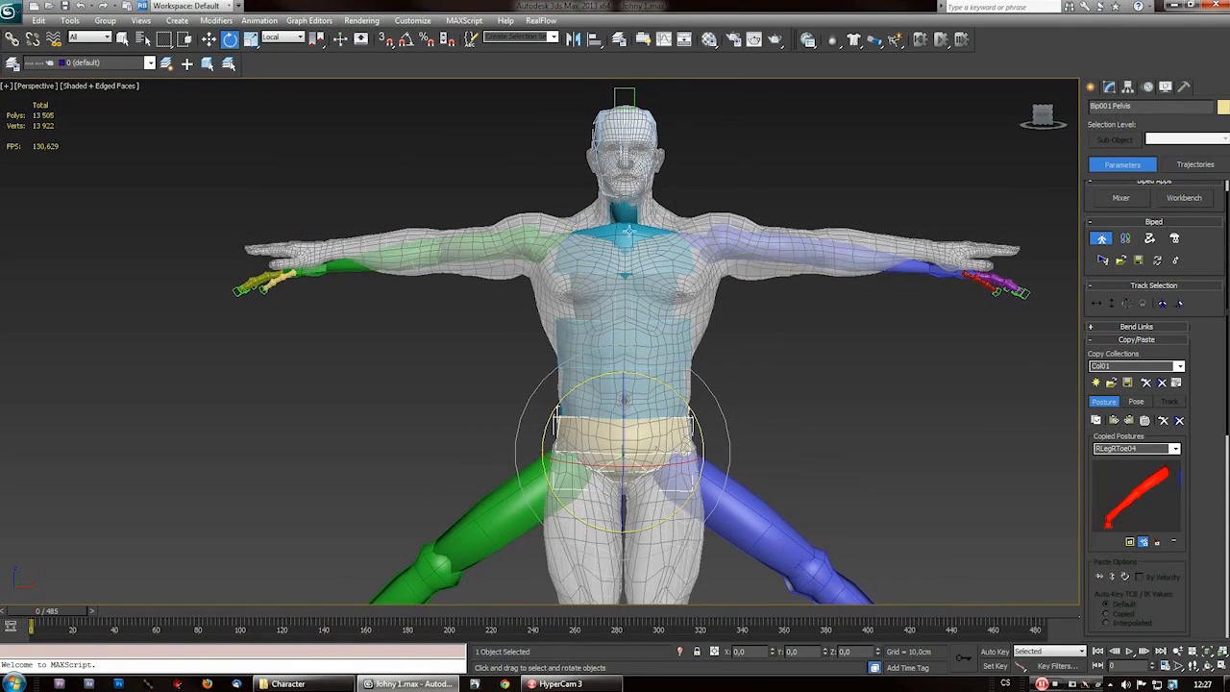
pyautogui.moveTo(569, 394); pyautogui.dragTo(607, 293, button='middle')
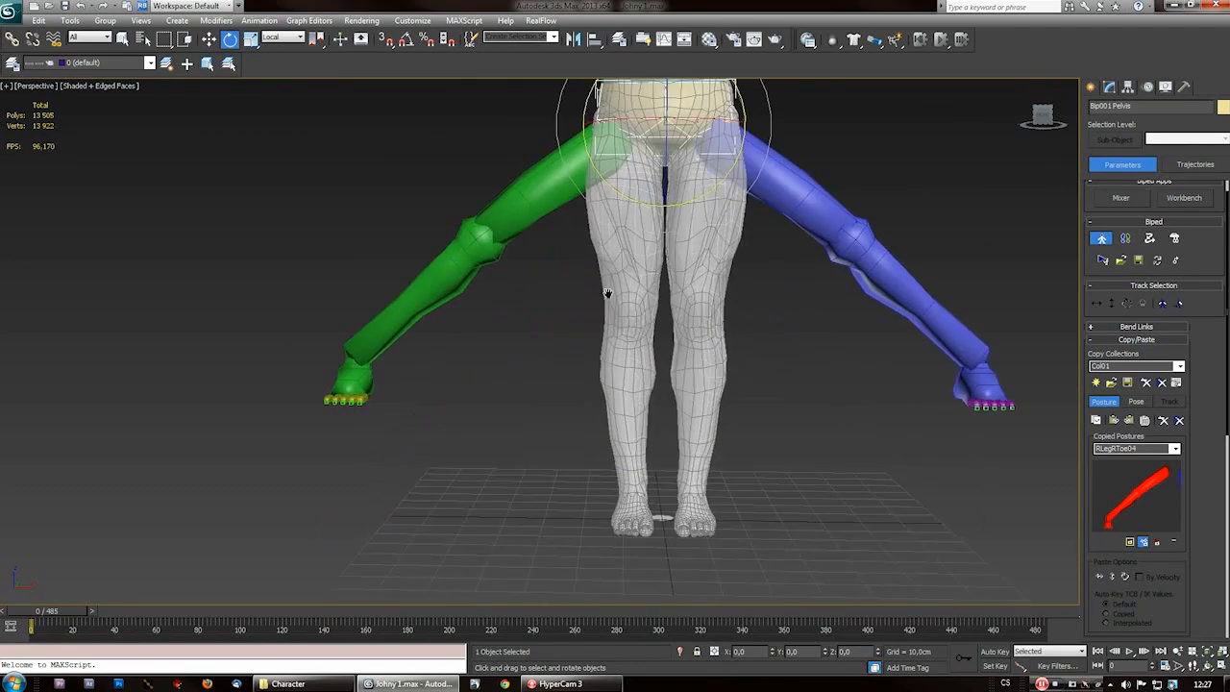
pyautogui.hotkey('shift', 'z')
pyautogui.hotkey('shift', 'z')
pyautogui.hotkey('shift', 'z')
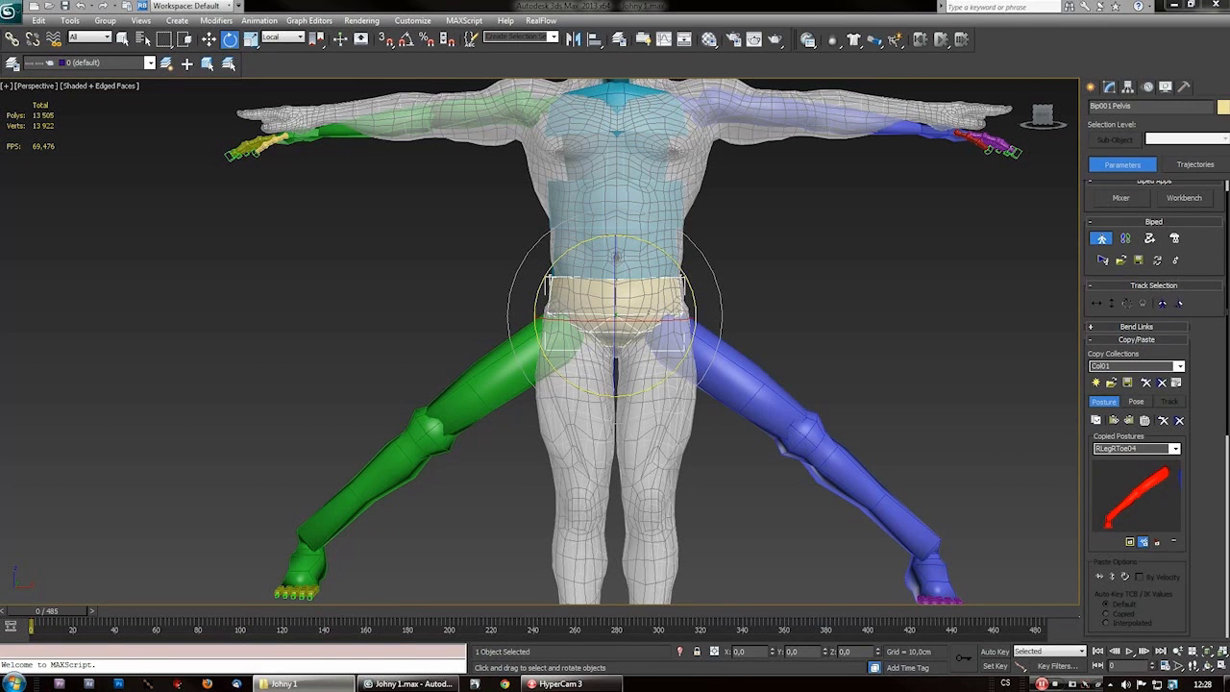
# - Open the finished skinned character scene from the Johny 1 folder without saving the current scene's changes
pyautogui.rightClick(195, 337)
pyautogui.click(226, 336)
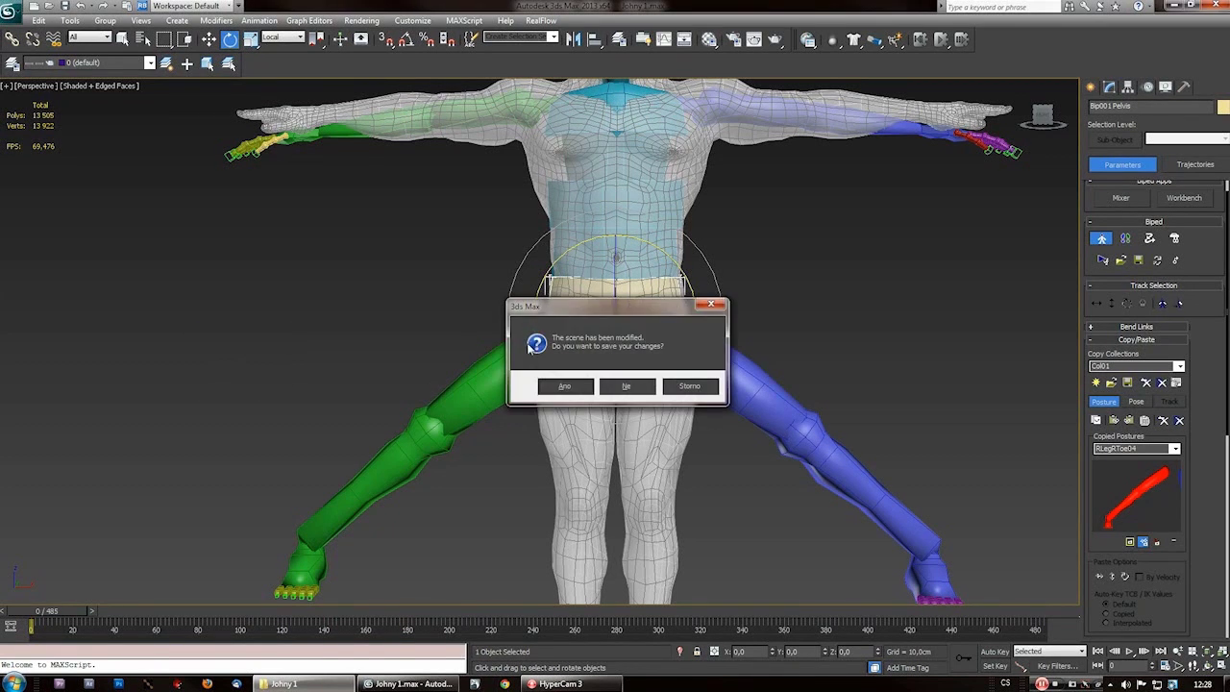
pyautogui.click(626, 386)
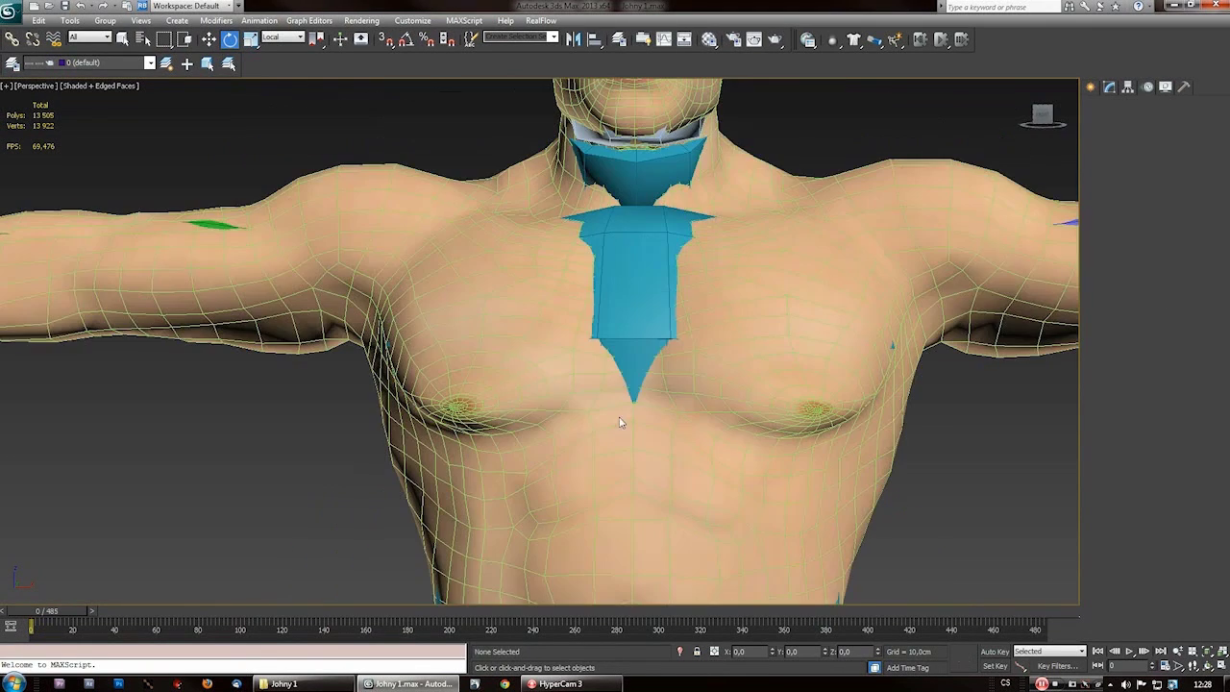
# - Activate the Move tool, select the GuyWork body mesh and display its modifier stack
pyautogui.scroll(-8, 618, 418)
pyautogui.rightClick(618, 420)
pyautogui.click(636, 430)
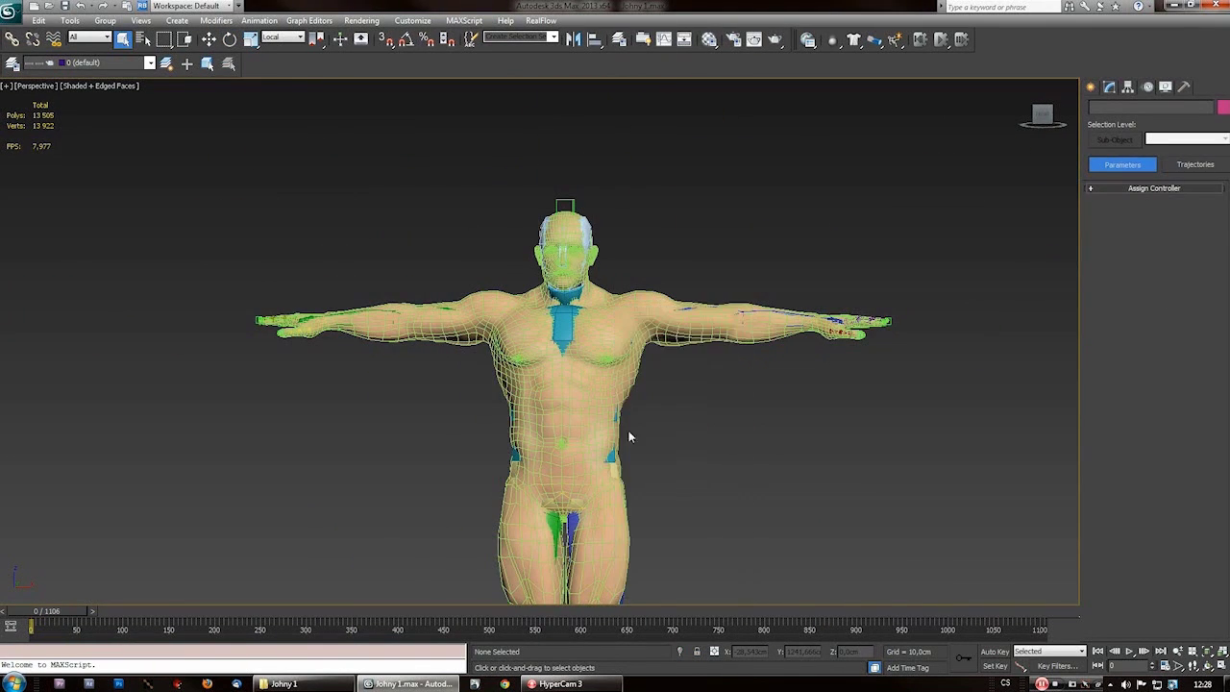
pyautogui.click(575, 430)
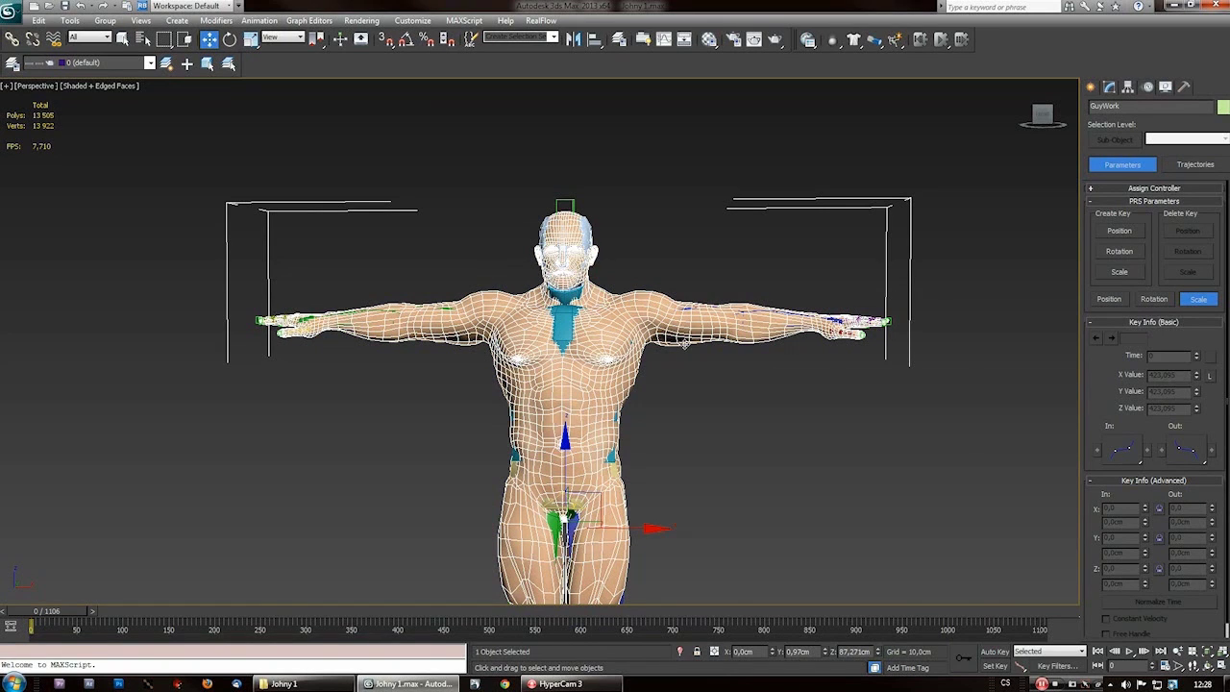
pyautogui.scroll(5, 788, 388)
pyautogui.click(1110, 87)
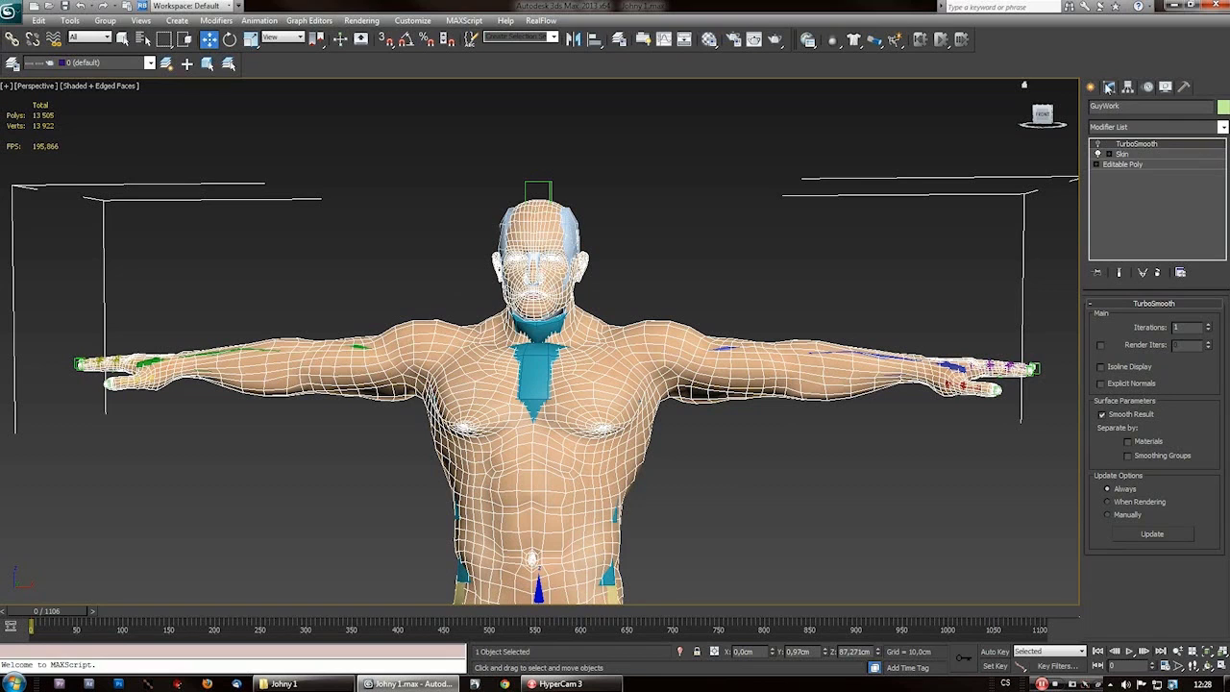
# - Look through the available modifiers and examine the bones assigned in the GuyWork mesh's Skin modifier
pyautogui.click(1146, 127)
pyautogui.scroll(-8, 1124, 577)
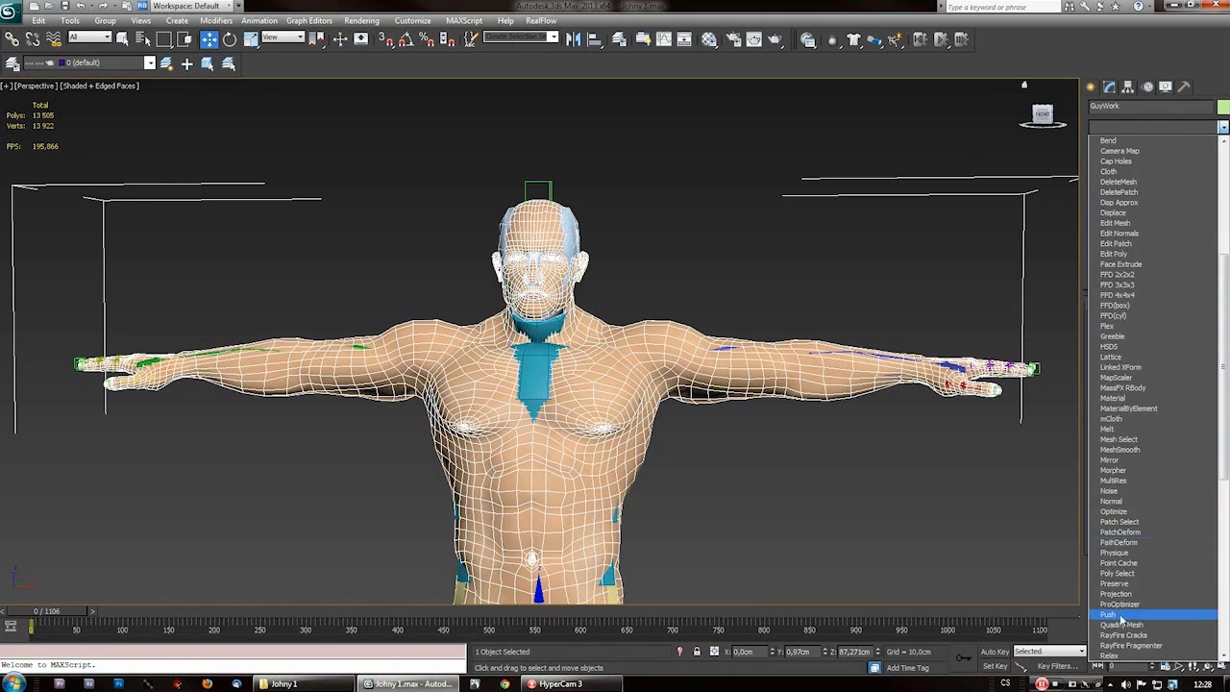
pyautogui.click(1108, 168)
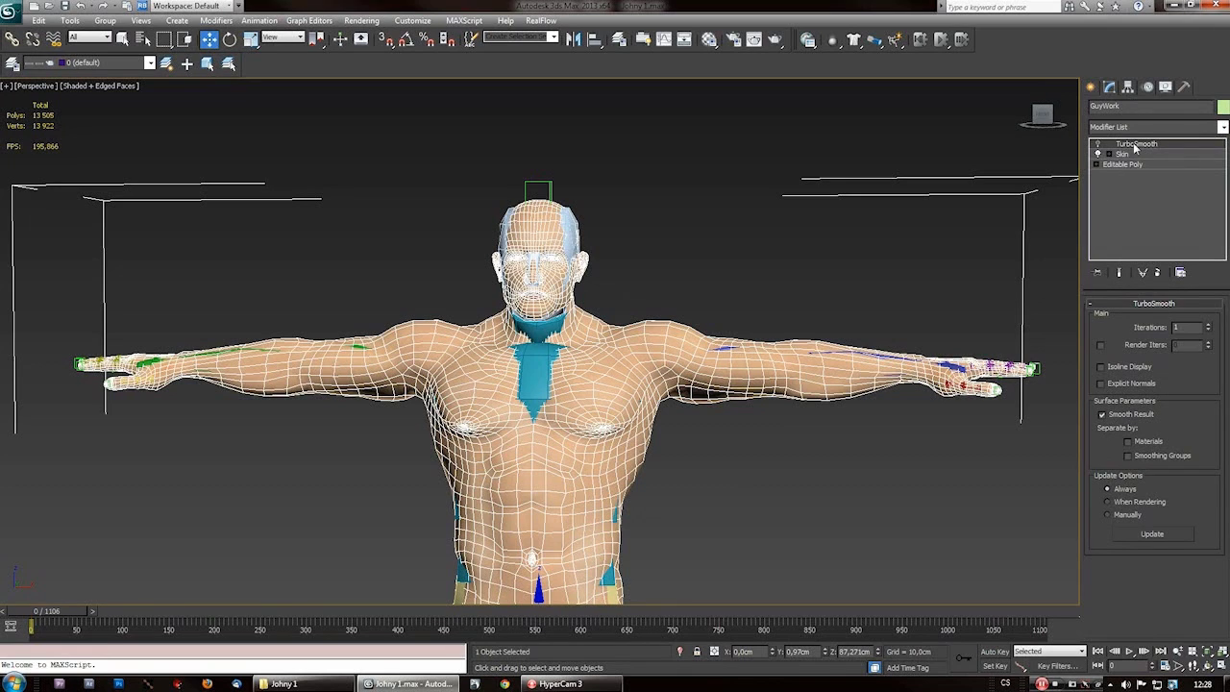
pyautogui.click(1130, 156)
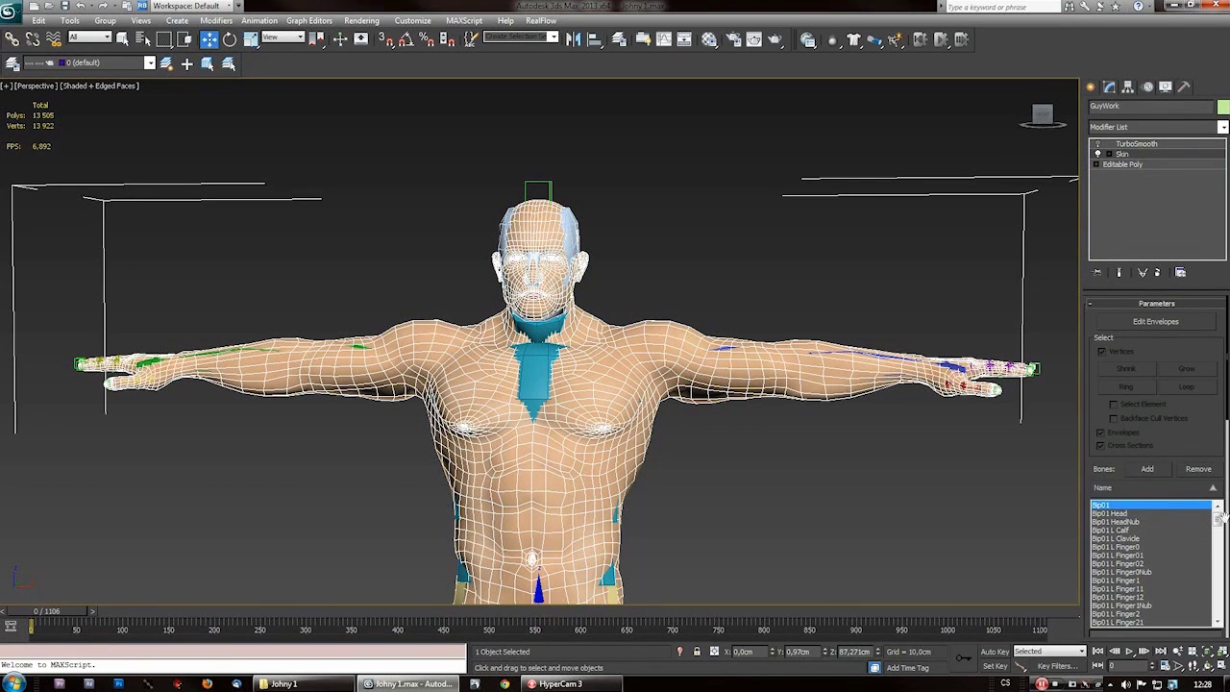
pyautogui.scroll(-15, 1124, 521)
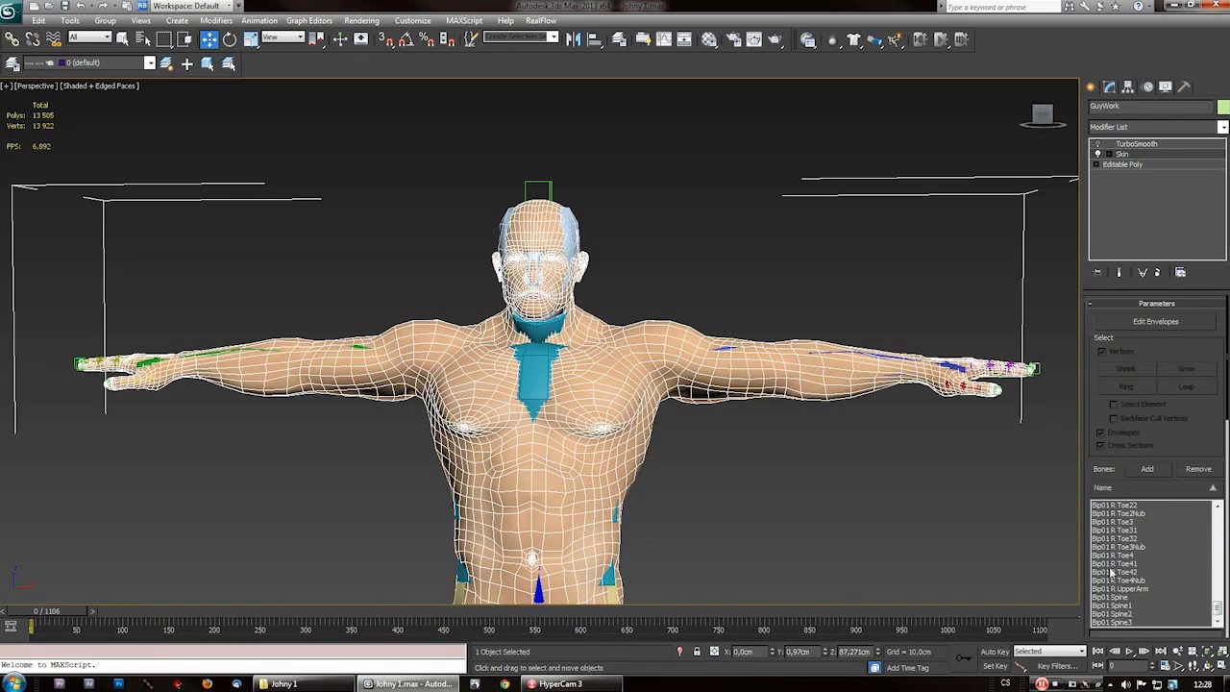
# - Examine how the biped bones fit inside the skinned mesh along the torso, thighs, calves and feet
pyautogui.scroll(5, 509, 453)
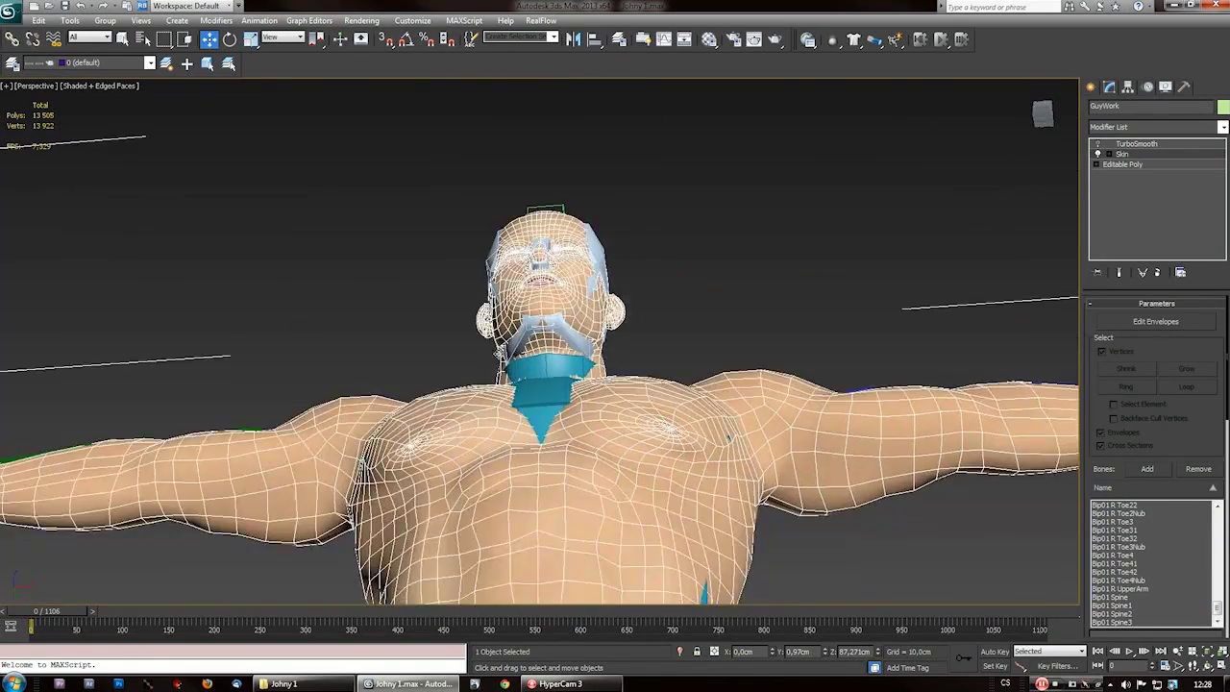
pyautogui.keyDown('alt'); pyautogui.moveTo(510, 453); pyautogui.dragTo(690, 357, button='middle'); pyautogui.keyUp('alt')
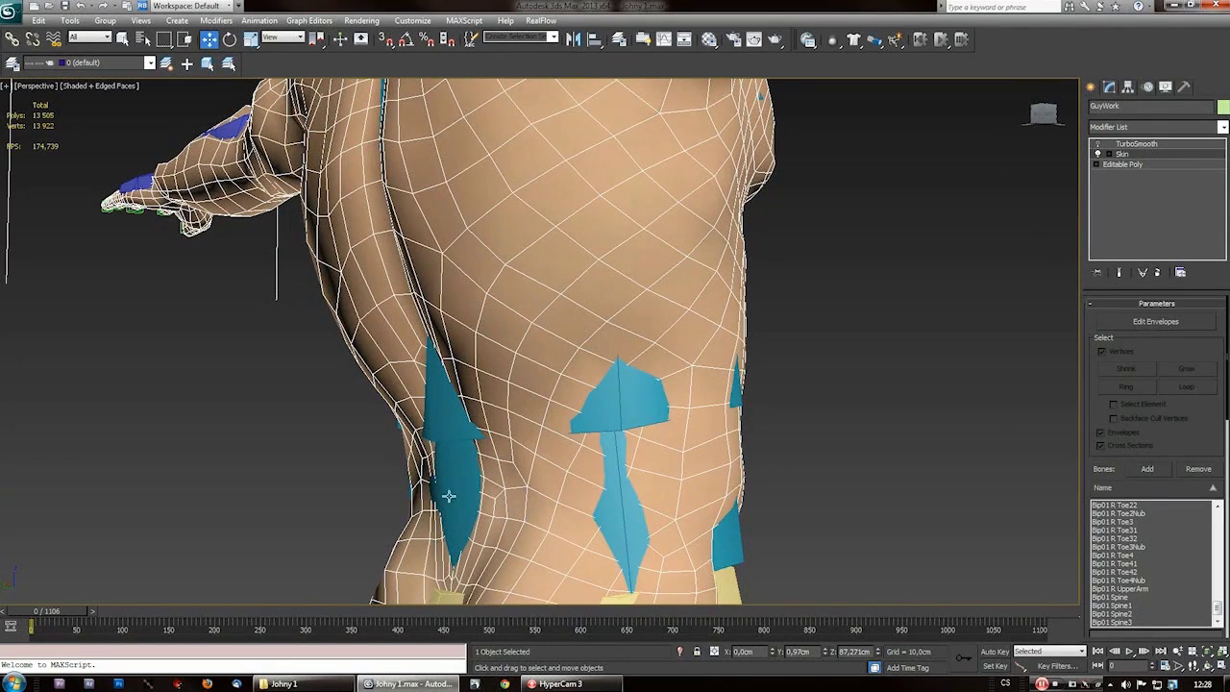
pyautogui.moveTo(449, 495); pyautogui.dragTo(439, 269, button='middle')
pyautogui.scroll(-3, 556, 461)
pyautogui.moveTo(555, 461); pyautogui.dragTo(548, 287, button='middle')
pyautogui.keyDown('alt'); pyautogui.moveTo(560, 365); pyautogui.dragTo(744, 431, button='middle'); pyautogui.keyUp('alt')
pyautogui.moveTo(574, 486); pyautogui.dragTo(575, 115, button='middle')
pyautogui.keyDown('alt'); pyautogui.moveTo(632, 472); pyautogui.dragTo(561, 426, button='middle'); pyautogui.keyUp('alt')
pyautogui.scroll(2, 569, 543)
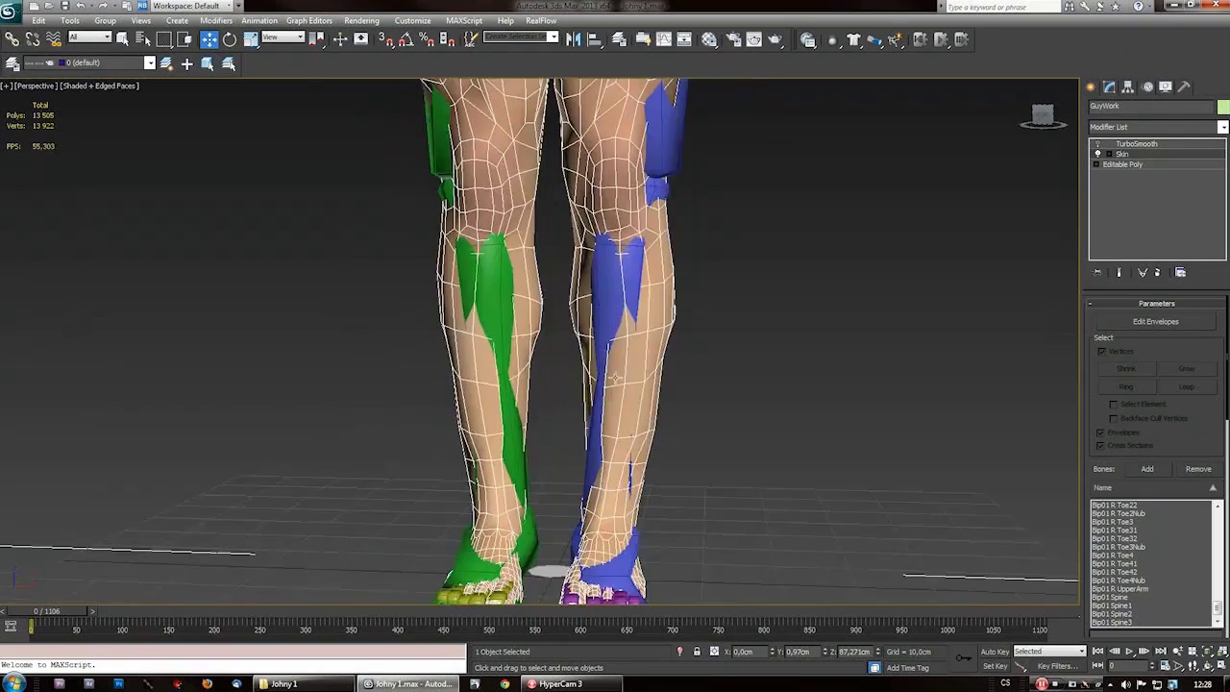
pyautogui.keyDown('alt'); pyautogui.moveTo(632, 483); pyautogui.dragTo(549, 343, button='middle'); pyautogui.keyUp('alt')
pyautogui.scroll(2, 568, 540)
pyautogui.scroll(3, 548, 343)
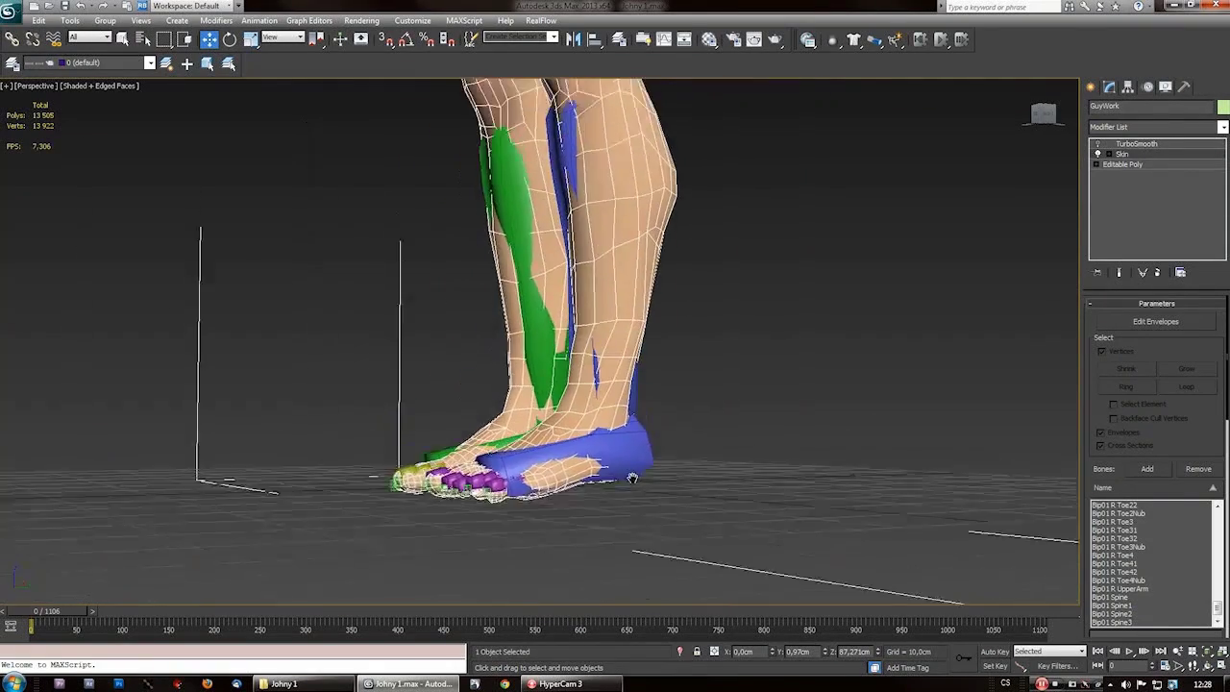
pyautogui.keyDown('alt'); pyautogui.moveTo(632, 478); pyautogui.dragTo(620, 528, button='middle'); pyautogui.keyUp('alt')
pyautogui.keyDown('alt'); pyautogui.moveTo(612, 454); pyautogui.dragTo(533, 232, button='middle'); pyautogui.keyUp('alt')
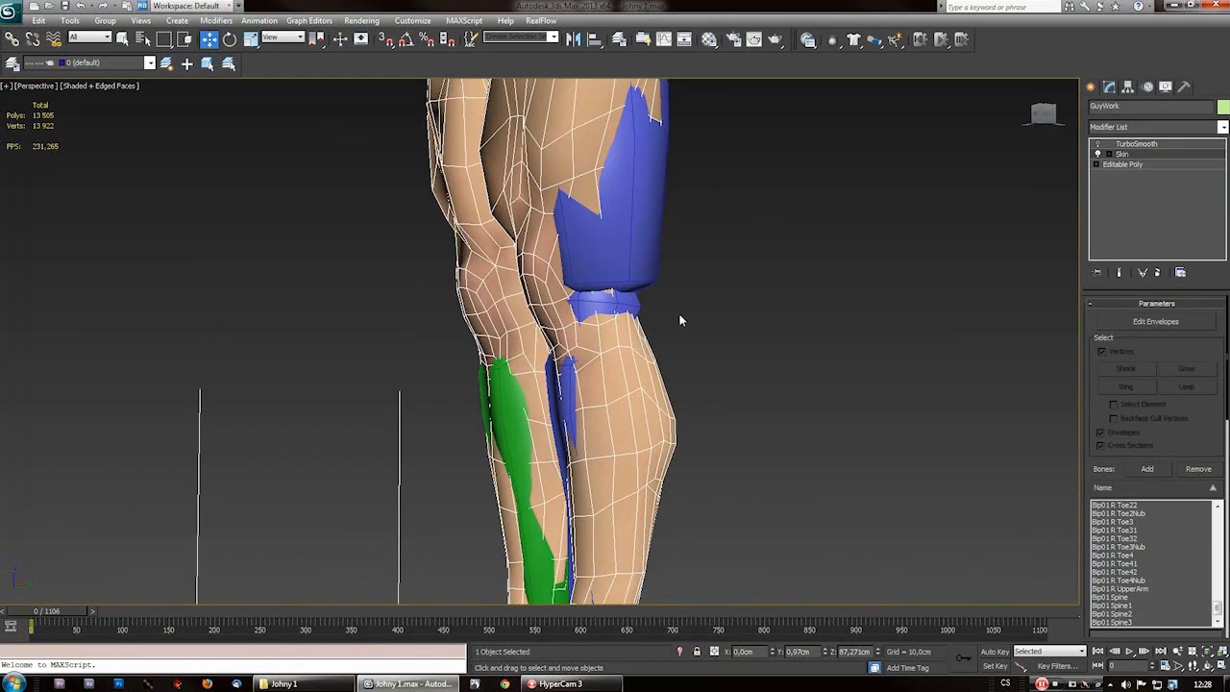
pyautogui.scroll(-3, 678, 319)
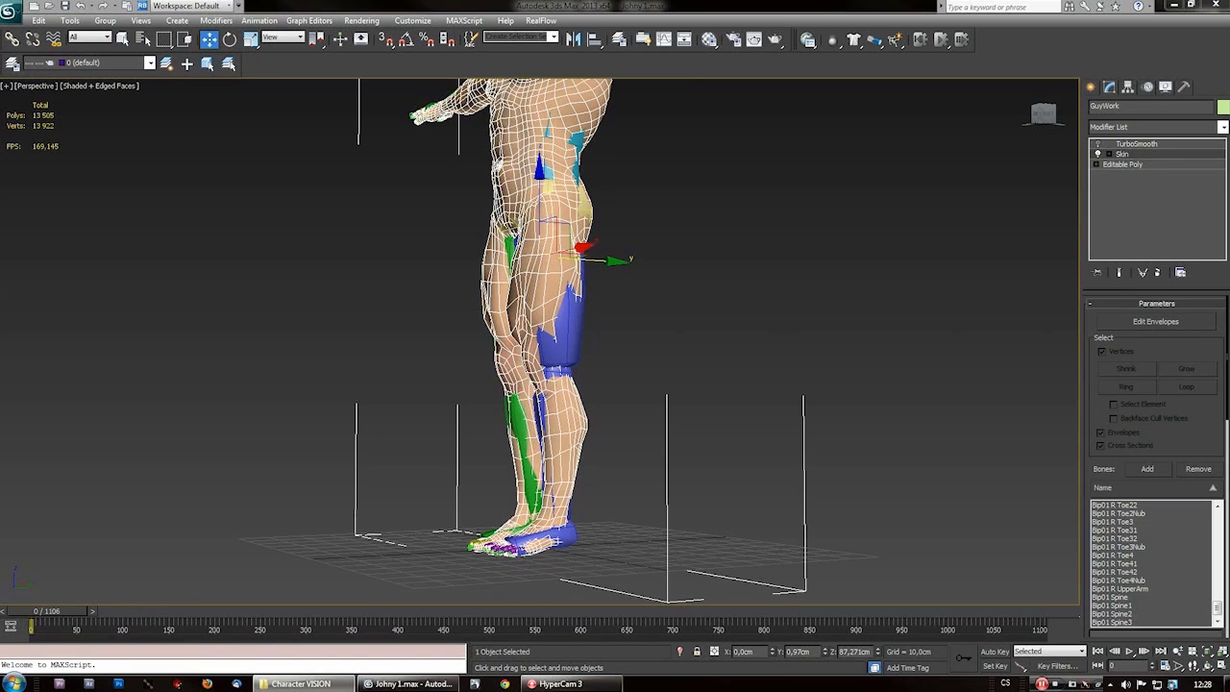
# - Examine how the skinned body mesh covers the biped bones from the torso down to the feet
pyautogui.moveTo(495, 221); pyautogui.dragTo(463, 417, button='middle')
pyautogui.scroll(3, 465, 418)
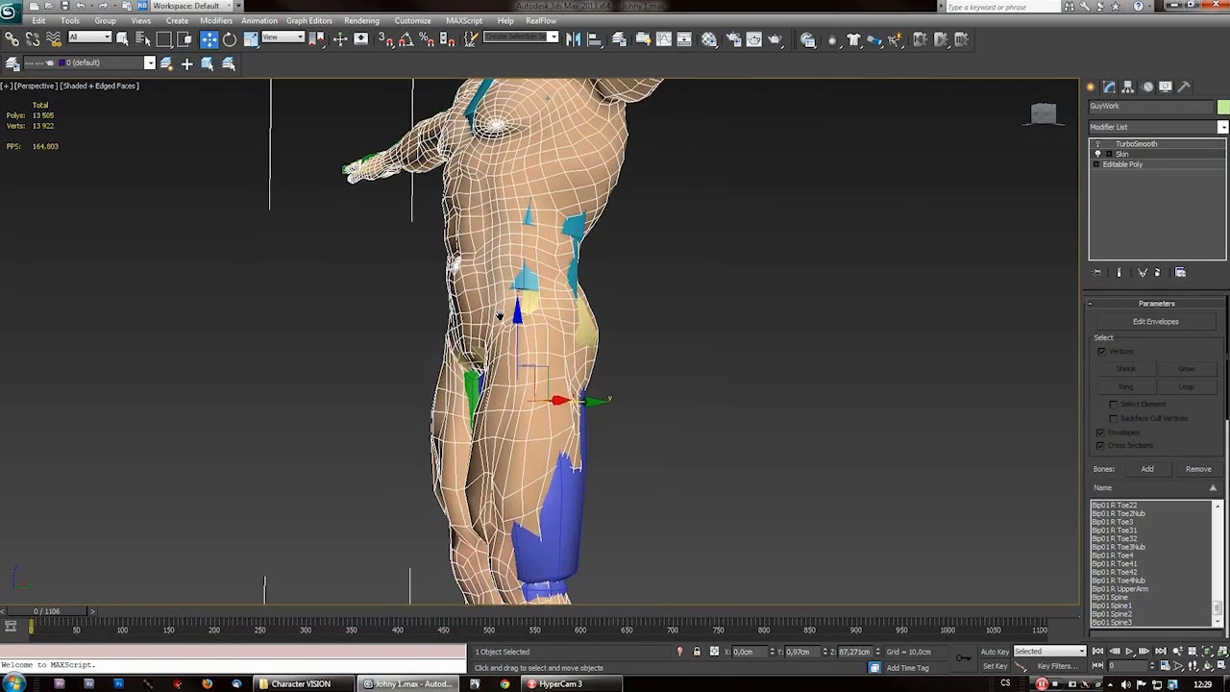
pyautogui.scroll(-3, 500, 321)
pyautogui.keyDown('alt'); pyautogui.moveTo(550, 404); pyautogui.dragTo(500, 317, button='middle'); pyautogui.keyUp('alt')
pyautogui.scroll(2, 553, 344)
pyautogui.scroll(3, 499, 315)
pyautogui.scroll(-3, 500, 315)
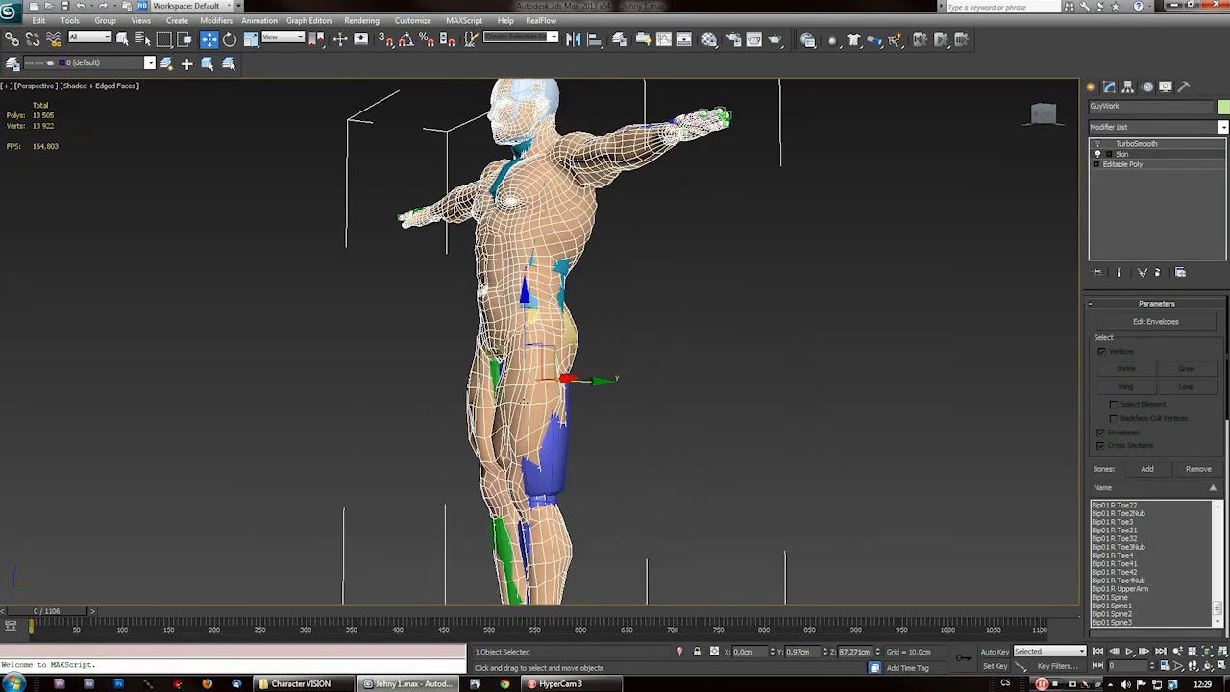
pyautogui.scroll(3, 548, 302)
pyautogui.click(564, 280)
pyautogui.scroll(2, 569, 331)
pyautogui.keyDown('alt'); pyautogui.moveTo(570, 330); pyautogui.dragTo(543, 415, button='middle'); pyautogui.keyUp('alt')
pyautogui.scroll(4, 543, 415)
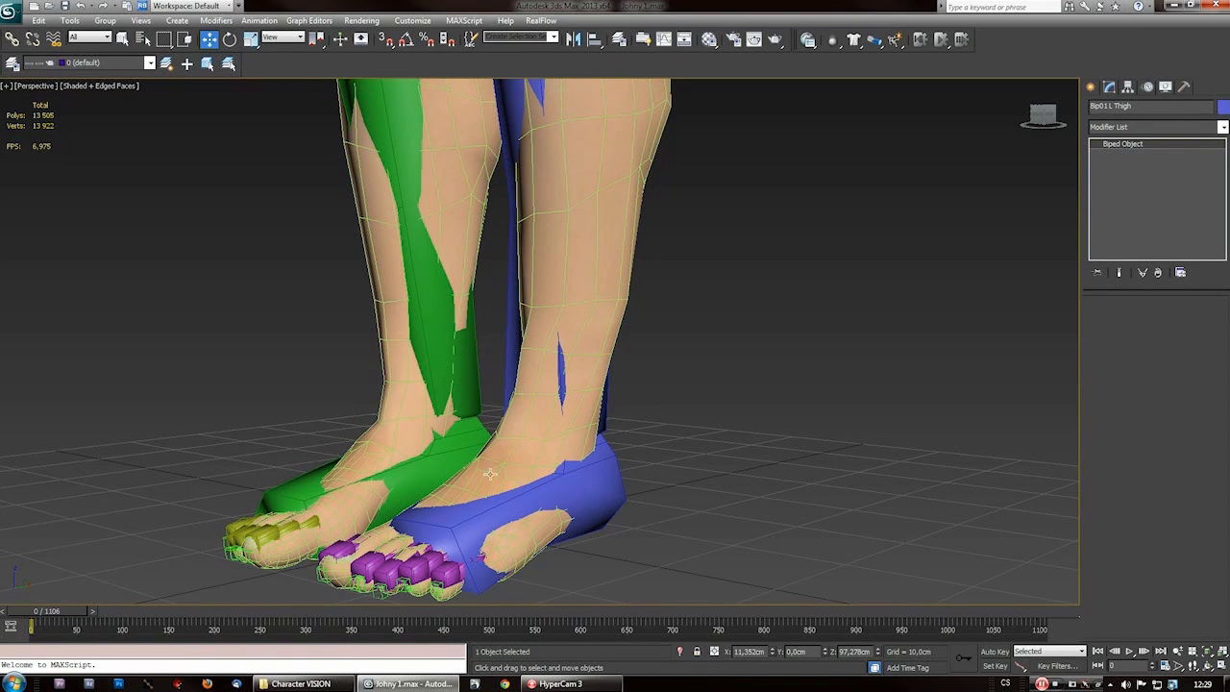
pyautogui.keyDown('alt'); pyautogui.moveTo(599, 438); pyautogui.dragTo(467, 475, button='middle'); pyautogui.keyUp('alt')
pyautogui.moveTo(575, 244); pyautogui.dragTo(512, 495, button='middle')
pyautogui.scroll(-4, 511, 468)
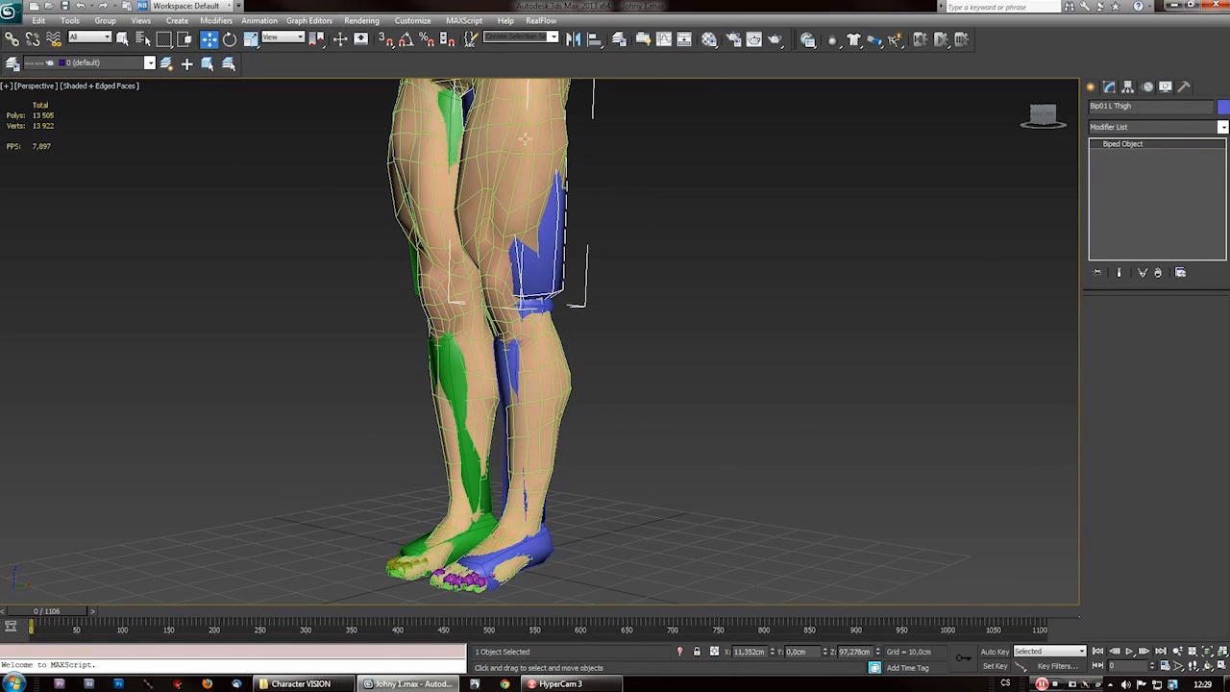
# - Try rotating the left foot bone about its local axes to test the skin deformation, and undo it
pyautogui.click(536, 419)
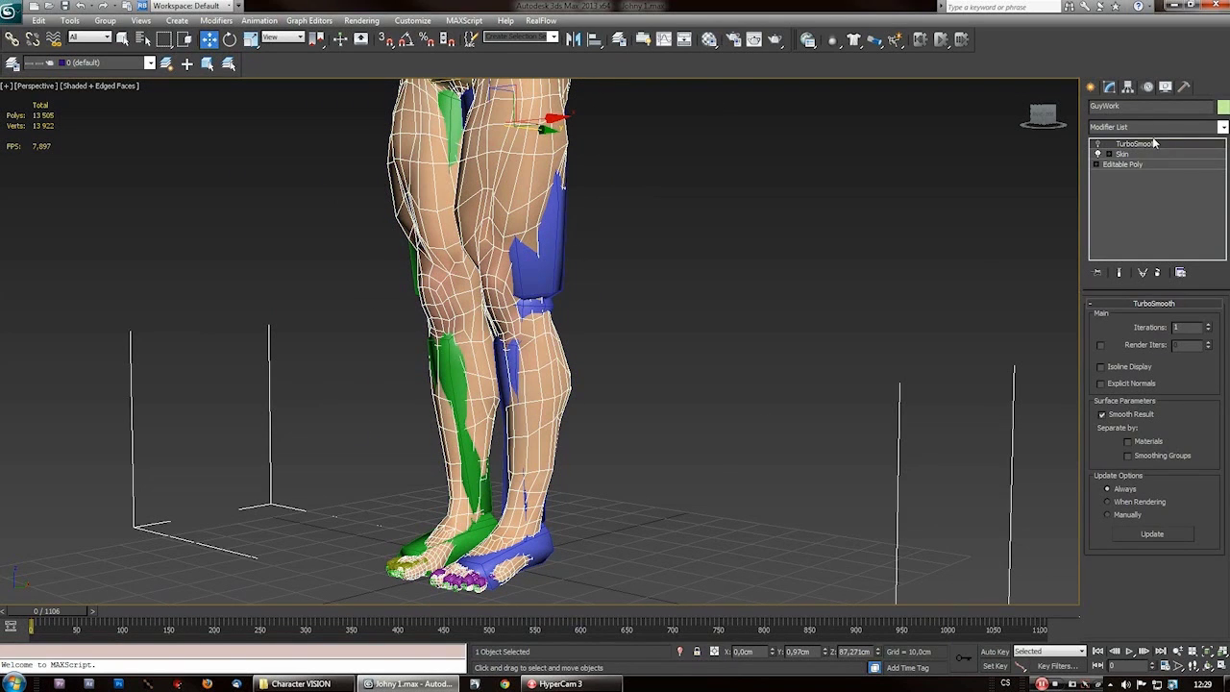
pyautogui.hotkey('ctrl', 'z')
pyautogui.click(535, 425)
pyautogui.click(532, 543)
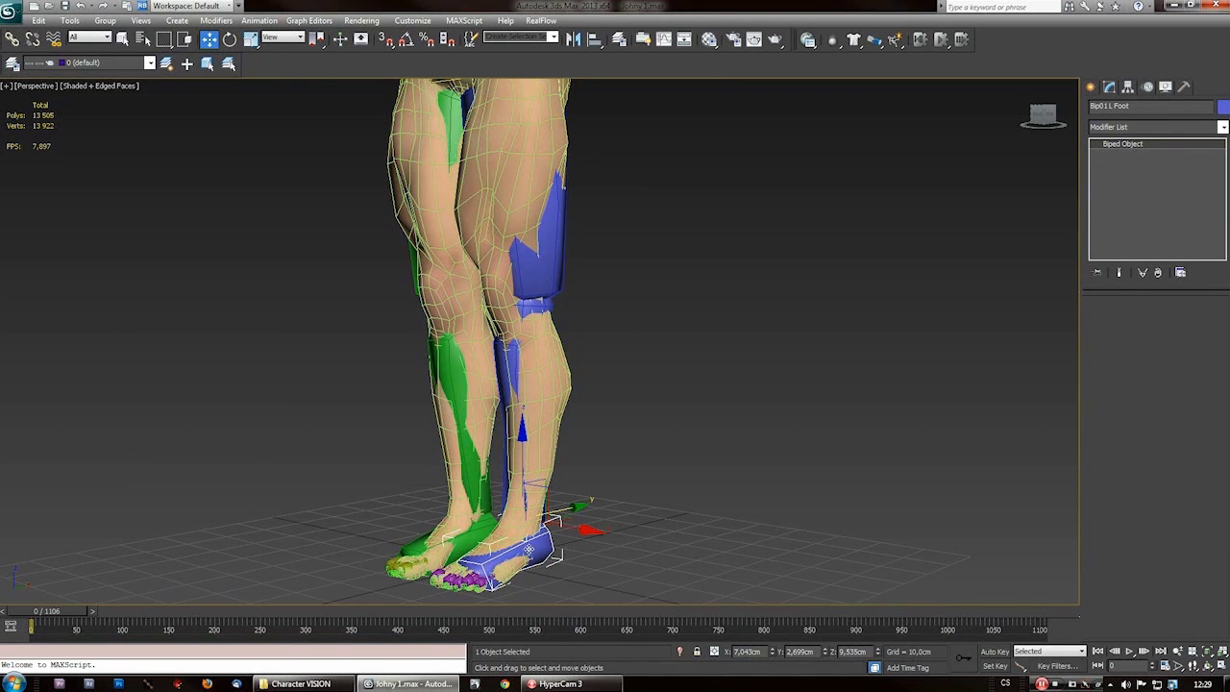
pyautogui.scroll(3, 527, 549)
pyautogui.moveTo(458, 452); pyautogui.dragTo(479, 358, button='middle')
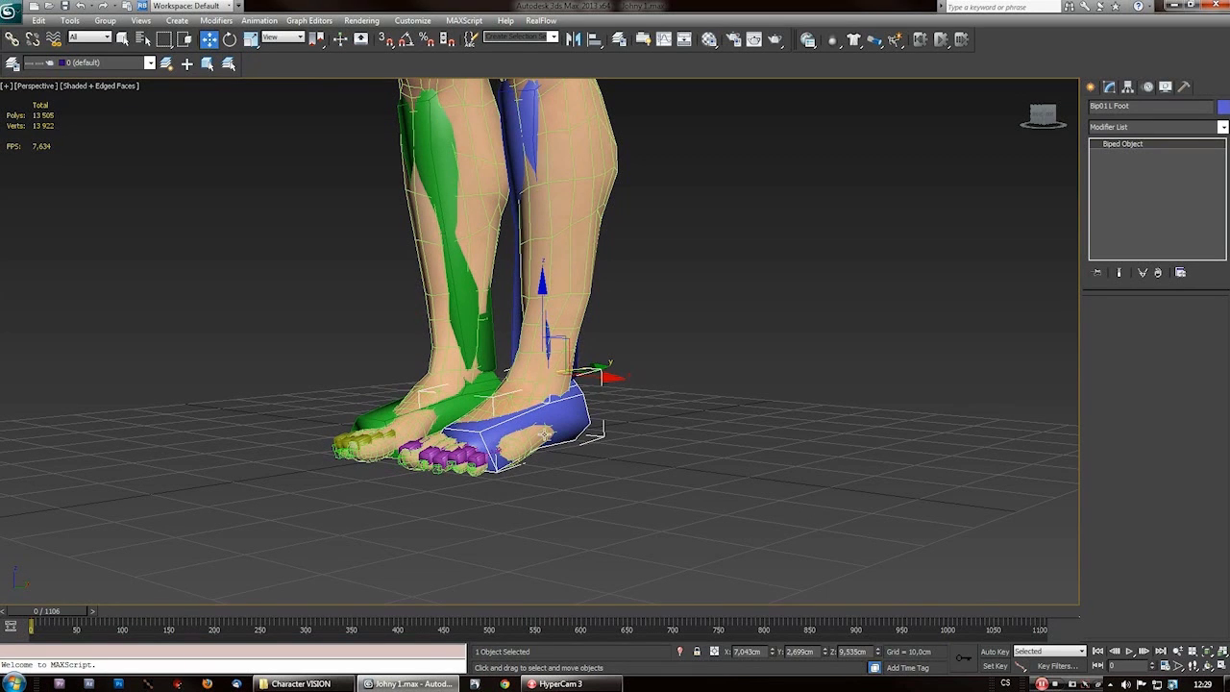
pyautogui.rightClick(560, 386)
pyautogui.click(625, 408)
pyautogui.moveTo(493, 342); pyautogui.dragTo(506, 307)
pyautogui.hotkey('ctrl', 'z')
pyautogui.hotkey('ctrl', 'z')
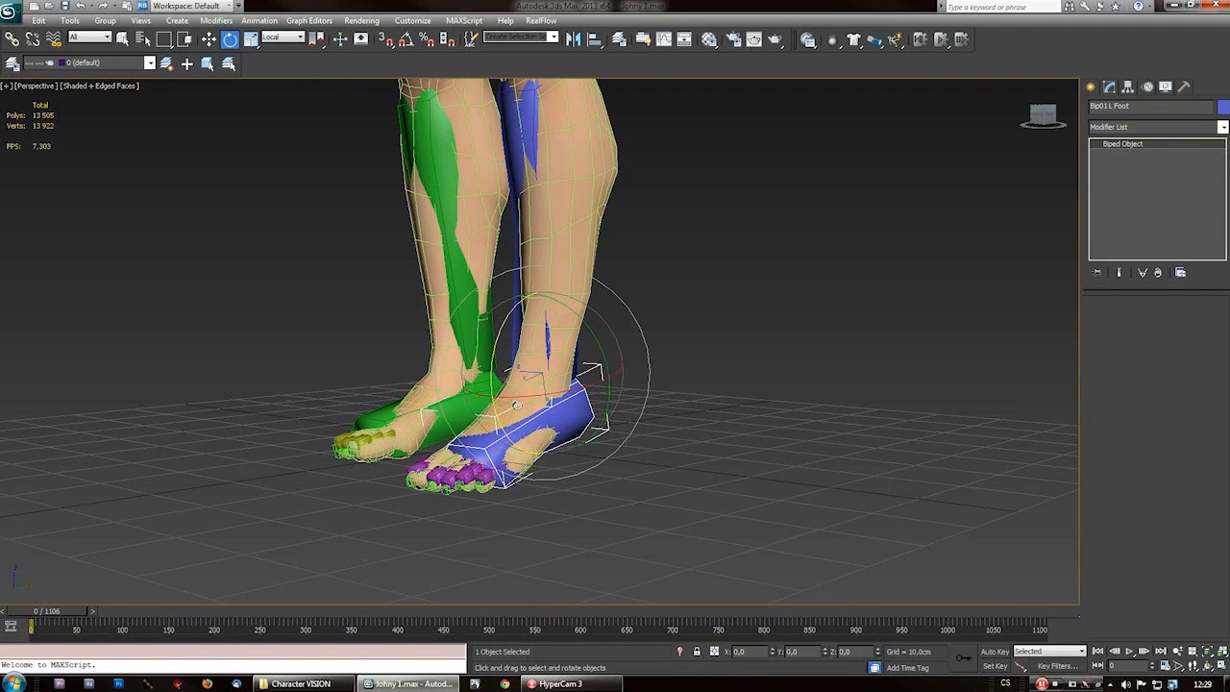
# - Examine the skinned body's torso, arms and head for areas where the biped bones poke through the mesh
pyautogui.moveTo(499, 164); pyautogui.dragTo(487, 396, button='middle')
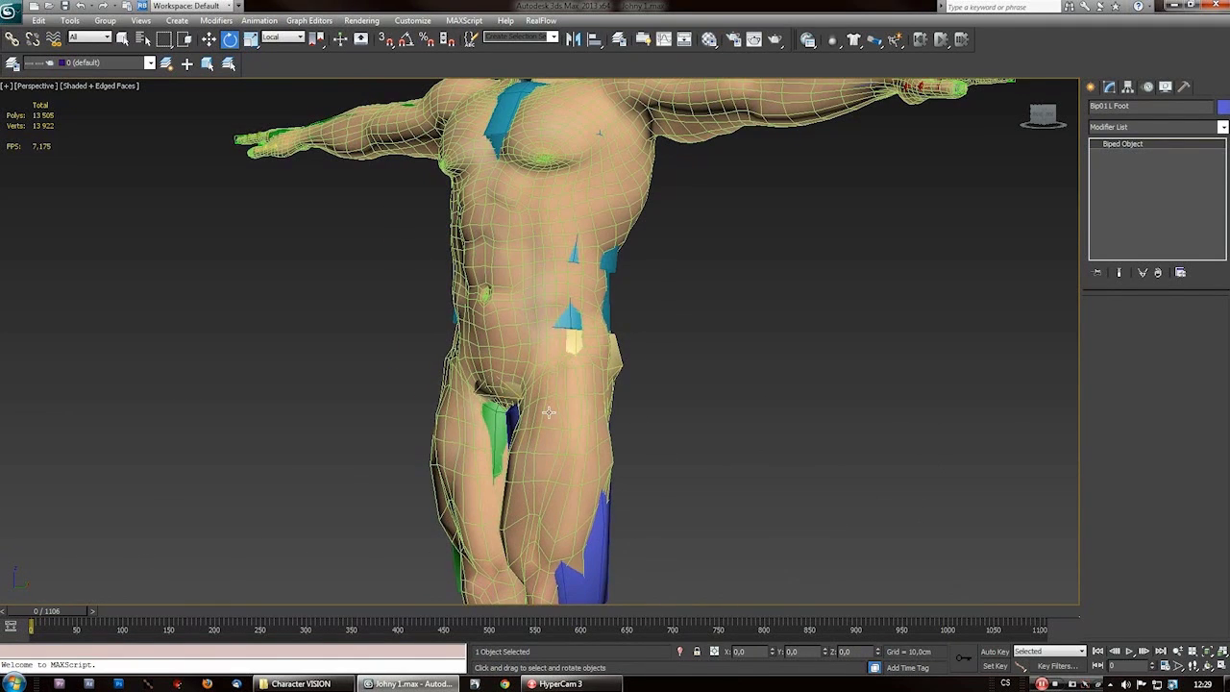
pyautogui.hotkey('shift', 'z')
pyautogui.hotkey('shift', 'z')
pyautogui.hotkey('shift', 'z')
pyautogui.hotkey('shift', 'y')
pyautogui.hotkey('shift', 'y')
pyautogui.hotkey('shift', 'y')
pyautogui.moveTo(546, 317); pyautogui.dragTo(512, 427, button='middle')
pyautogui.keyDown('alt'); pyautogui.moveTo(511, 428); pyautogui.dragTo(544, 410, button='middle'); pyautogui.keyUp('alt')
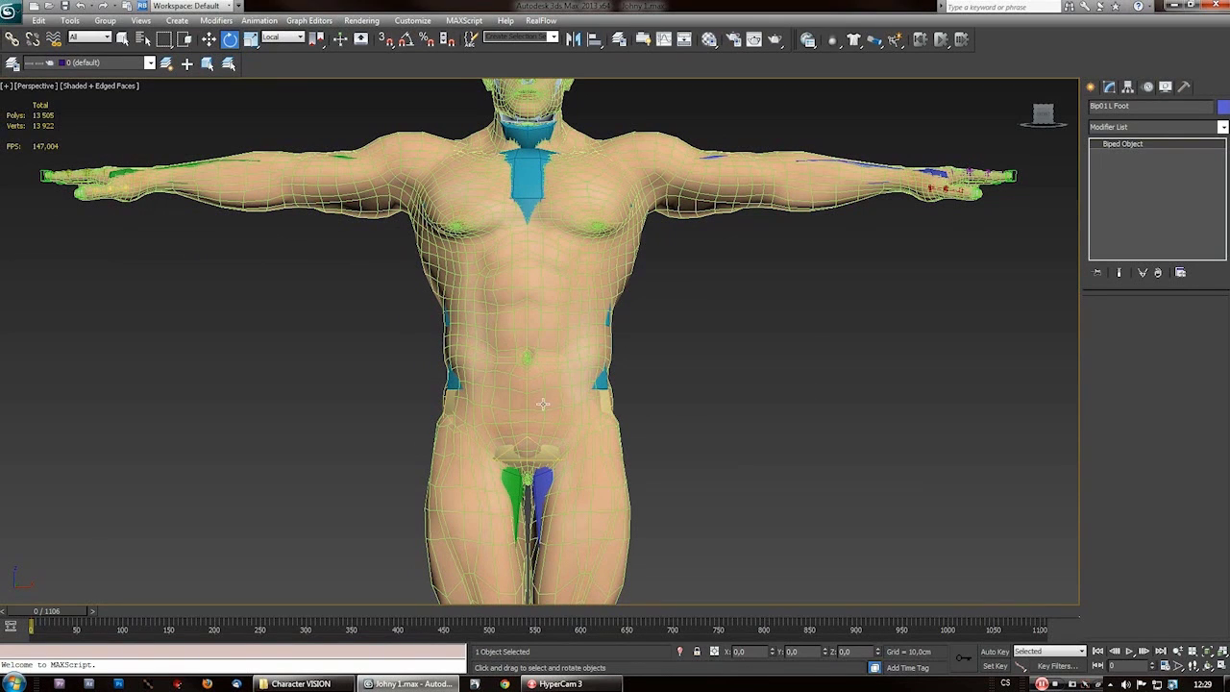
pyautogui.moveTo(549, 420); pyautogui.dragTo(551, 494, button='middle')
pyautogui.scroll(3, 489, 336)
pyautogui.scroll(-3, 500, 307)
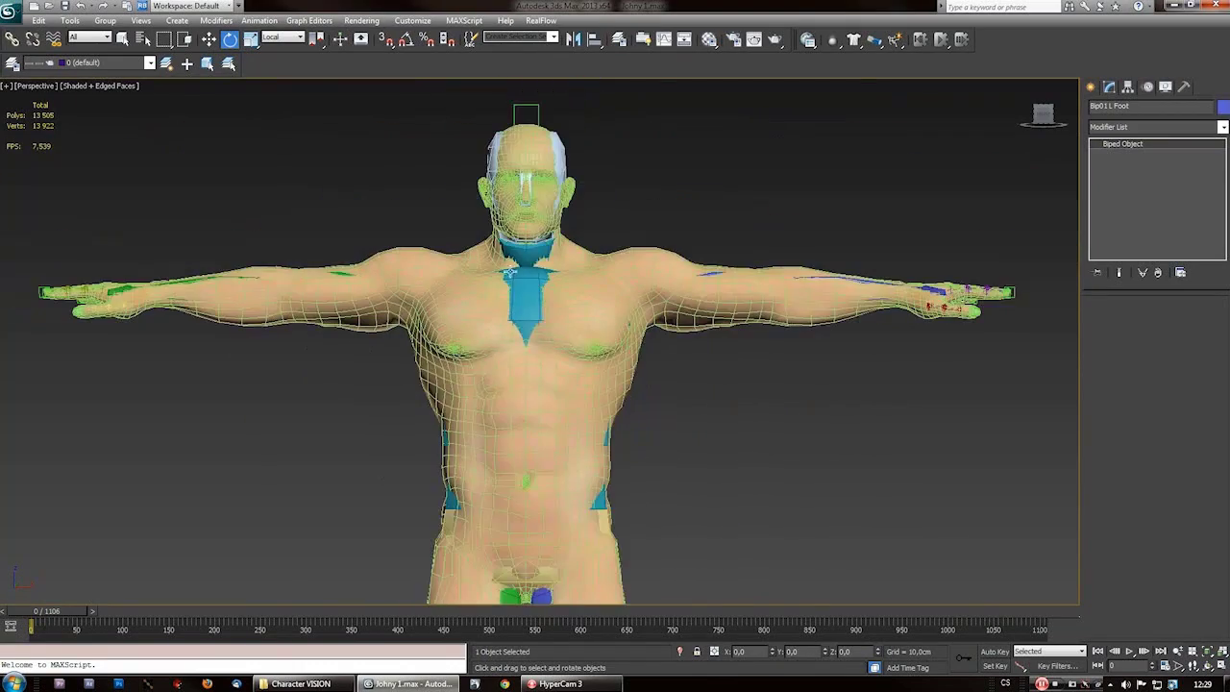
# - Delete the Skin modifier from the GuyWork body mesh, keeping TurboSmooth and Editable Poly
pyautogui.click(530, 334)
pyautogui.rightClick(739, 364)
pyautogui.click(769, 379)
pyautogui.moveTo(577, 382); pyautogui.dragTo(607, 433, button='middle')
pyautogui.scroll(3, 618, 408)
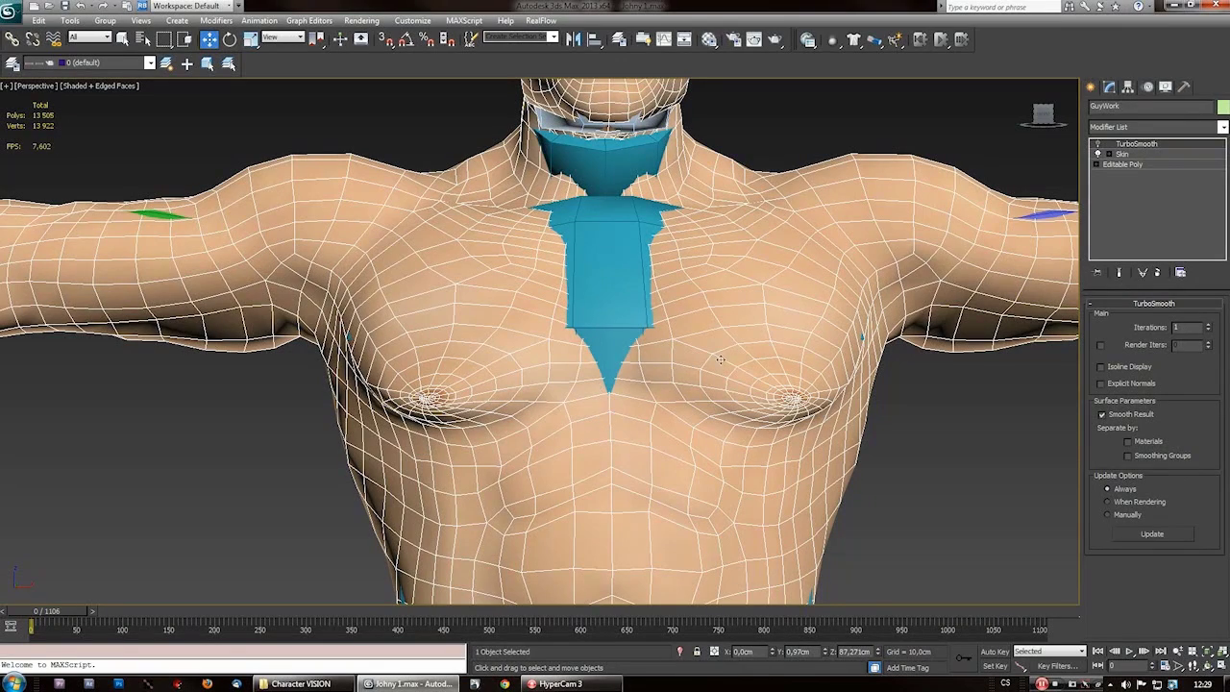
pyautogui.scroll(-5, 635, 424)
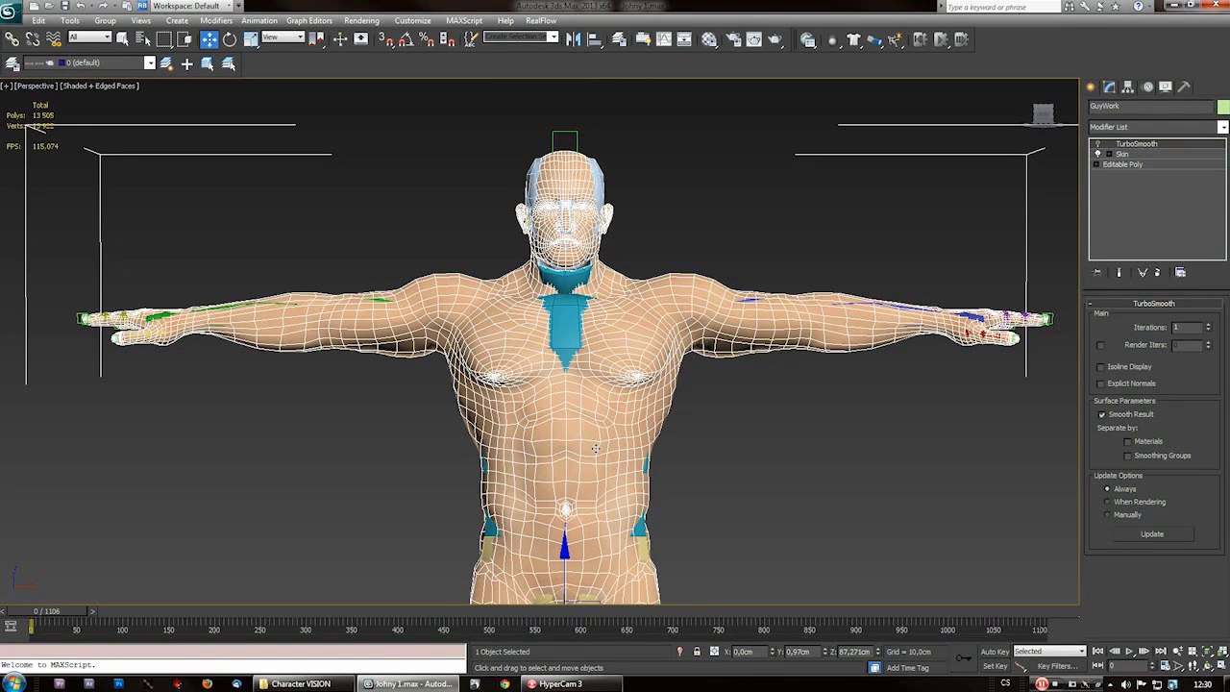
pyautogui.click(1122, 154)
pyautogui.rightClick(1123, 153)
pyautogui.click(1125, 178)
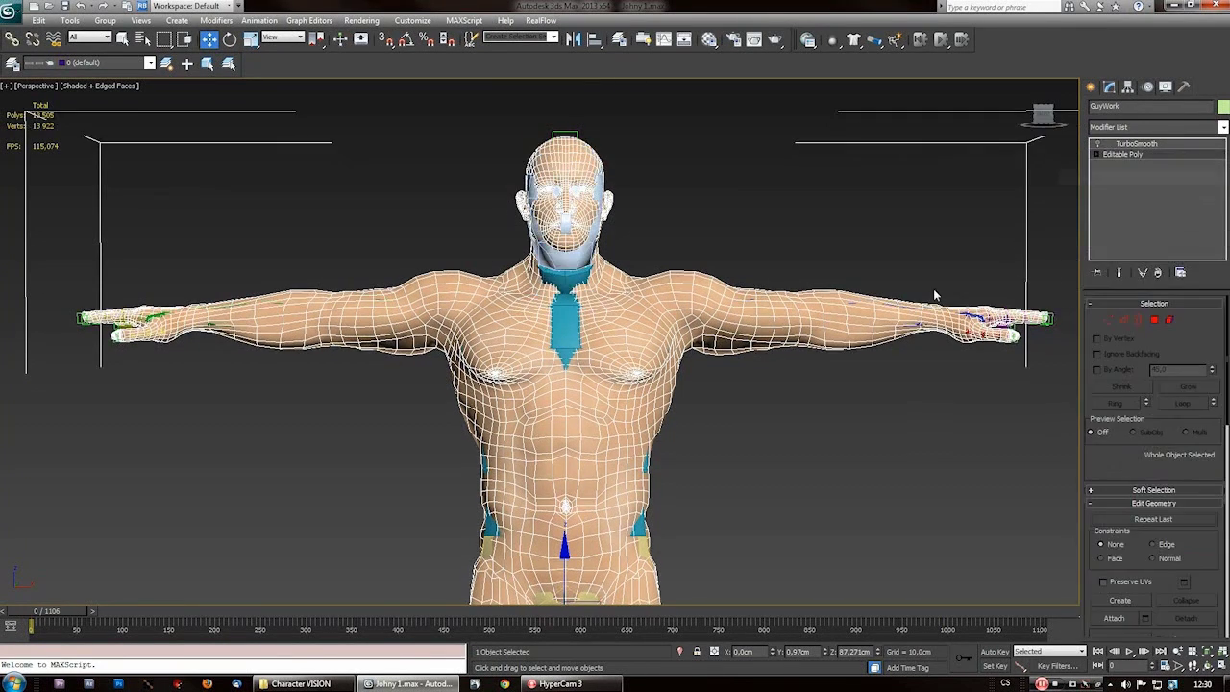
# - Add a new Skin modifier above TurboSmooth on the GuyWork body mesh
pyautogui.moveTo(721, 363); pyautogui.dragTo(696, 253, button='middle')
pyautogui.scroll(-3, 694, 254)
pyautogui.moveTo(686, 307); pyautogui.dragTo(629, 373, button='middle')
pyautogui.scroll(4, 629, 374)
pyautogui.click(1138, 145)
pyautogui.click(1157, 128)
pyautogui.moveTo(1222, 216); pyautogui.dragTo(1218, 491)
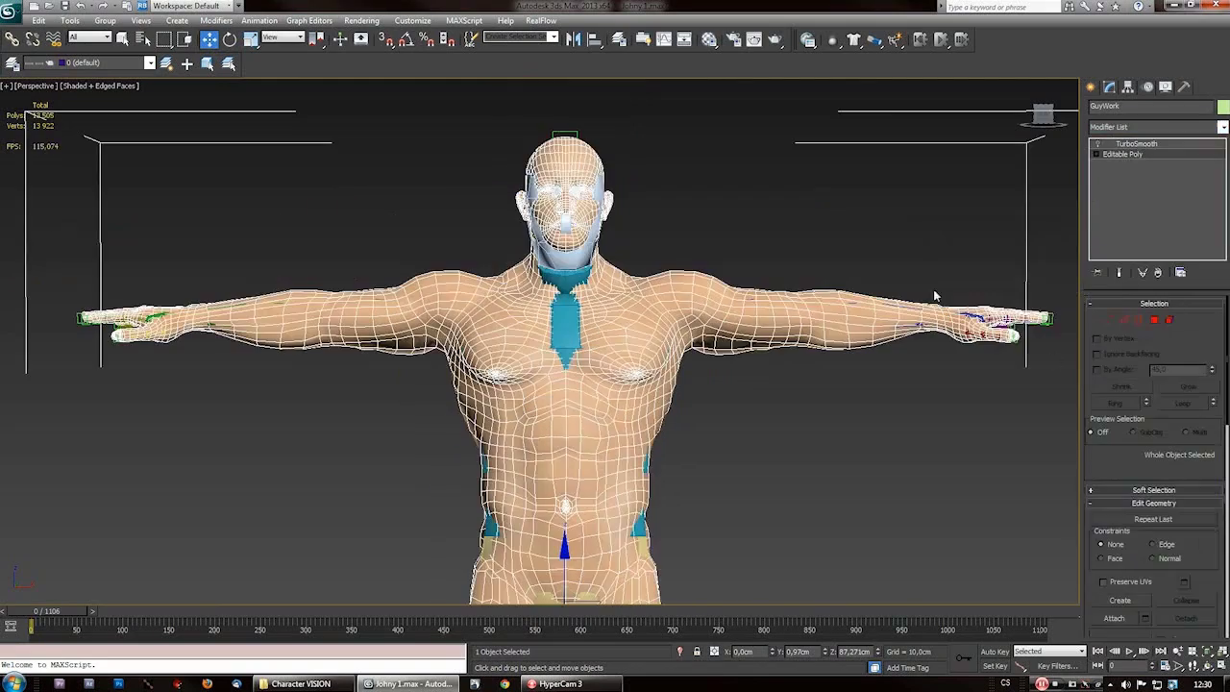
pyautogui.moveTo(718, 357); pyautogui.dragTo(729, 316, button='middle')
pyautogui.moveTo(685, 380); pyautogui.dragTo(695, 279, button='middle')
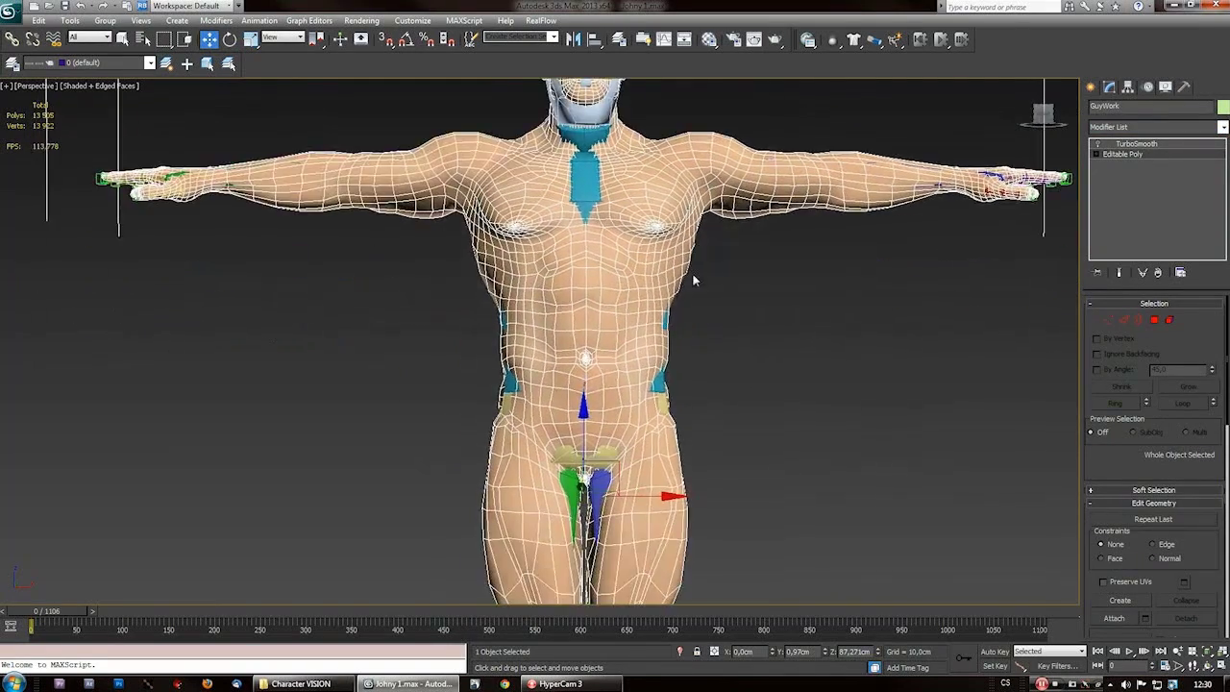
pyautogui.scroll(-4, 693, 279)
pyautogui.moveTo(652, 334); pyautogui.dragTo(637, 426, button='middle')
pyautogui.scroll(5, 634, 401)
pyautogui.click(1143, 144)
pyautogui.click(1157, 128)
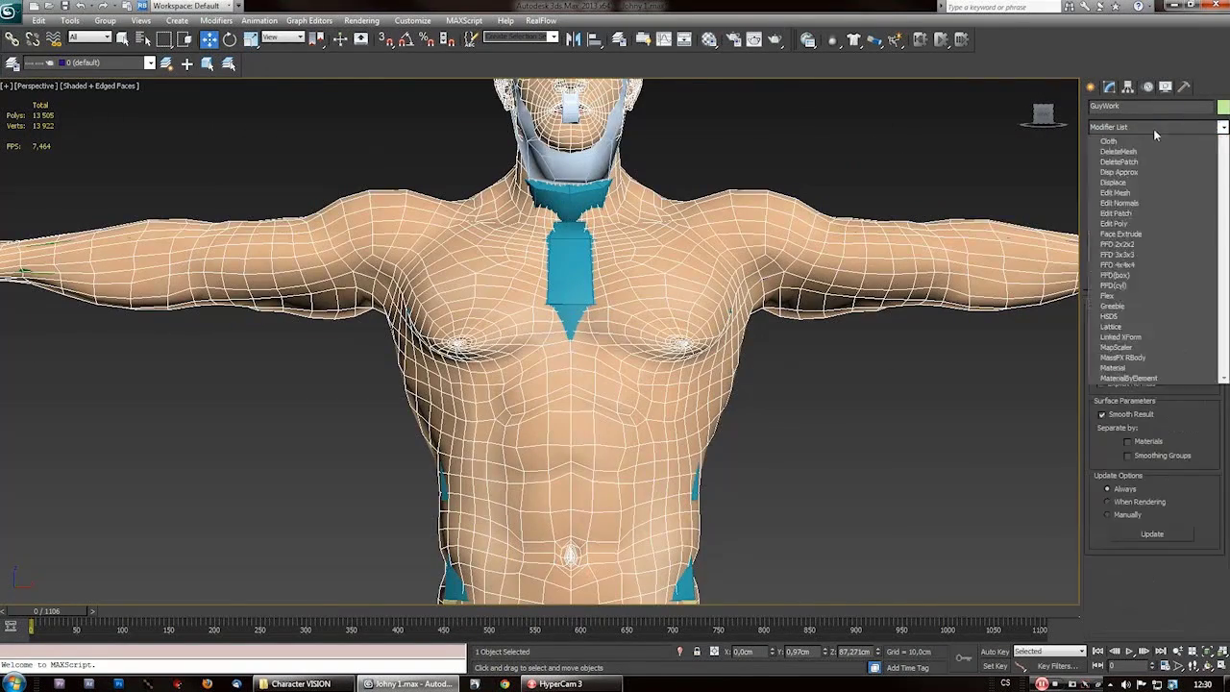
pyautogui.moveTo(1223, 192); pyautogui.dragTo(1223, 475)
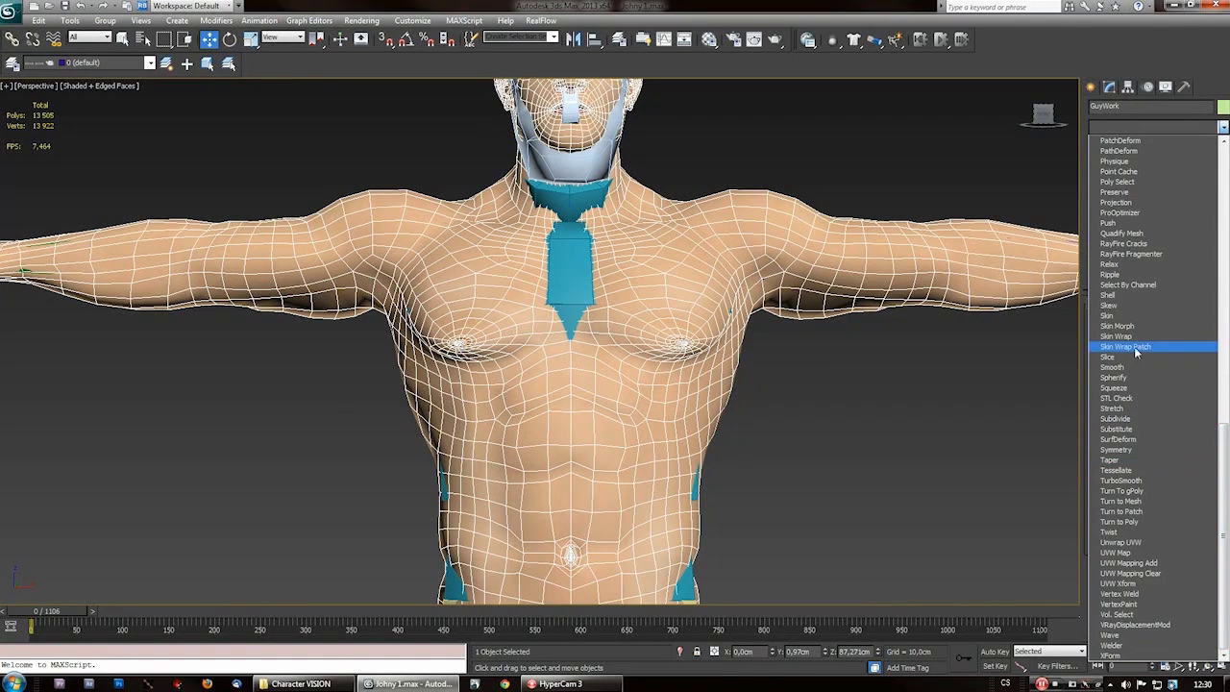
pyautogui.click(1123, 316)
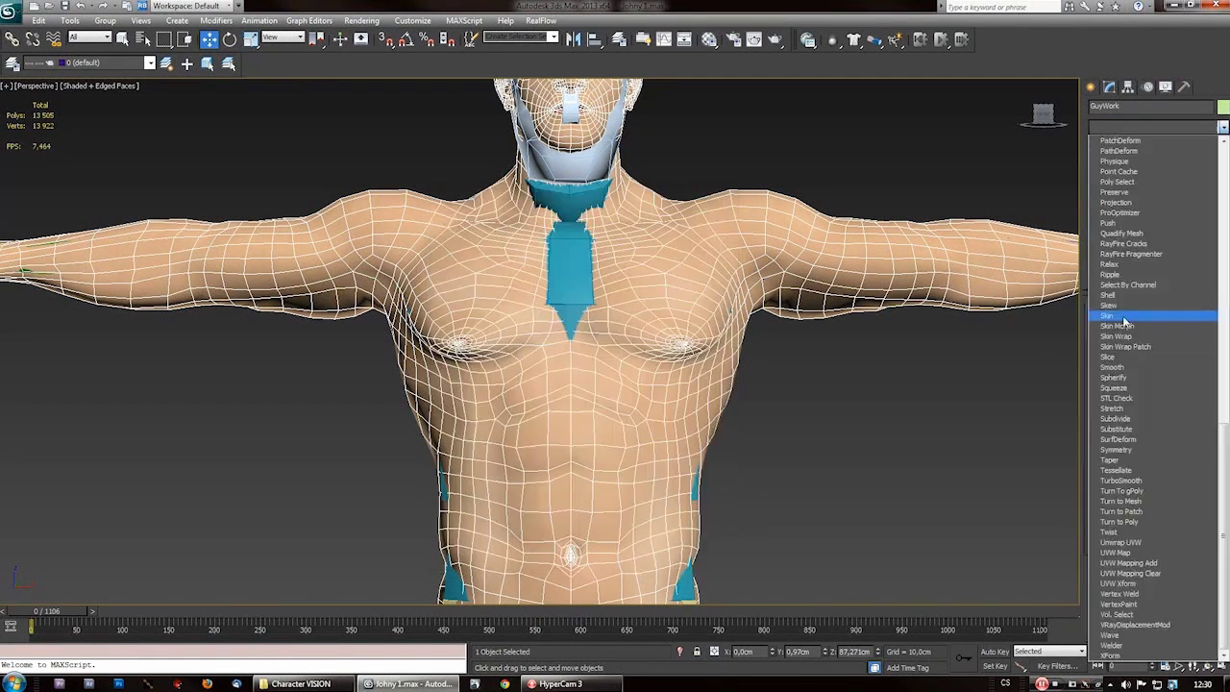
pyautogui.click(1122, 316)
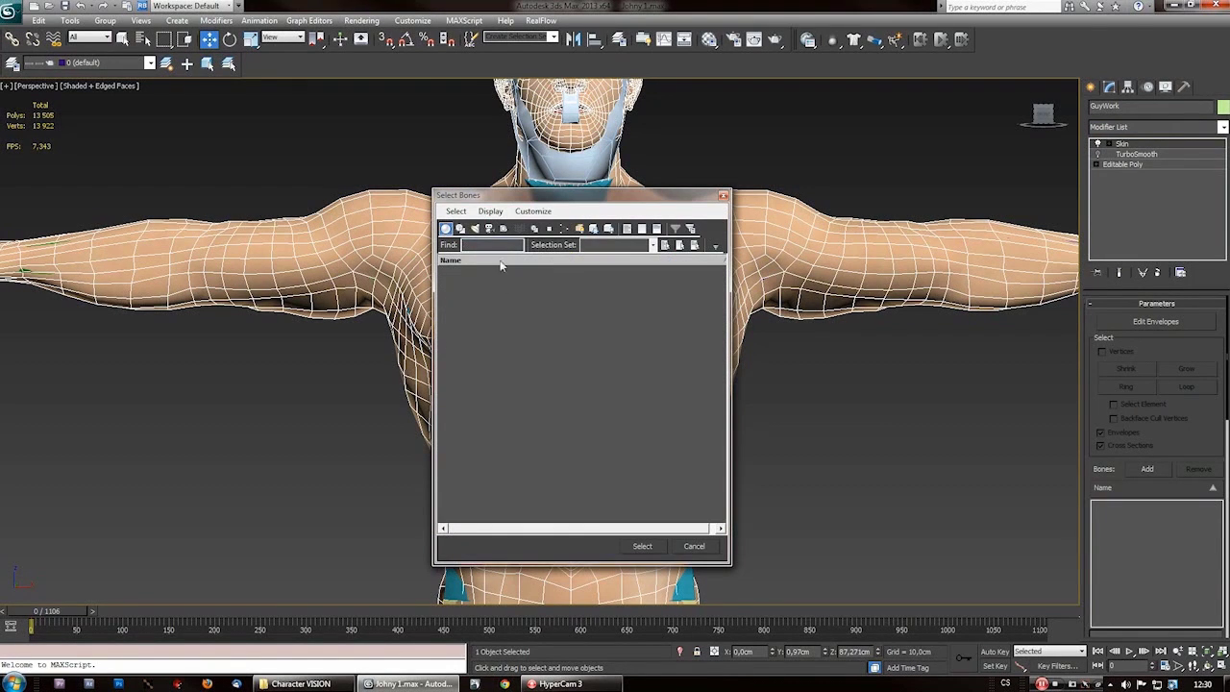
# - List the bone objects for the Skin modifier and add all the Bip01 bones to it
pyautogui.click(565, 228)
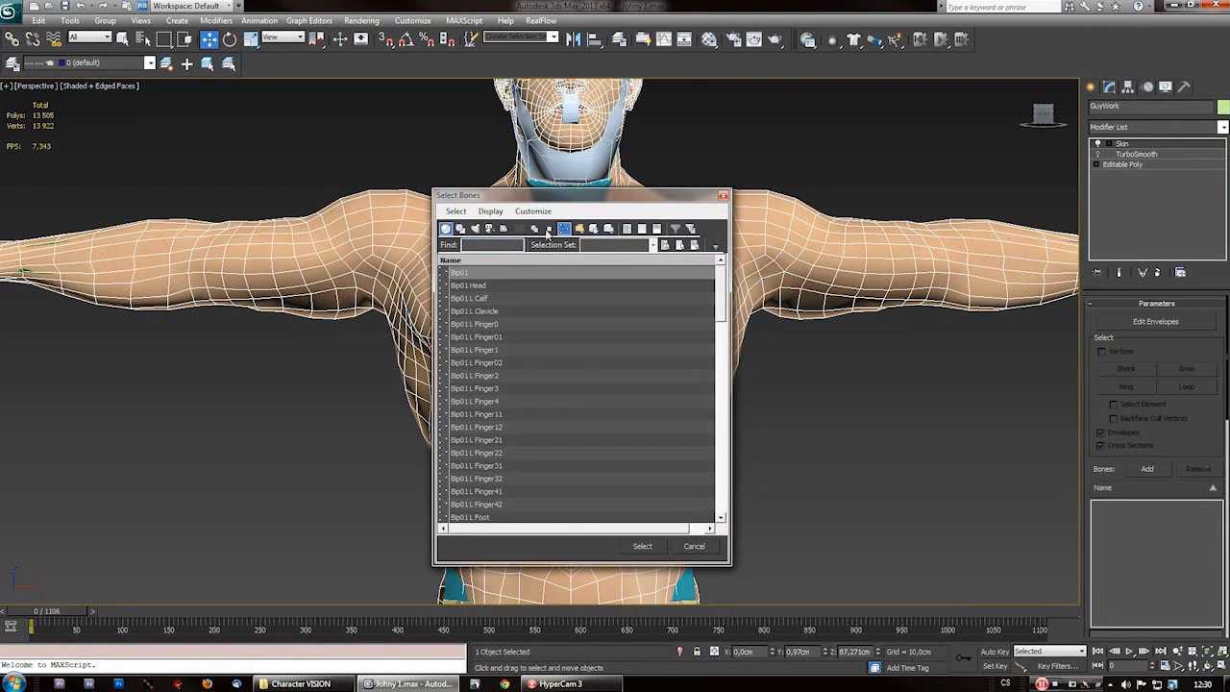
pyautogui.click(483, 324)
pyautogui.hotkey('ctrl', 'a')
pyautogui.click(642, 546)
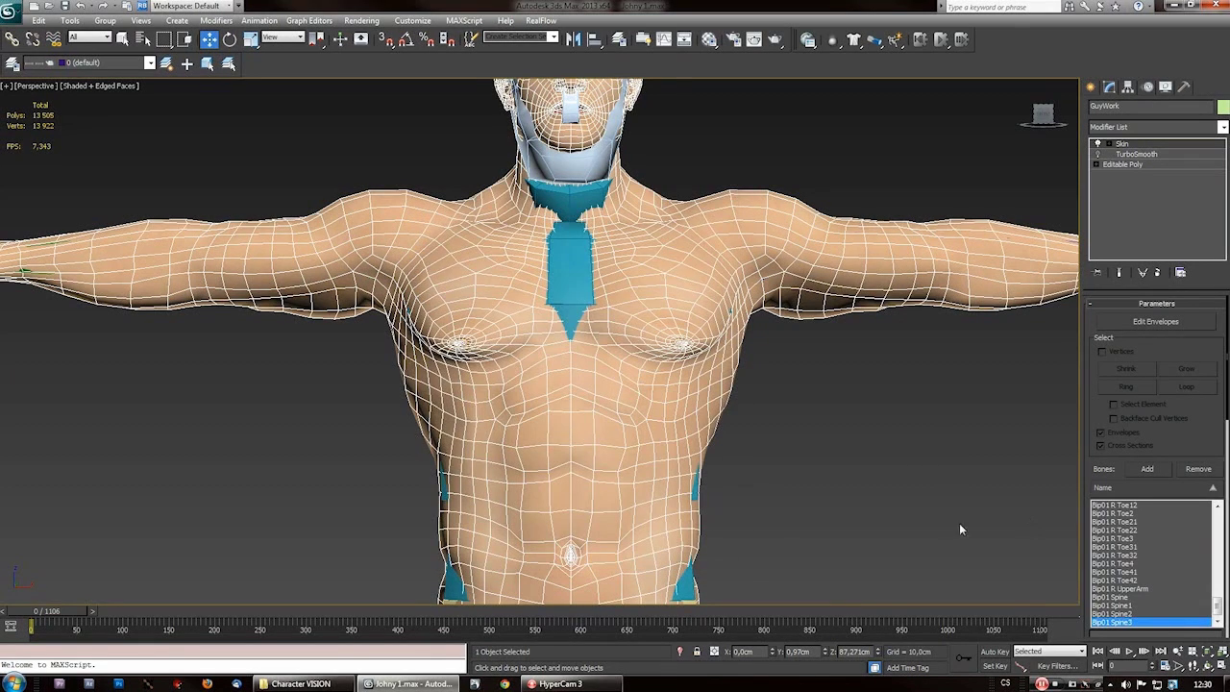
# - Examine the newly skinned mesh around the head, chest, shoulders and left arm
pyautogui.scroll(-2, 722, 482)
pyautogui.press('z')
pyautogui.moveTo(631, 343); pyautogui.dragTo(616, 394, button='middle')
pyautogui.scroll(4, 554, 286)
pyautogui.moveTo(554, 286); pyautogui.dragTo(611, 463, button='middle')
pyautogui.scroll(1, 611, 464)
pyautogui.scroll(2, 730, 425)
pyautogui.moveTo(730, 425); pyautogui.dragTo(688, 394, button='middle')
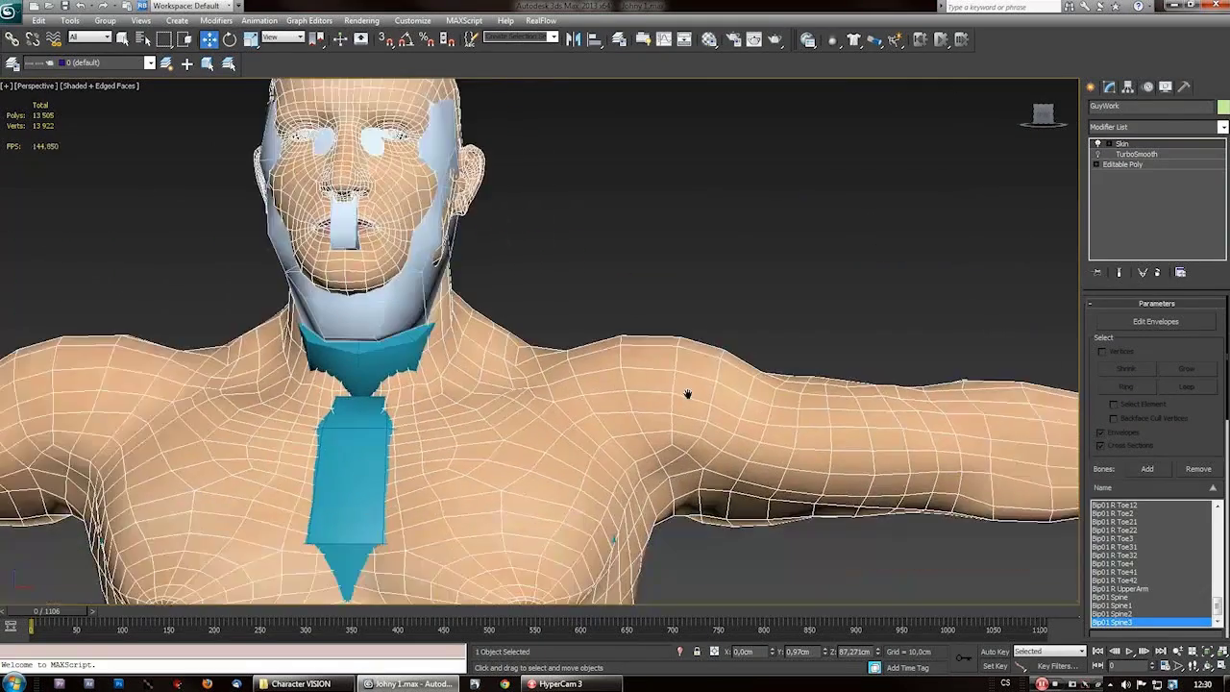
pyautogui.scroll(-3, 688, 394)
pyautogui.scroll(1, 751, 431)
pyautogui.moveTo(950, 408); pyautogui.dragTo(931, 412, button='middle')
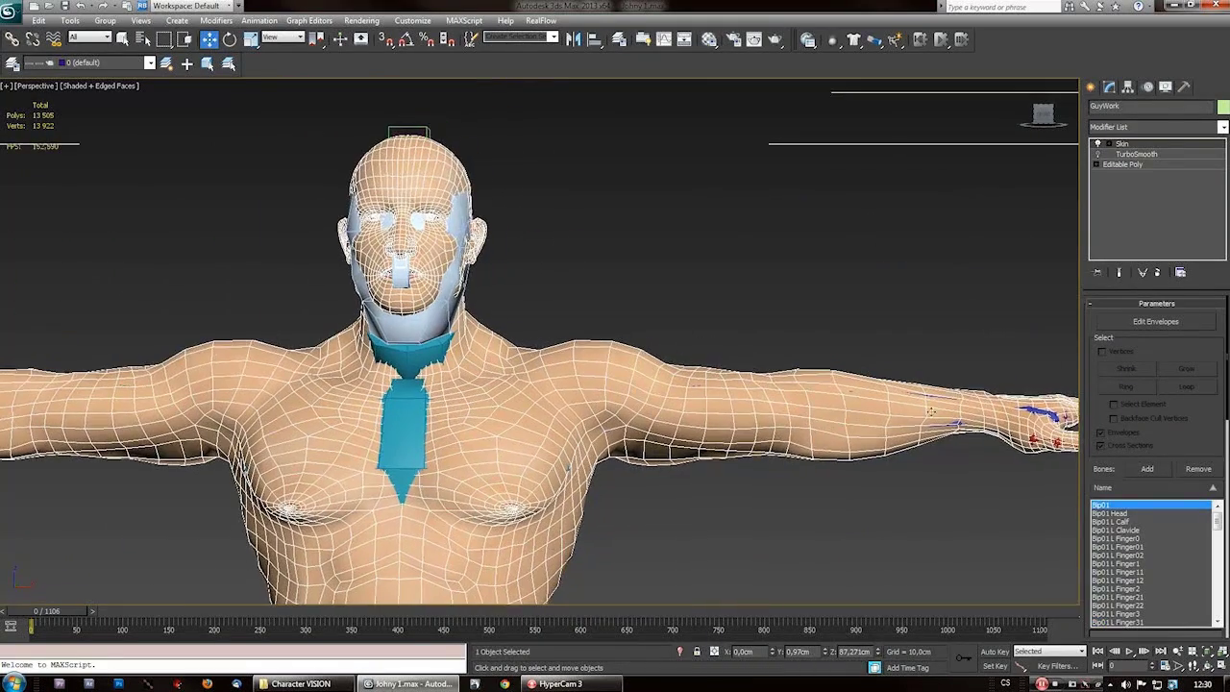
# - Hide the body mesh temporarily to select the left upper arm bone, and unhide all objects again
pyautogui.rightClick(689, 406)
pyautogui.click(726, 361)
pyautogui.rightClick(721, 370)
pyautogui.click(745, 314)
pyautogui.rightClick(689, 406)
pyautogui.click(727, 360)
pyautogui.rightClick(721, 374)
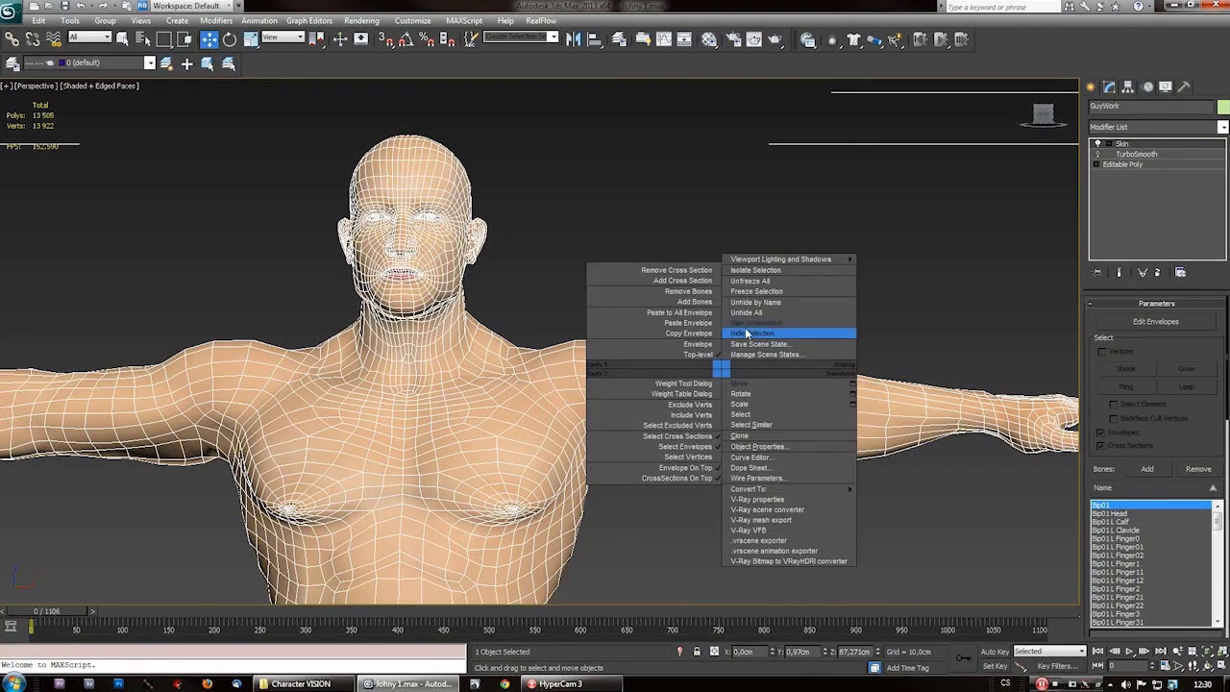
pyautogui.click(740, 332)
pyautogui.rightClick(709, 396)
pyautogui.click(728, 370)
pyautogui.click(705, 406)
pyautogui.rightClick(700, 405)
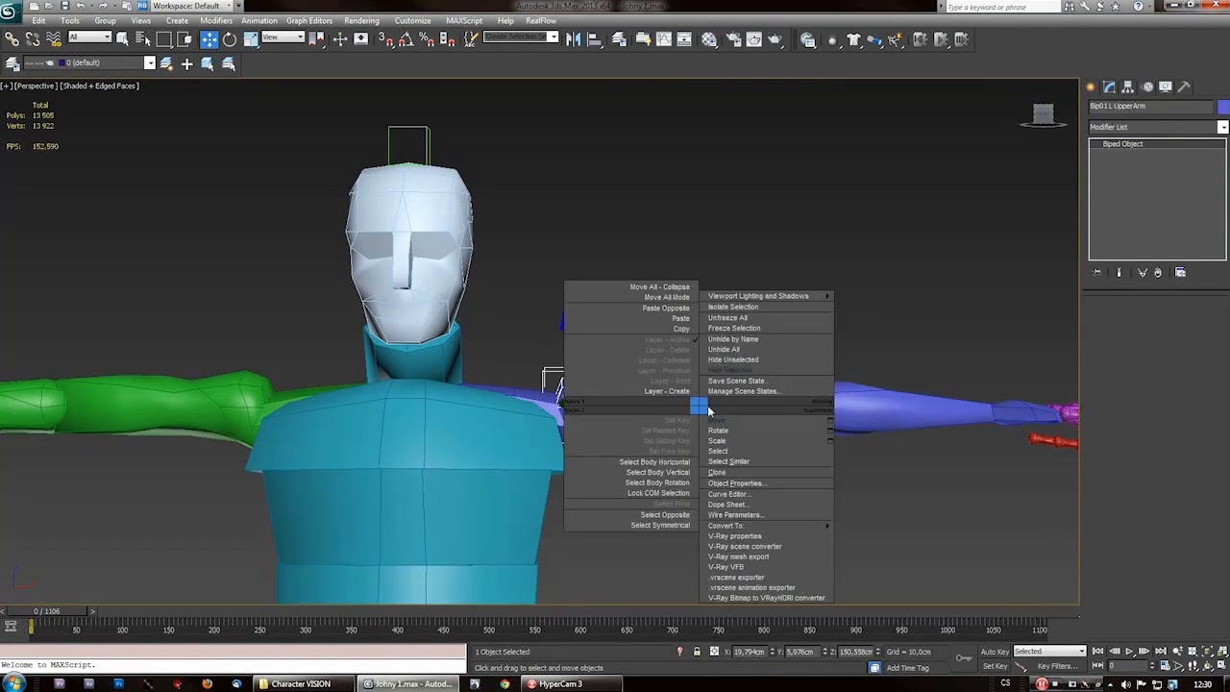
pyautogui.click(736, 354)
# - Rotate the left upper arm bone upward to raise the arm and check the shoulder deformation
pyautogui.rightClick(709, 385)
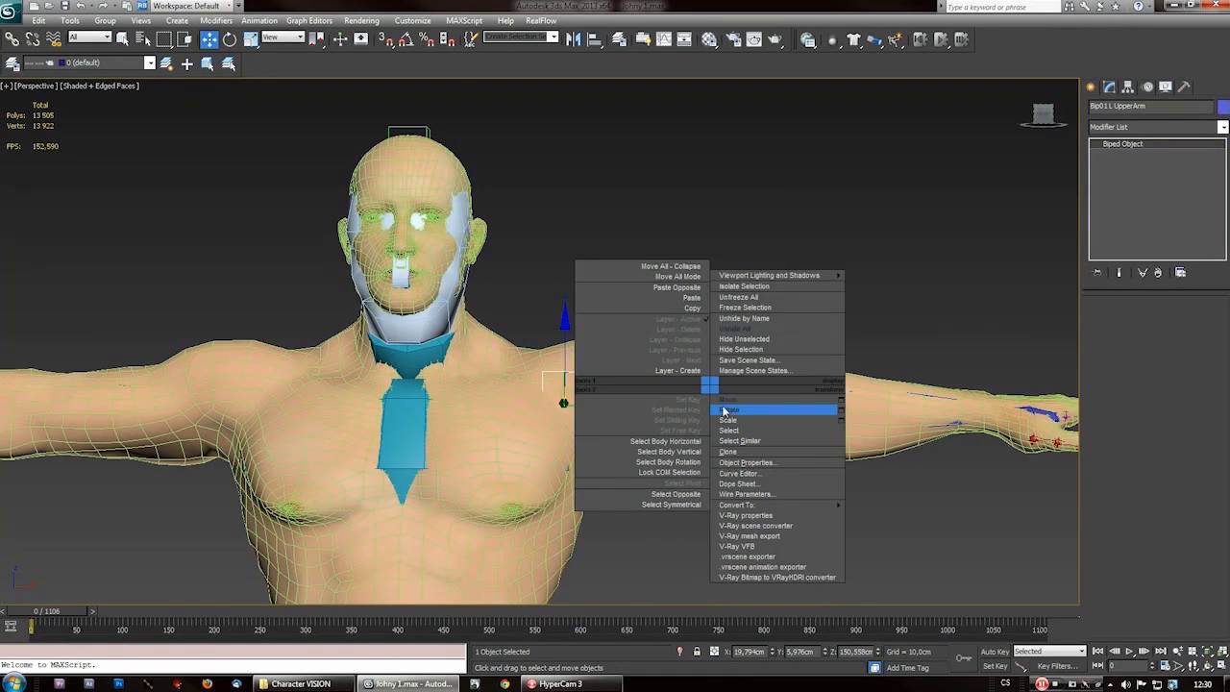
pyautogui.click(728, 409)
pyautogui.rightClick(710, 384)
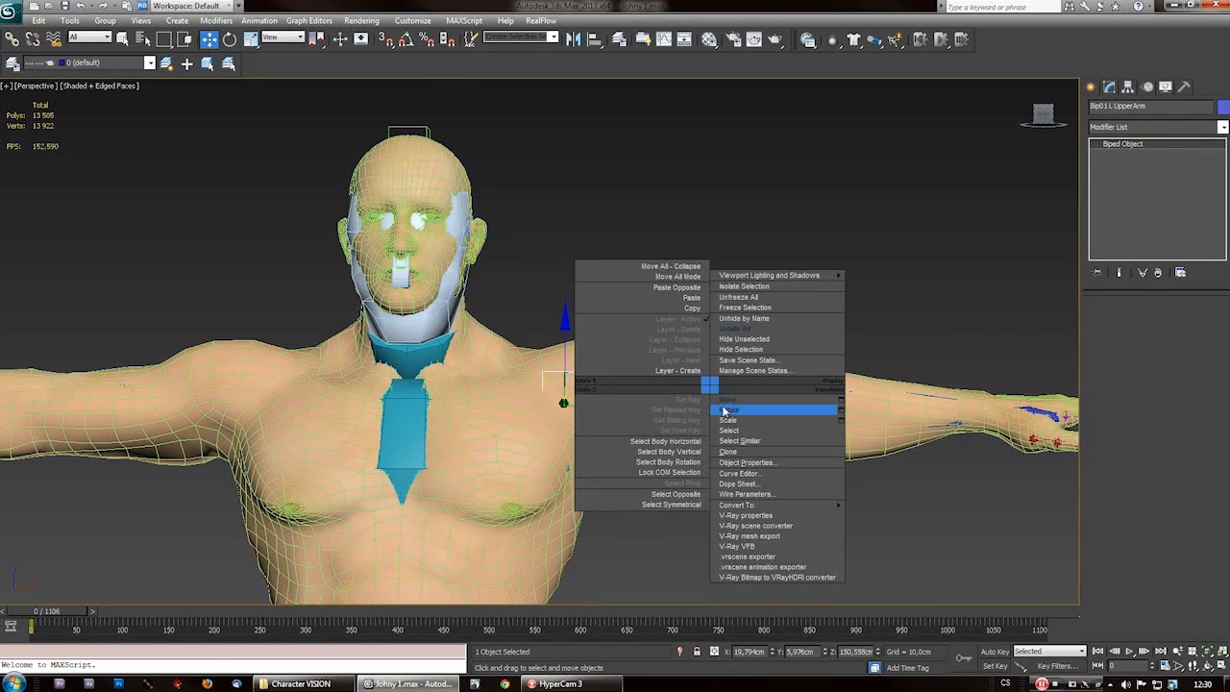
pyautogui.click(728, 409)
pyautogui.moveTo(601, 340); pyautogui.dragTo(651, 288)
pyautogui.scroll(-5, 657, 381)
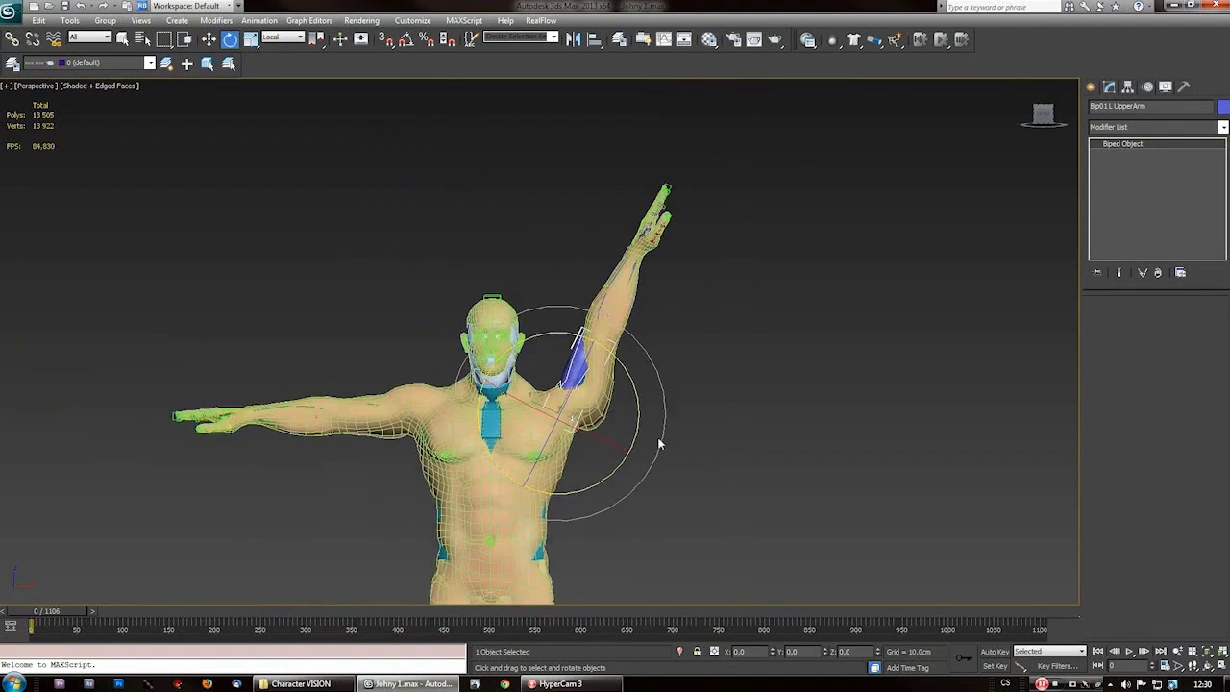
pyautogui.scroll(6, 659, 362)
pyautogui.moveTo(717, 357); pyautogui.dragTo(721, 351, button='middle')
pyautogui.moveTo(668, 461); pyautogui.dragTo(712, 358, button='middle')
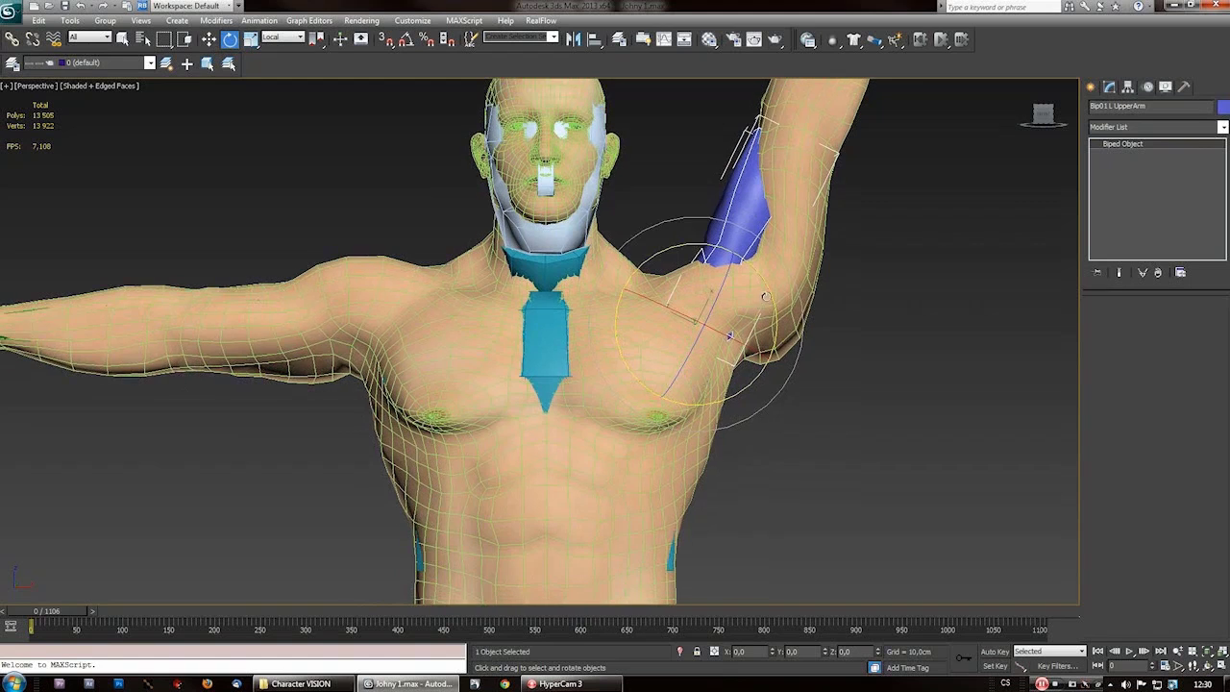
pyautogui.moveTo(758, 276)
pyautogui.mouseDown(button='middle')
pyautogui.moveTo(713, 379)
pyautogui.moveTo(754, 300)
pyautogui.mouseUp(button='middle')
pyautogui.moveTo(731, 335); pyautogui.dragTo(712, 435, button='middle')
# - Select the GuyWork body mesh with the Move tool and turn on envelope editing for its Skin modifier
pyautogui.rightClick(802, 142)
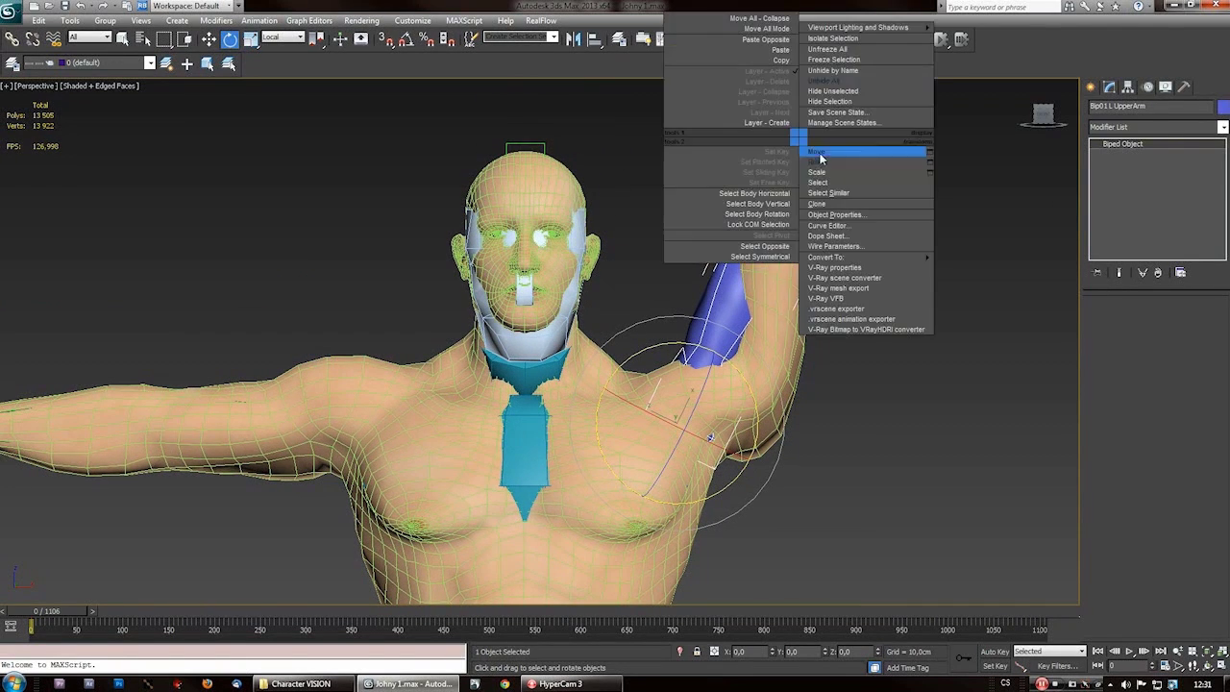
pyautogui.click(821, 154)
pyautogui.click(823, 160)
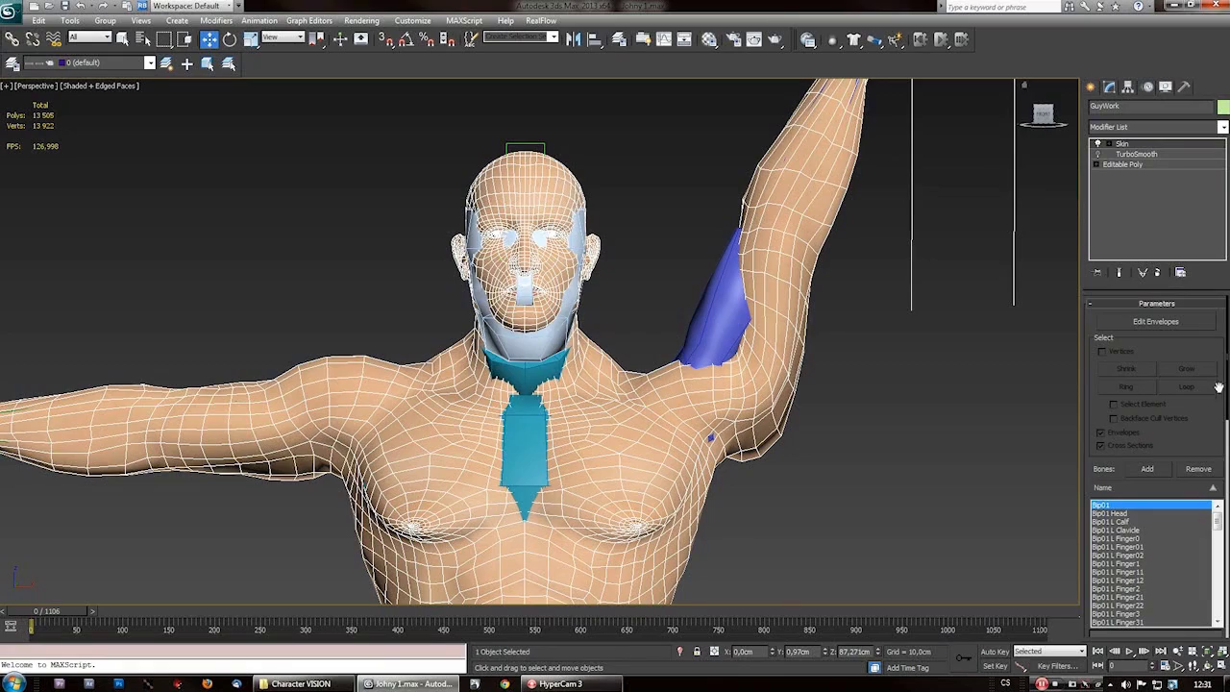
pyautogui.click(1177, 324)
pyautogui.scroll(-2, 794, 413)
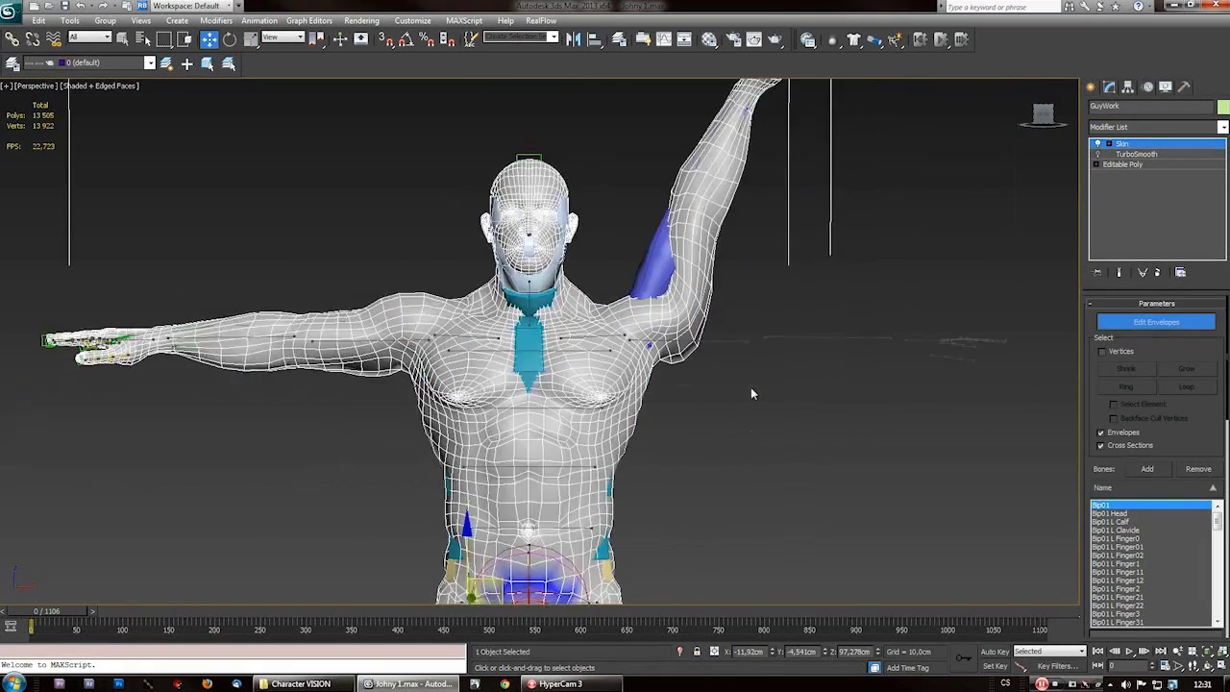
pyautogui.moveTo(630, 510); pyautogui.dragTo(638, 288, button='middle')
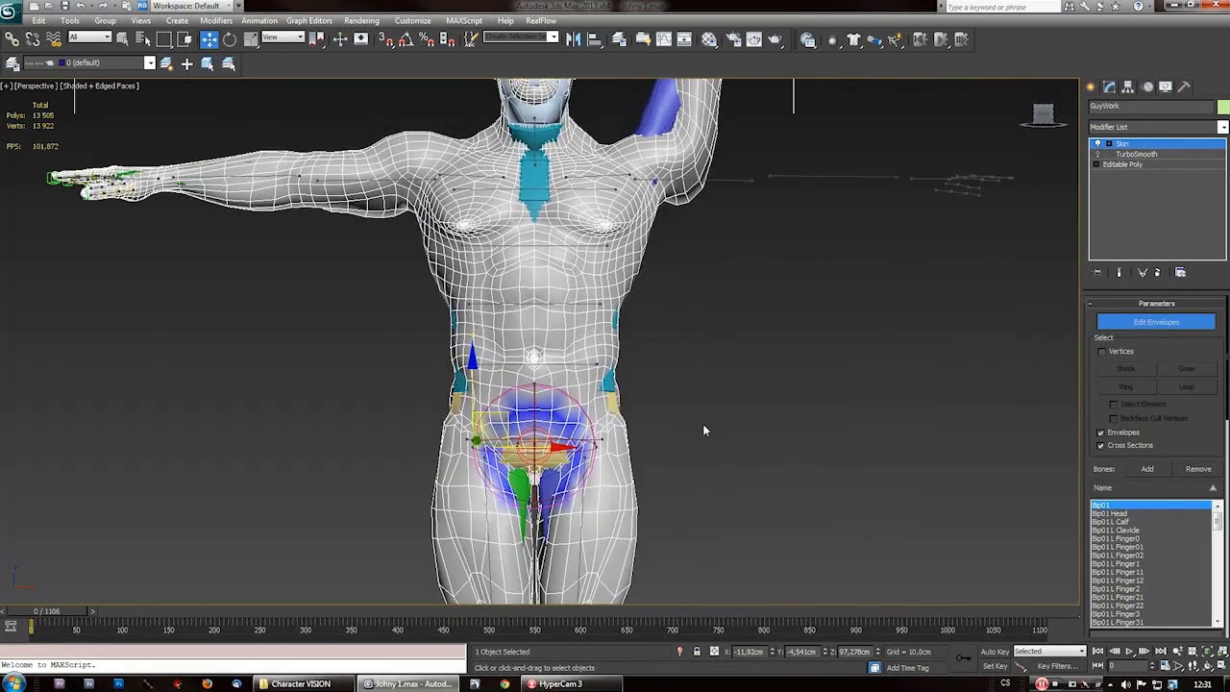
pyautogui.moveTo(703, 352); pyautogui.dragTo(663, 560, button='middle')
pyautogui.scroll(5, 572, 480)
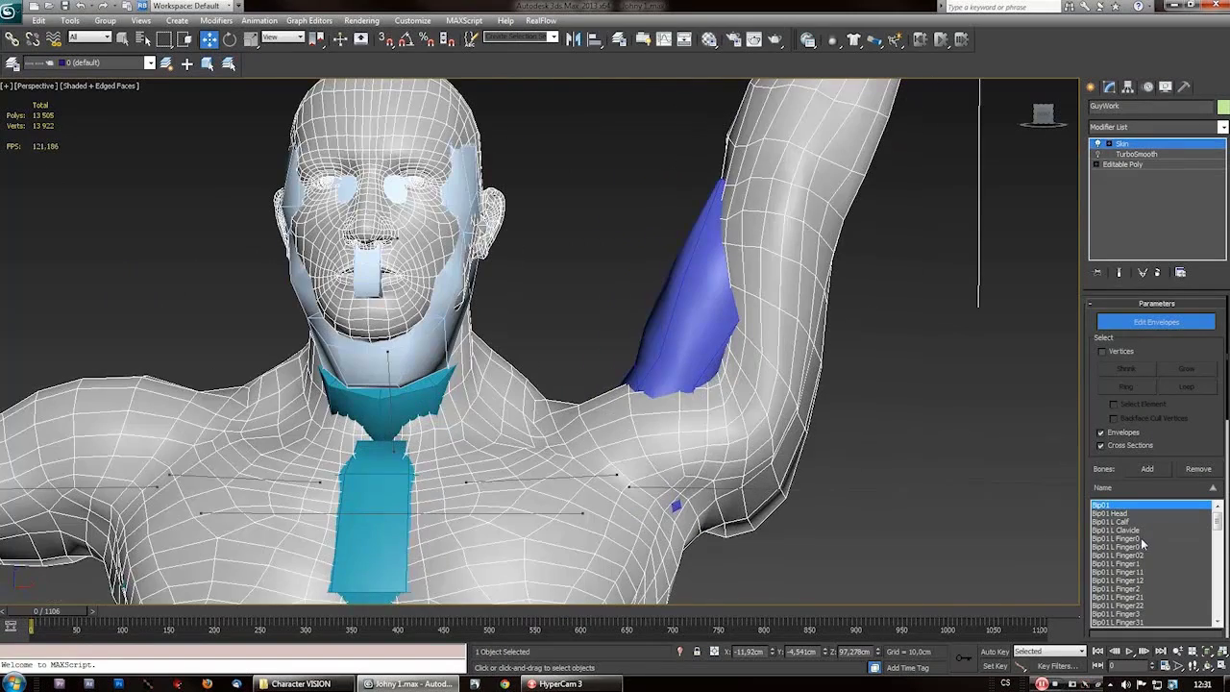
# - Select the Bip01 L UpperArm bone for envelope editing and inspect its weight colours along the raised arm and shoulder
pyautogui.moveTo(1218, 522); pyautogui.dragTo(1219, 567)
pyautogui.scroll(8, 1158, 557)
pyautogui.click(1132, 564)
pyautogui.keyDown('alt'); pyautogui.moveTo(596, 451); pyautogui.dragTo(605, 482, button='middle'); pyautogui.keyUp('alt')
pyautogui.scroll(4, 615, 454)
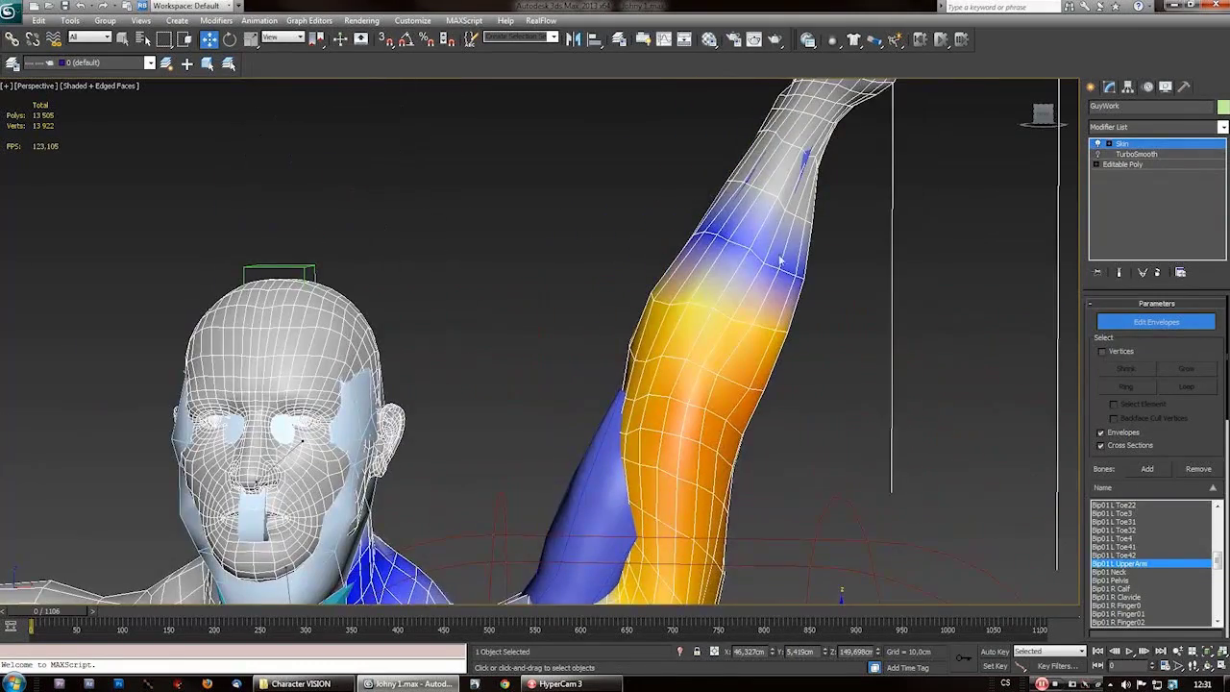
pyautogui.moveTo(682, 474); pyautogui.dragTo(728, 260, button='middle')
pyautogui.scroll(2, 613, 463)
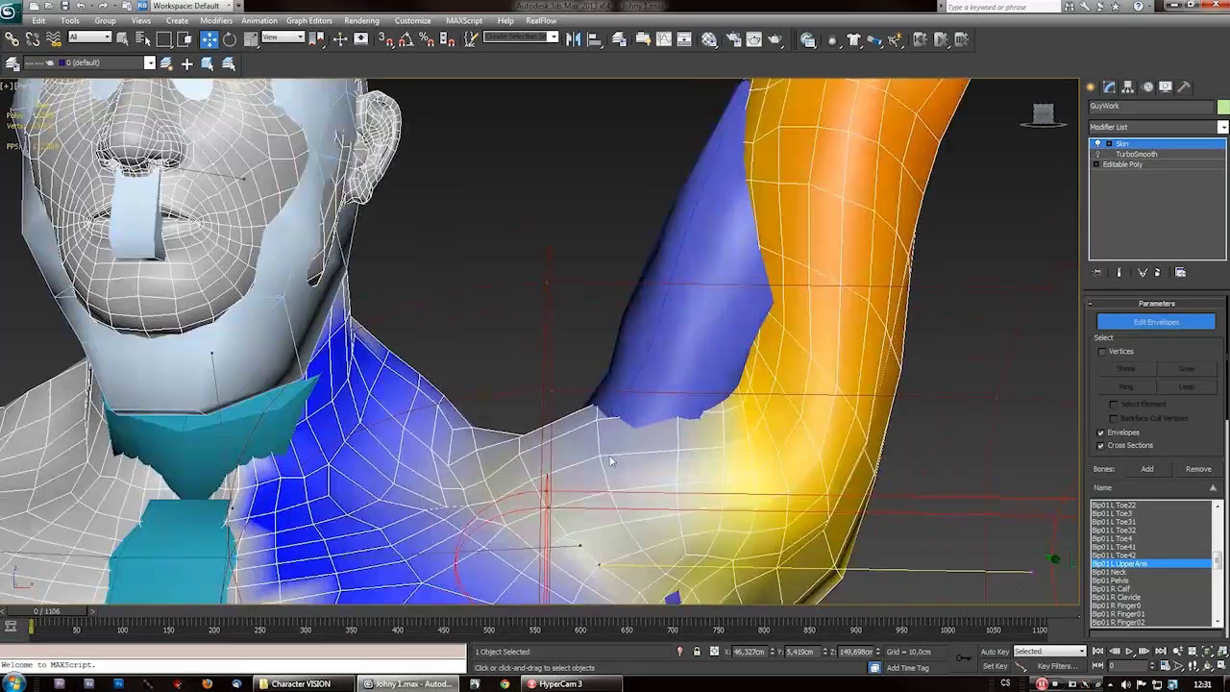
pyautogui.moveTo(612, 464); pyautogui.dragTo(608, 402, button='middle')
pyautogui.scroll(-2, 681, 408)
pyautogui.scroll(3, 680, 407)
pyautogui.scroll(-4, 685, 395)
pyautogui.scroll(1, 891, 457)
# - Try to shorten the left upper arm envelope by moving its outer end toward the shoulder
pyautogui.moveTo(891, 457)
pyautogui.mouseDown()
pyautogui.moveTo(880, 471)
pyautogui.moveTo(730, 475)
pyautogui.moveTo(884, 471)
pyautogui.mouseUp()
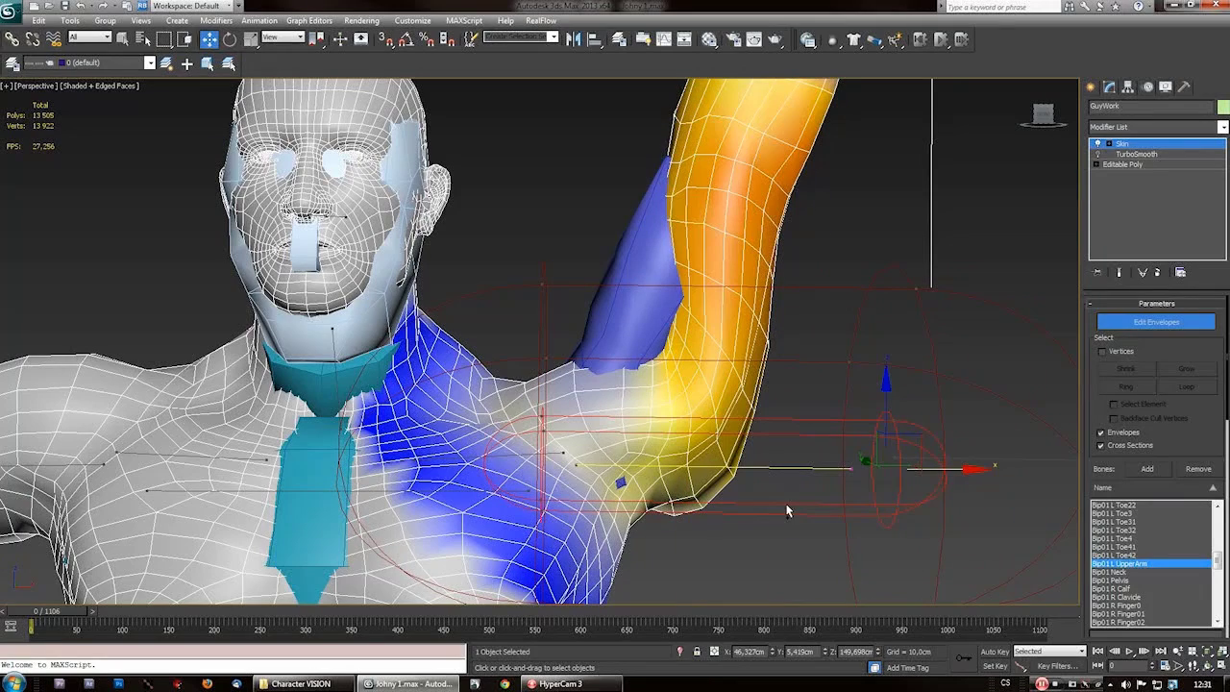
pyautogui.moveTo(541, 419); pyautogui.dragTo(756, 485)
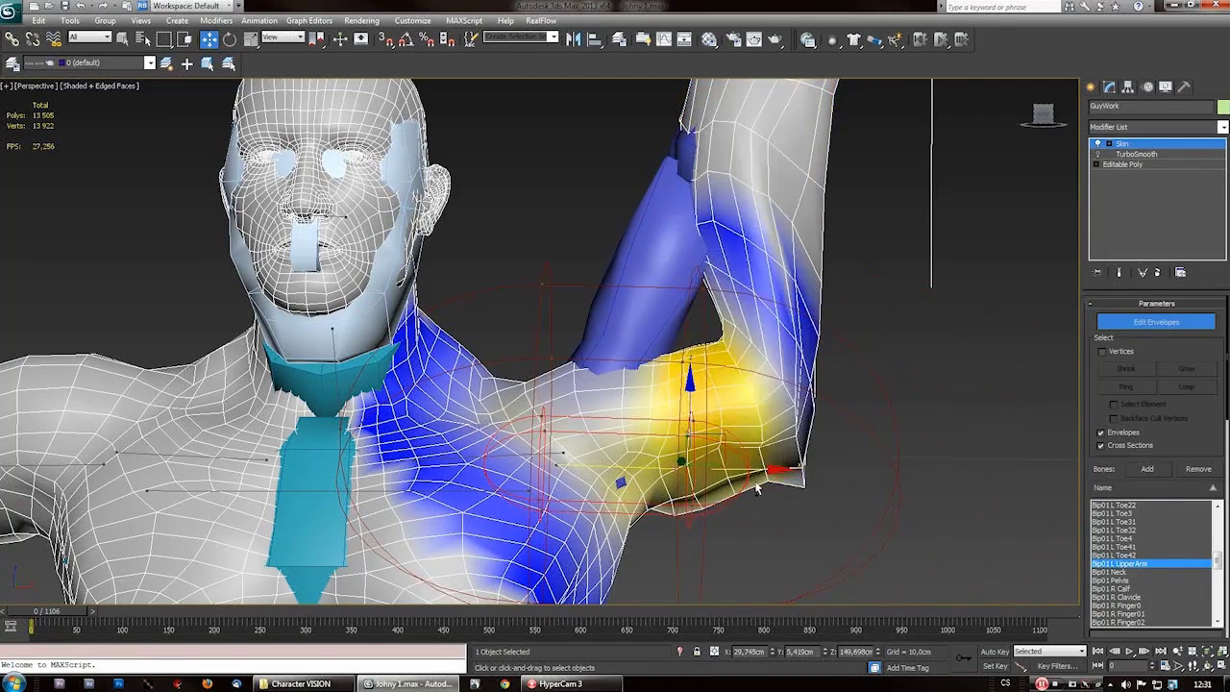
pyautogui.rightClick(756, 486)
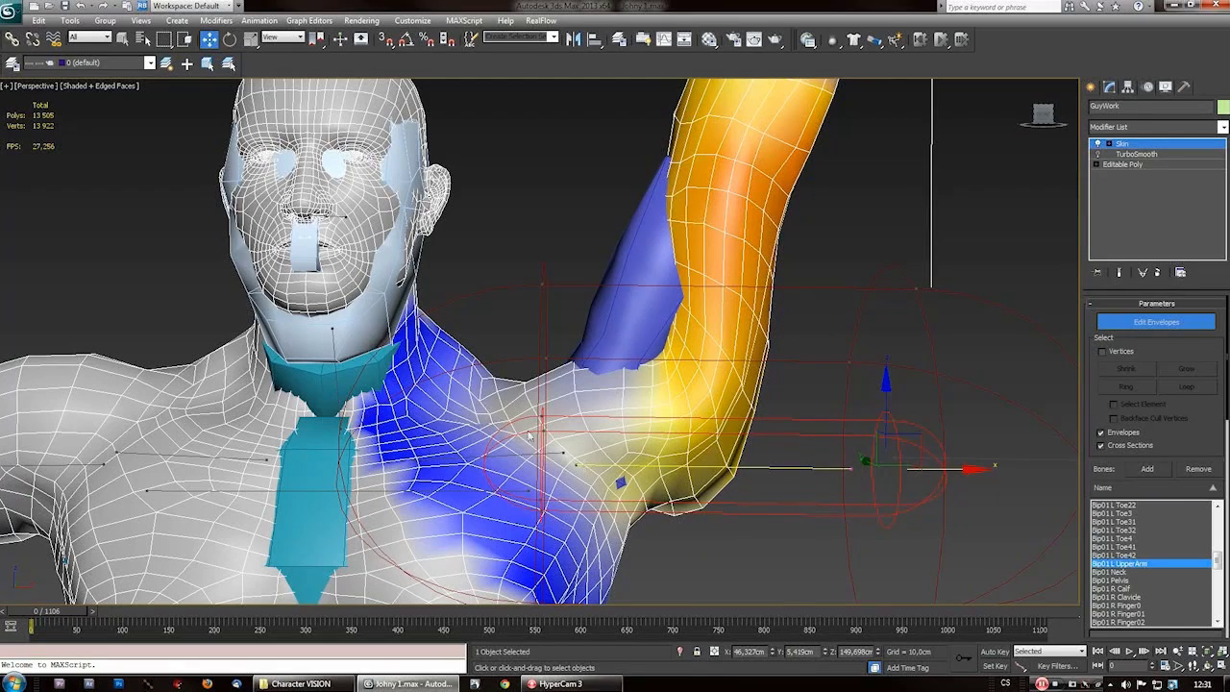
# - Select the inner cross section of the left upper arm envelope and inspect the weights around the shoulder
pyautogui.moveTo(543, 419); pyautogui.dragTo(601, 417)
pyautogui.moveTo(884, 565); pyautogui.dragTo(892, 527, button='middle')
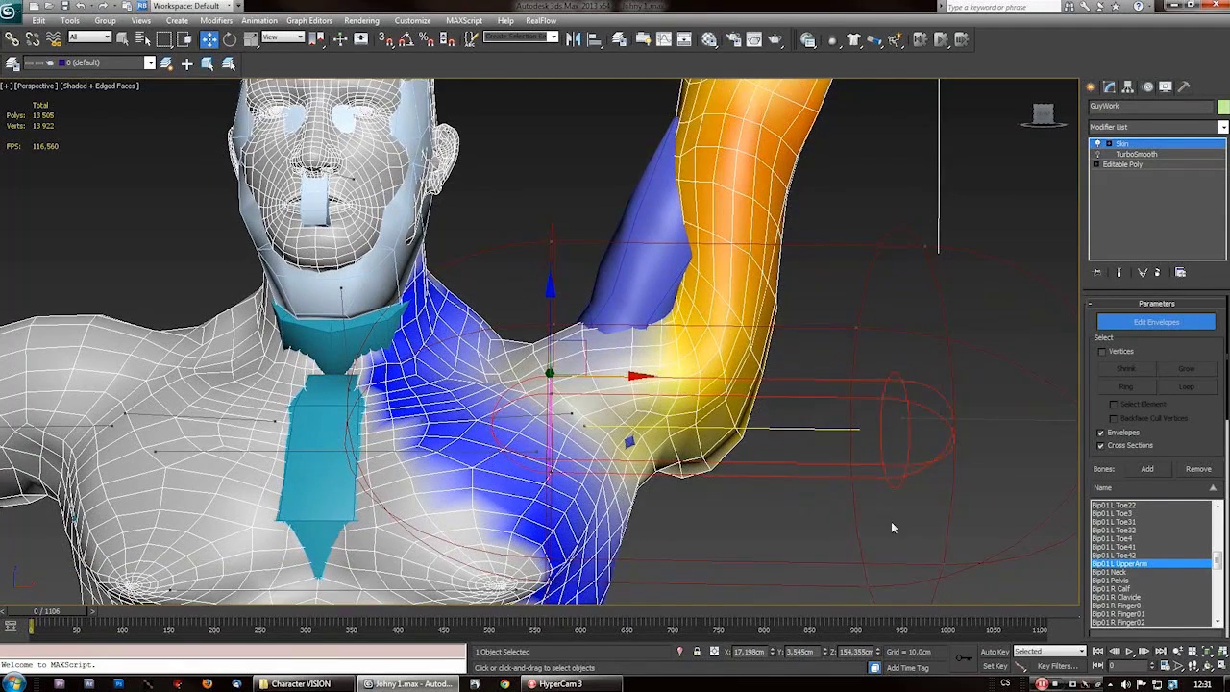
pyautogui.scroll(3, 720, 325)
pyautogui.scroll(-3, 637, 493)
pyautogui.scroll(1, 941, 403)
pyautogui.scroll(2, 723, 423)
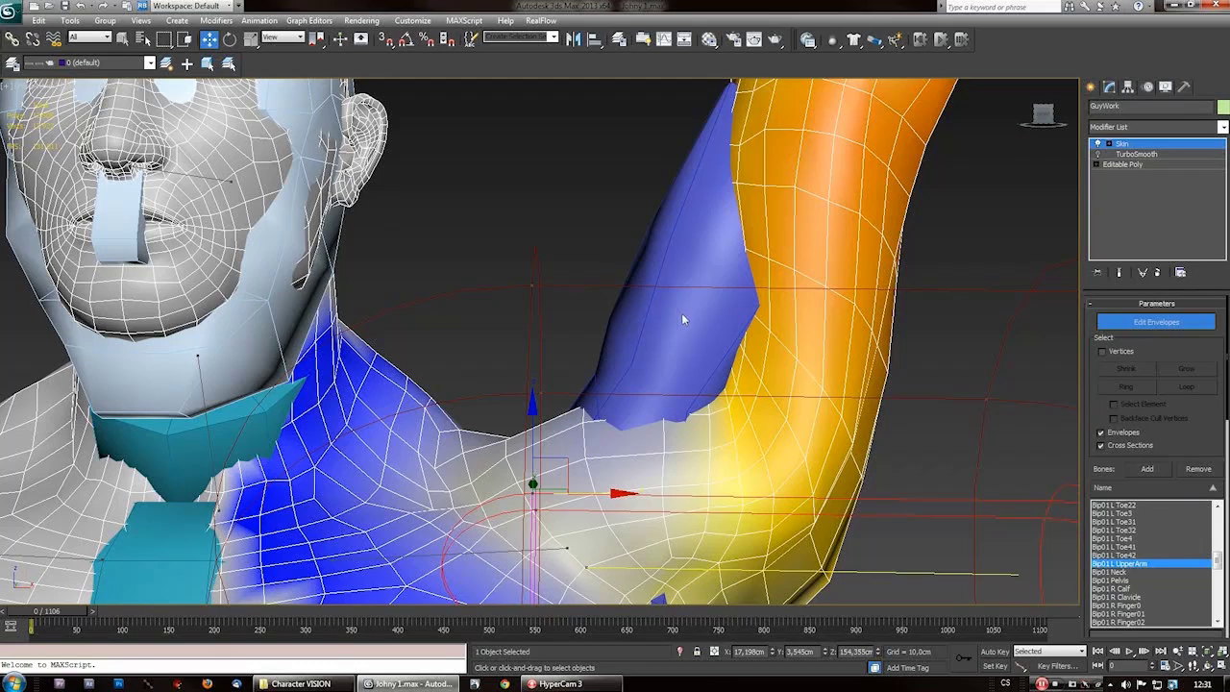
pyautogui.moveTo(688, 538); pyautogui.dragTo(697, 494, button='middle')
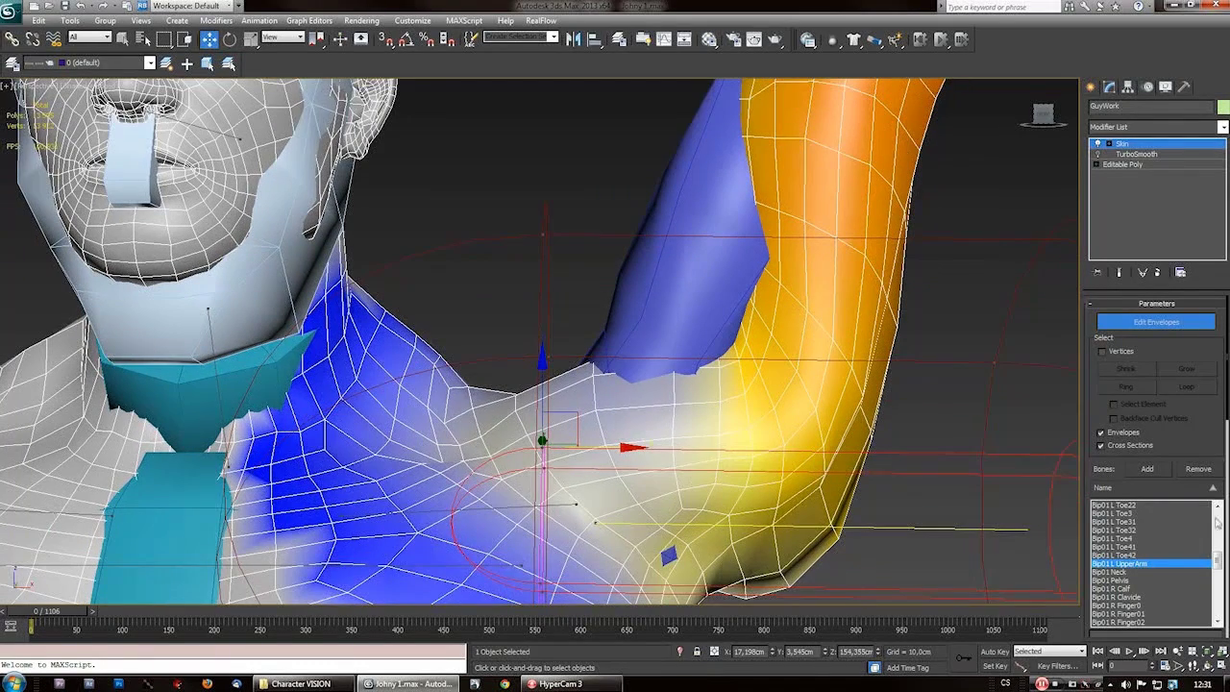
# - Enable vertex selection in the Skin parameters and reselect the Bip01 L UpperArm bone
pyautogui.moveTo(1225, 384); pyautogui.dragTo(1225, 515)
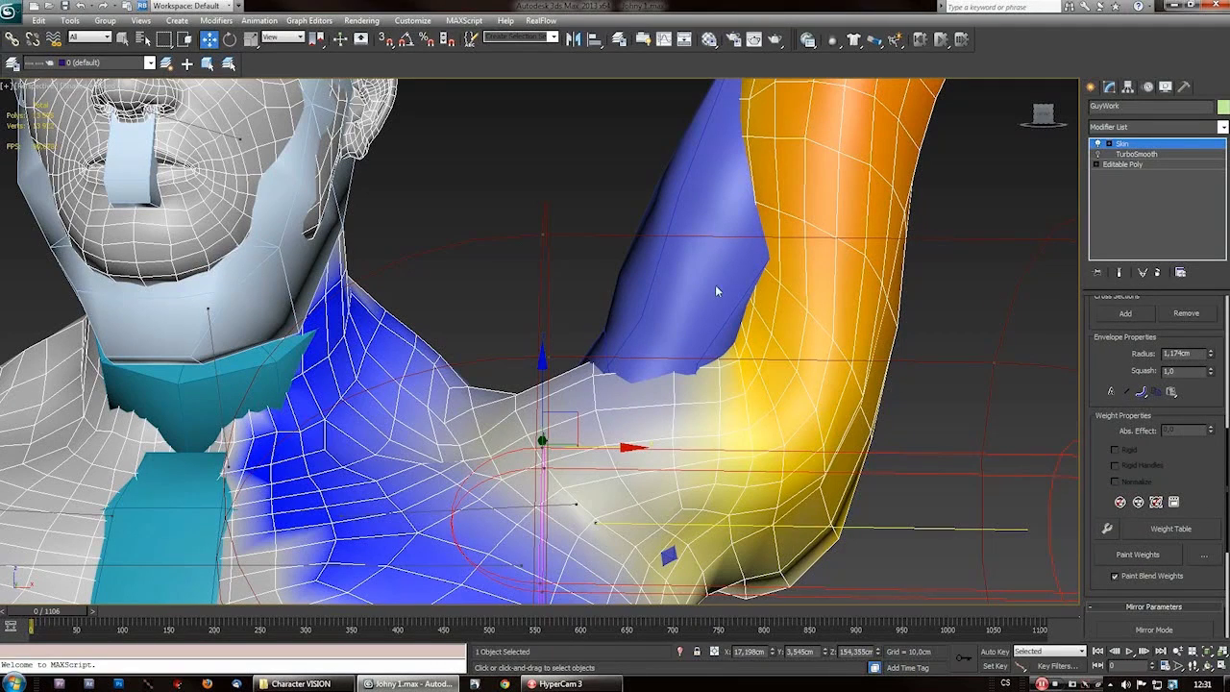
pyautogui.moveTo(1227, 448); pyautogui.dragTo(1225, 288)
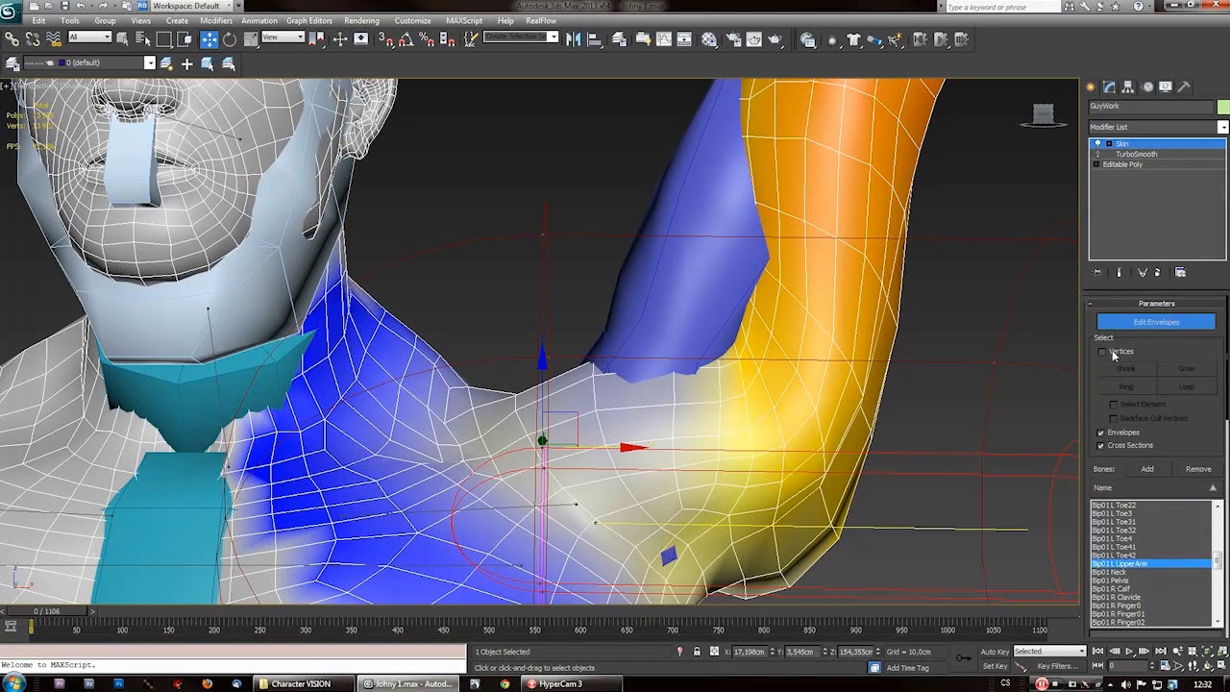
pyautogui.click(1102, 351)
pyautogui.moveTo(1225, 386); pyautogui.dragTo(1226, 433)
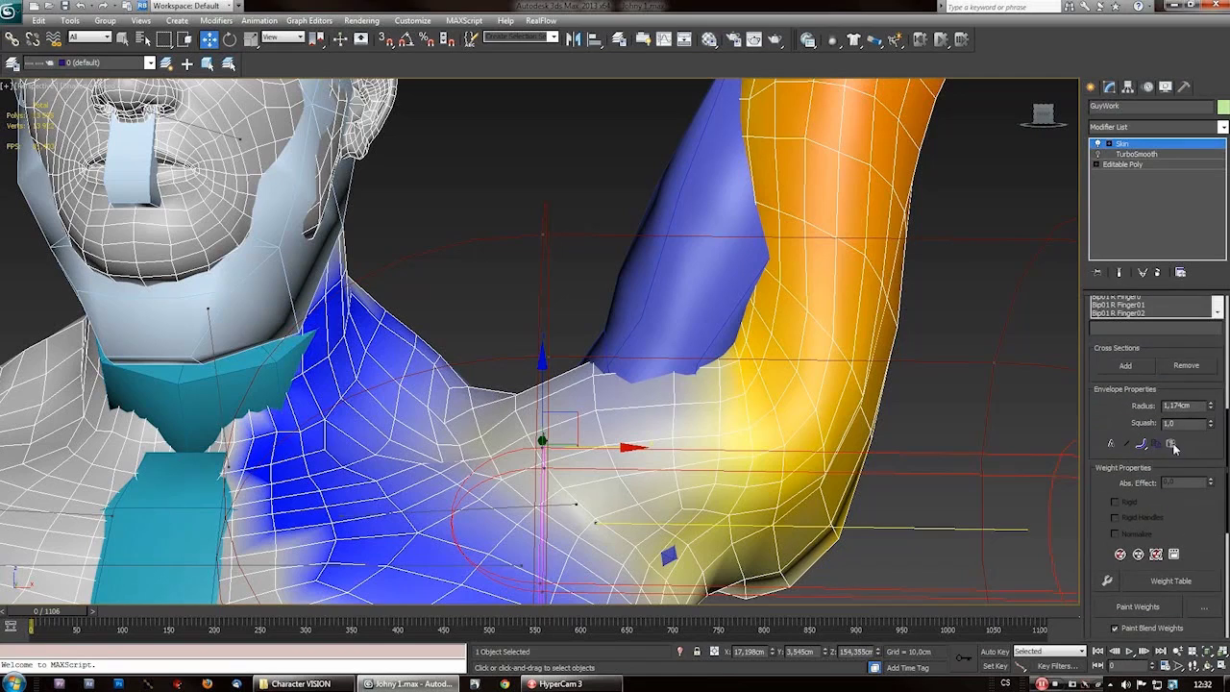
pyautogui.scroll(5, 1179, 483)
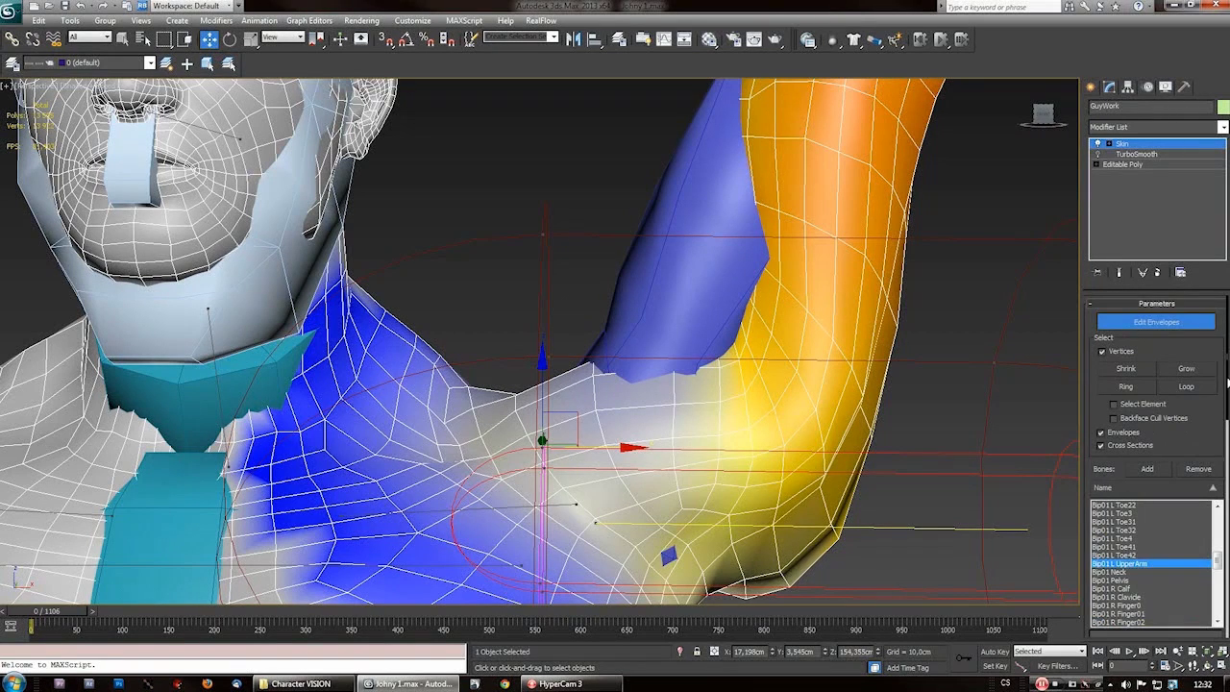
pyautogui.scroll(-5, 1219, 566)
pyautogui.scroll(5, 1201, 529)
pyautogui.scroll(-3, 1179, 479)
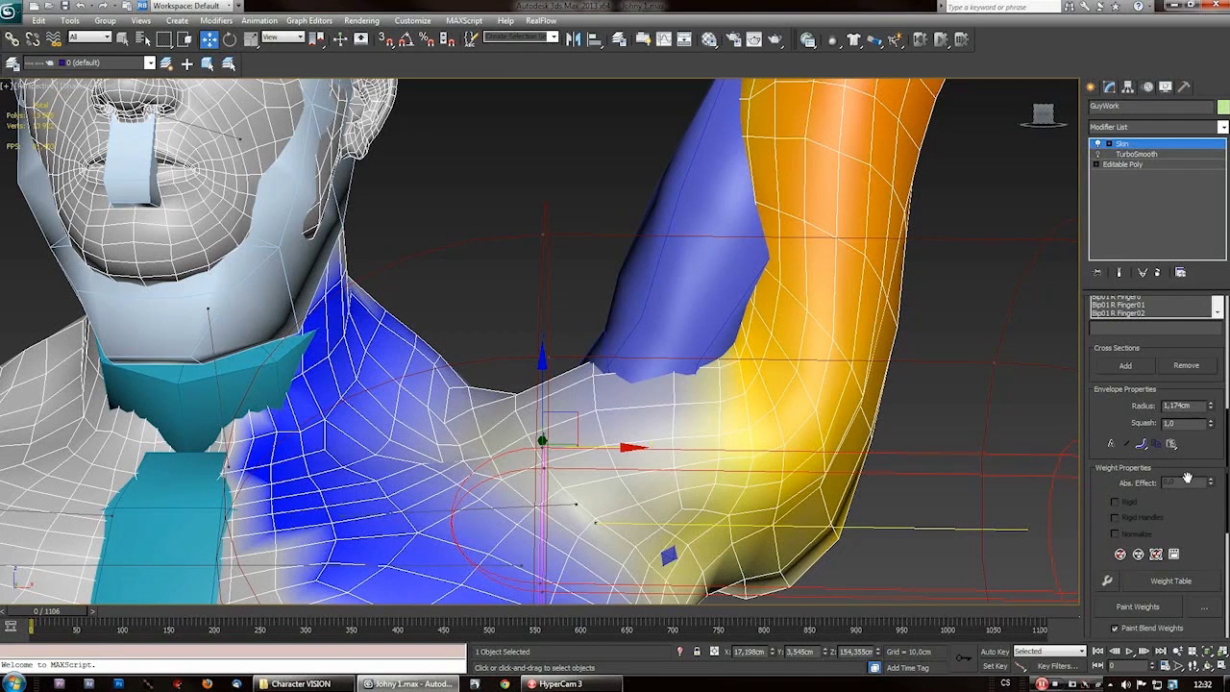
pyautogui.scroll(5, 1226, 378)
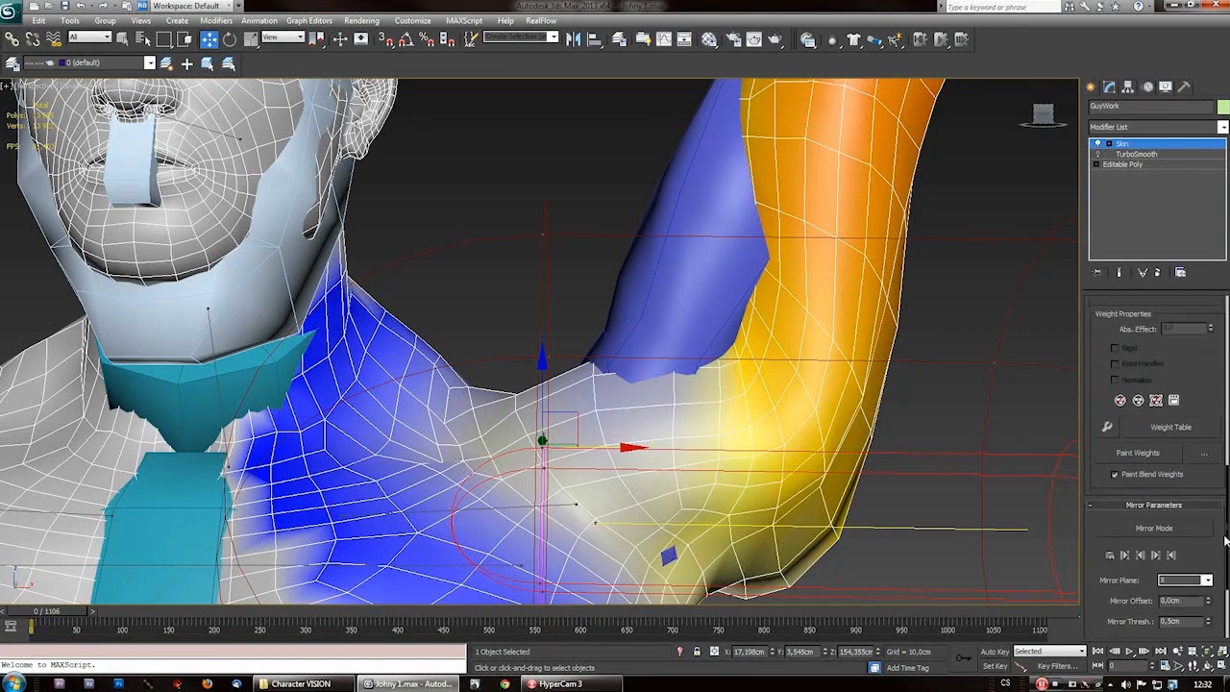
pyautogui.click(1131, 437)
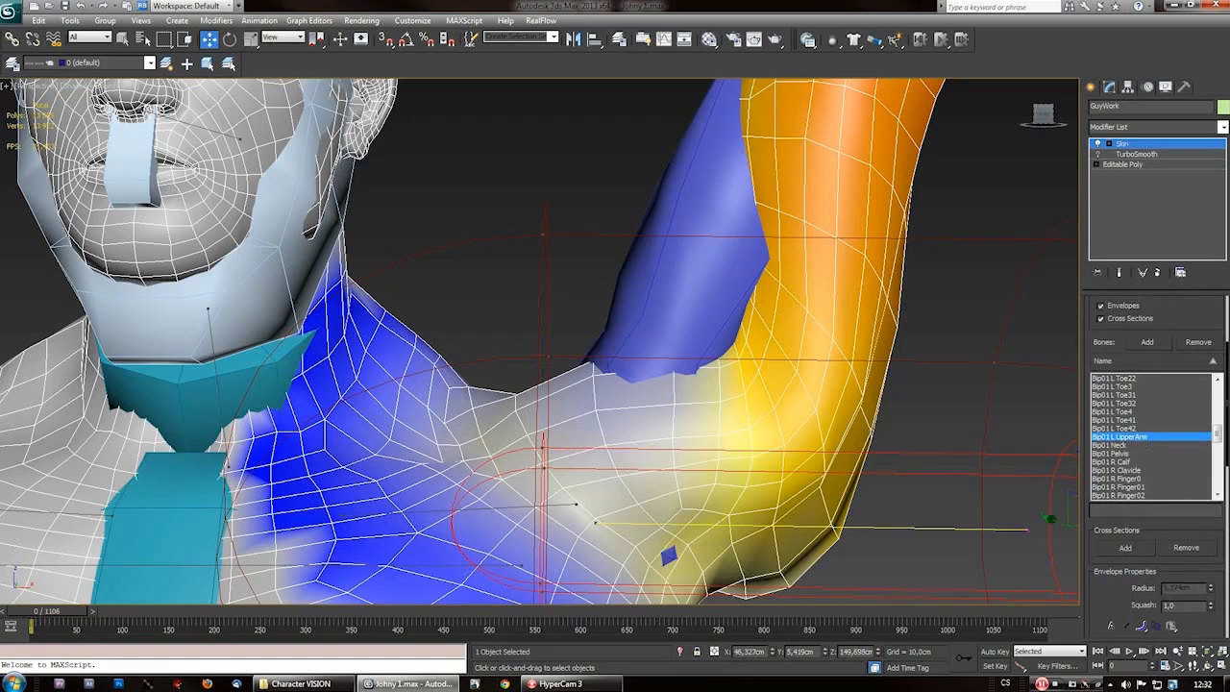
pyautogui.moveTo(1227, 440); pyautogui.dragTo(1225, 555)
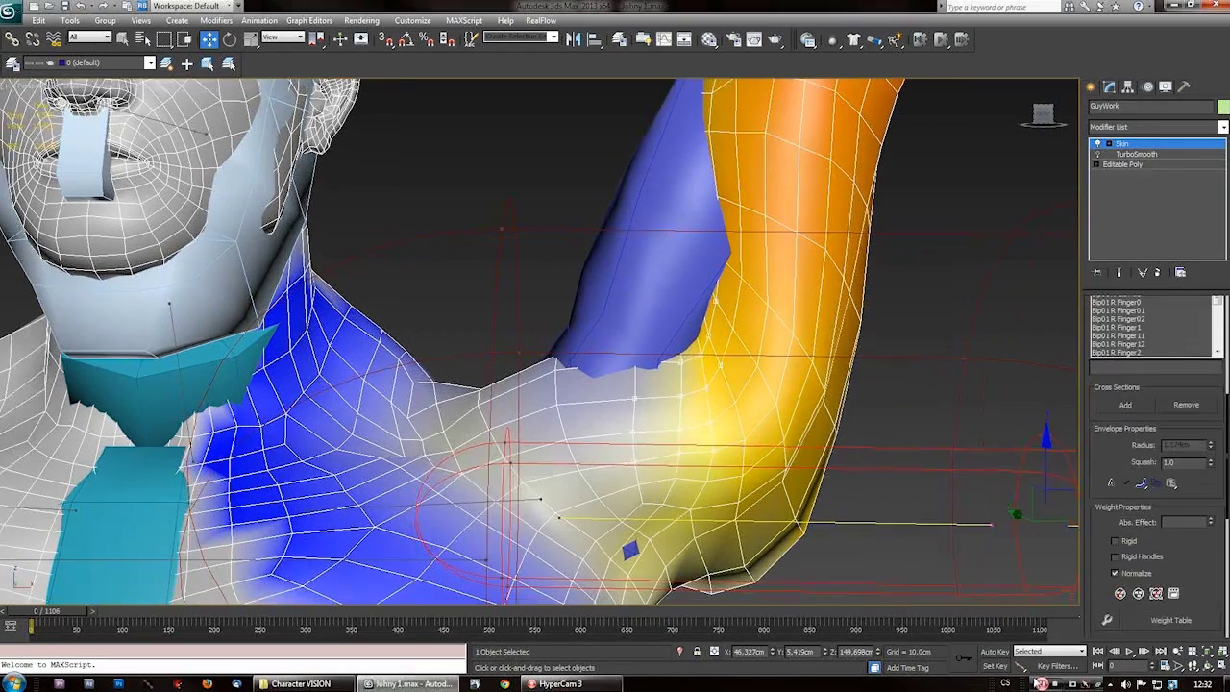
# - Clear the vertex selection and examine the left upper arm weights around the shoulder and armpit from different angles
pyautogui.click(919, 316)
pyautogui.scroll(-3, 659, 442)
pyautogui.moveTo(659, 442); pyautogui.dragTo(621, 391, button='middle')
pyautogui.scroll(5, 632, 423)
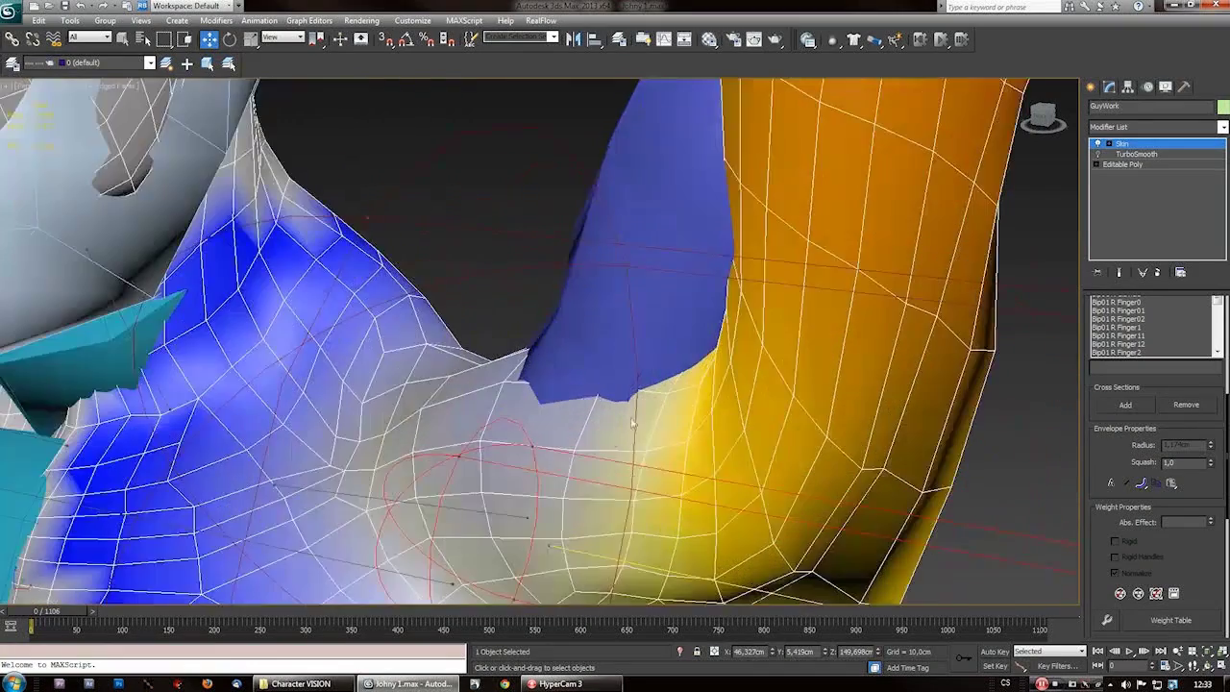
pyautogui.scroll(-5, 635, 388)
pyautogui.keyDown('alt'); pyautogui.moveTo(635, 389); pyautogui.dragTo(616, 385, button='middle'); pyautogui.keyUp('alt')
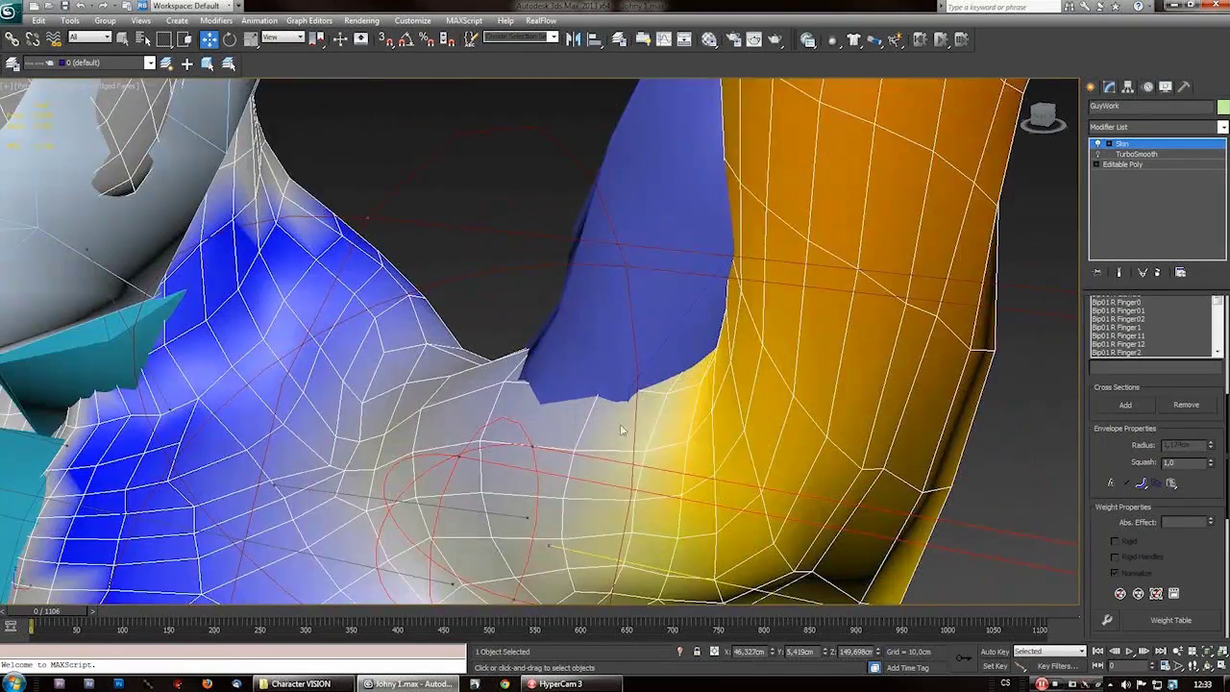
pyautogui.scroll(-5, 621, 431)
pyautogui.keyDown('alt'); pyautogui.moveTo(622, 431); pyautogui.dragTo(679, 392, button='middle'); pyautogui.keyUp('alt')
pyautogui.moveTo(1218, 402); pyautogui.dragTo(1219, 591)
pyautogui.scroll(1, 1158, 466)
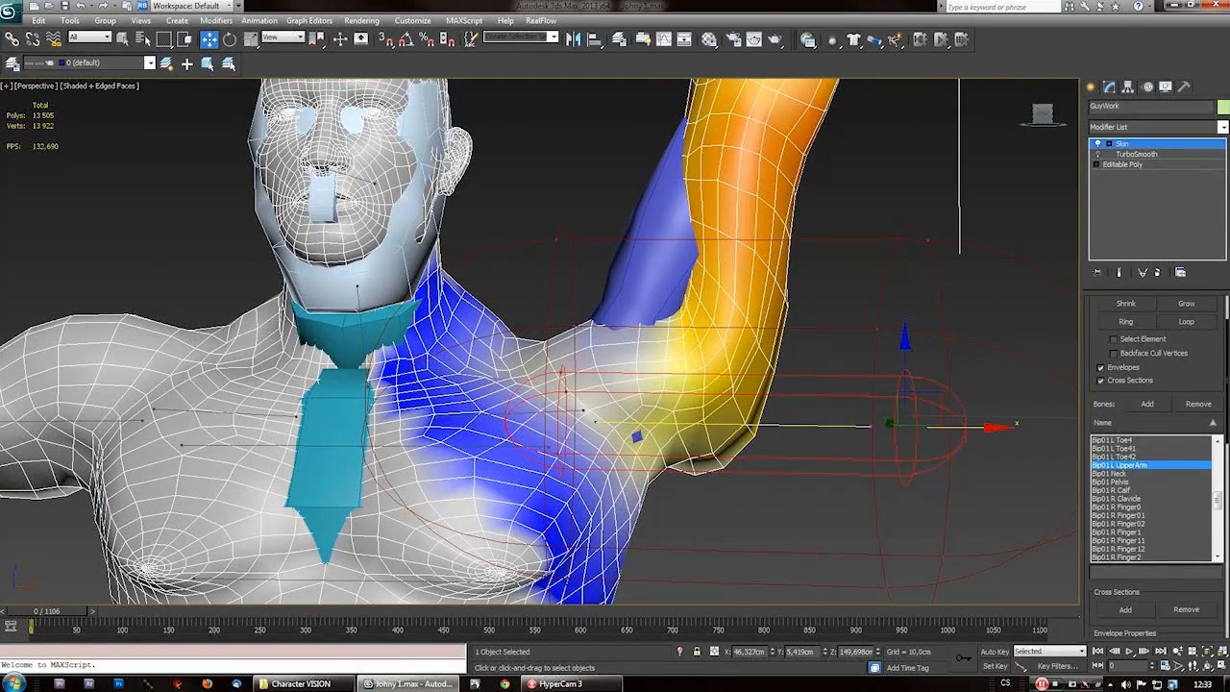
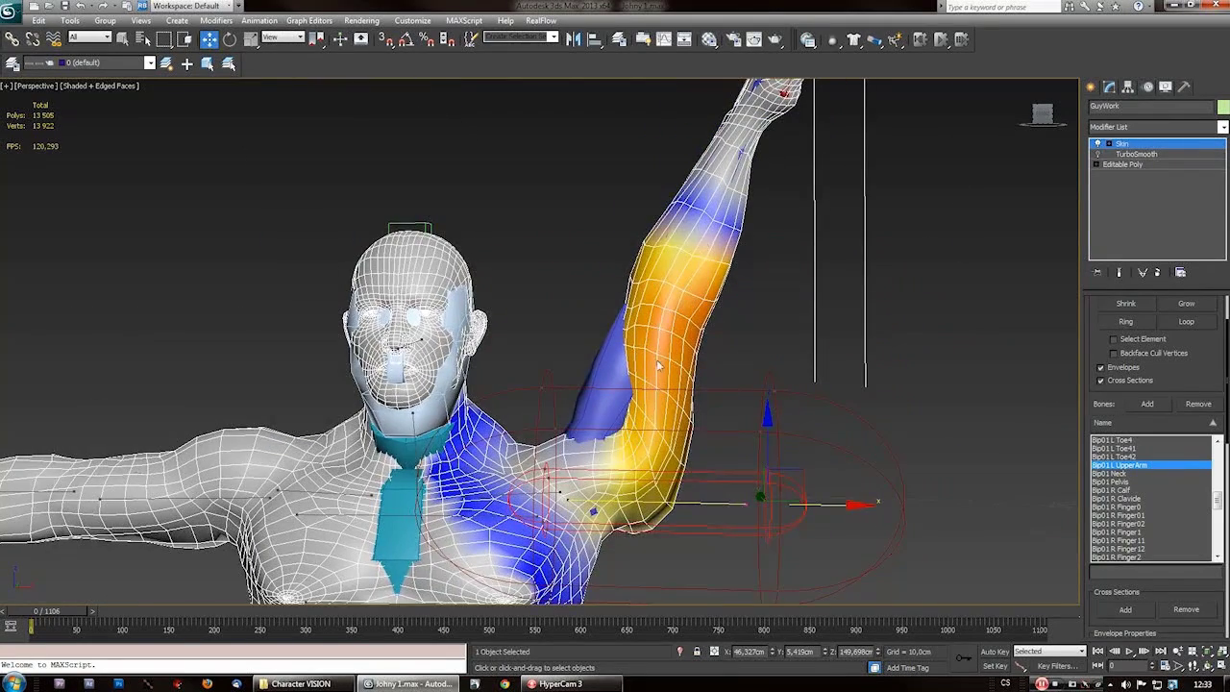
# - Examine how far the left upper arm's influence spreads over the arm, neck, chest and side of the torso
pyautogui.scroll(2, 659, 365)
pyautogui.keyDown('alt'); pyautogui.moveTo(749, 442); pyautogui.dragTo(668, 372, button='middle'); pyautogui.keyUp('alt')
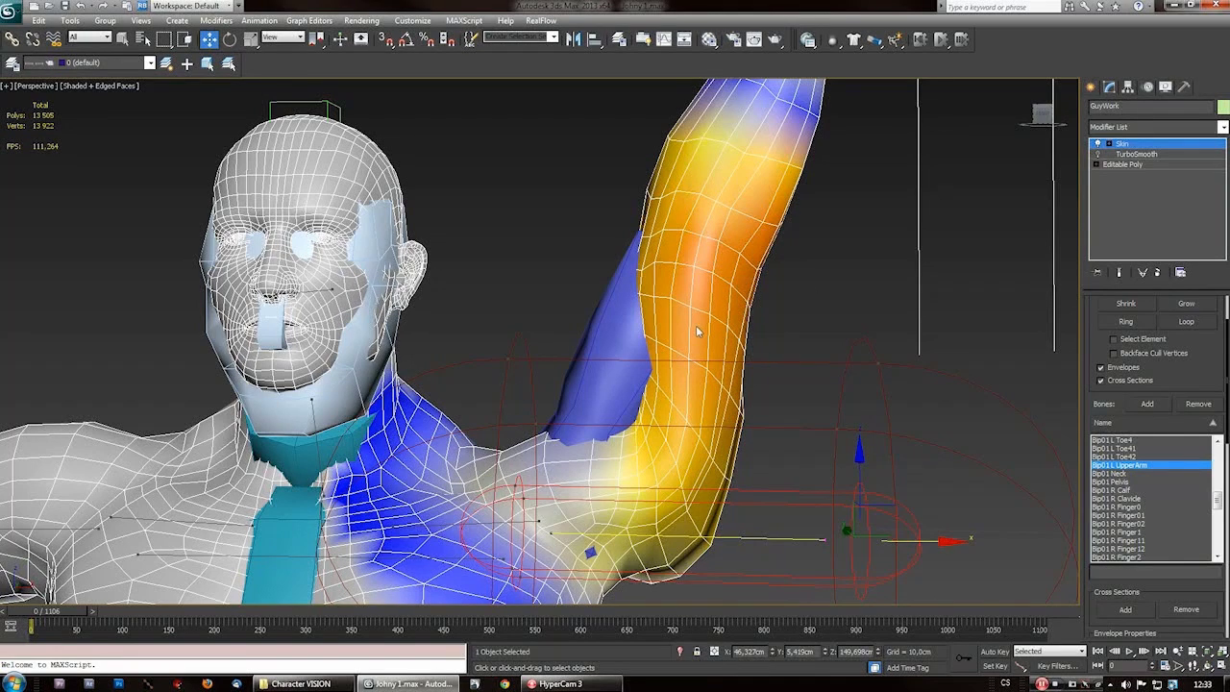
pyautogui.keyDown('alt'); pyautogui.moveTo(707, 315); pyautogui.dragTo(627, 346, button='middle'); pyautogui.keyUp('alt')
pyautogui.keyDown('alt'); pyautogui.moveTo(393, 420); pyautogui.dragTo(684, 204, button='middle'); pyautogui.keyUp('alt')
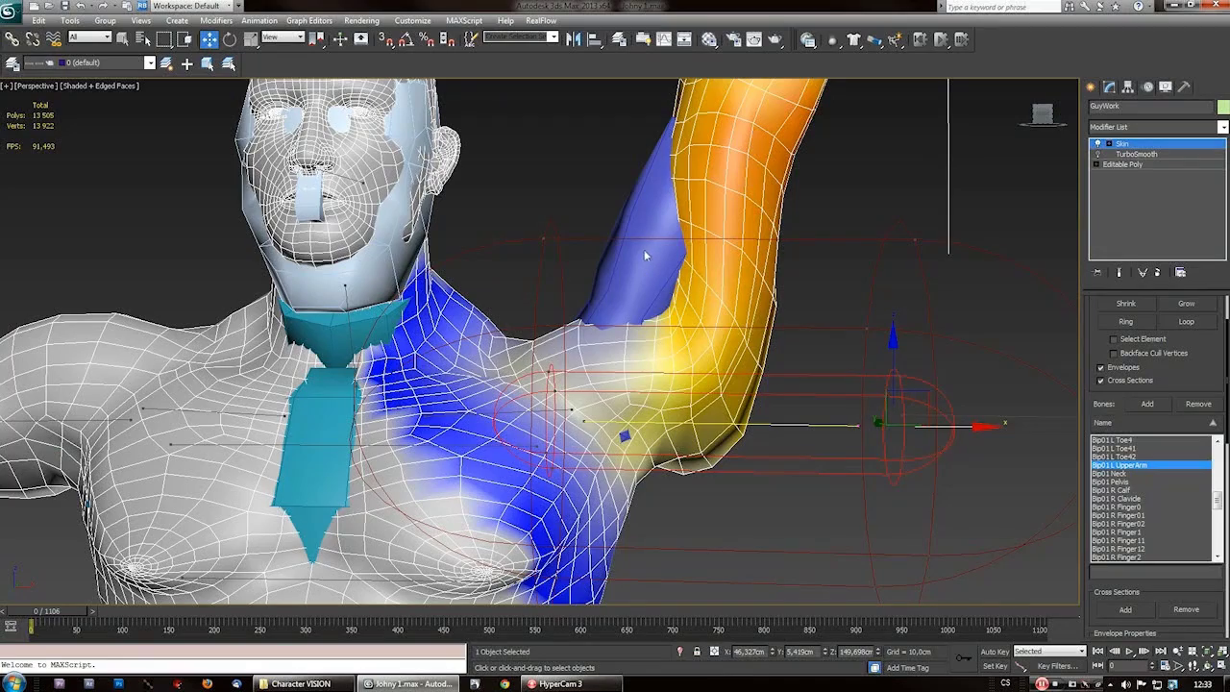
pyautogui.moveTo(501, 372); pyautogui.dragTo(496, 247, button='middle')
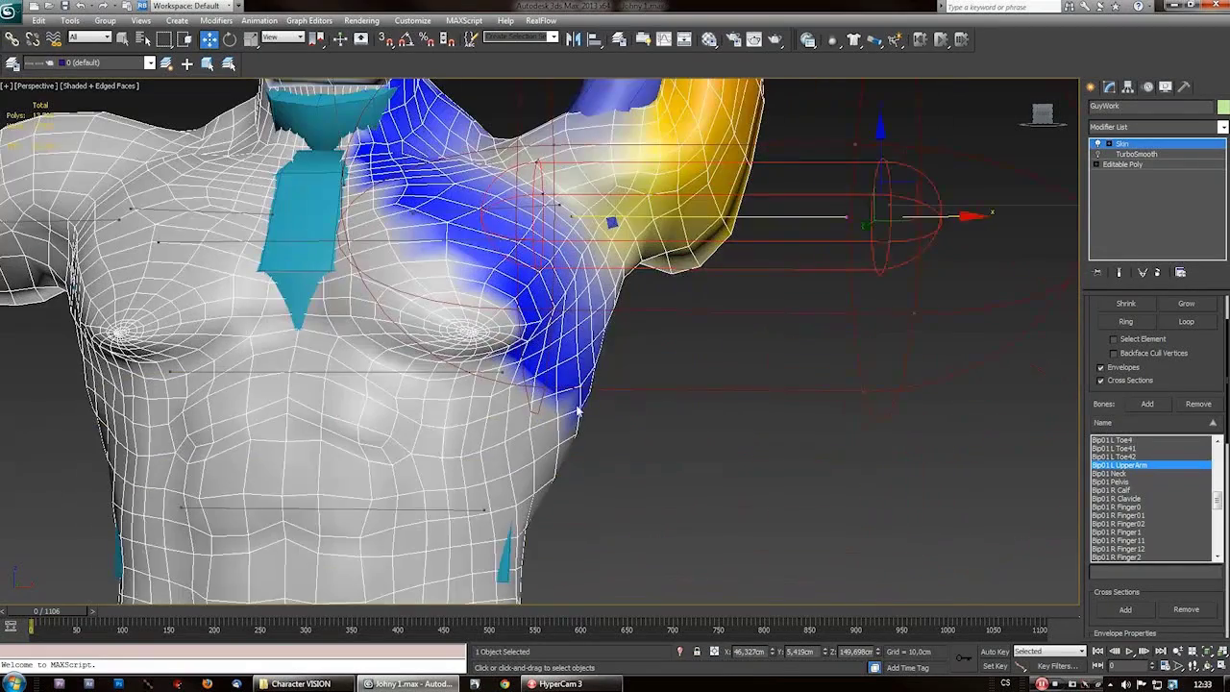
pyautogui.moveTo(555, 410); pyautogui.dragTo(551, 511, button='middle')
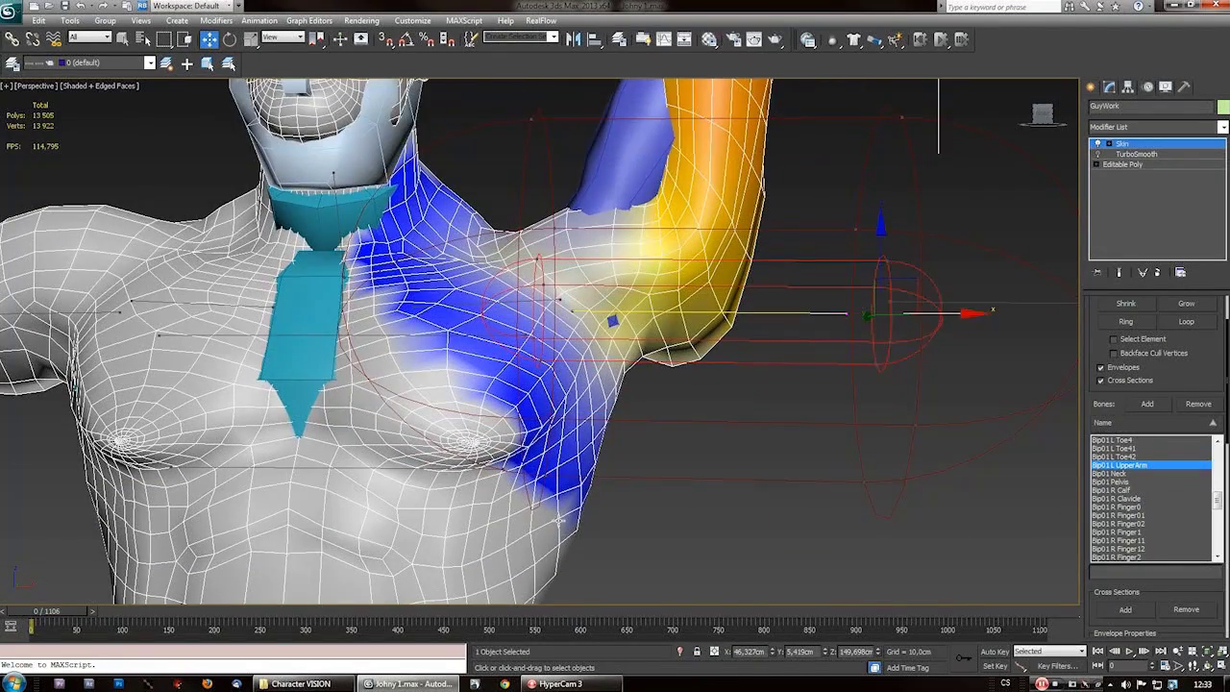
pyautogui.moveTo(356, 246); pyautogui.dragTo(368, 360, button='middle')
pyautogui.moveTo(519, 497); pyautogui.dragTo(633, 402, button='middle')
pyautogui.scroll(-2, 541, 350)
pyautogui.moveTo(541, 350)
pyautogui.mouseDown(button='middle')
pyautogui.moveTo(527, 396)
pyautogui.moveTo(542, 337)
pyautogui.moveTo(540, 348)
pyautogui.mouseUp(button='middle')
pyautogui.scroll(2, 529, 426)
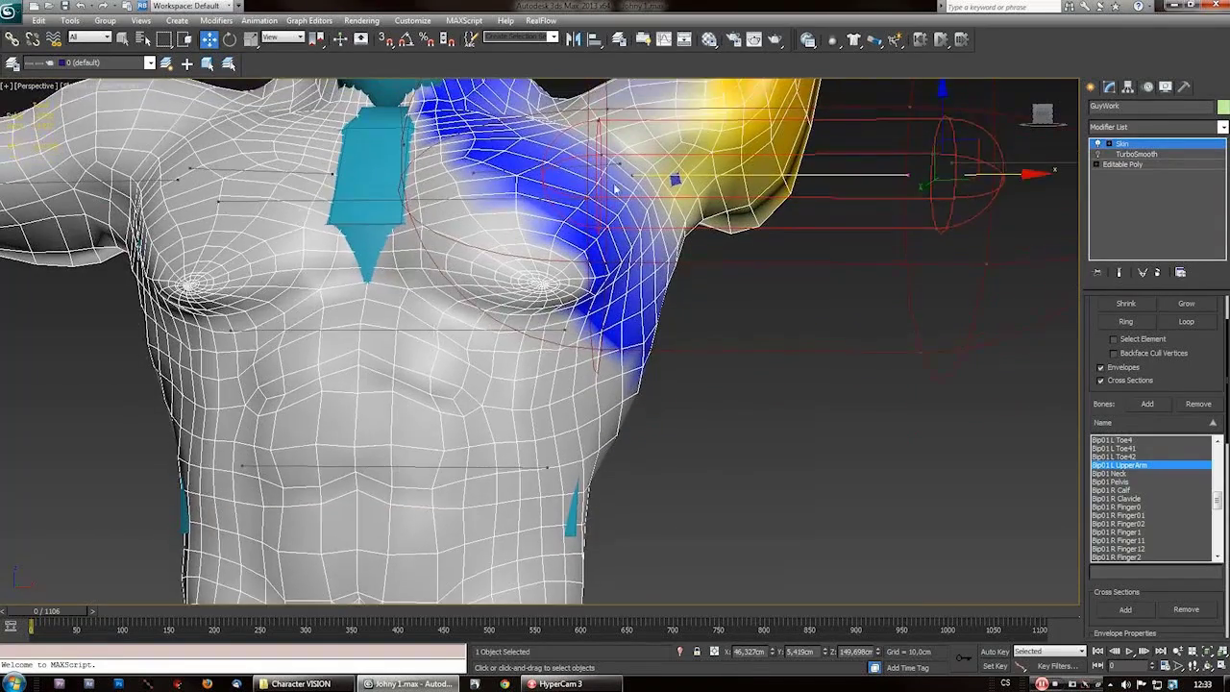
pyautogui.scroll(-4, 615, 189)
pyautogui.moveTo(480, 575); pyautogui.dragTo(484, 404, button='middle')
pyautogui.moveTo(623, 571); pyautogui.dragTo(626, 448, button='middle')
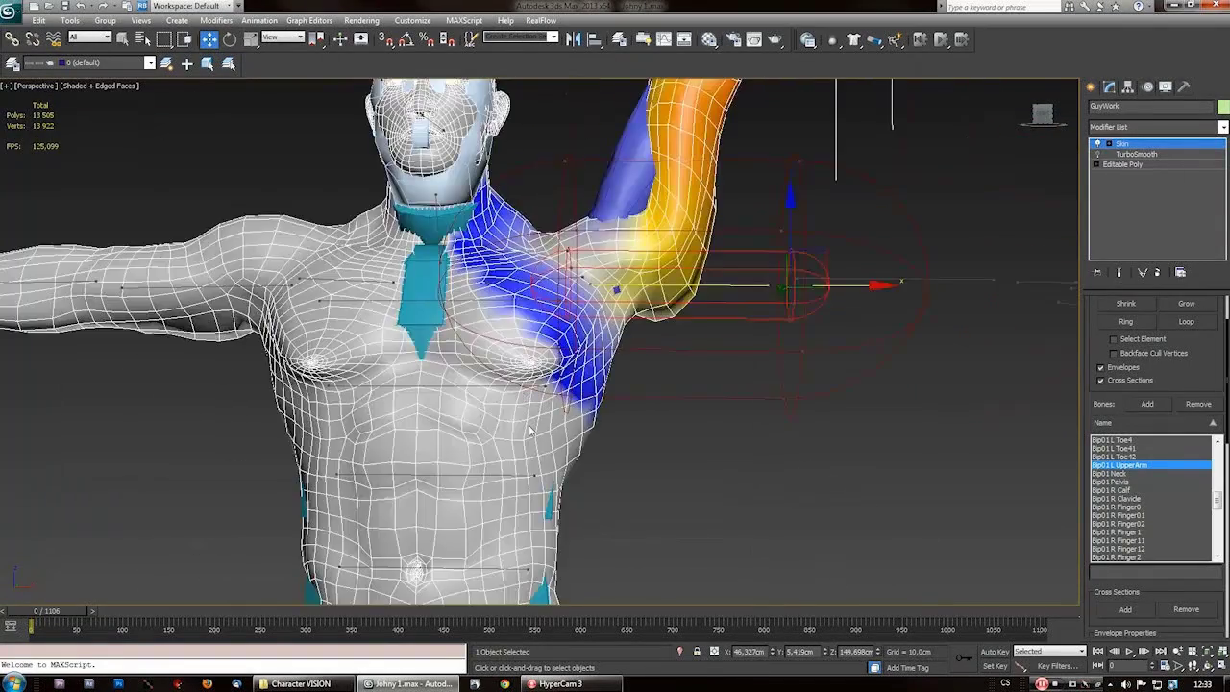
pyautogui.scroll(2, 533, 432)
pyautogui.moveTo(532, 431); pyautogui.dragTo(541, 352, button='middle')
# - Select the skin vertices of the left foot and lower shin
pyautogui.scroll(-4, 625, 236)
pyautogui.moveTo(541, 594); pyautogui.dragTo(547, 343, button='middle')
pyautogui.moveTo(640, 583); pyautogui.dragTo(642, 347, button='middle')
pyautogui.moveTo(645, 369); pyautogui.dragTo(490, 531)
pyautogui.moveTo(597, 230); pyautogui.dragTo(563, 296, button='middle')
pyautogui.moveTo(645, 369); pyautogui.dragTo(491, 532)
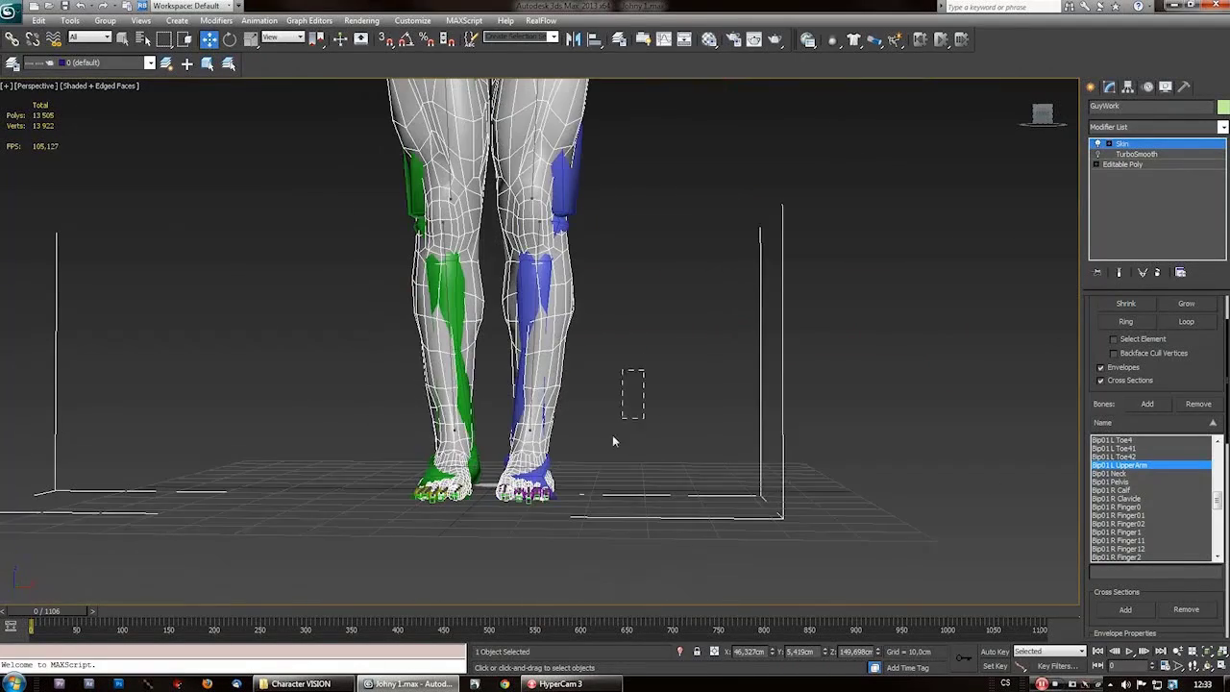
pyautogui.moveTo(599, 228); pyautogui.dragTo(563, 296, button='middle')
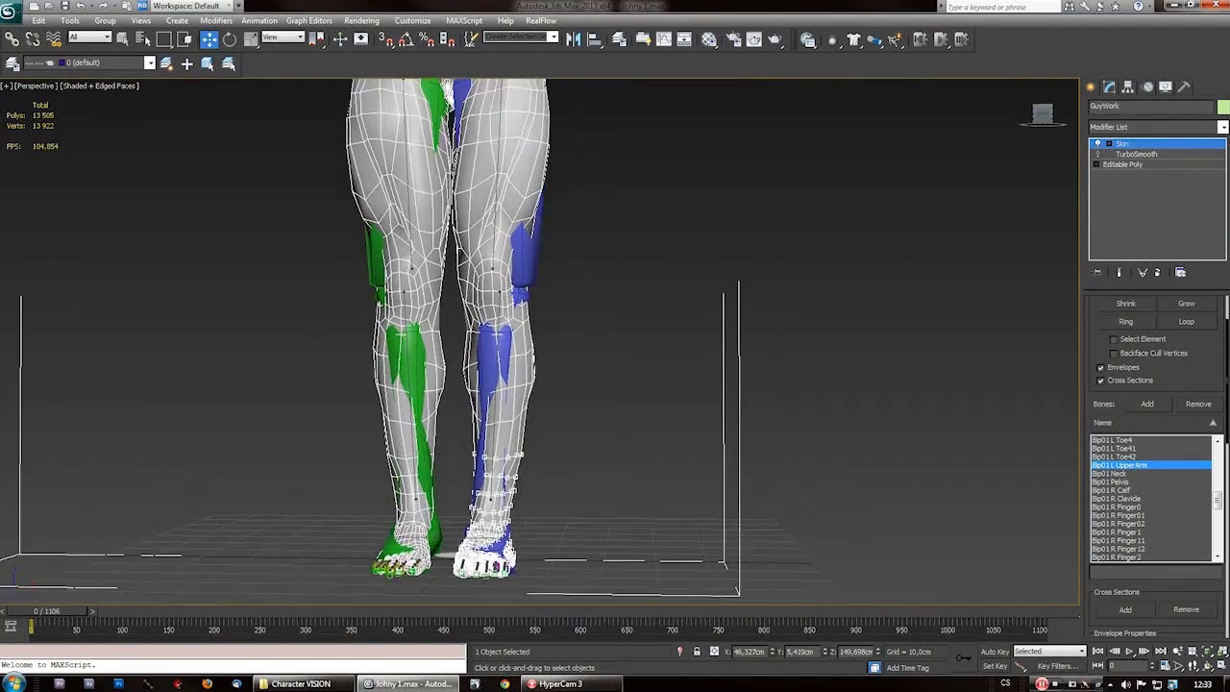
# - Set the selected foot vertices' absolute effect to 0,5 for the left upper arm bone and check the whole figure
pyautogui.moveTo(1227, 358); pyautogui.dragTo(1227, 419)
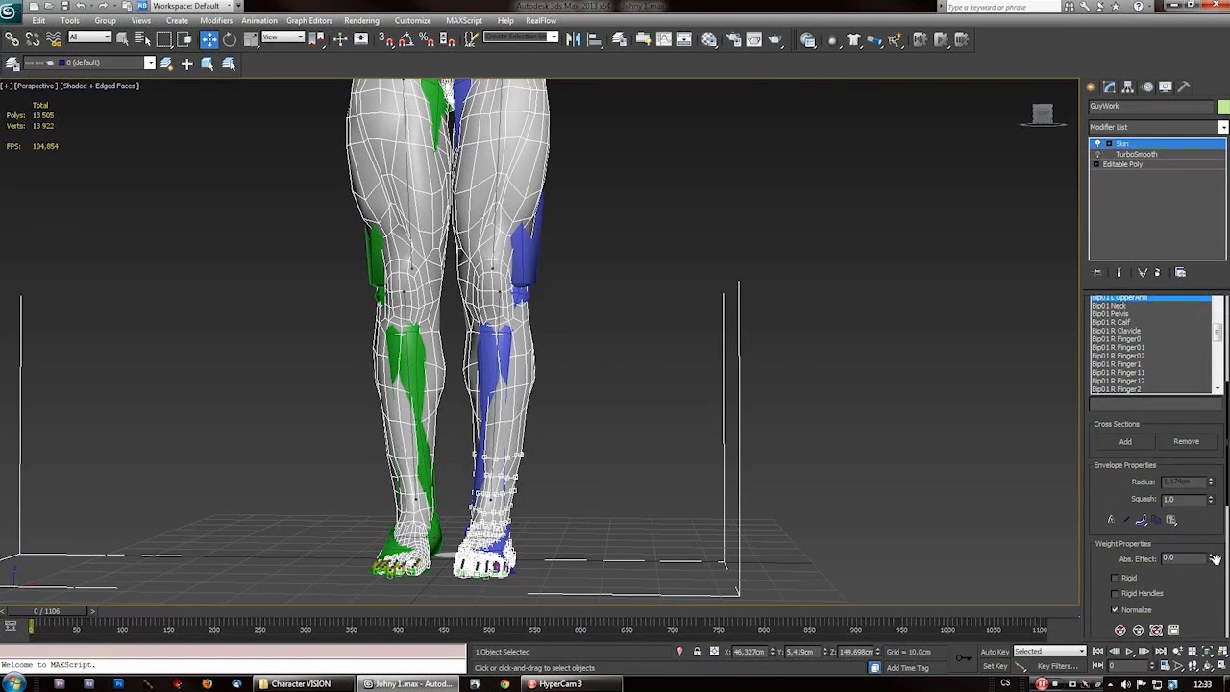
pyautogui.moveTo(1212, 559)
pyautogui.mouseDown()
pyautogui.moveTo(1206, 529)
pyautogui.moveTo(1208, 541)
pyautogui.mouseUp()
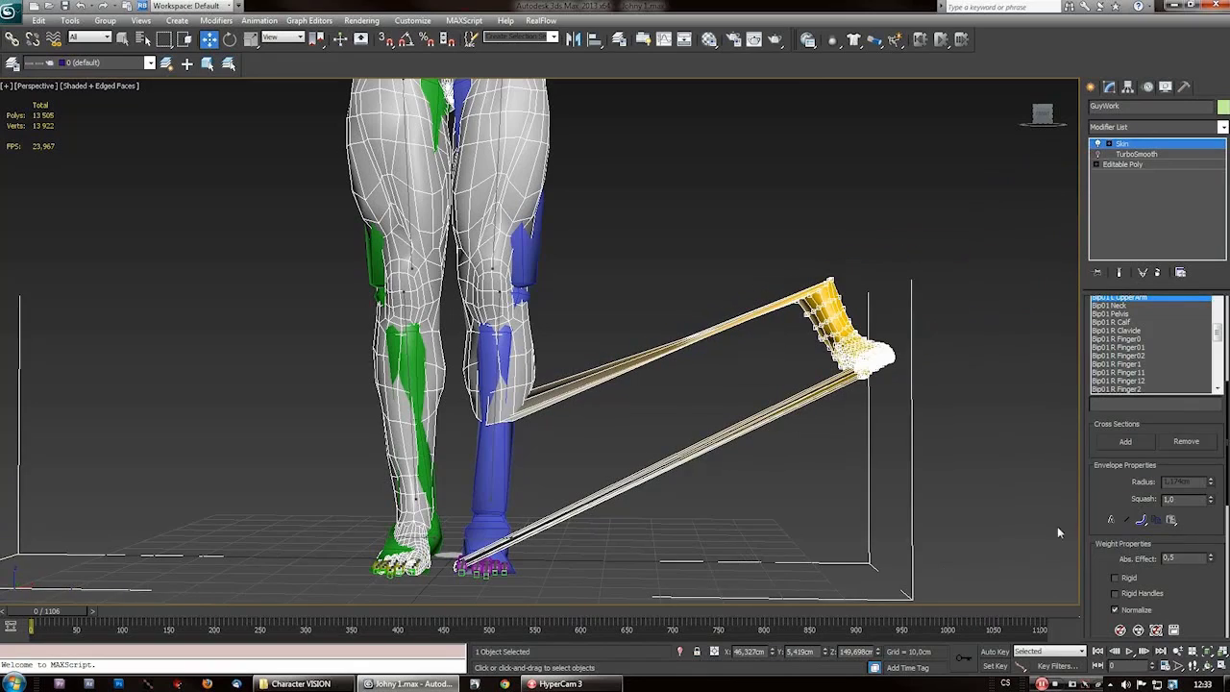
pyautogui.scroll(-3, 883, 355)
pyautogui.moveTo(832, 360); pyautogui.dragTo(782, 432, button='middle')
pyautogui.moveTo(611, 333); pyautogui.dragTo(596, 491, button='middle')
pyautogui.scroll(-5, 582, 471)
pyautogui.moveTo(554, 412); pyautogui.dragTo(625, 376, button='middle')
pyautogui.scroll(5, 552, 443)
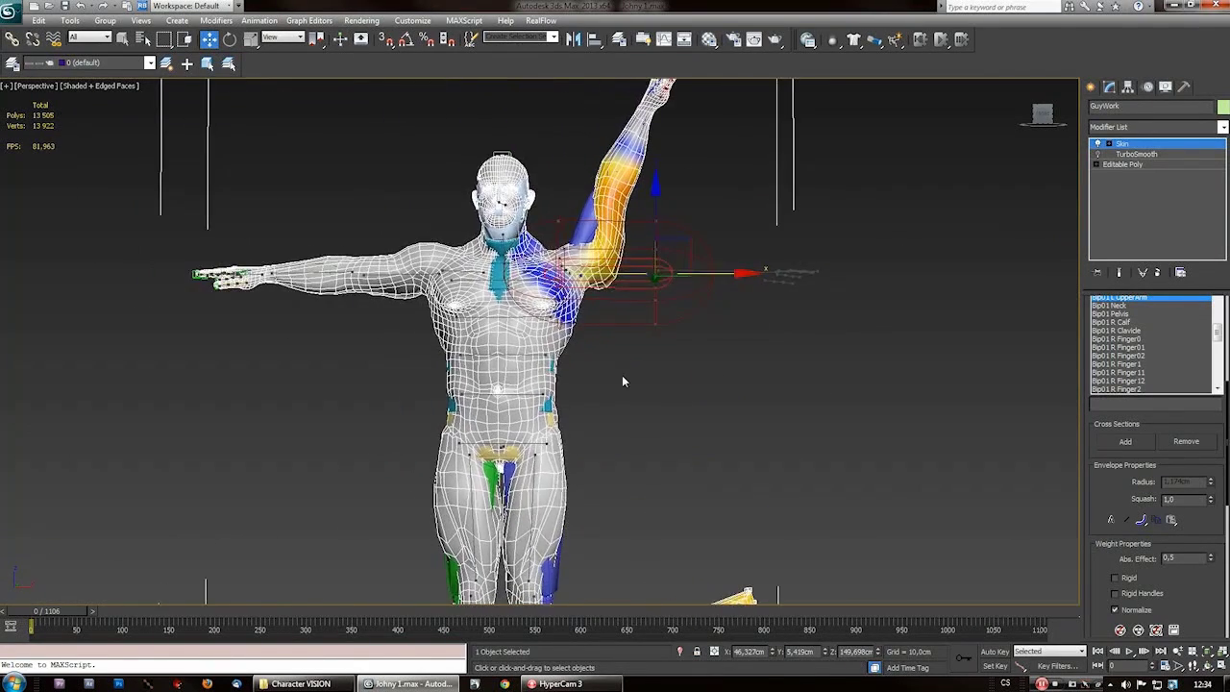
pyautogui.scroll(-3, 643, 239)
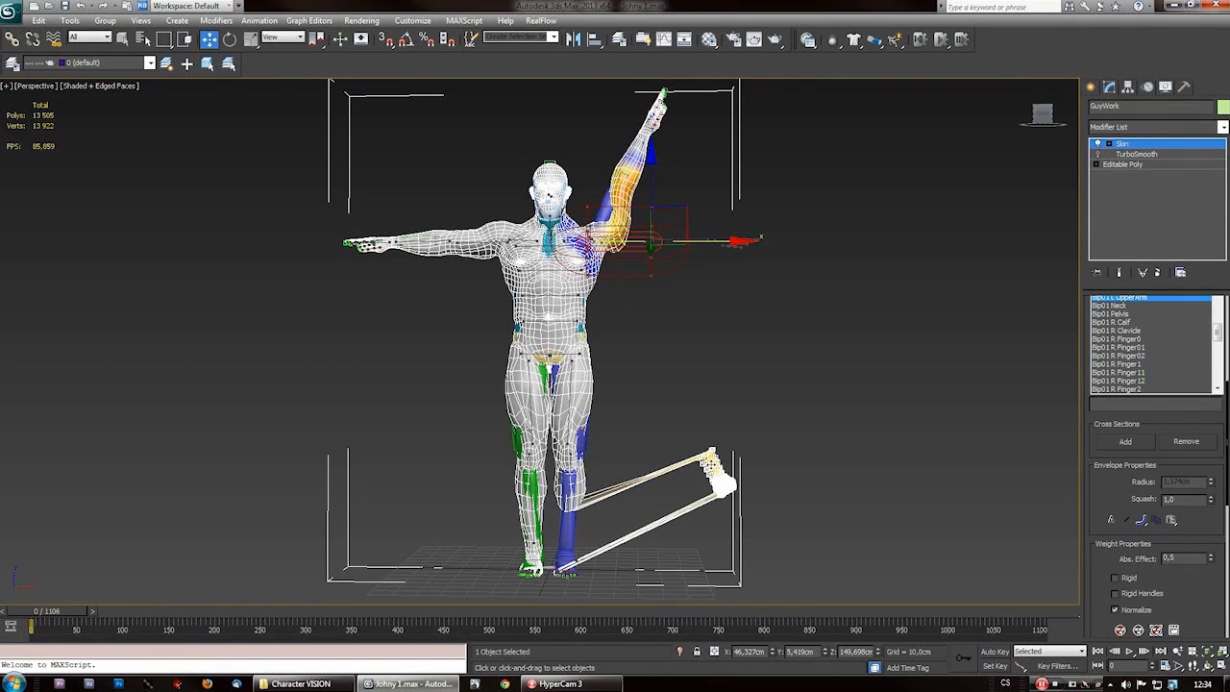
# - Try stronger absolute effect values such as 0,68 on the selected foot vertices and set the value back to 0,0
pyautogui.moveTo(1210, 562)
pyautogui.mouseDown()
pyautogui.moveTo(1218, 517)
pyautogui.moveTo(1211, 554)
pyautogui.mouseUp()
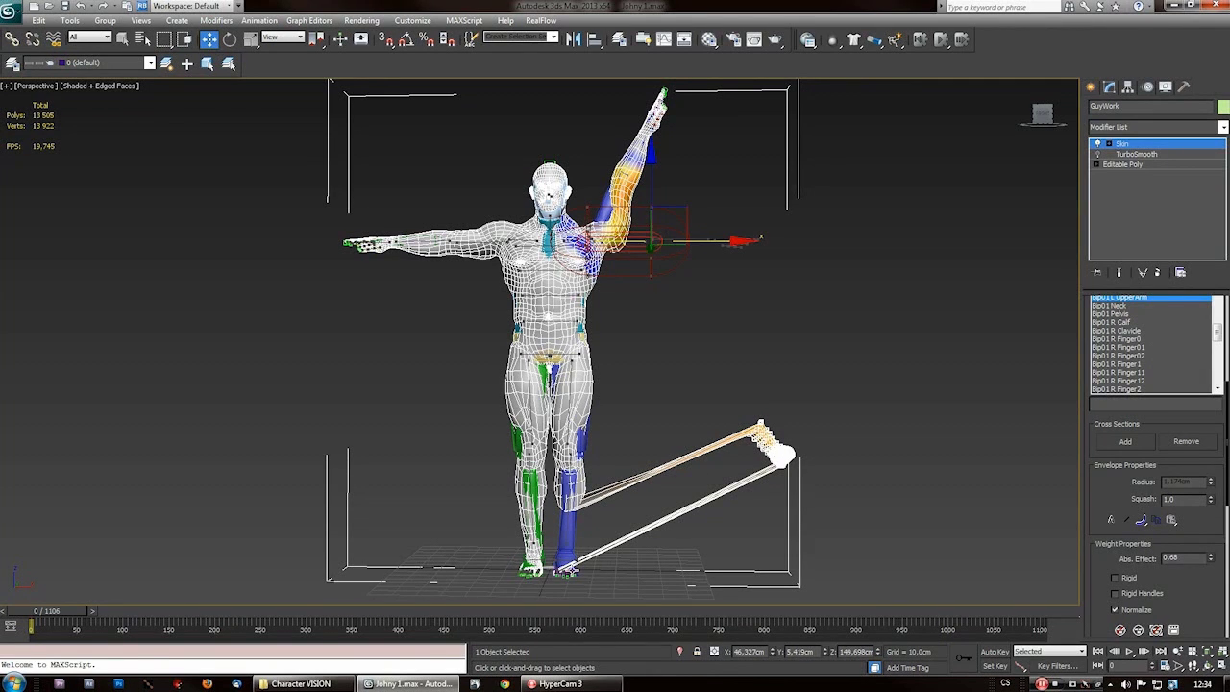
pyautogui.moveTo(1210, 558); pyautogui.dragTo(1220, 488)
pyautogui.moveTo(1210, 562); pyautogui.dragTo(1210, 587)
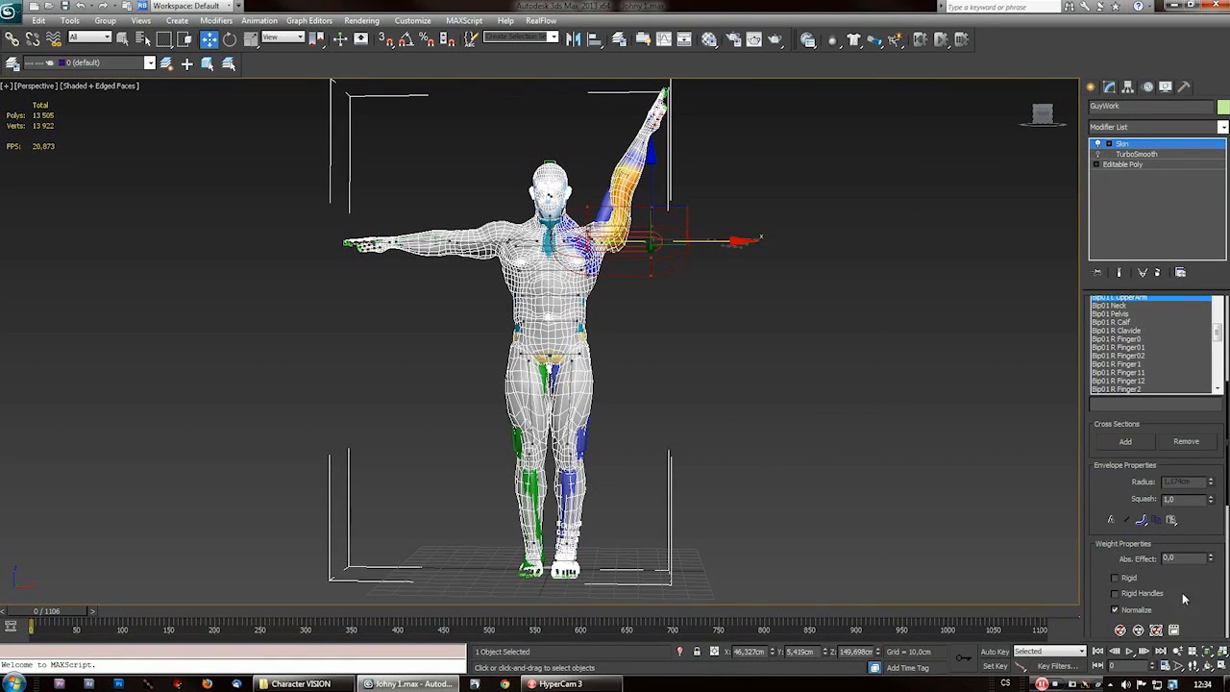
pyautogui.scroll(10, 670, 414)
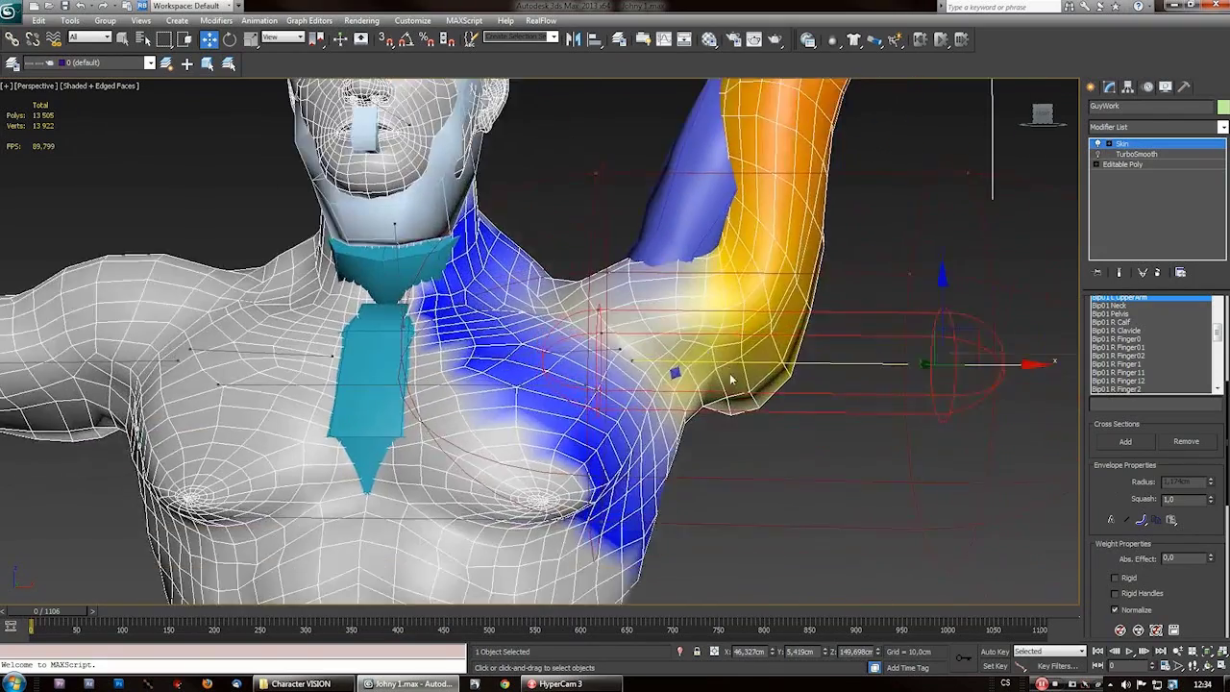
# - Examine the left upper arm's influence and the areas of the mesh influenced by the Bip01 Neck bone
pyautogui.scroll(3, 625, 289)
pyautogui.scroll(-3, 723, 309)
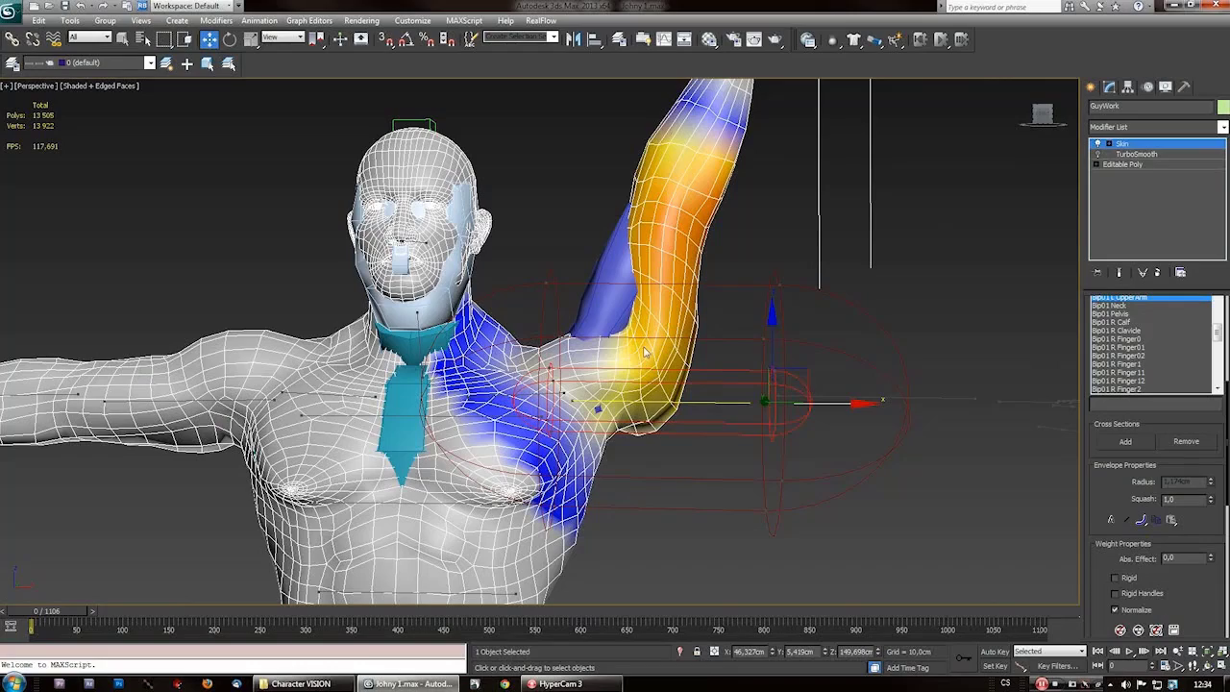
pyautogui.click(1113, 306)
pyautogui.moveTo(463, 319); pyautogui.dragTo(552, 360, button='middle')
pyautogui.scroll(3, 547, 386)
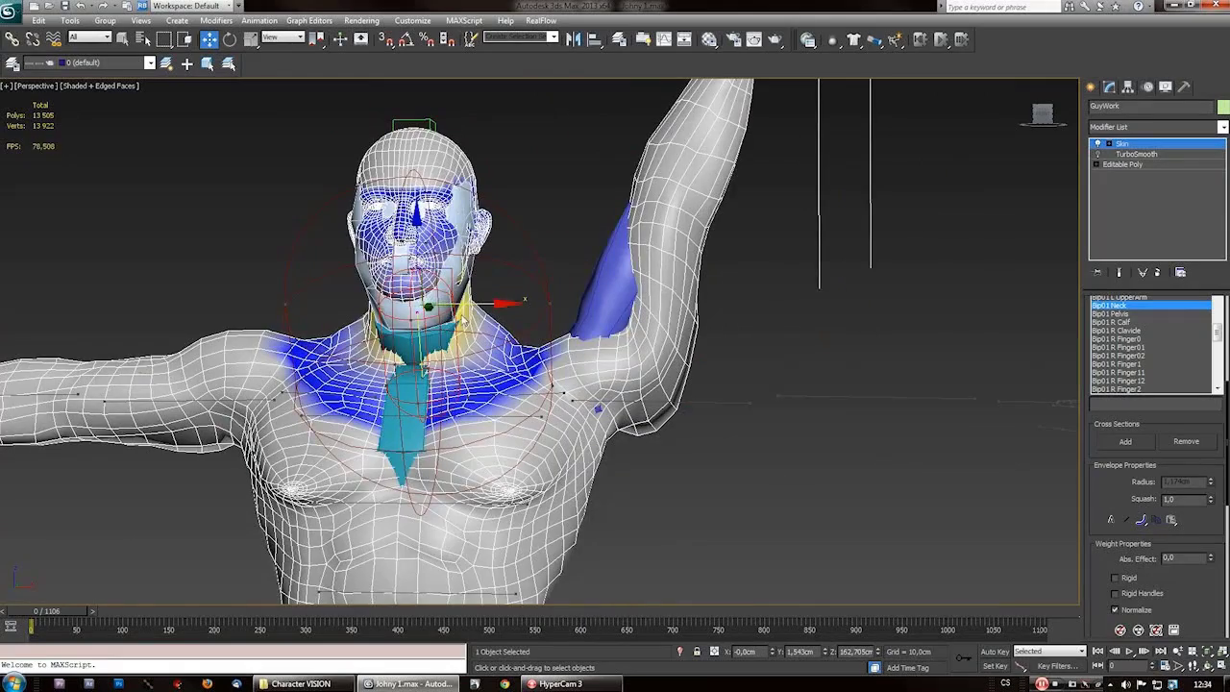
pyautogui.scroll(4, 543, 382)
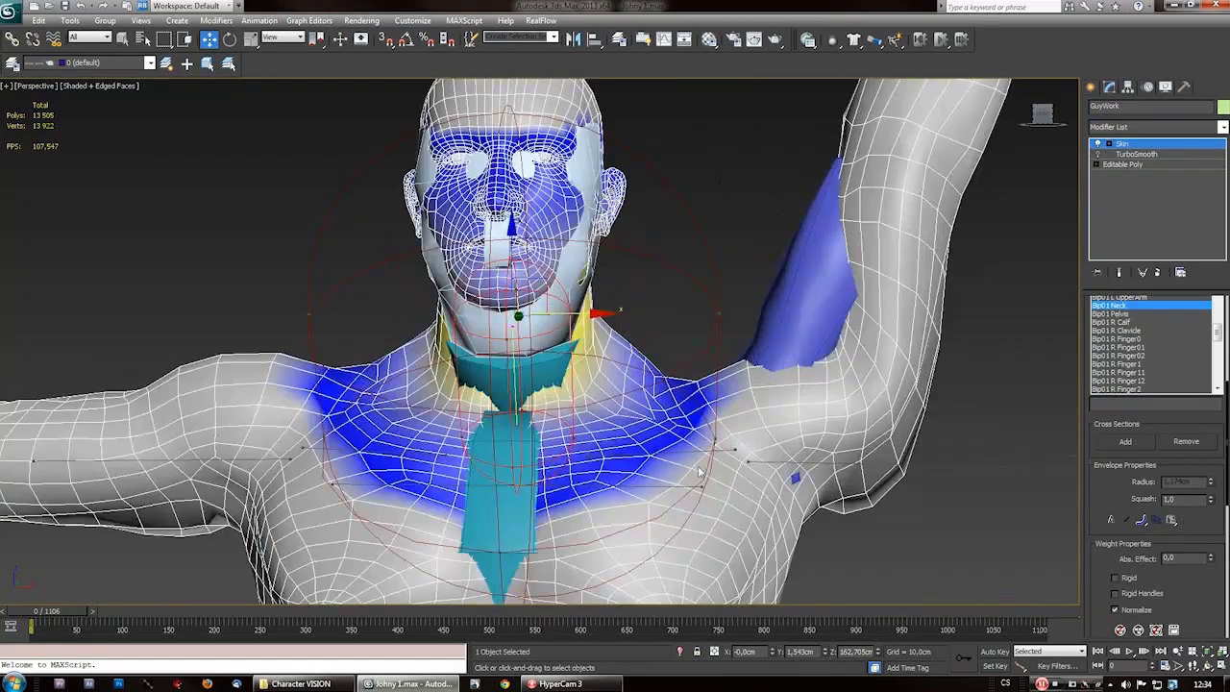
# - Examine the areas of the torso and thighs influenced by the Bip01 Pelvis bone
pyautogui.scroll(-3, 716, 447)
pyautogui.click(1113, 313)
pyautogui.moveTo(649, 573); pyautogui.dragTo(582, 403, button='middle')
pyautogui.scroll(-3, 581, 401)
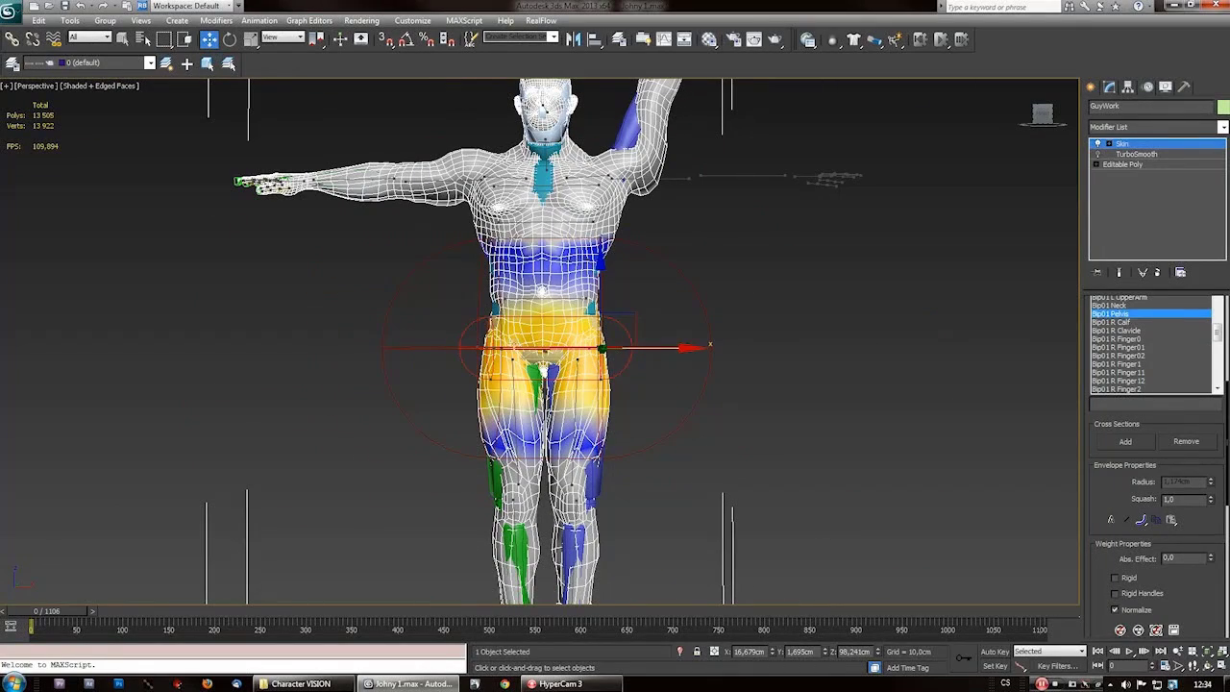
pyautogui.scroll(5, 513, 390)
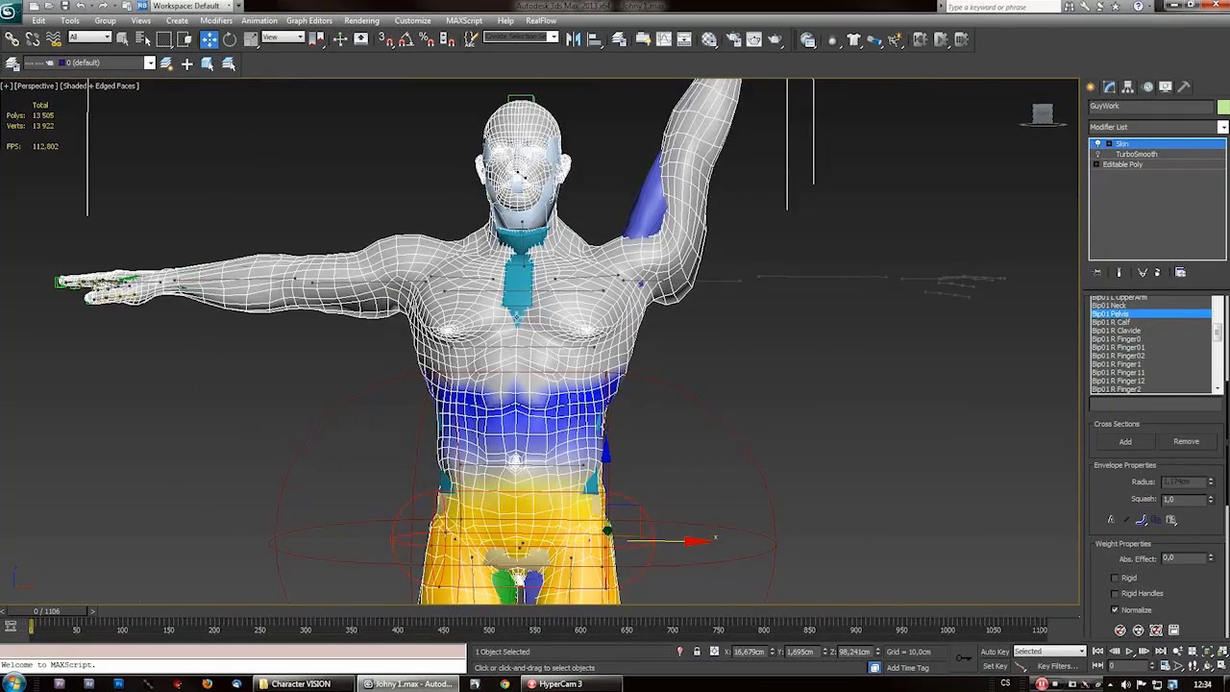
pyautogui.scroll(5, 516, 356)
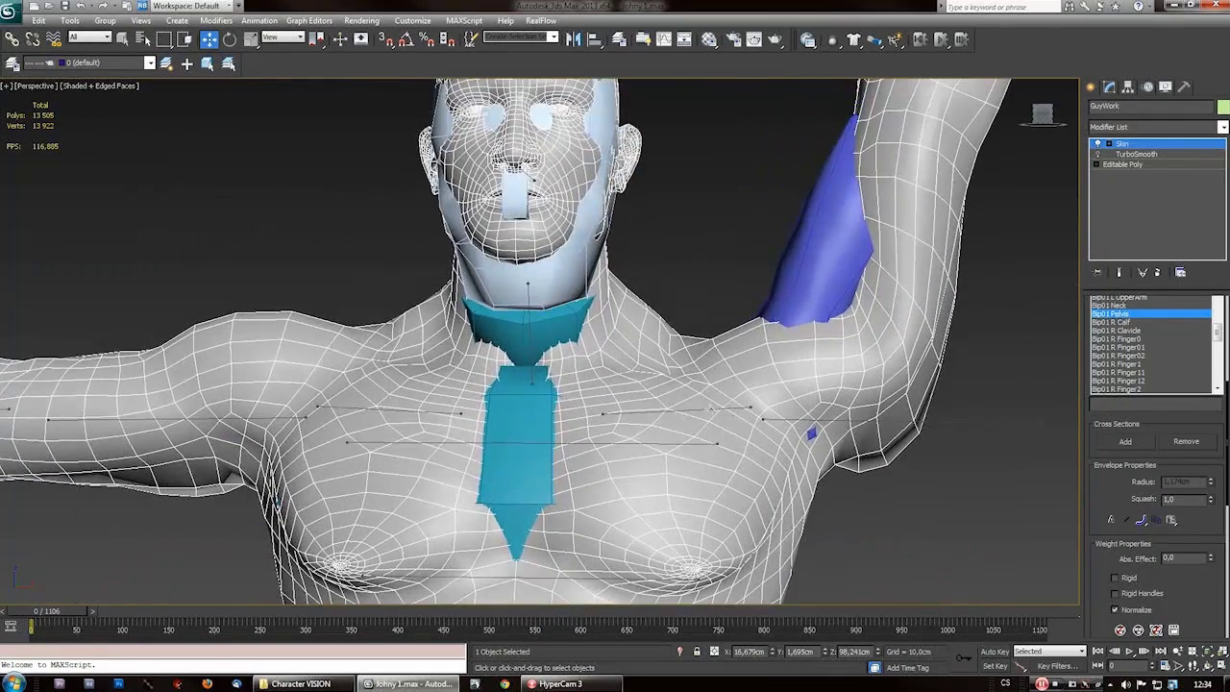
# - Select the skin vertices around the bend of the raised left arm and set their absolute effect for Bip01 L UpperArm to 1
pyautogui.moveTo(753, 413)
pyautogui.mouseDown(button='middle')
pyautogui.moveTo(753, 317)
pyautogui.moveTo(754, 418)
pyautogui.mouseUp(button='middle')
pyautogui.click(1144, 297)
pyautogui.scroll(-3, 713, 290)
pyautogui.moveTo(713, 290); pyautogui.dragTo(746, 315)
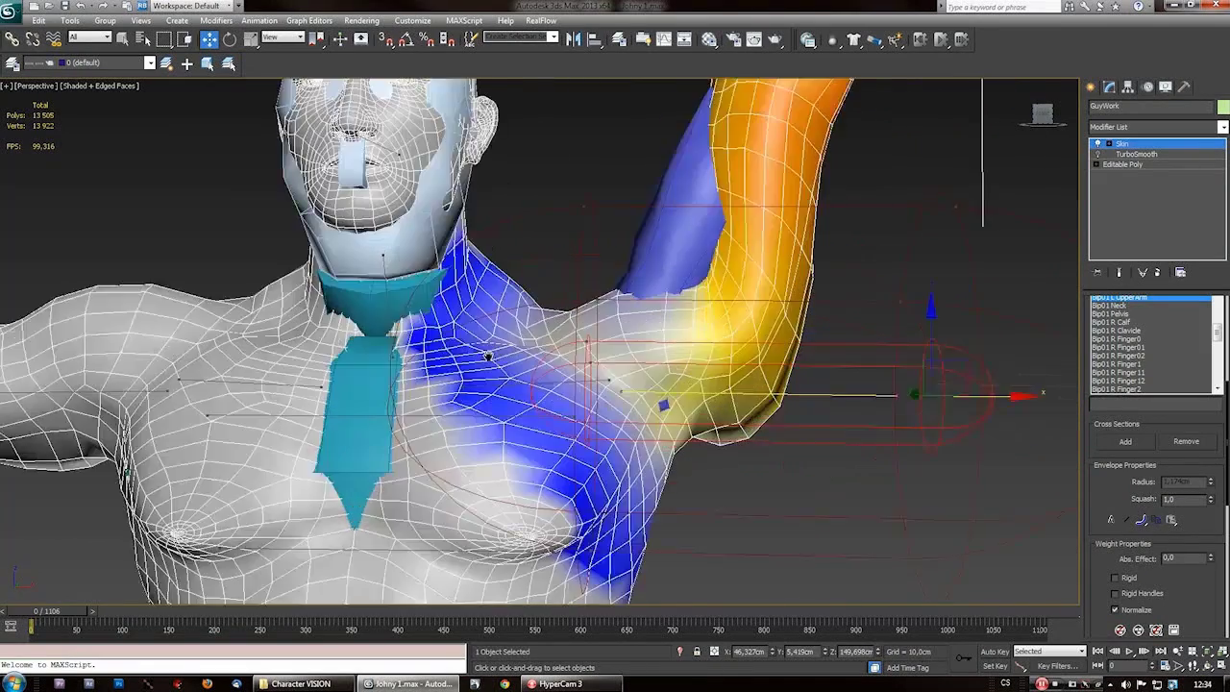
pyautogui.scroll(-3, 488, 355)
pyautogui.moveTo(670, 472); pyautogui.dragTo(636, 249)
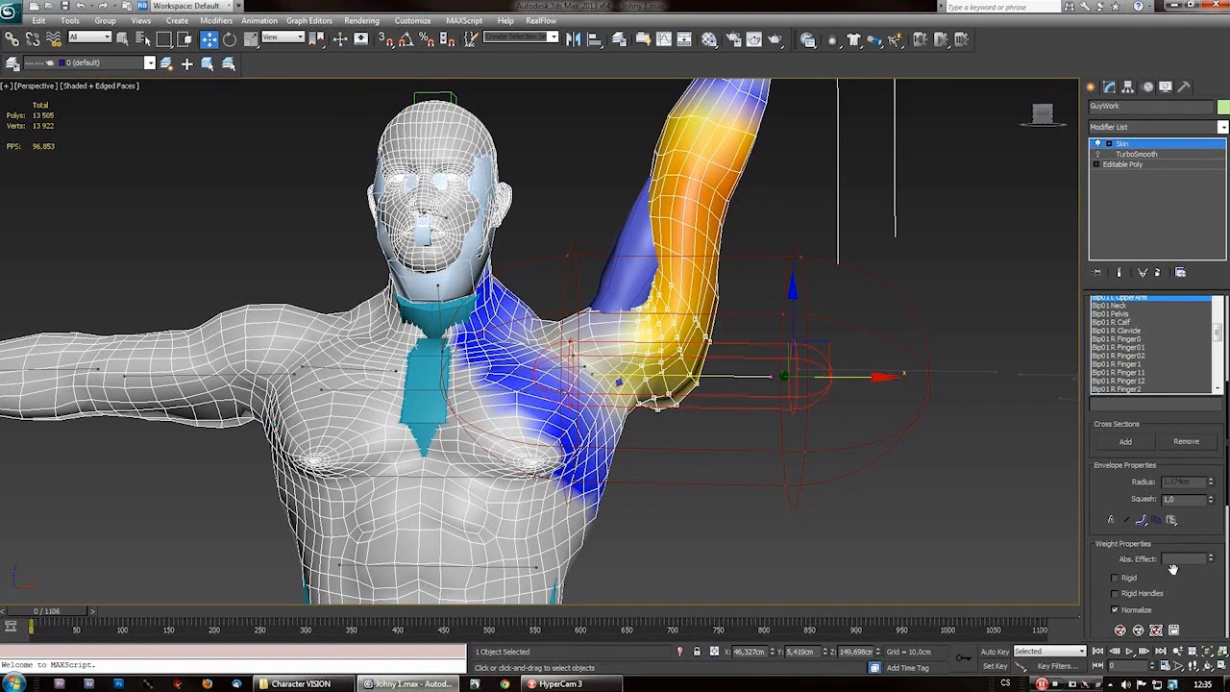
pyautogui.moveTo(1210, 559); pyautogui.dragTo(1126, 559)
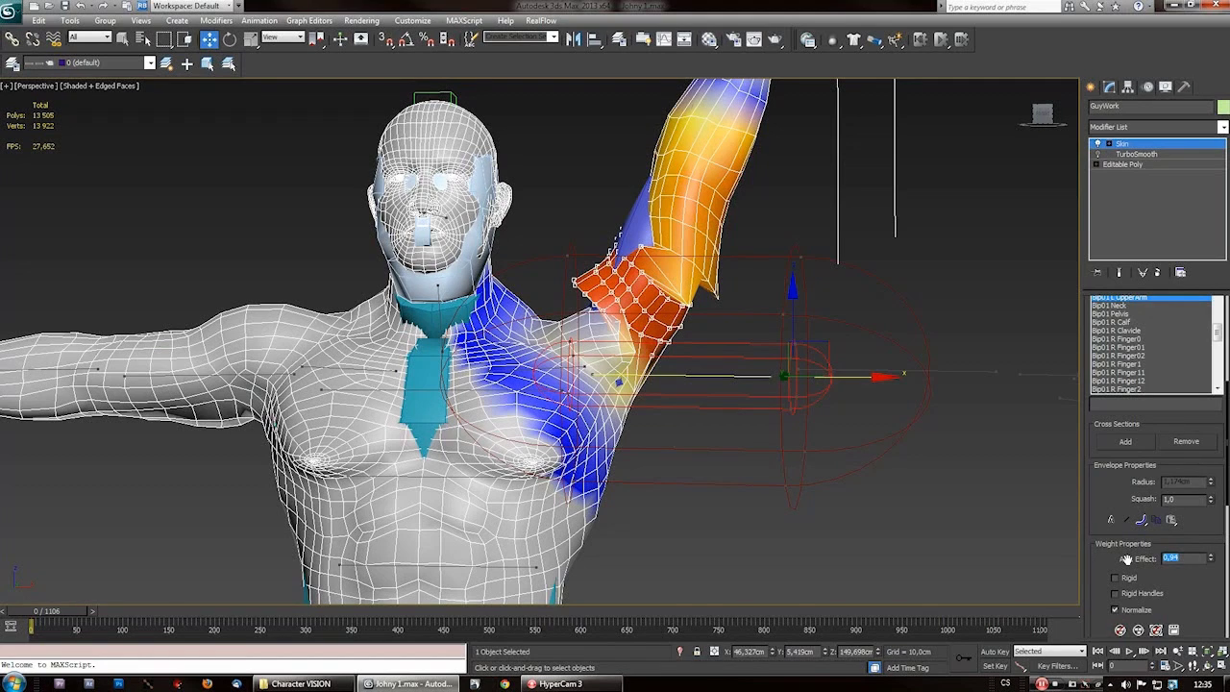
pyautogui.write('1')
pyautogui.press('Return')
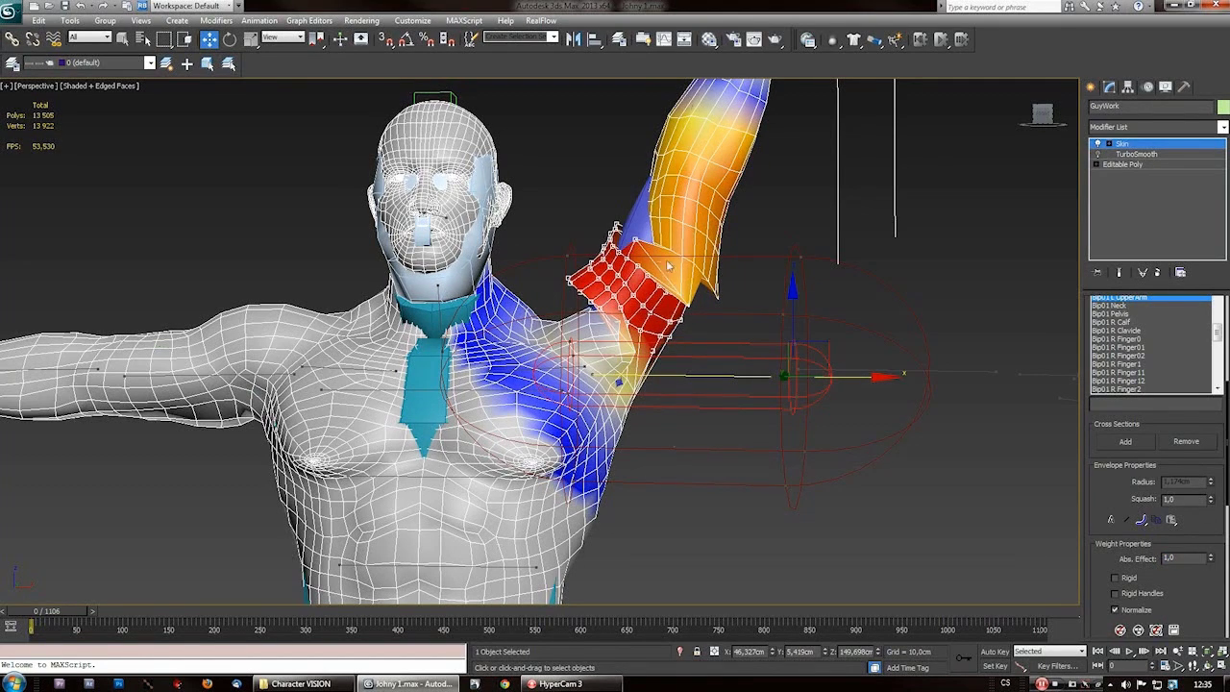
# - Set the selected left arm vertices' absolute effect to 0,9, inspect the arm, and deselect the vertices
pyautogui.write('0,98')
pyautogui.press('Return')
pyautogui.keyDown('alt'); pyautogui.moveTo(618, 382); pyautogui.dragTo(907, 488, button='middle'); pyautogui.keyUp('alt')
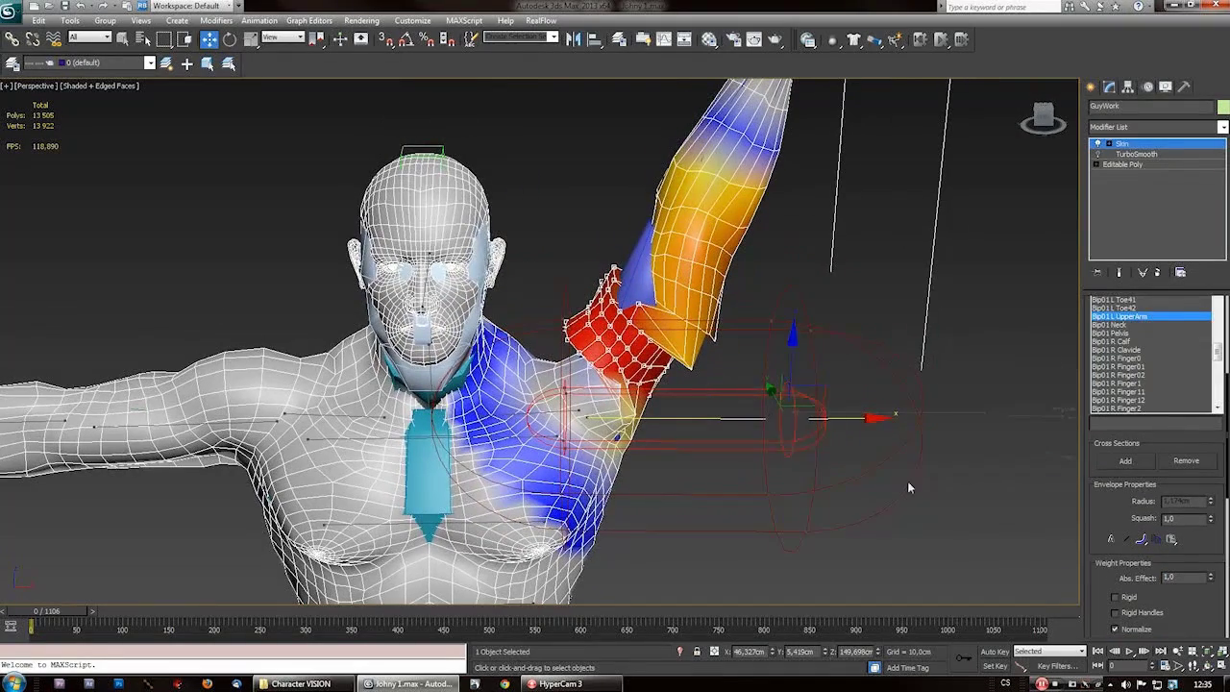
pyautogui.doubleClick(1172, 577)
pyautogui.write('0,9')
pyautogui.press('Return')
pyautogui.click(841, 537)
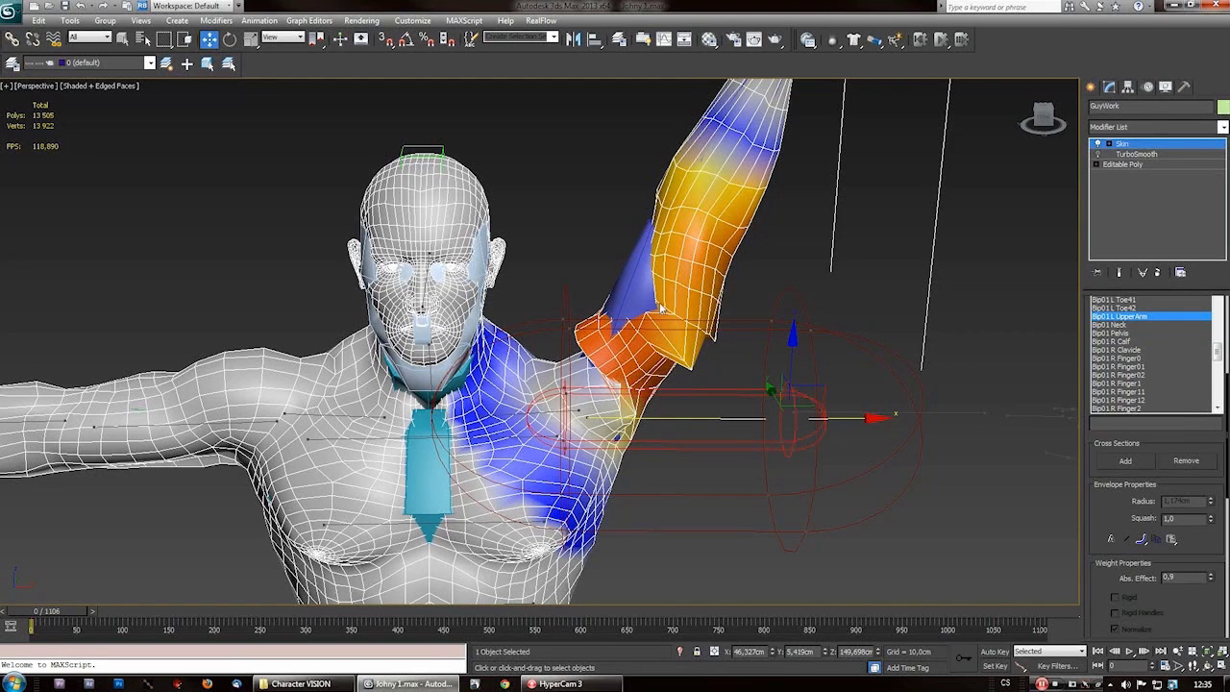
# - Display the Bip01 Spine1 bone's influence and select the skin vertices around the bend of the left arm
pyautogui.moveTo(1219, 355); pyautogui.dragTo(1225, 398)
pyautogui.click(1130, 392)
pyautogui.moveTo(537, 502); pyautogui.dragTo(461, 474, button='middle')
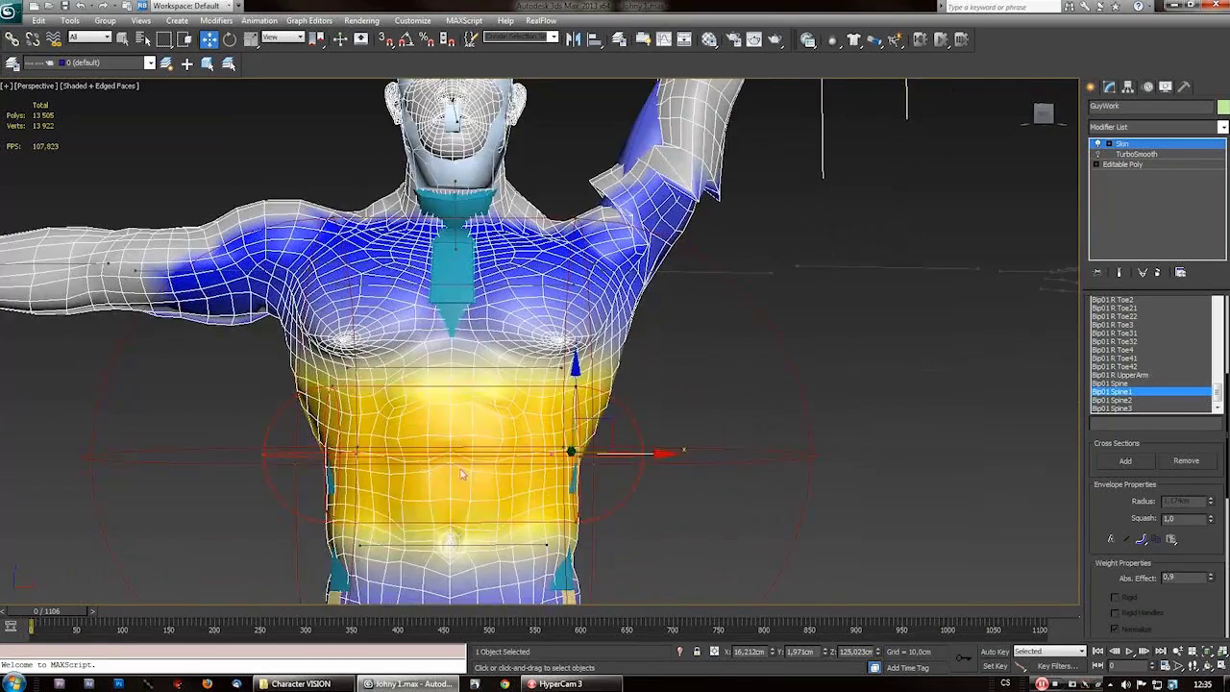
pyautogui.keyDown('alt'); pyautogui.moveTo(692, 168); pyautogui.dragTo(796, 184, button='middle'); pyautogui.keyUp('alt')
pyautogui.moveTo(812, 167); pyautogui.dragTo(567, 295)
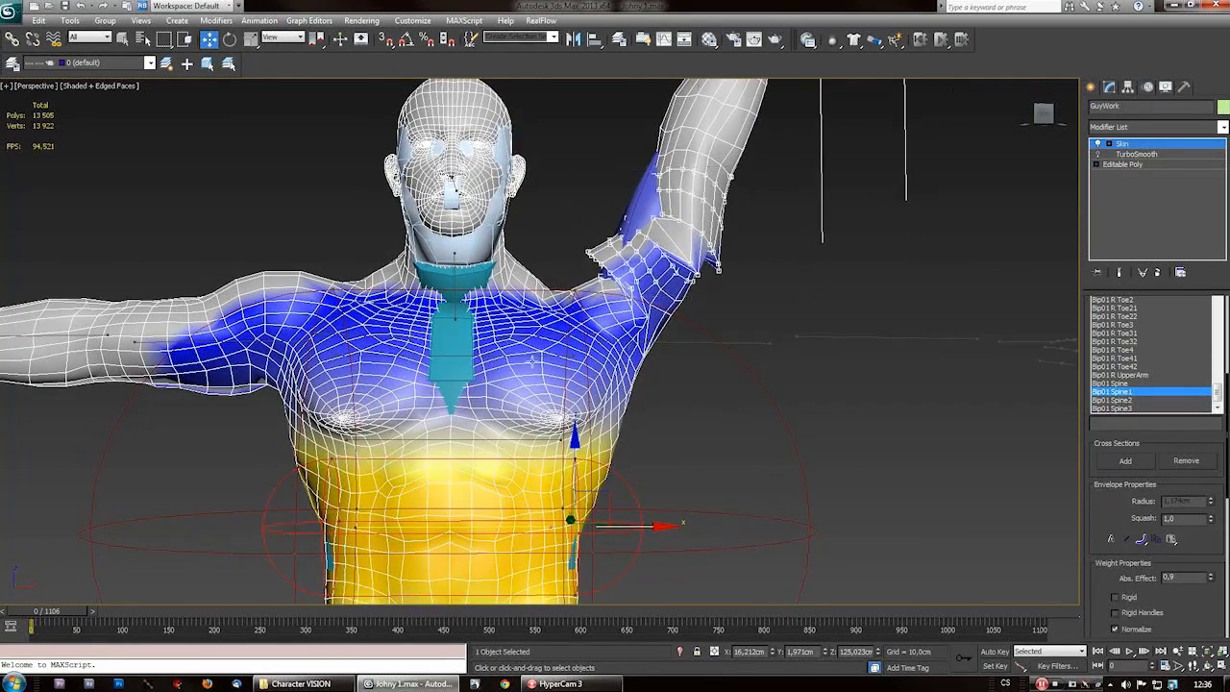
pyautogui.moveTo(500, 511); pyautogui.dragTo(519, 425, button='middle')
pyautogui.scroll(-3, 519, 425)
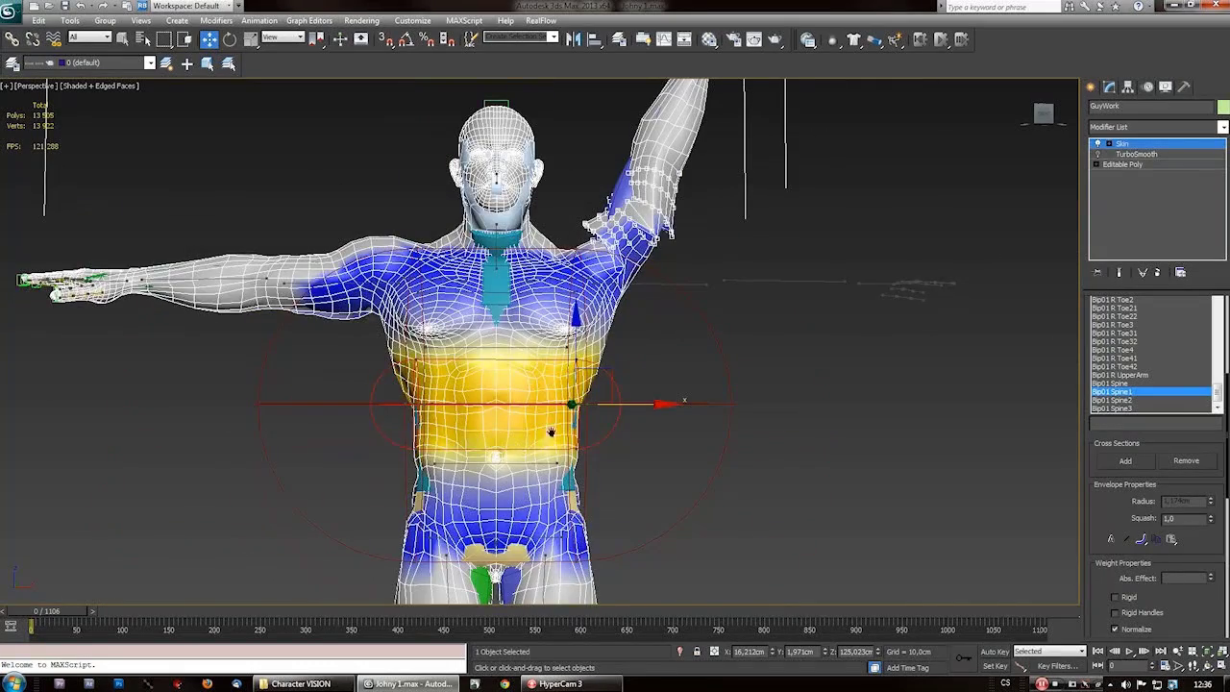
# - Set the absolute effect of the left upper arm and outer shoulder vertices to 0,0 for the Bip01 Spine1 bone
pyautogui.scroll(3, 550, 431)
pyautogui.moveTo(1210, 577); pyautogui.dragTo(1213, 634)
pyautogui.hotkey('ctrl', 'z')
pyautogui.scroll(-3, 538, 480)
pyautogui.scroll(3, 547, 502)
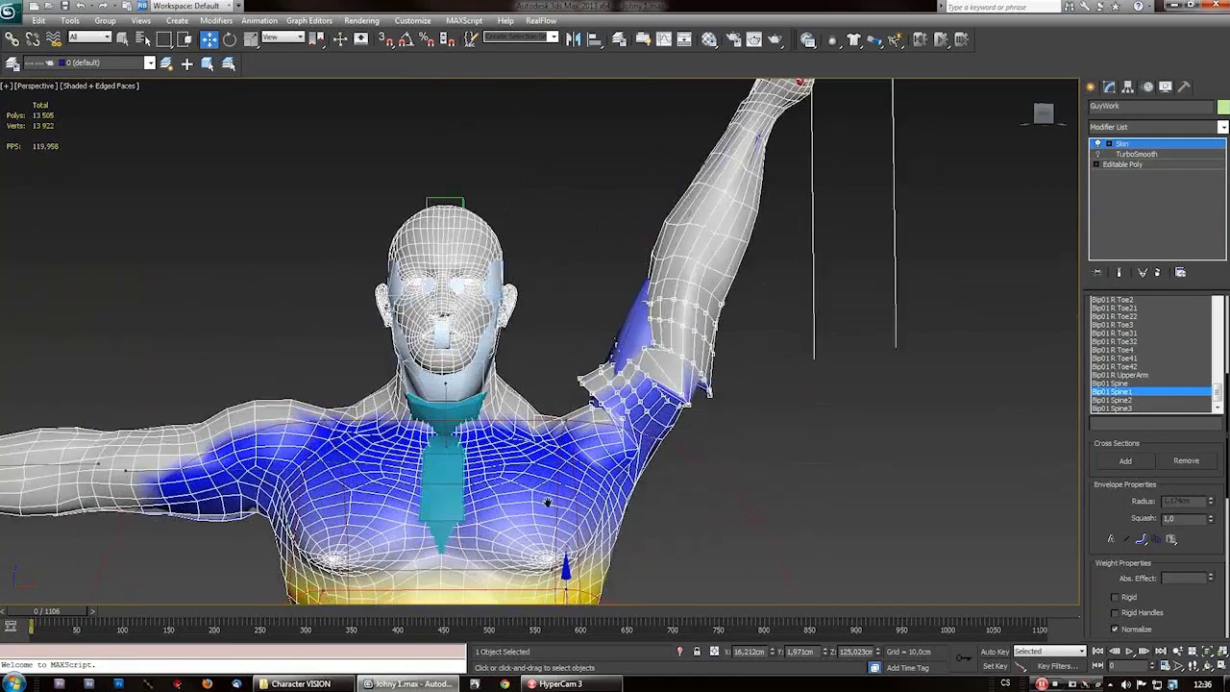
pyautogui.moveTo(1213, 578); pyautogui.dragTo(1213, 620)
pyautogui.moveTo(794, 378); pyautogui.dragTo(524, 456)
pyautogui.moveTo(1212, 580)
pyautogui.mouseDown()
pyautogui.moveTo(1211, 595)
pyautogui.moveTo(1208, 572)
pyautogui.mouseUp()
pyautogui.click(809, 463)
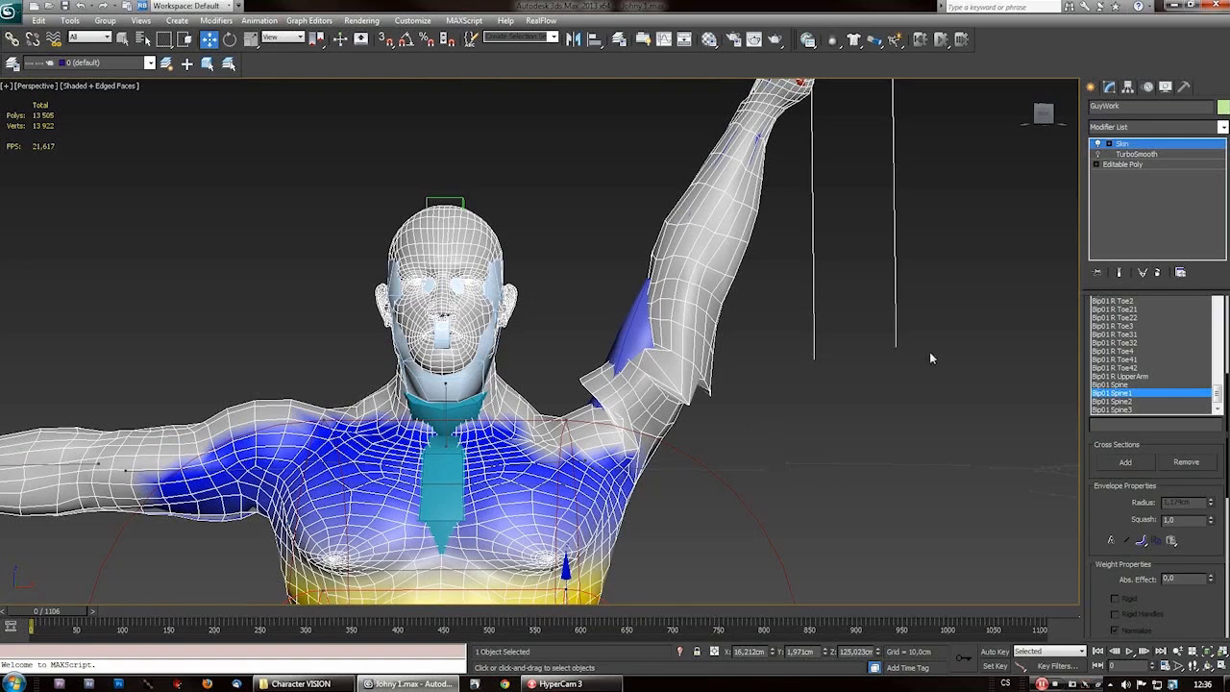
# - Return to the Bip01 L UpperArm bone and undo the accidental move of its envelope
pyautogui.moveTo(1219, 394); pyautogui.dragTo(1219, 351)
pyautogui.click(1145, 335)
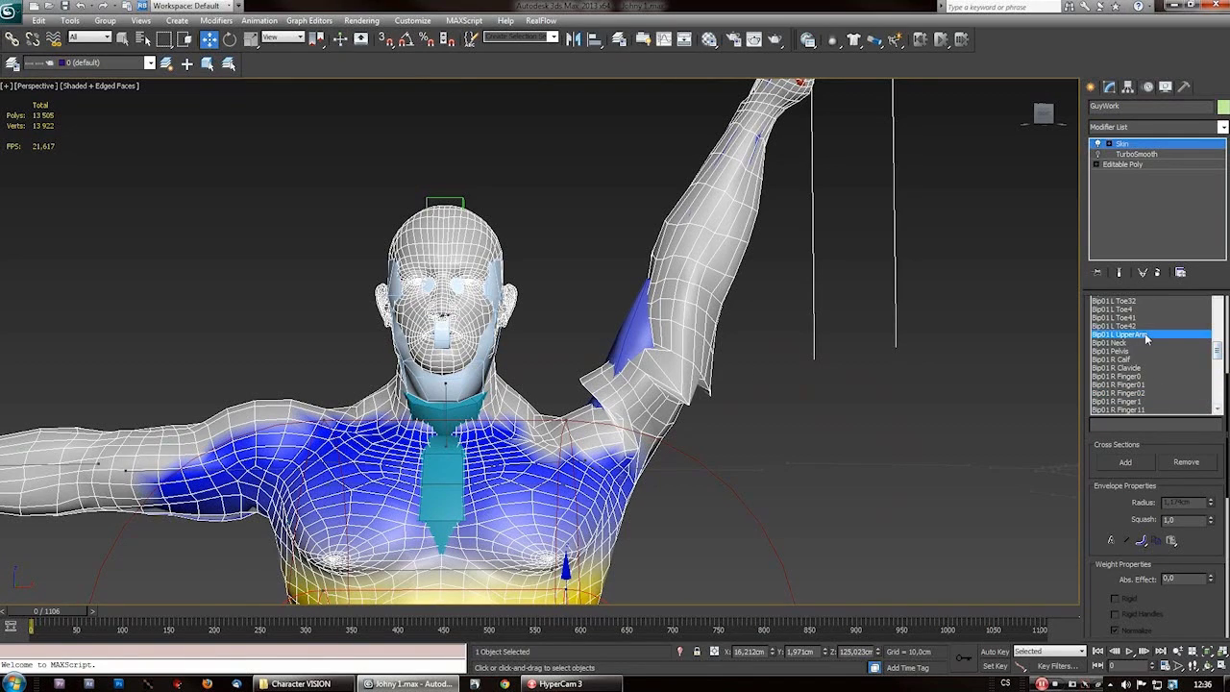
pyautogui.keyDown('alt'); pyautogui.moveTo(747, 403); pyautogui.dragTo(650, 415, button='middle'); pyautogui.keyUp('alt')
pyautogui.hotkey('ctrl', 'z')
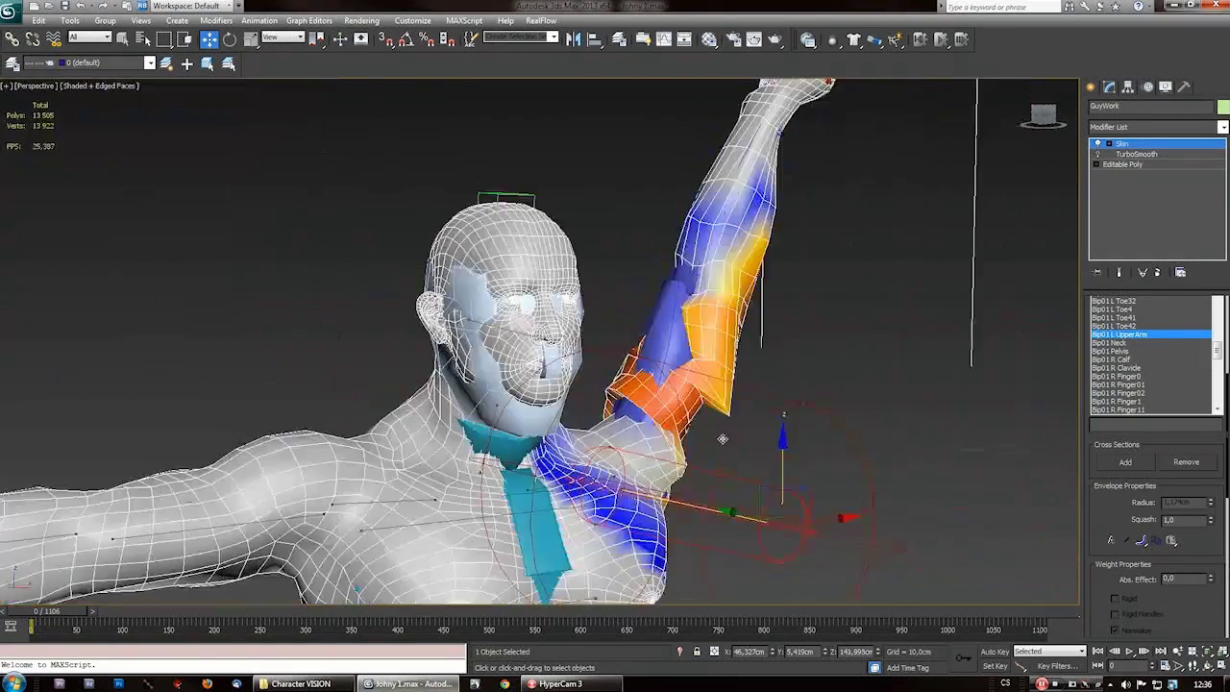
pyautogui.hotkey('ctrl', 'z')
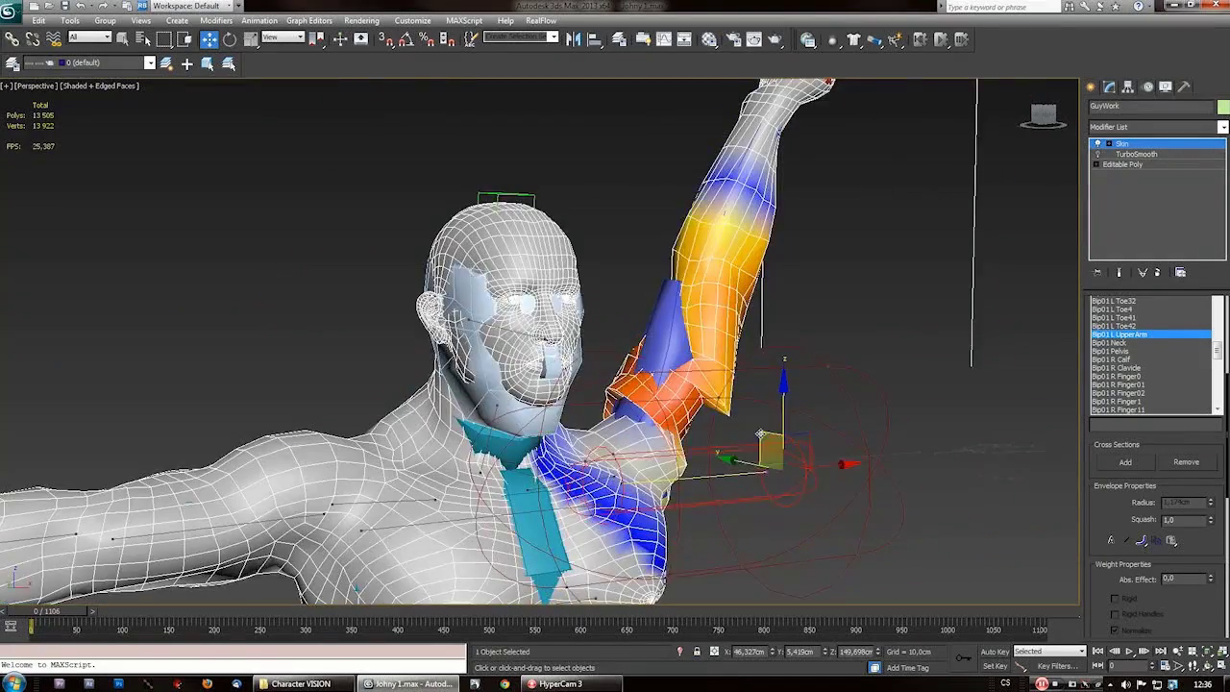
pyautogui.keyDown('alt'); pyautogui.moveTo(759, 435); pyautogui.dragTo(692, 413, button='middle'); pyautogui.keyUp('alt')
# - Select the vertices along the left upper arm and raise their absolute effect to 1,0
pyautogui.scroll(4, 502, 308)
pyautogui.moveTo(935, 278); pyautogui.dragTo(783, 455)
pyautogui.moveTo(1211, 578); pyautogui.dragTo(1209, 538)
pyautogui.keyDown('alt'); pyautogui.moveTo(923, 481); pyautogui.dragTo(956, 472, button='middle'); pyautogui.keyUp('alt')
pyautogui.moveTo(1210, 580); pyautogui.dragTo(1210, 540)
pyautogui.keyDown('alt'); pyautogui.moveTo(802, 412); pyautogui.dragTo(827, 411, button='middle'); pyautogui.keyUp('alt')
pyautogui.scroll(3, 759, 411)
pyautogui.moveTo(562, 159); pyautogui.dragTo(909, 423)
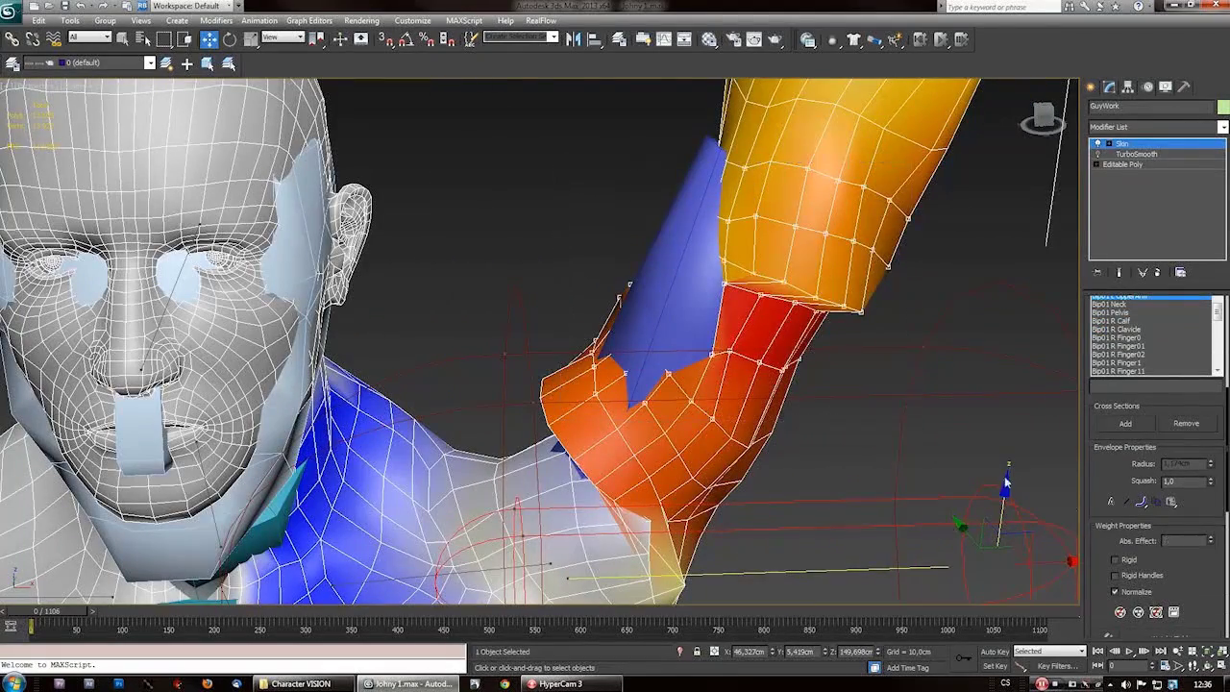
pyautogui.moveTo(1210, 544); pyautogui.dragTo(1210, 530)
# - Examine the mesh around the gap between the left upper arm and the shoulder up close
pyautogui.keyDown('alt'); pyautogui.moveTo(959, 444); pyautogui.dragTo(631, 318, button='middle'); pyautogui.keyUp('alt')
pyautogui.scroll(-5, 684, 398)
pyautogui.scroll(3, 684, 398)
pyautogui.scroll(3, 711, 394)
pyautogui.scroll(-6, 562, 324)
pyautogui.scroll(5, 590, 321)
pyautogui.scroll(-3, 590, 320)
pyautogui.scroll(3, 590, 320)
pyautogui.scroll(-2, 590, 320)
pyautogui.scroll(4, 615, 235)
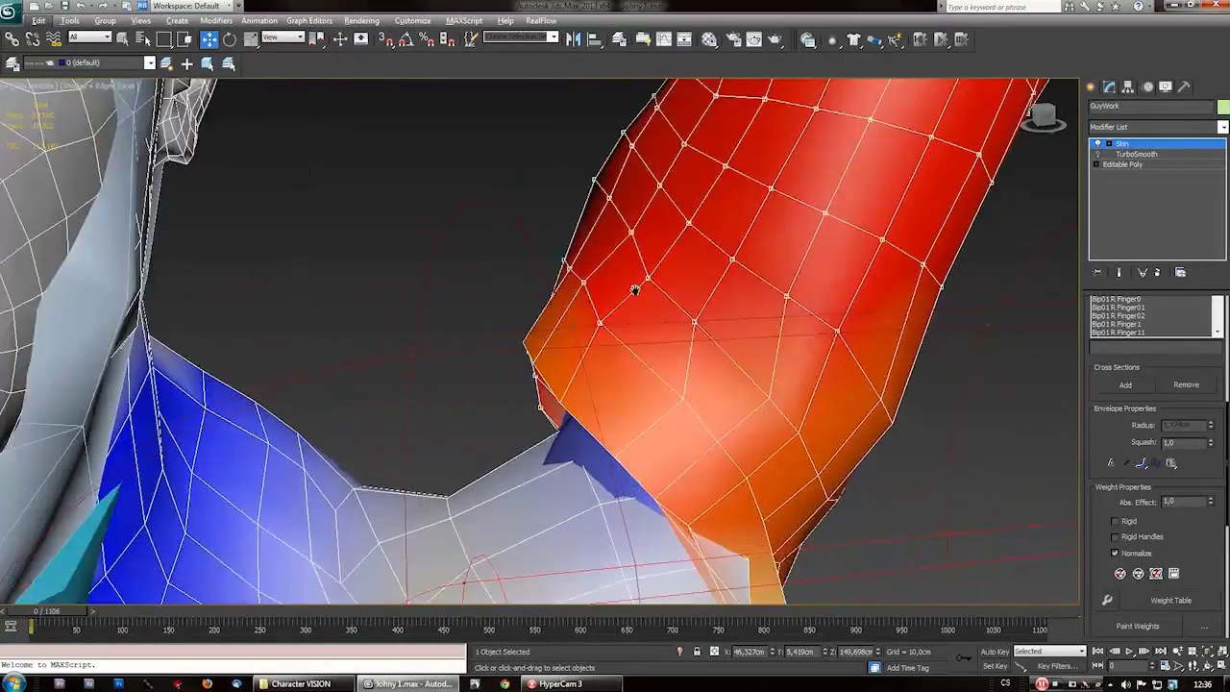
pyautogui.scroll(-4, 627, 223)
pyautogui.scroll(2, 581, 492)
pyautogui.scroll(-2, 581, 493)
pyautogui.scroll(4, 580, 487)
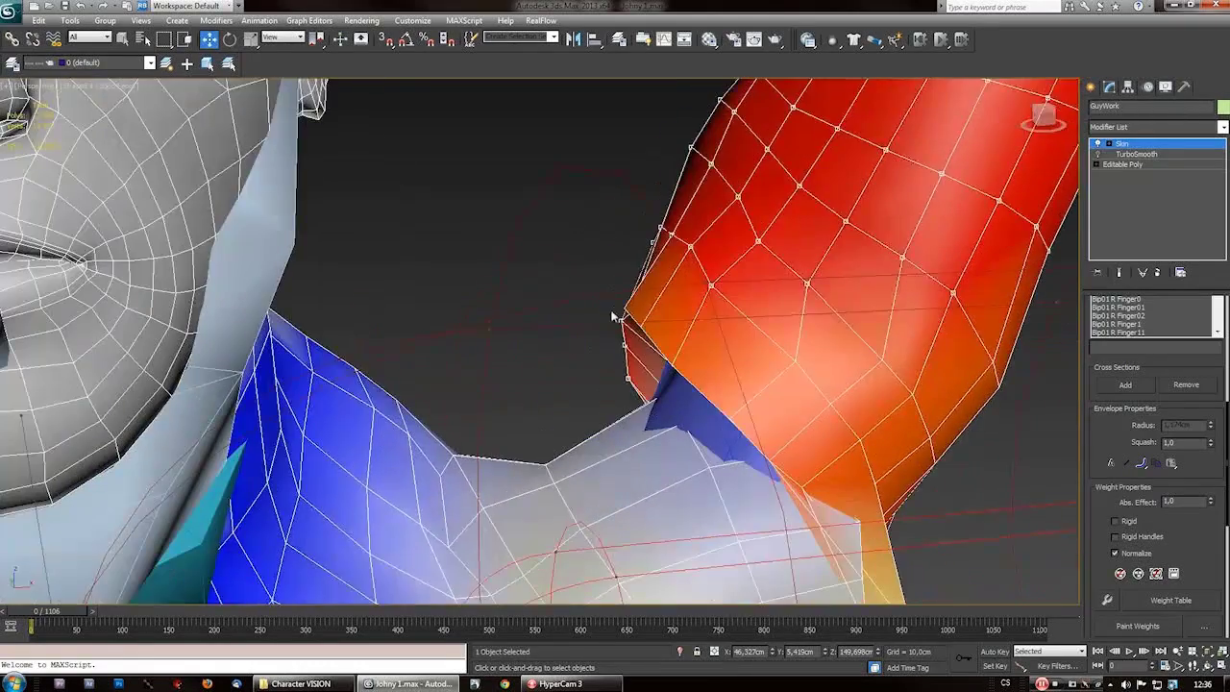
pyautogui.scroll(2, 596, 324)
pyautogui.scroll(-5, 596, 324)
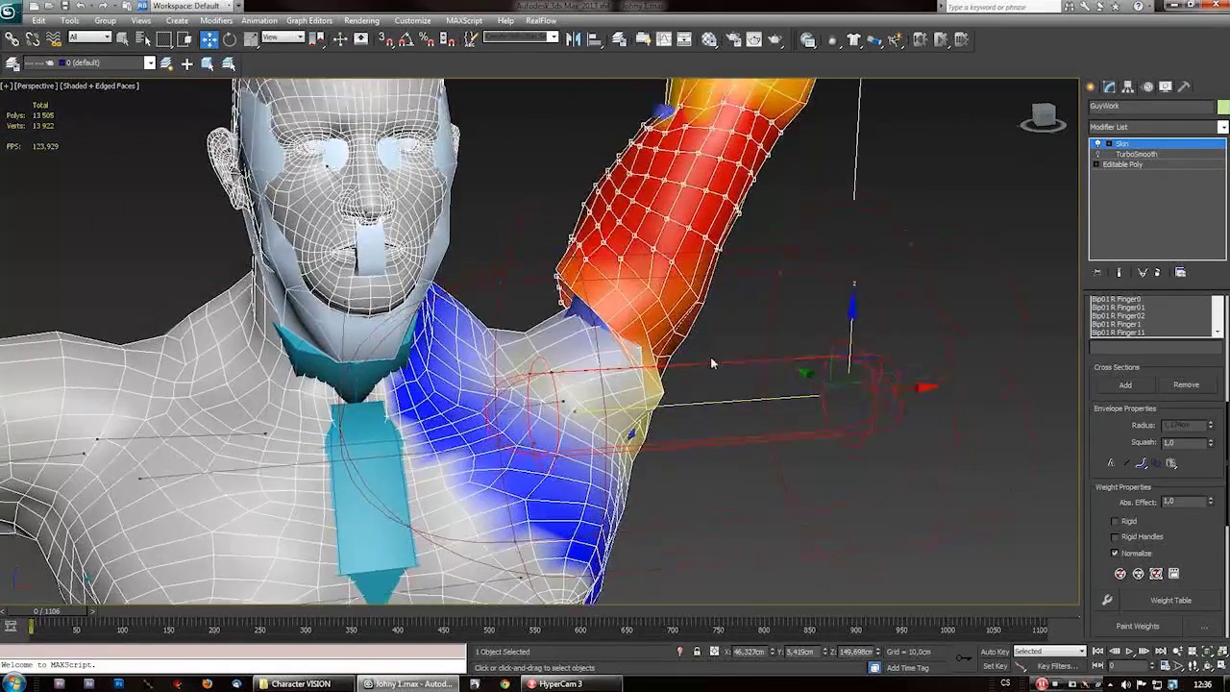
# - Select the skin vertices on the lower part of the left upper arm together with those on the adjoining shoulder
pyautogui.moveTo(663, 494); pyautogui.dragTo(679, 357)
pyautogui.moveTo(709, 401)
pyautogui.keyDown('alt'); pyautogui.mouseDown(button='middle')
pyautogui.moveTo(797, 409)
pyautogui.moveTo(688, 396)
pyautogui.mouseUp(button='middle'); pyautogui.keyUp('alt')
pyautogui.moveTo(508, 170); pyautogui.dragTo(682, 356)
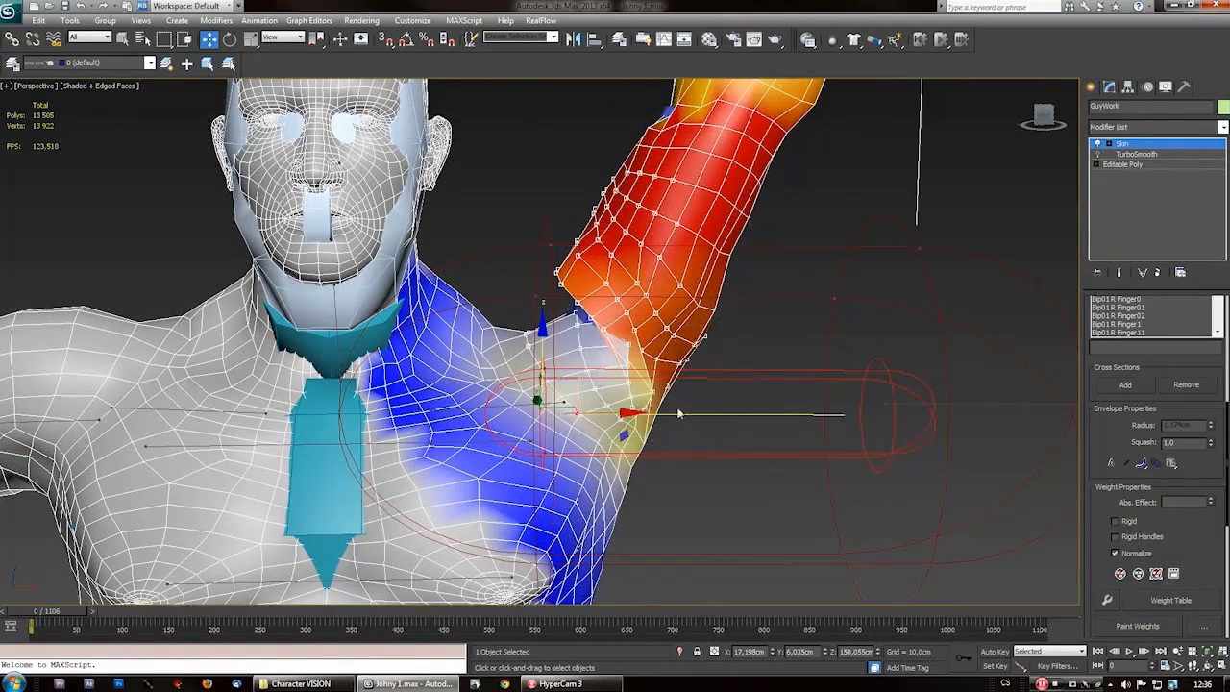
pyautogui.scroll(5, 684, 420)
pyautogui.scroll(-3, 685, 420)
pyautogui.moveTo(679, 494); pyautogui.dragTo(716, 406)
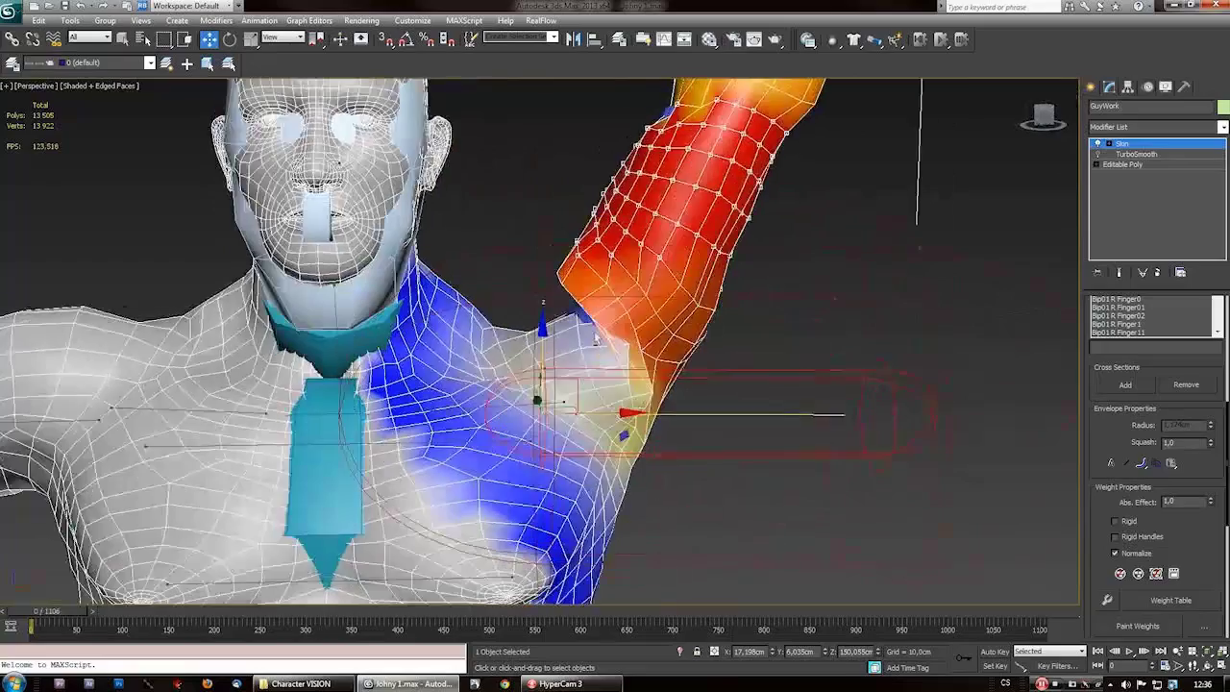
pyautogui.moveTo(509, 167); pyautogui.dragTo(689, 360)
pyautogui.moveTo(752, 325)
pyautogui.mouseDown()
pyautogui.moveTo(697, 423)
pyautogui.moveTo(584, 424)
pyautogui.mouseUp()
pyautogui.keyDown('ctrl'); pyautogui.moveTo(585, 424); pyautogui.dragTo(579, 421); pyautogui.keyUp('ctrl')
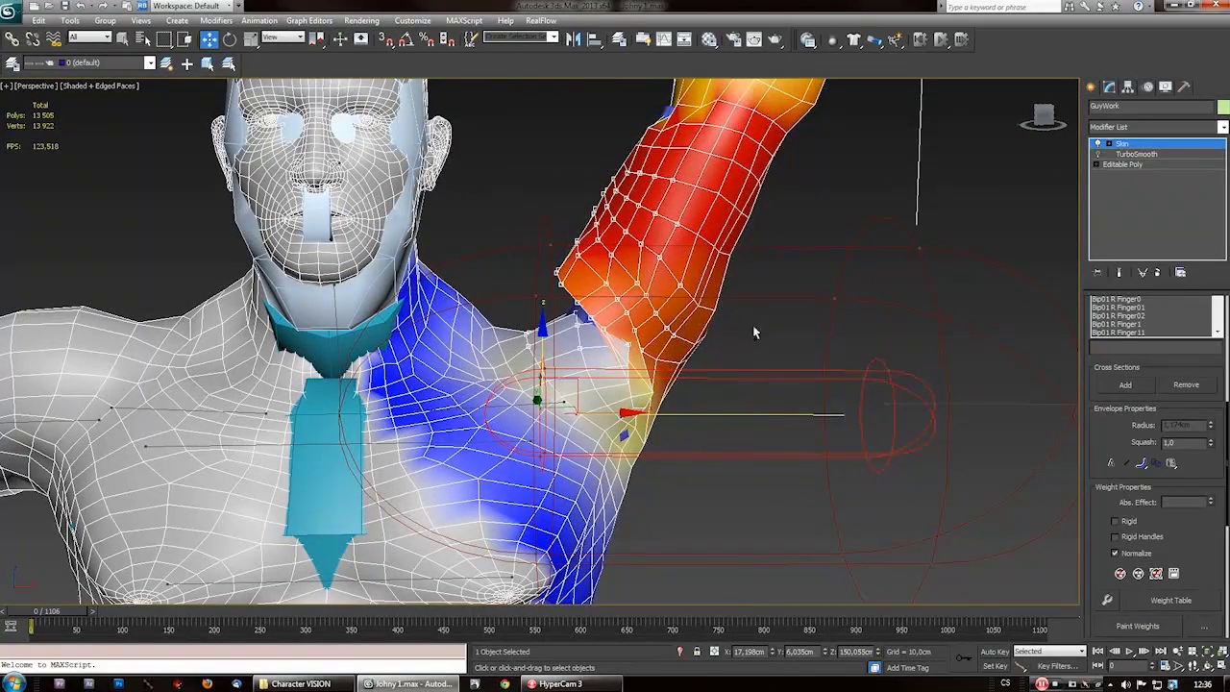
pyautogui.moveTo(752, 325)
pyautogui.keyDown('ctrl'); pyautogui.mouseDown()
pyautogui.moveTo(602, 438)
pyautogui.moveTo(579, 421)
pyautogui.mouseUp(); pyautogui.keyUp('ctrl')
pyautogui.scroll(3, 629, 331)
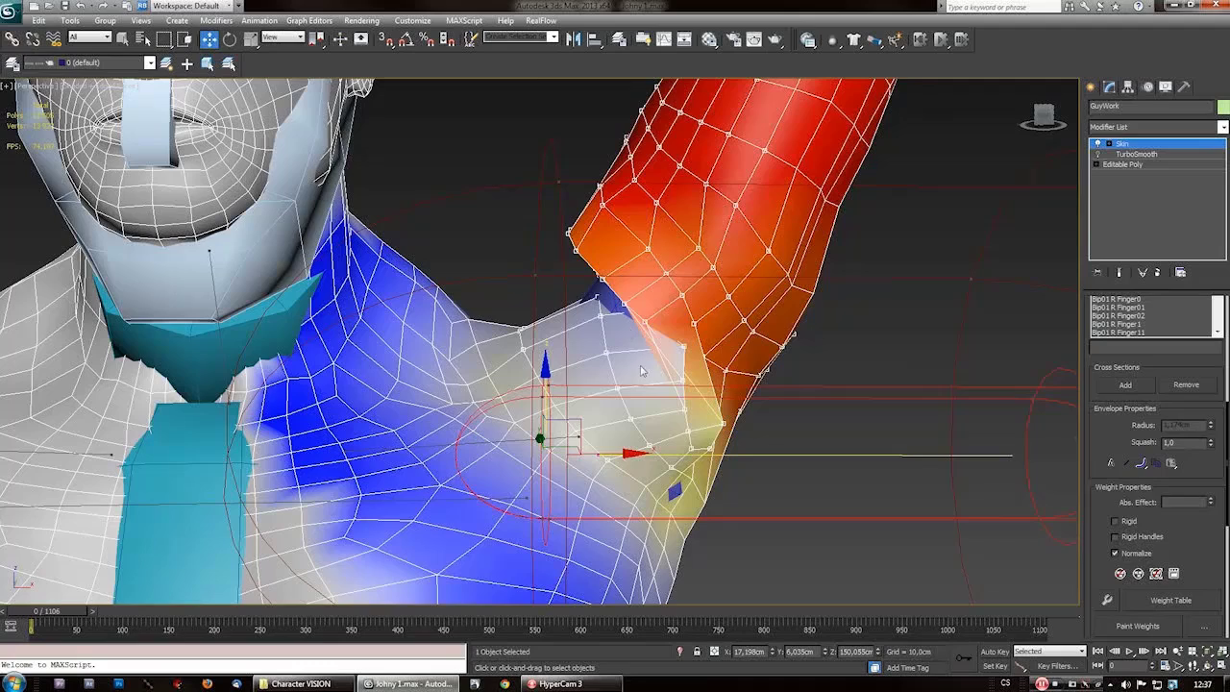
# - Try an absolute effect of 1,0 on the left arm and shoulder vertices and undo it
pyautogui.scroll(-3, 652, 348)
pyautogui.moveTo(783, 314); pyautogui.dragTo(674, 378)
pyautogui.moveTo(1211, 508); pyautogui.dragTo(1211, 471)
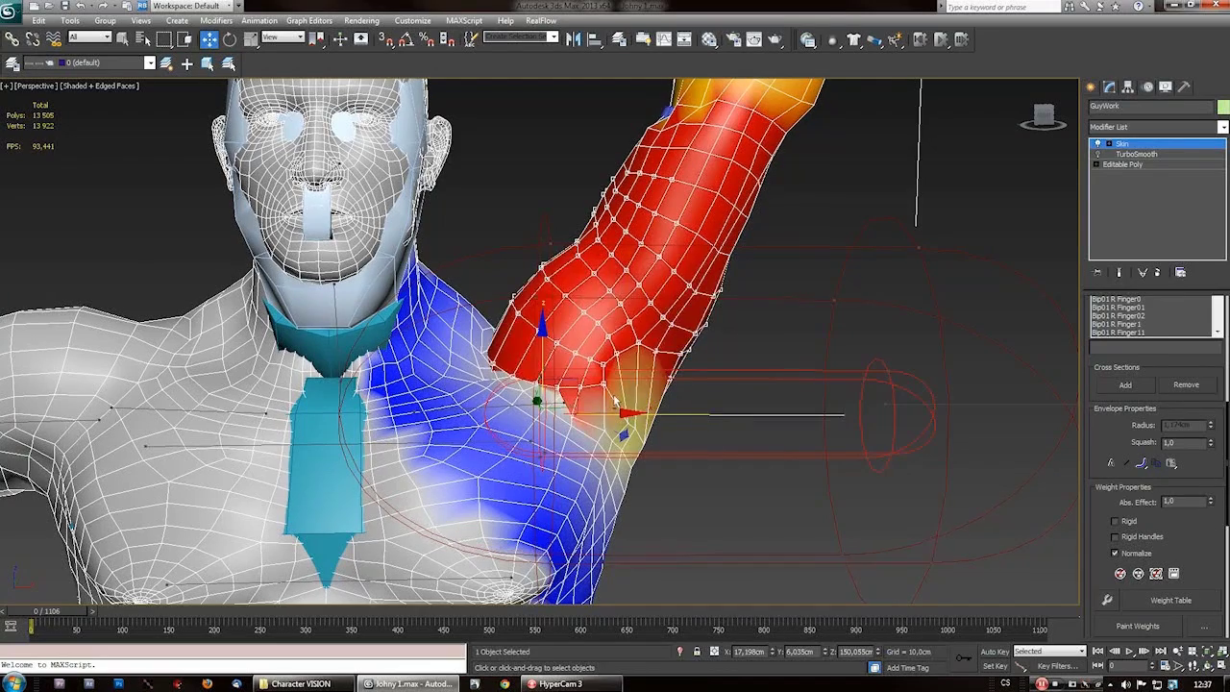
pyautogui.hotkey('ctrl', 'z')
pyautogui.hotkey('ctrl', 'z')
# - Set the absolute effect of the left shoulder and adjoining upper arm vertices to 1,0 and check the shape from several angles
pyautogui.moveTo(797, 276); pyautogui.dragTo(649, 368)
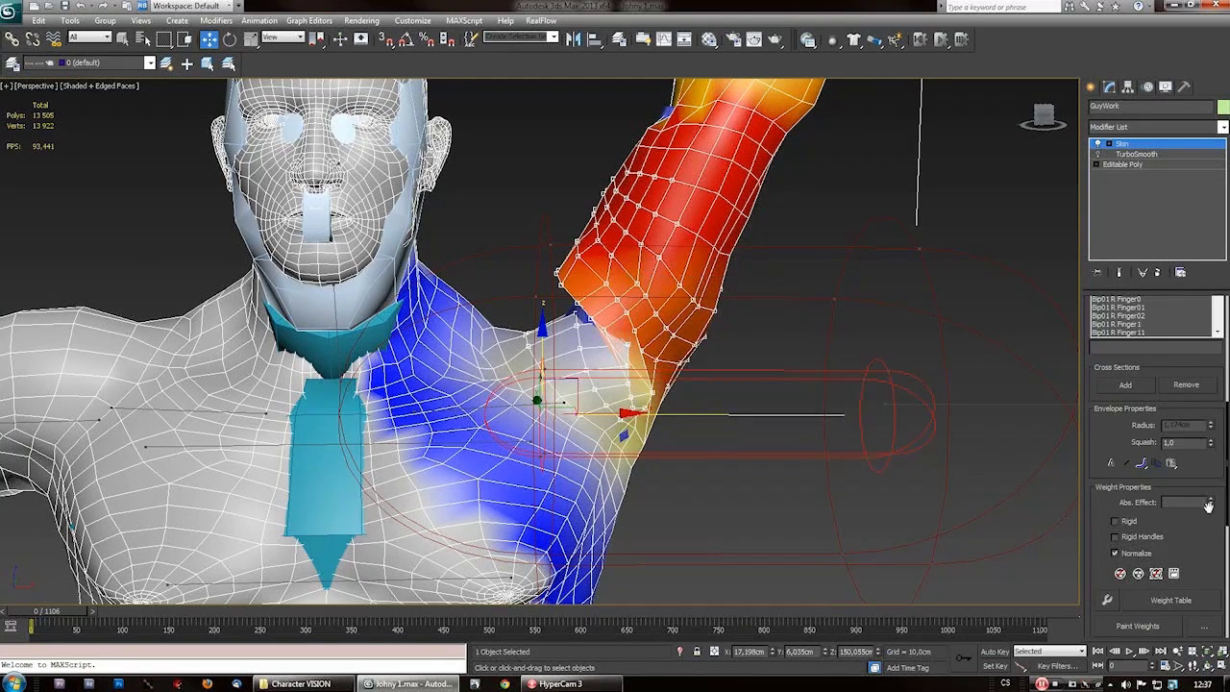
pyautogui.moveTo(1209, 507); pyautogui.dragTo(1209, 476)
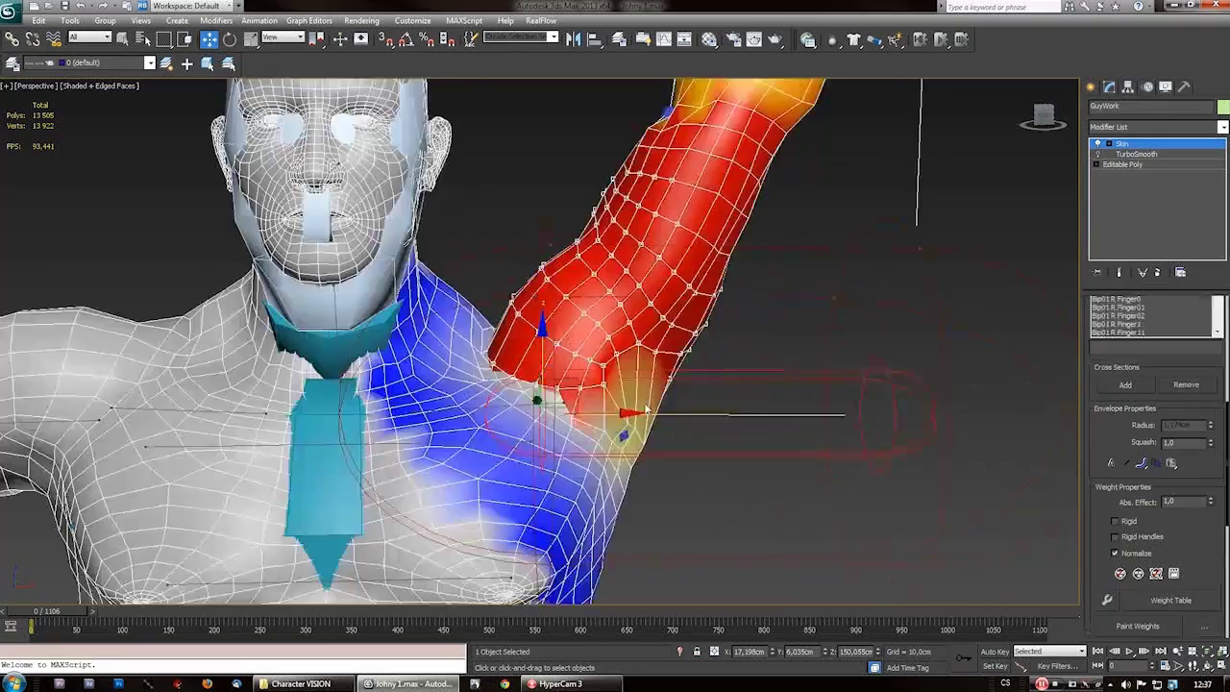
pyautogui.scroll(-1, 622, 407)
pyautogui.scroll(-5, 619, 408)
pyautogui.keyDown('alt'); pyautogui.moveTo(578, 421); pyautogui.dragTo(543, 428, button='middle'); pyautogui.keyUp('alt')
pyautogui.scroll(5, 543, 427)
pyautogui.keyDown('alt'); pyautogui.moveTo(414, 396); pyautogui.dragTo(524, 358, button='middle'); pyautogui.keyUp('alt')
pyautogui.scroll(-4, 524, 358)
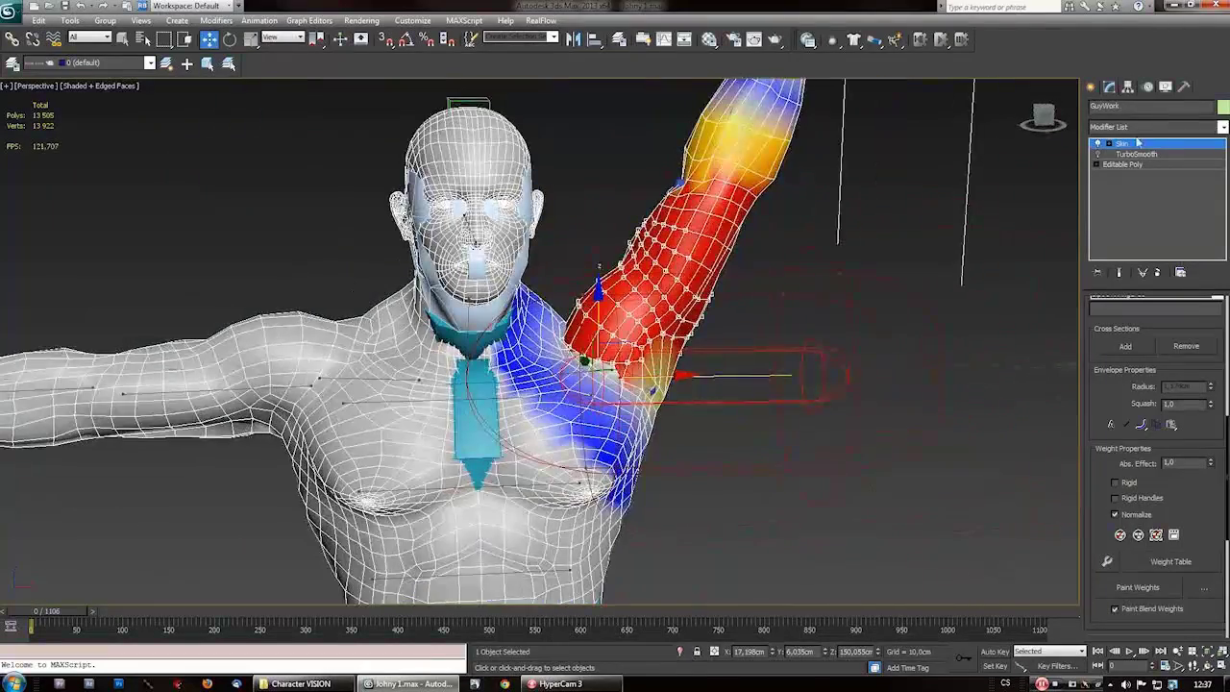
# - Leave envelope editing, select the left upper arm bone and rotate it down toward horizontal to test the shoulder deformation
pyautogui.click(1139, 143)
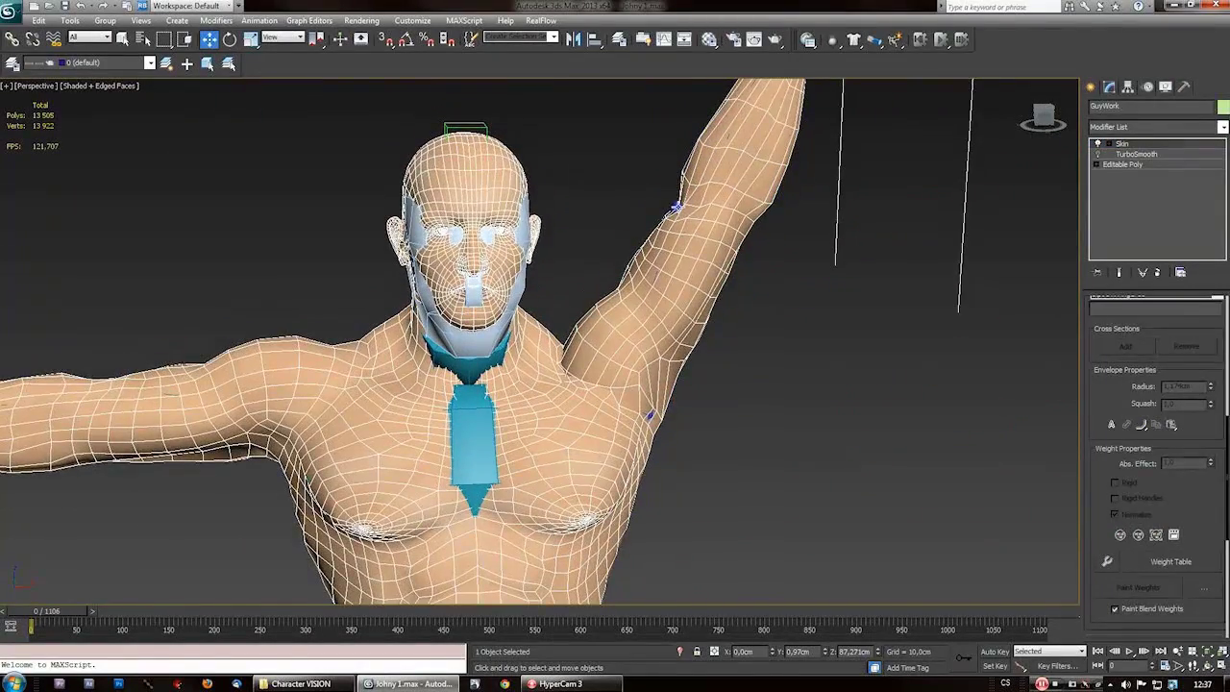
pyautogui.click(676, 207)
pyautogui.rightClick(676, 207)
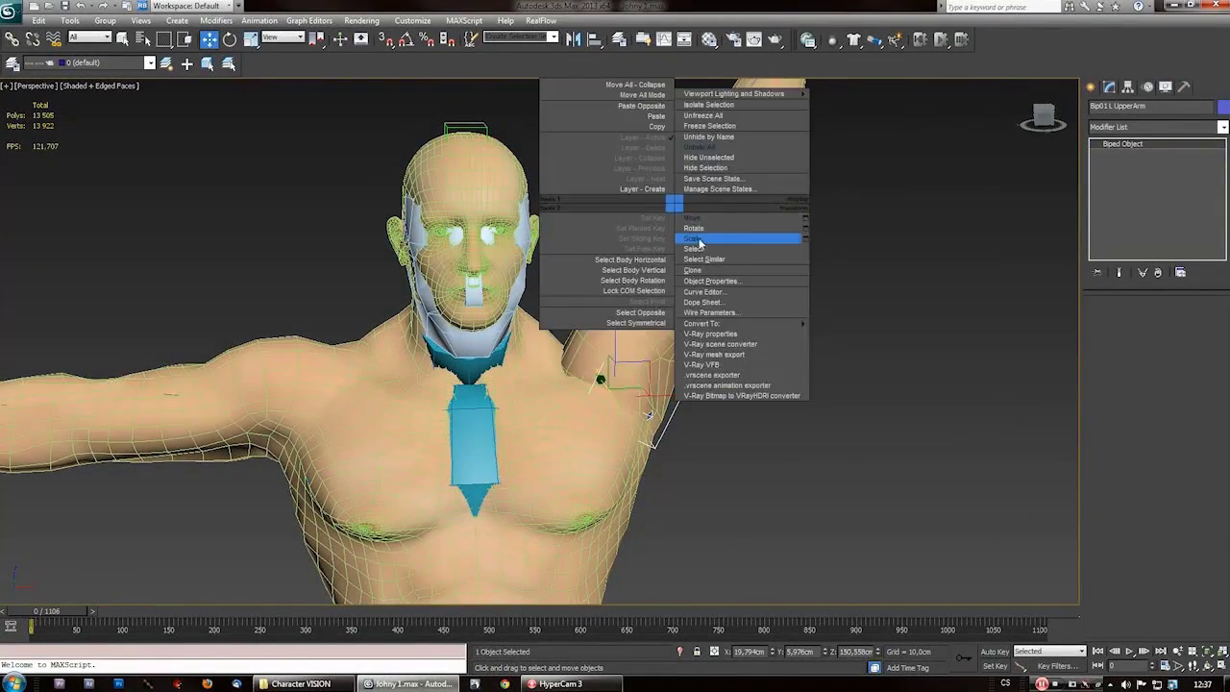
pyautogui.click(701, 240)
pyautogui.moveTo(568, 335)
pyautogui.mouseDown()
pyautogui.moveTo(615, 319)
pyautogui.moveTo(581, 332)
pyautogui.mouseUp()
pyautogui.keyDown('alt'); pyautogui.moveTo(581, 334); pyautogui.dragTo(561, 376, button='middle'); pyautogui.keyUp('alt')
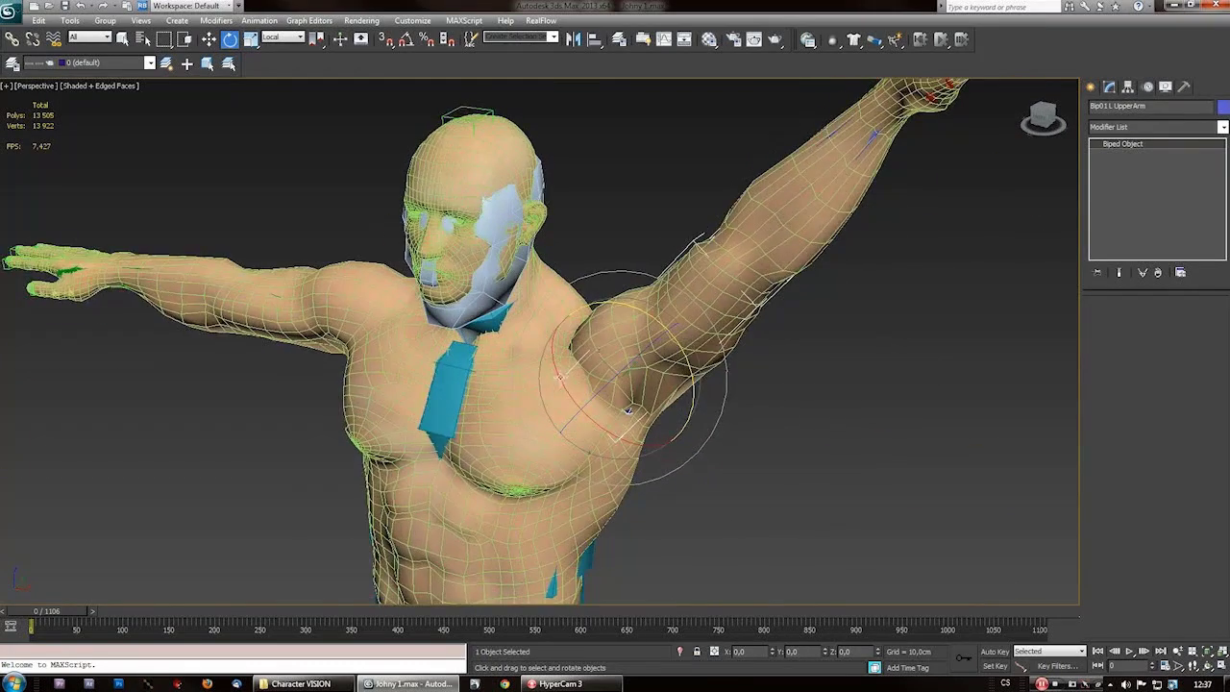
pyautogui.scroll(3, 561, 377)
pyautogui.moveTo(685, 336); pyautogui.dragTo(708, 308)
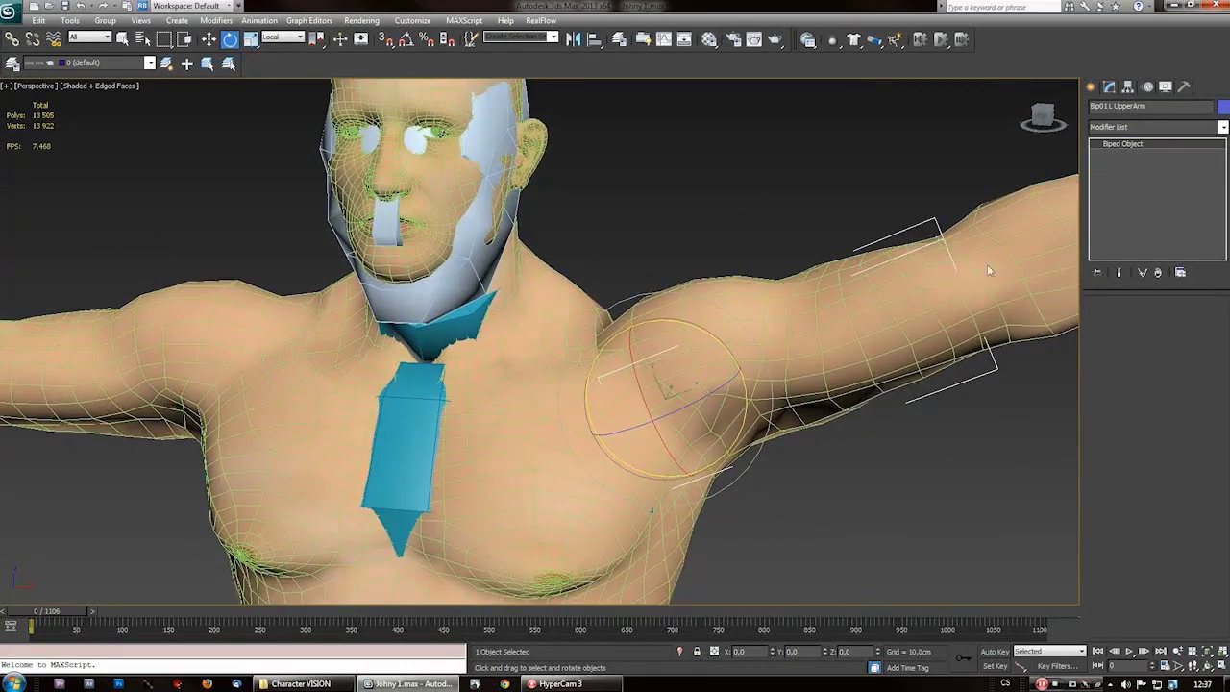
# - Reopen envelope editing in the body mesh's Skin modifier and select the Bip01 L Finger02 bone
pyautogui.click(989, 269)
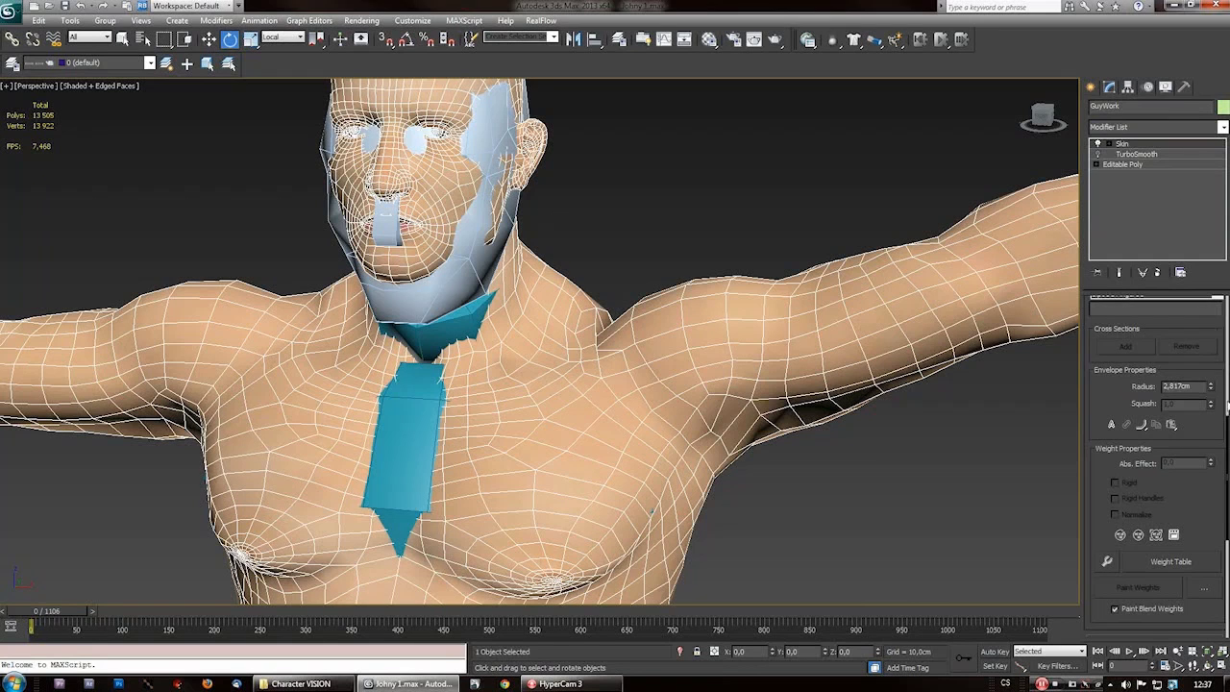
pyautogui.moveTo(1226, 432); pyautogui.dragTo(1226, 332)
pyautogui.click(1179, 321)
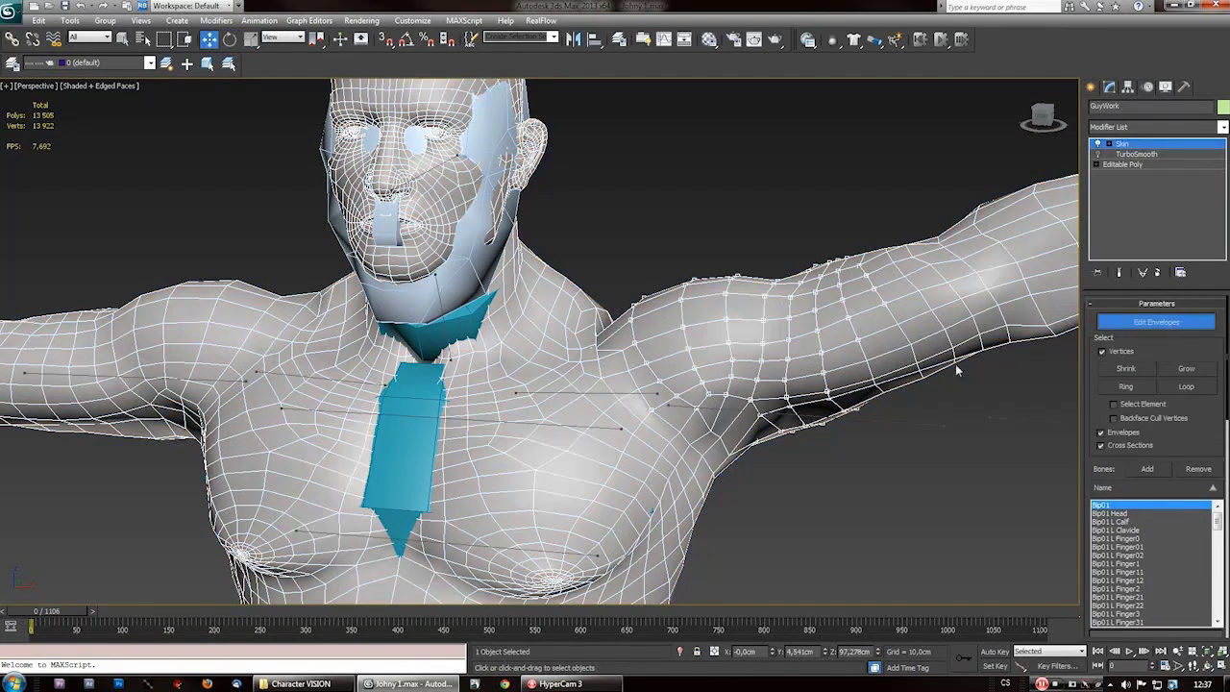
pyautogui.click(770, 483)
pyautogui.scroll(-4, 754, 423)
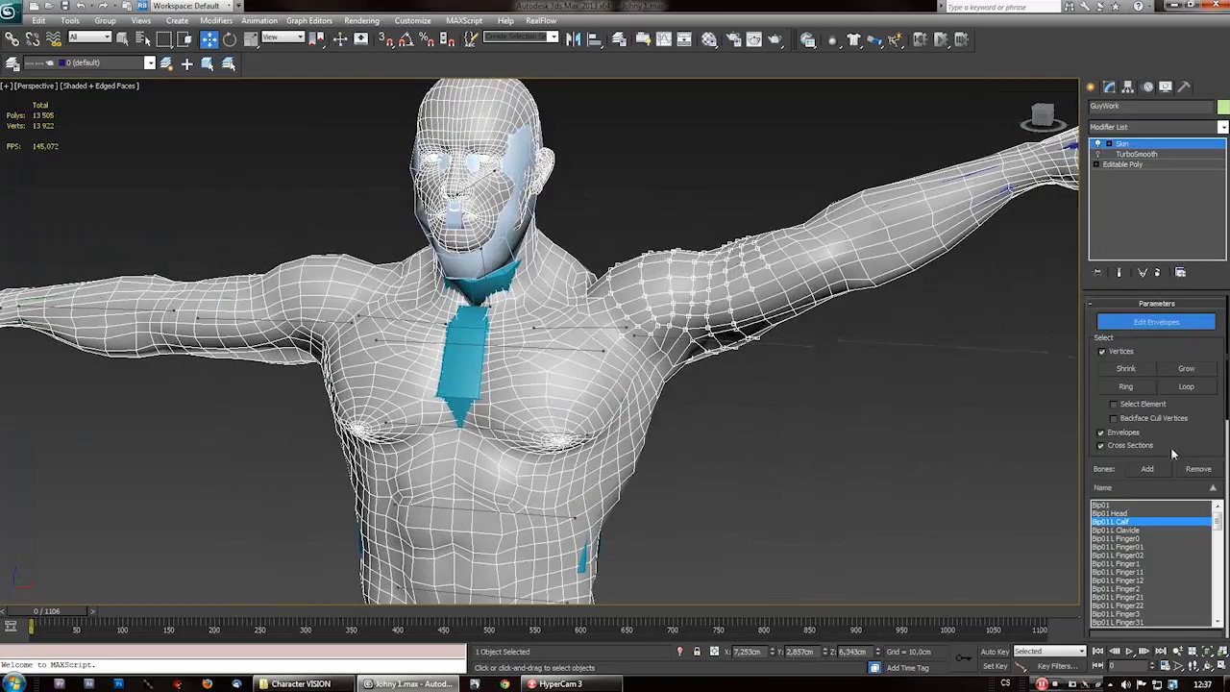
pyautogui.moveTo(1227, 409); pyautogui.dragTo(1226, 452)
pyautogui.click(1120, 463)
pyautogui.scroll(-5, 613, 389)
pyautogui.scroll(5, 523, 399)
pyautogui.scroll(-4, 523, 399)
pyautogui.scroll(3, 538, 327)
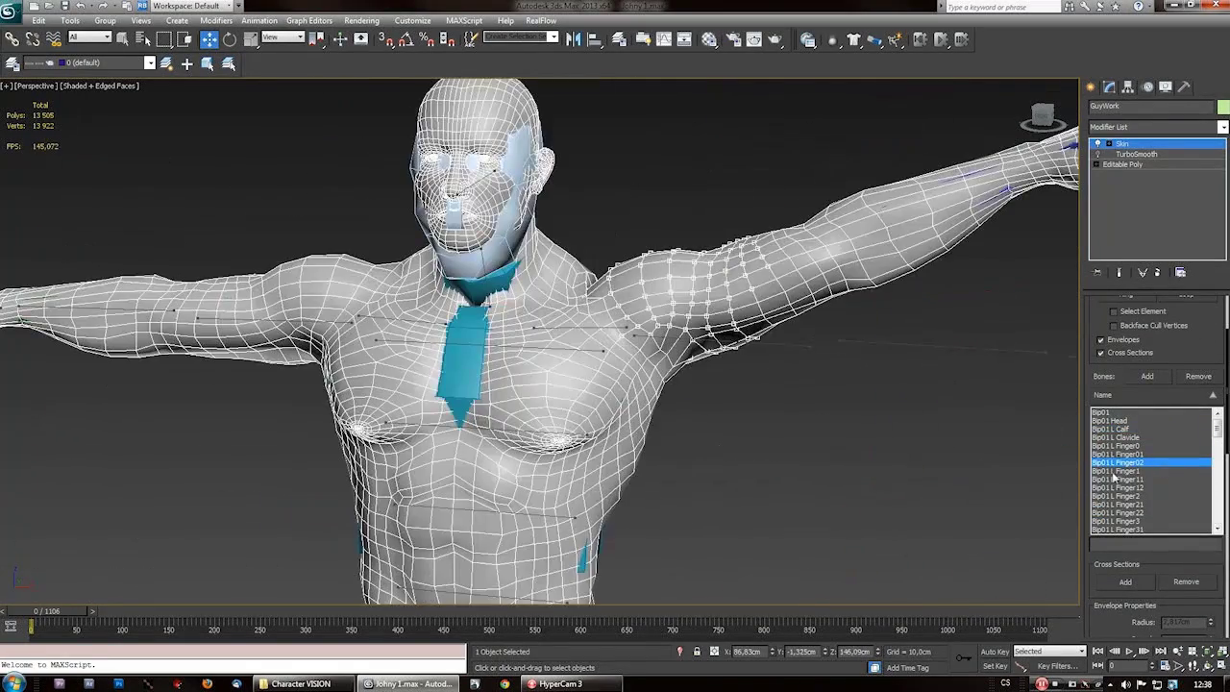
pyautogui.scroll(-3, 614, 441)
pyautogui.scroll(-2, 471, 454)
# - Examine the Bip01 L Finger02 weights on the left thumb and the neighbouring fingers up close
pyautogui.scroll(8, 628, 423)
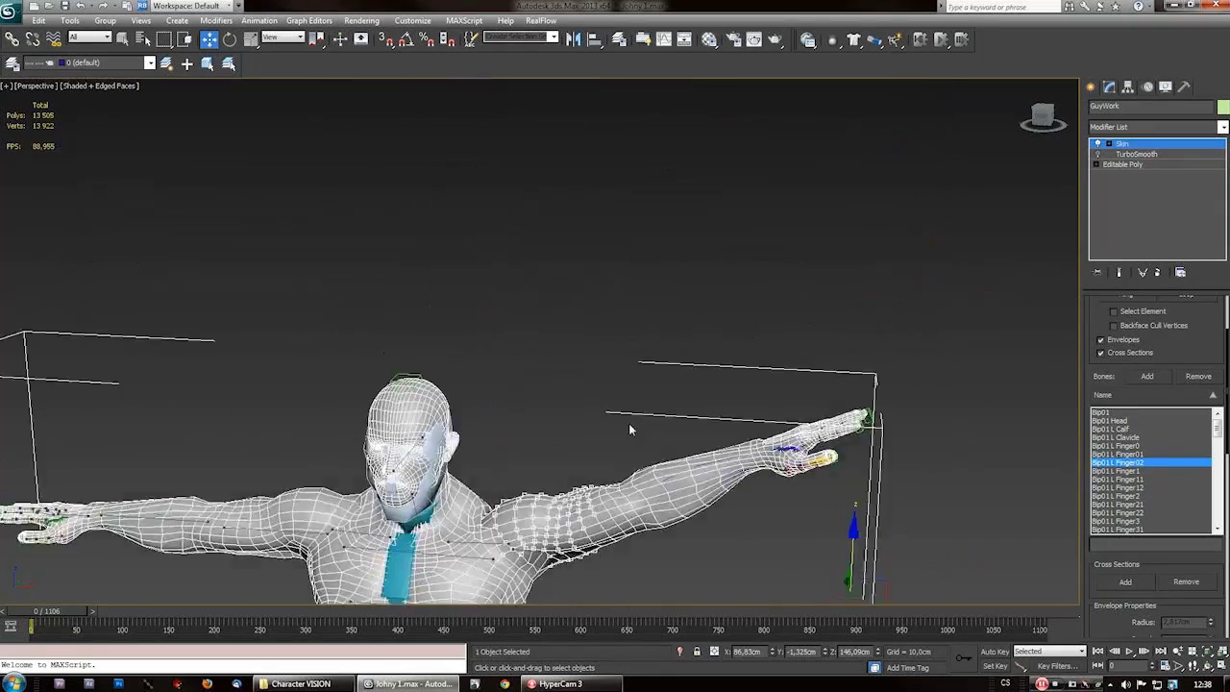
pyautogui.scroll(4, 797, 373)
pyautogui.scroll(-4, 506, 214)
pyautogui.scroll(5, 920, 449)
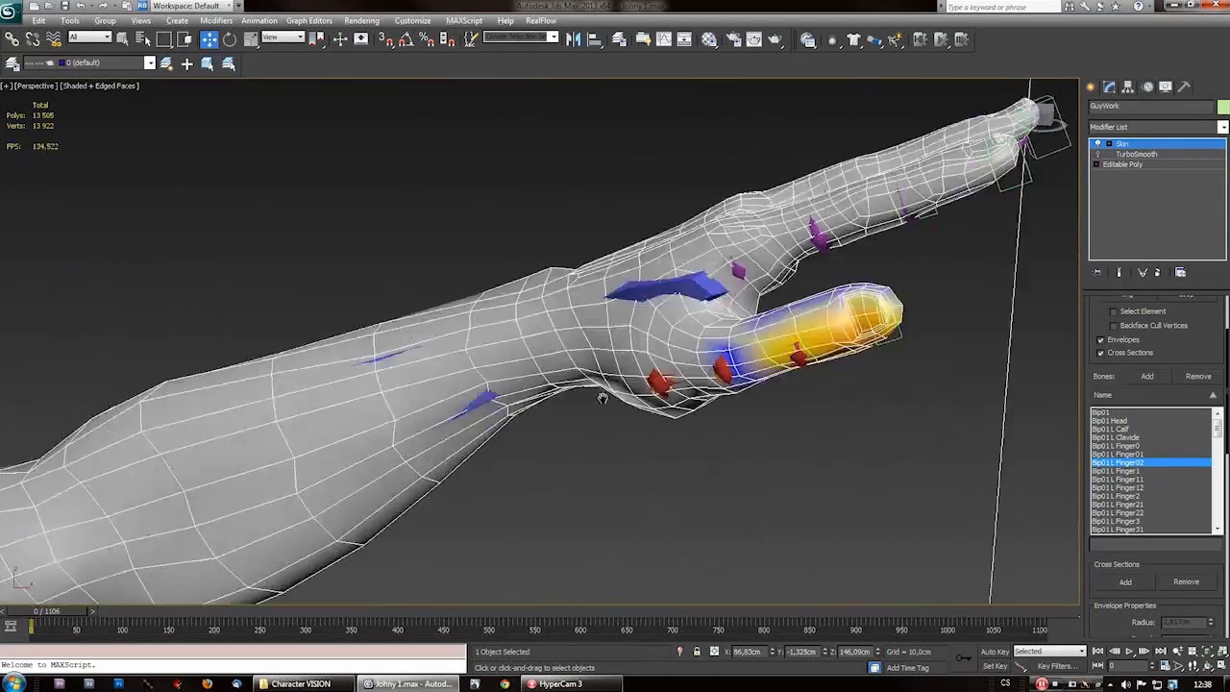
pyautogui.keyDown('alt'); pyautogui.moveTo(873, 426); pyautogui.dragTo(631, 269, button='middle'); pyautogui.keyUp('alt')
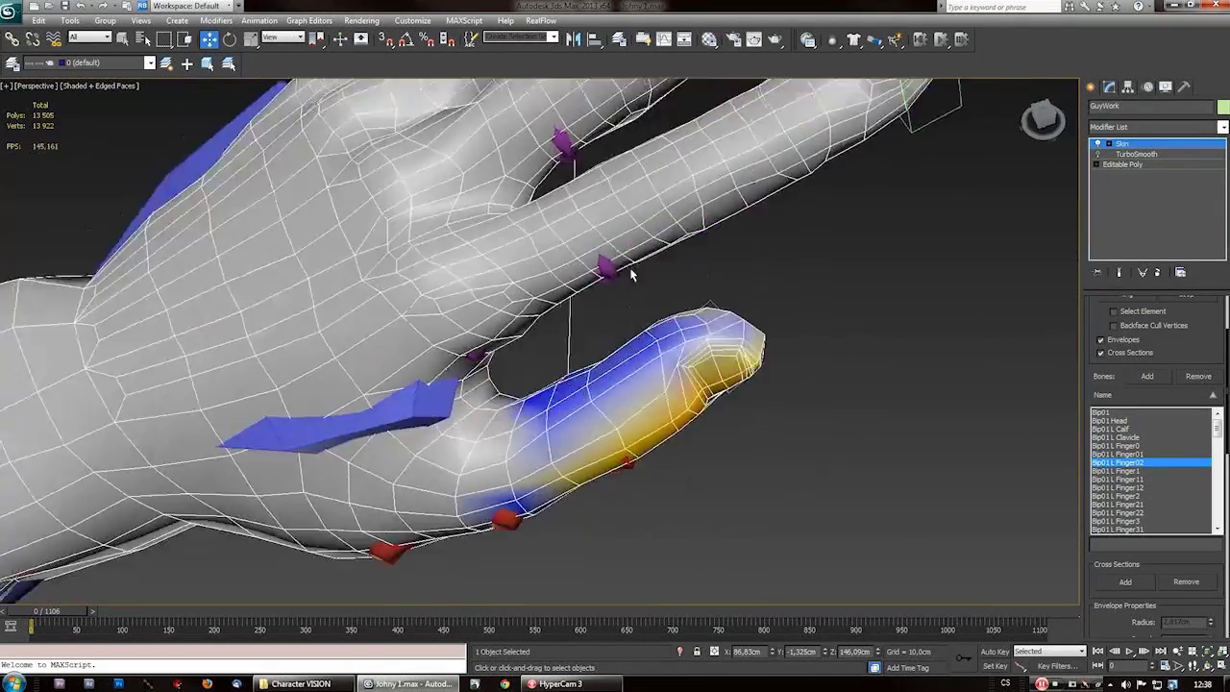
pyautogui.scroll(3, 632, 269)
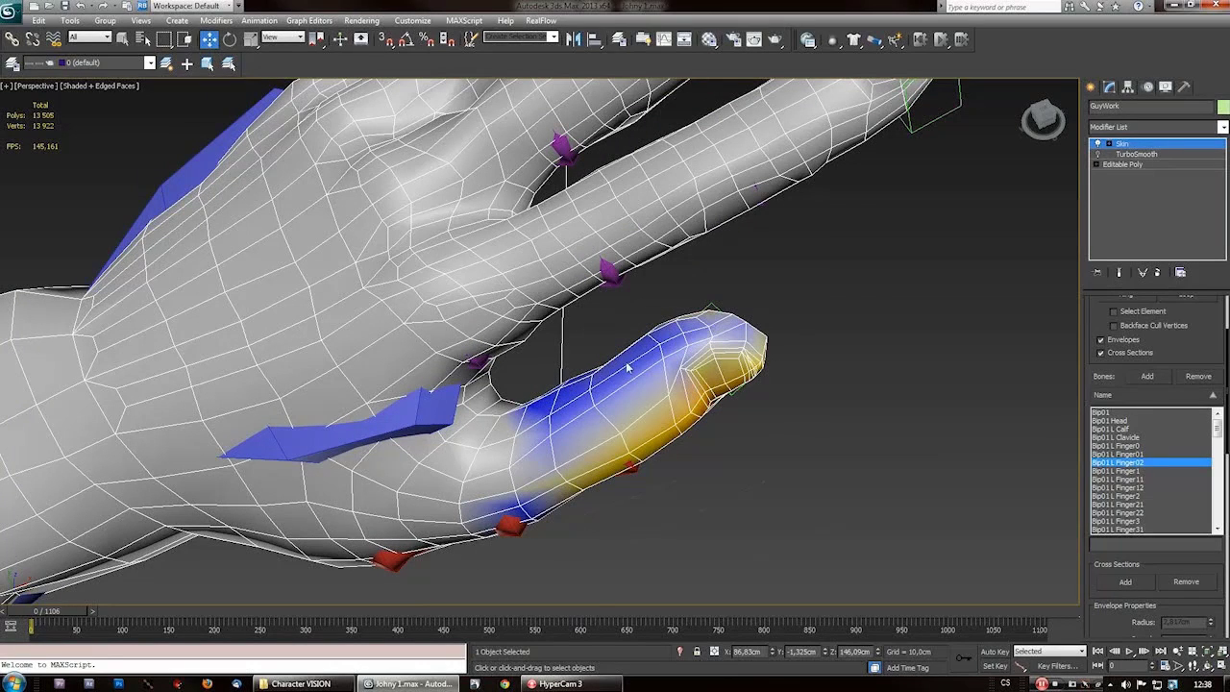
pyautogui.moveTo(708, 474)
pyautogui.mouseDown()
pyautogui.moveTo(630, 528)
pyautogui.moveTo(741, 535)
pyautogui.mouseUp()
pyautogui.moveTo(810, 286)
pyautogui.mouseDown()
pyautogui.moveTo(583, 517)
pyautogui.moveTo(646, 526)
pyautogui.mouseUp()
pyautogui.keyDown('alt'); pyautogui.moveTo(609, 214); pyautogui.dragTo(731, 374, button='middle'); pyautogui.keyUp('alt')
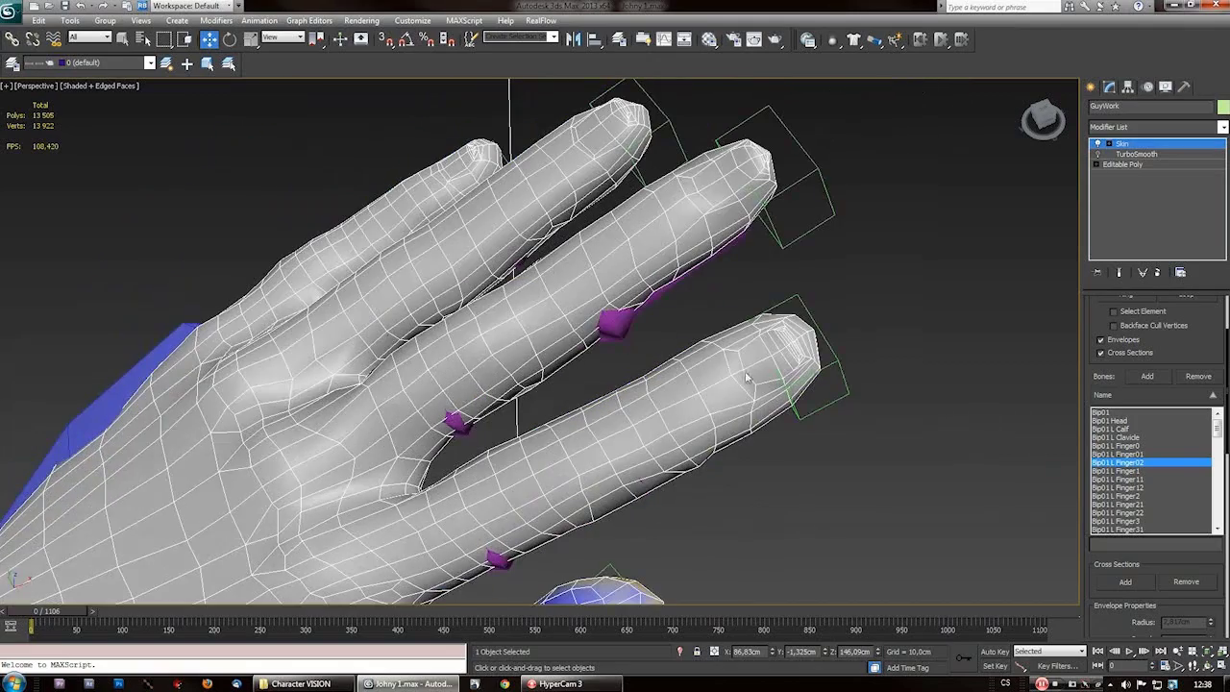
# - Select the Bip01 L Finger1 bone and examine how its weights spread over the left index finger and hand
pyautogui.click(1130, 471)
pyautogui.click(1130, 471)
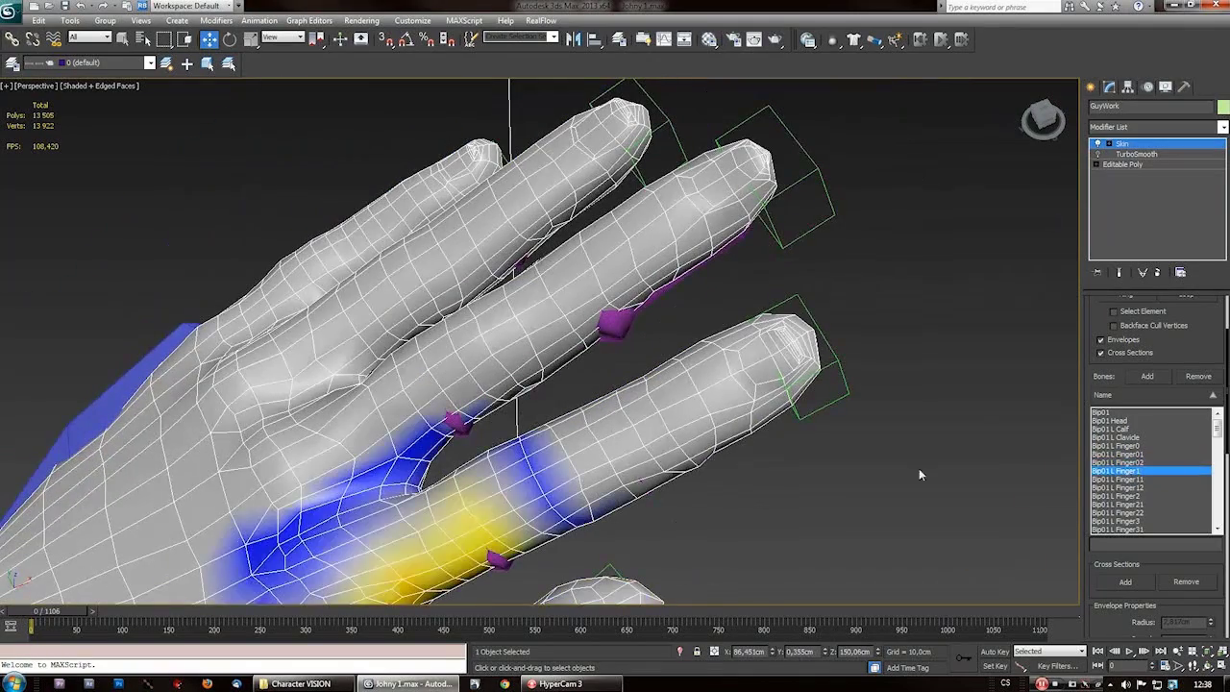
pyautogui.keyDown('alt'); pyautogui.moveTo(919, 468); pyautogui.dragTo(634, 322, button='middle'); pyautogui.keyUp('alt')
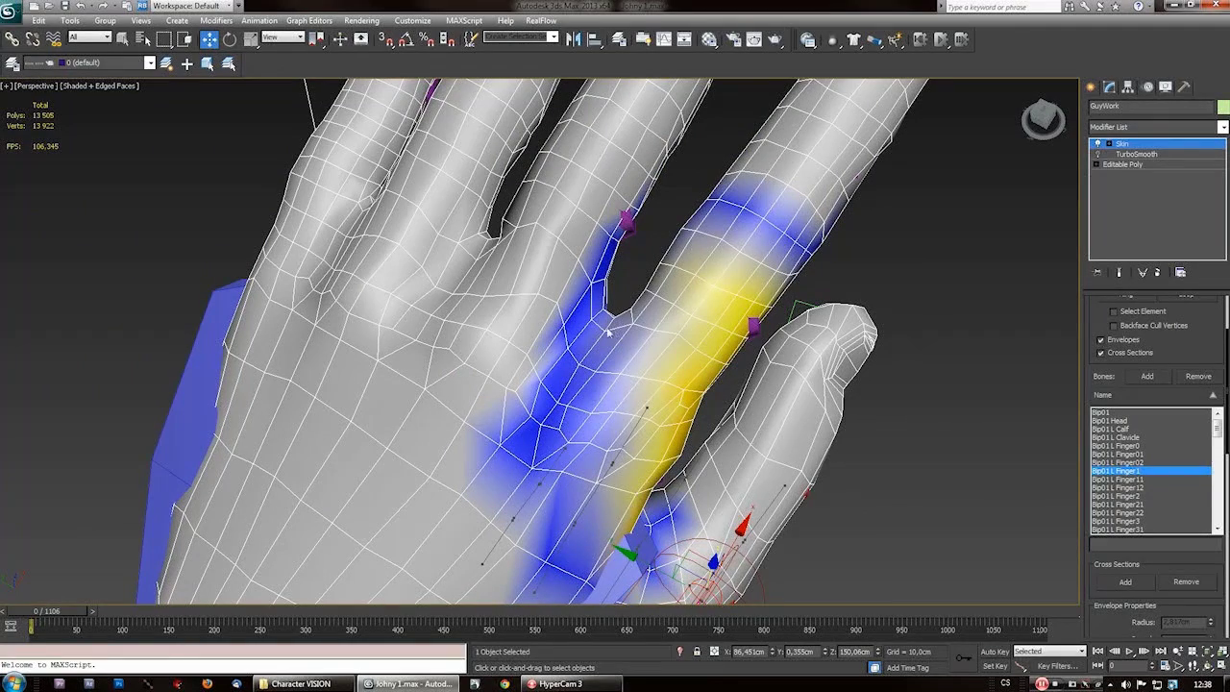
pyautogui.keyDown('alt'); pyautogui.moveTo(713, 343); pyautogui.dragTo(731, 393, button='middle'); pyautogui.keyUp('alt')
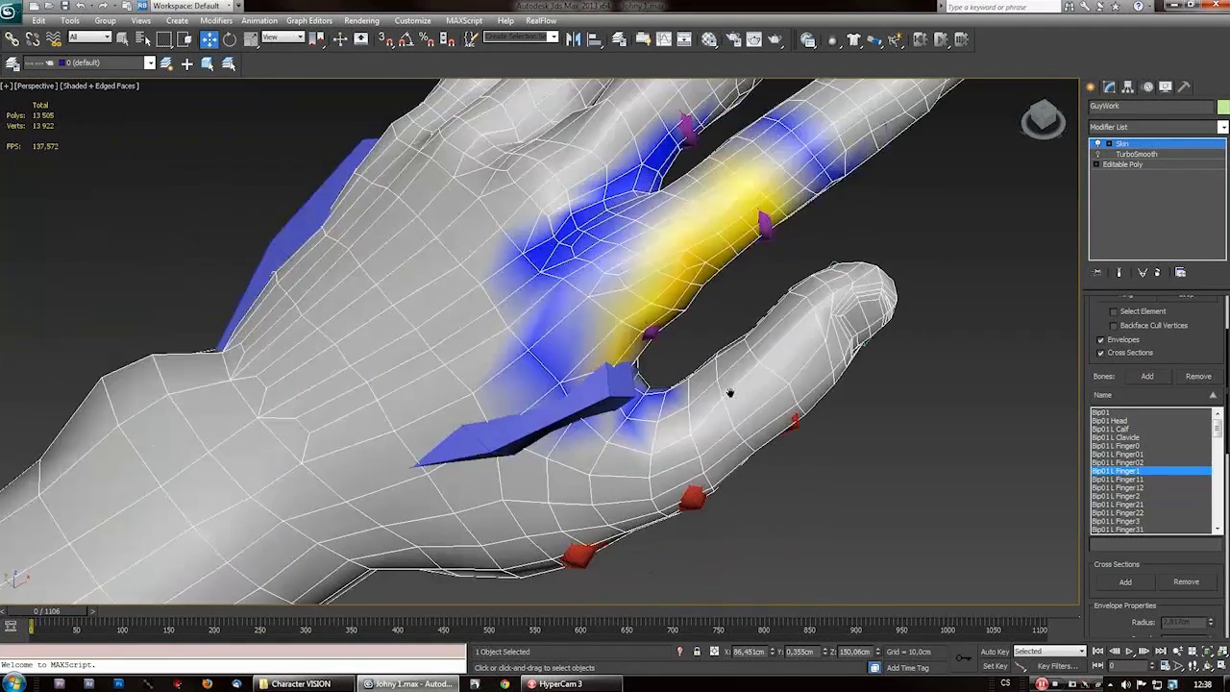
pyautogui.keyDown('alt'); pyautogui.moveTo(721, 235); pyautogui.dragTo(666, 413, button='middle'); pyautogui.keyUp('alt')
pyautogui.keyDown('alt'); pyautogui.moveTo(732, 242); pyautogui.dragTo(666, 412, button='middle'); pyautogui.keyUp('alt')
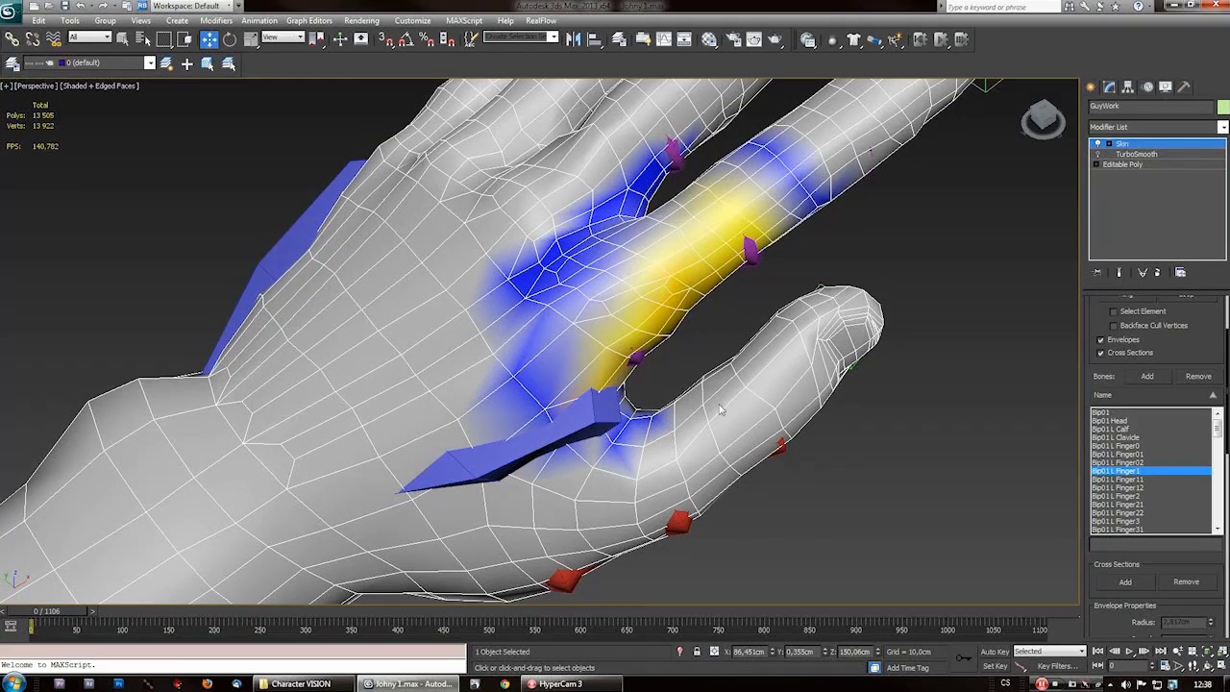
pyautogui.keyDown('alt'); pyautogui.moveTo(823, 397); pyautogui.dragTo(687, 299, button='middle'); pyautogui.keyUp('alt')
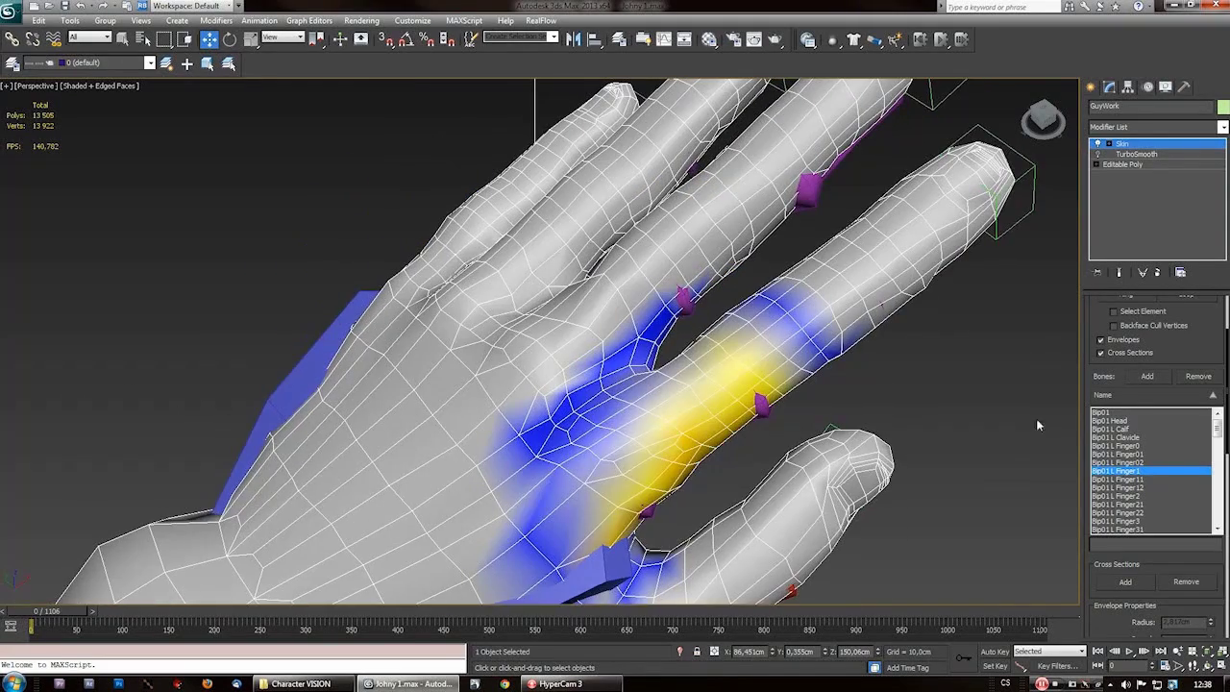
# - Examine the mesh crease between the left shoulder and upper arm from several angles
pyautogui.moveTo(855, 439); pyautogui.dragTo(851, 432, button='middle')
pyautogui.scroll(-5, 852, 431)
pyautogui.moveTo(541, 372); pyautogui.dragTo(570, 385, button='middle')
pyautogui.scroll(3, 590, 310)
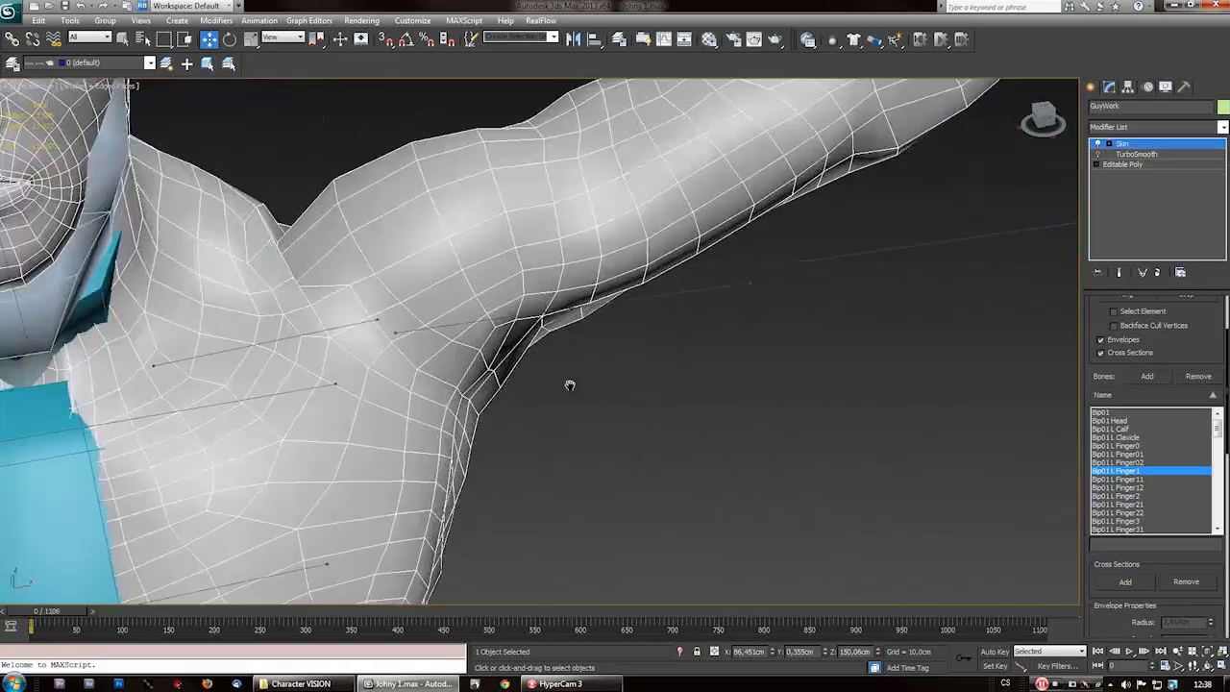
pyautogui.scroll(3, 570, 385)
pyautogui.keyDown('alt'); pyautogui.moveTo(470, 387); pyautogui.dragTo(506, 219, button='middle'); pyautogui.keyUp('alt')
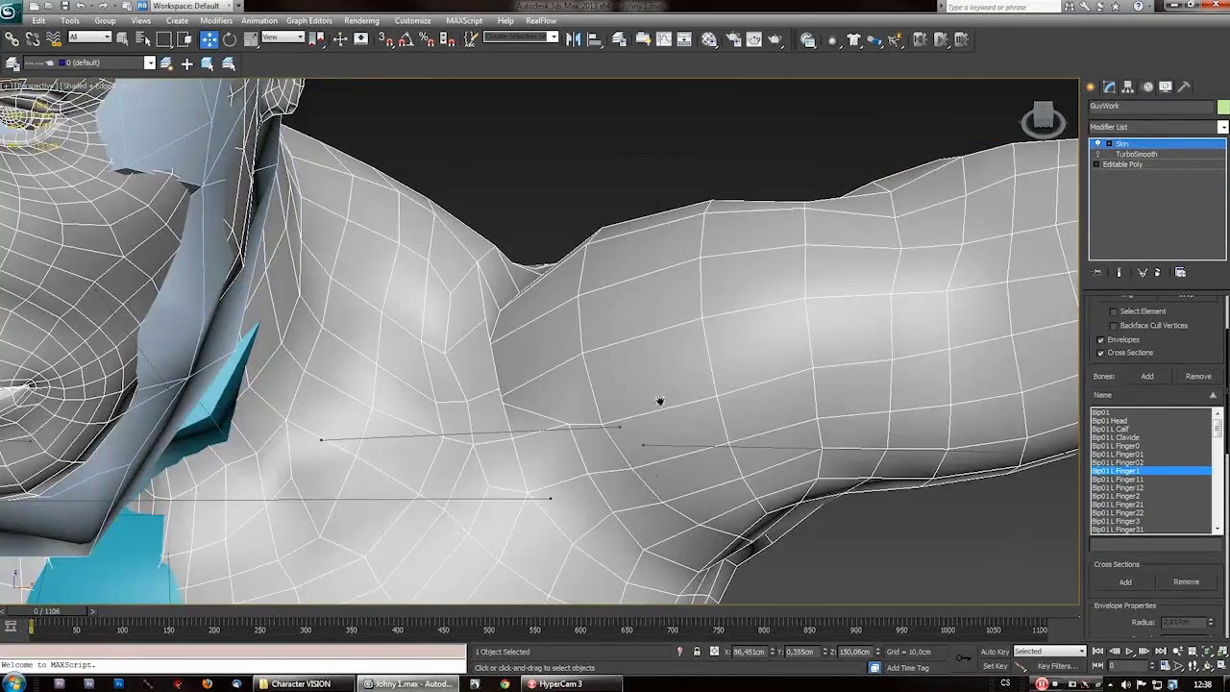
pyautogui.scroll(-4, 660, 400)
pyautogui.moveTo(524, 276); pyautogui.dragTo(582, 313, button='middle')
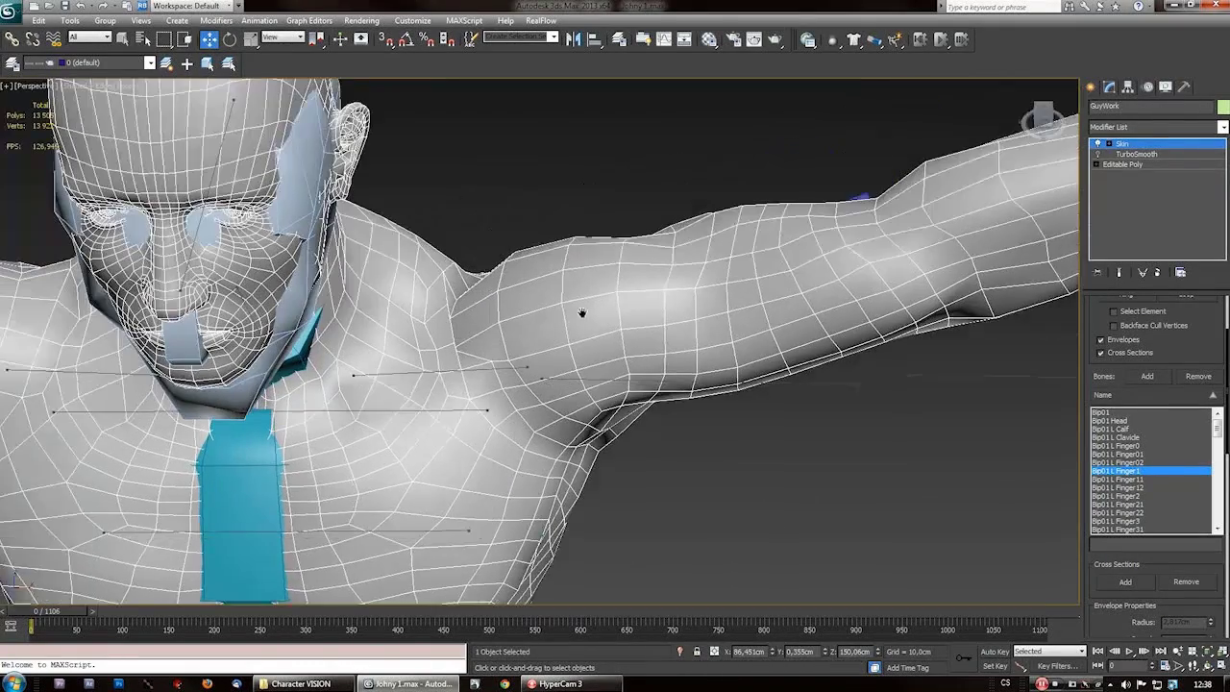
pyautogui.scroll(4, 474, 371)
pyautogui.keyDown('alt'); pyautogui.moveTo(475, 374); pyautogui.dragTo(226, 330, button='middle'); pyautogui.keyUp('alt')
pyautogui.scroll(5, 474, 372)
pyautogui.scroll(-3, 571, 398)
pyautogui.scroll(3, 220, 397)
pyautogui.moveTo(500, 384); pyautogui.dragTo(224, 330, button='middle')
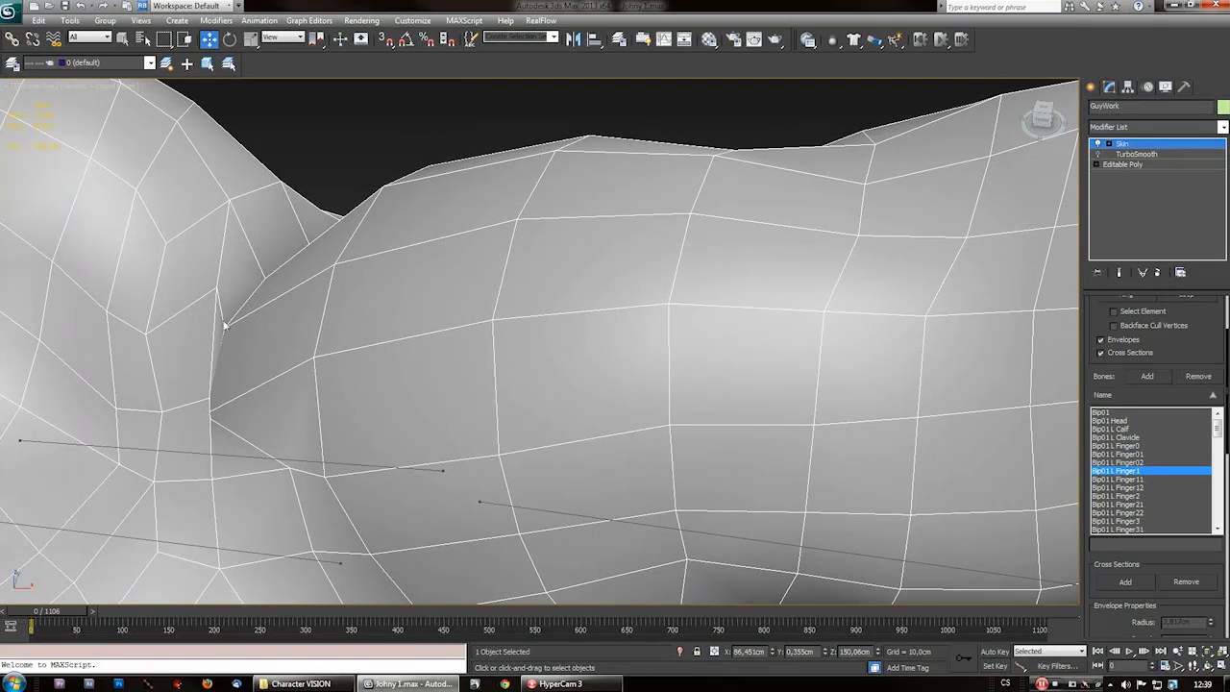
pyautogui.scroll(-4, 1163, 461)
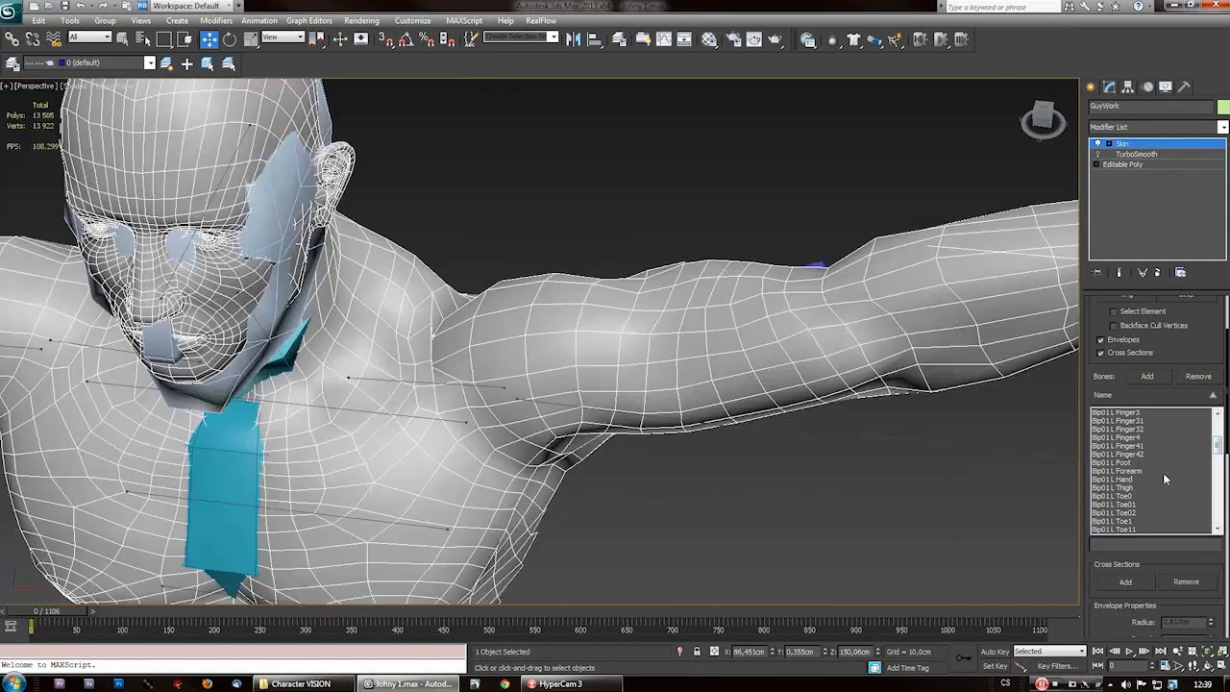
# - Select the Bip01 L UpperArm bone among the skin bones to display its vertex weights
pyautogui.click(1165, 464)
pyautogui.scroll(2, 1180, 472)
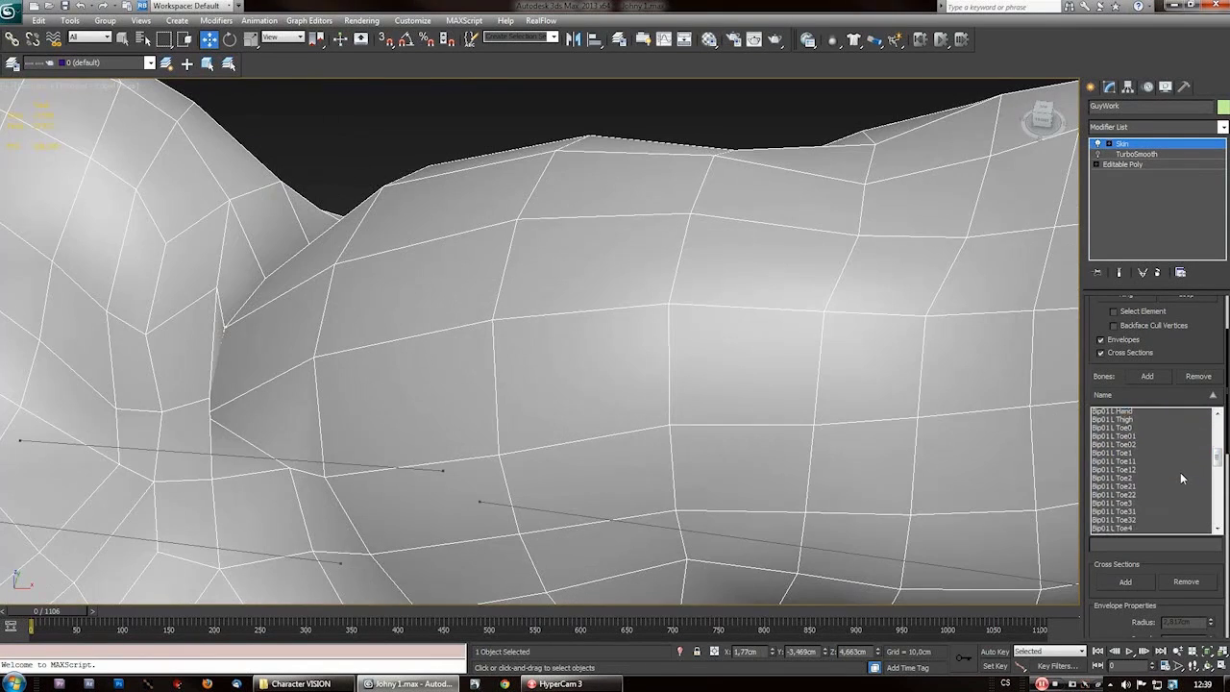
pyautogui.scroll(-2, 1180, 473)
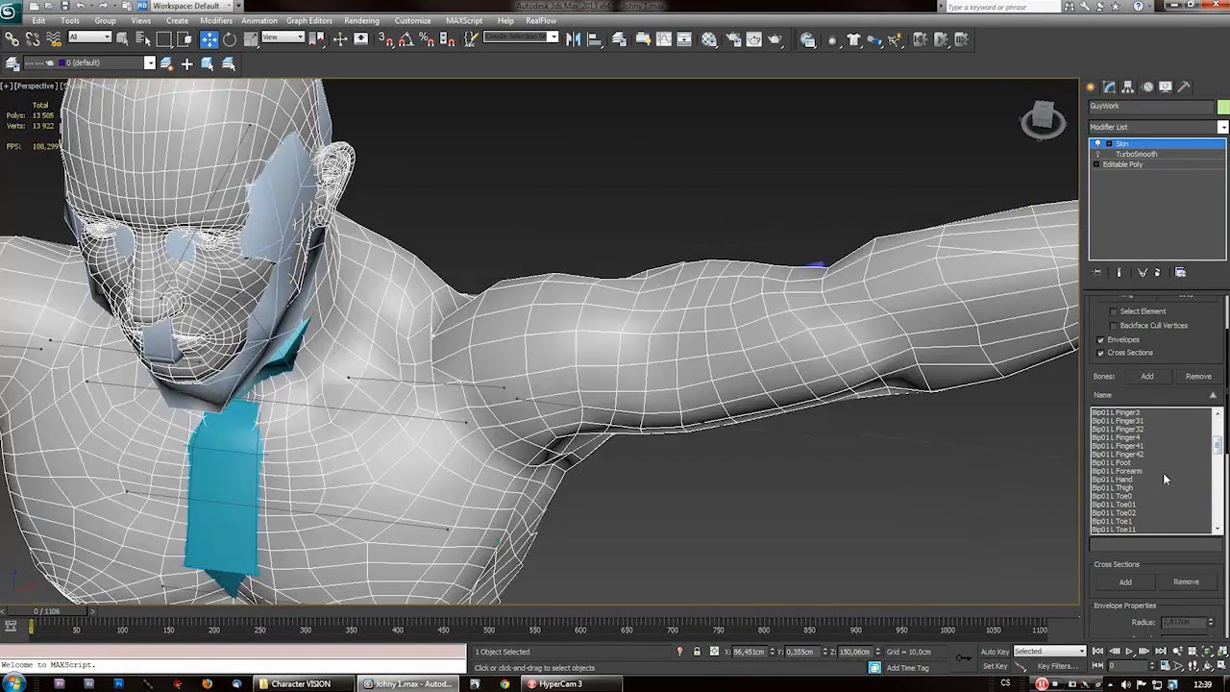
pyautogui.click(1166, 463)
pyautogui.scroll(-3, 1181, 472)
pyautogui.scroll(5, 1181, 473)
pyautogui.scroll(-5, 1180, 472)
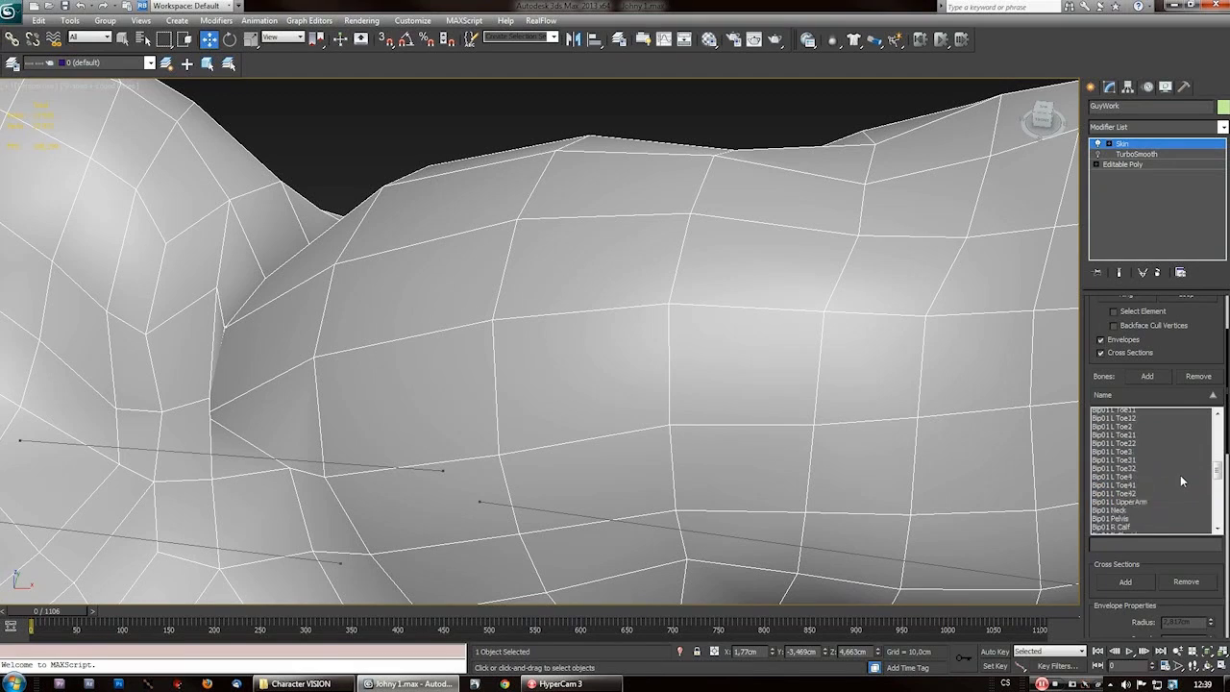
pyautogui.scroll(4, 1180, 473)
pyautogui.scroll(-8, 1180, 472)
pyautogui.click(1152, 455)
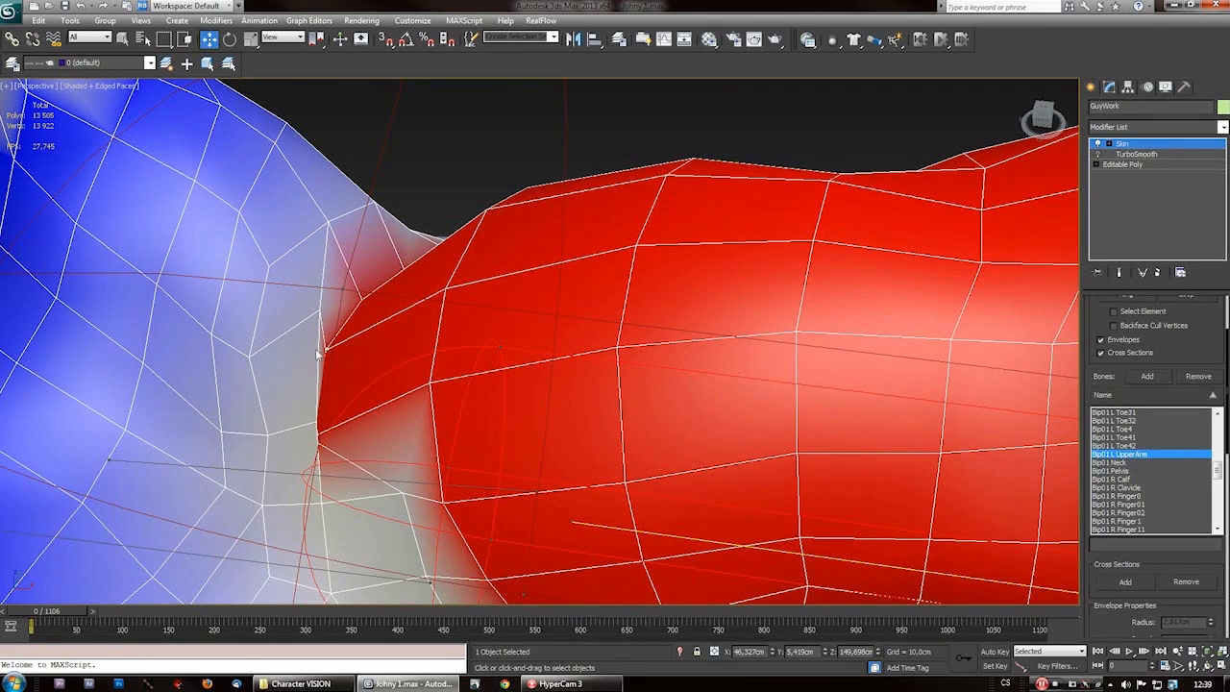
# - Lower the upper arm bone's absolute effect on the vertices along the upper left shoulder crease to about 0,6
pyautogui.scroll(-4, 1201, 480)
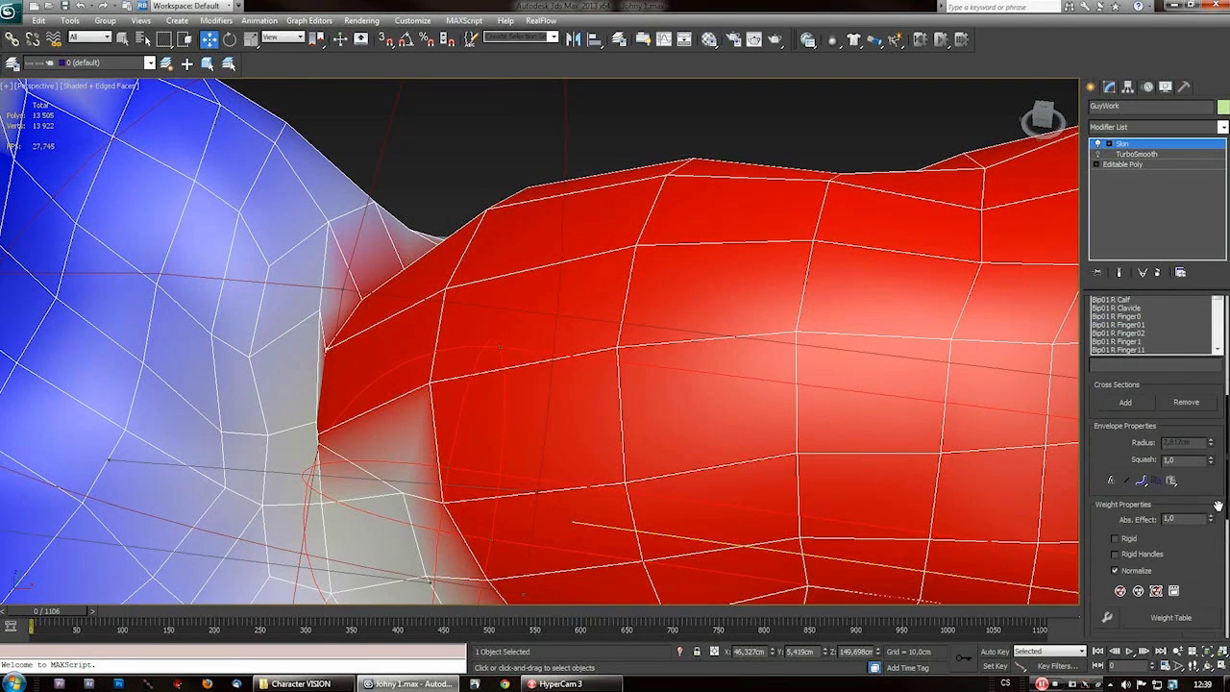
pyautogui.moveTo(1210, 521); pyautogui.dragTo(1210, 532)
pyautogui.click(373, 327)
pyautogui.keyDown('alt'); pyautogui.moveTo(202, 288); pyautogui.dragTo(677, 225, button='middle'); pyautogui.keyUp('alt')
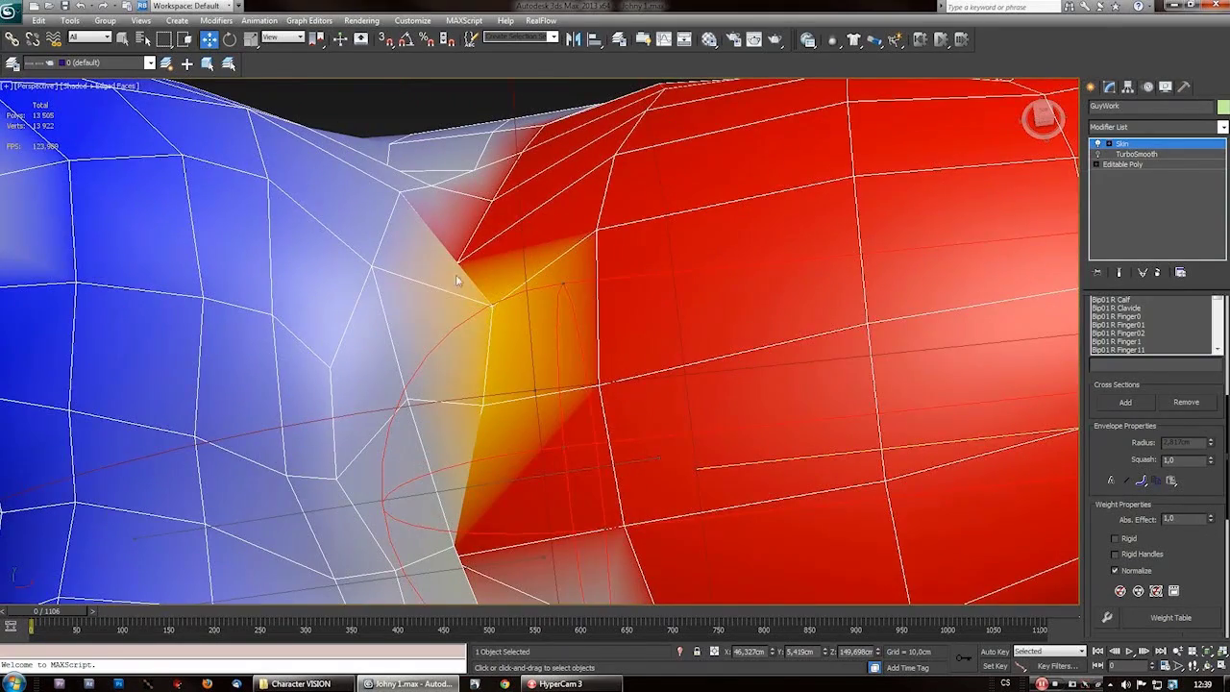
pyautogui.keyDown('alt'); pyautogui.moveTo(458, 279); pyautogui.dragTo(1217, 401, button='middle'); pyautogui.keyUp('alt')
pyautogui.moveTo(1212, 520); pyautogui.dragTo(1210, 535)
pyautogui.keyDown('alt'); pyautogui.moveTo(672, 307); pyautogui.dragTo(615, 317, button='middle'); pyautogui.keyUp('alt')
pyautogui.moveTo(1212, 520); pyautogui.dragTo(1212, 534)
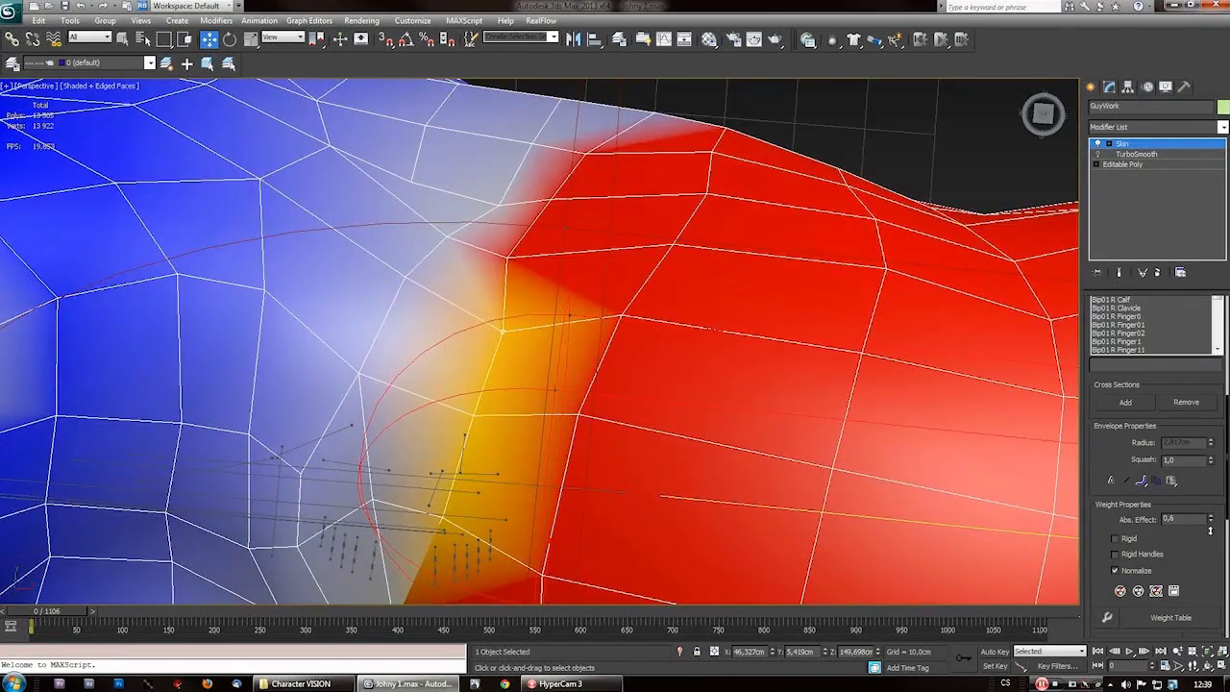
# - Set the absolute effect of the fully weighted vertex at the front of the left shoulder crease to 0,48
pyautogui.keyDown('alt'); pyautogui.moveTo(634, 430); pyautogui.dragTo(752, 371, button='middle'); pyautogui.keyUp('alt')
pyautogui.moveTo(1219, 517); pyautogui.dragTo(1220, 542)
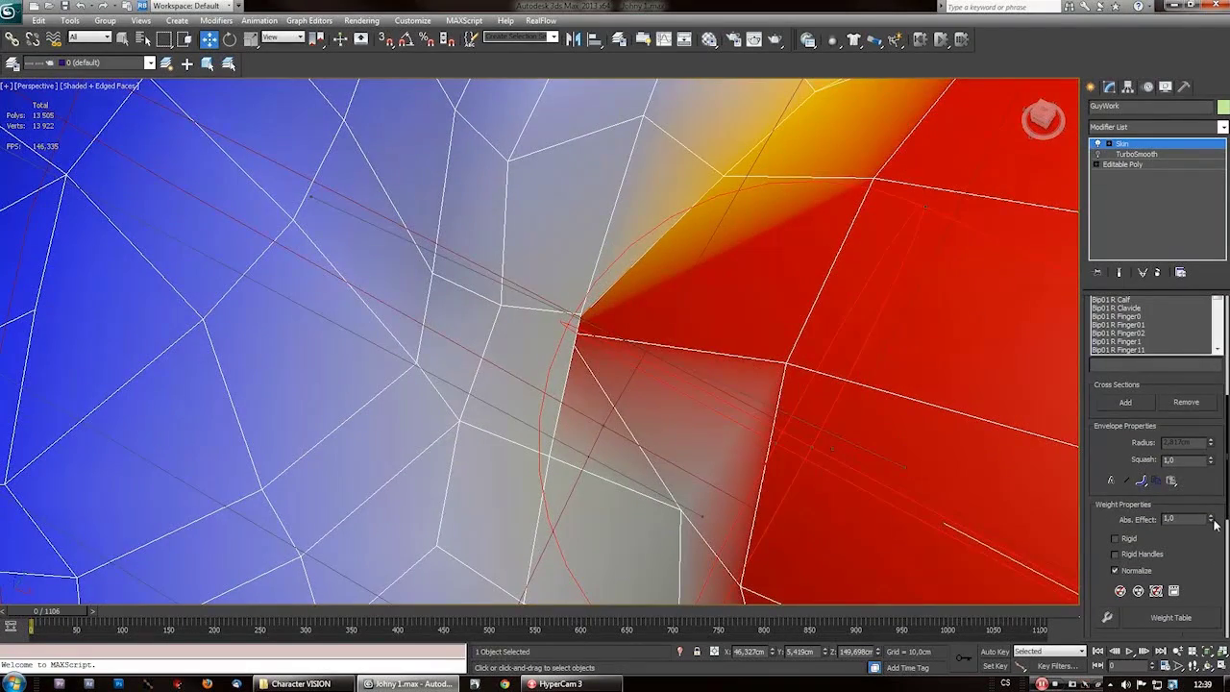
pyautogui.moveTo(1216, 524); pyautogui.dragTo(1213, 534)
# - Raise the upper arm bone's absolute effect on the weakly weighted vertex at the front of the left shoulder crease to 0,51
pyautogui.scroll(-2, 1188, 528)
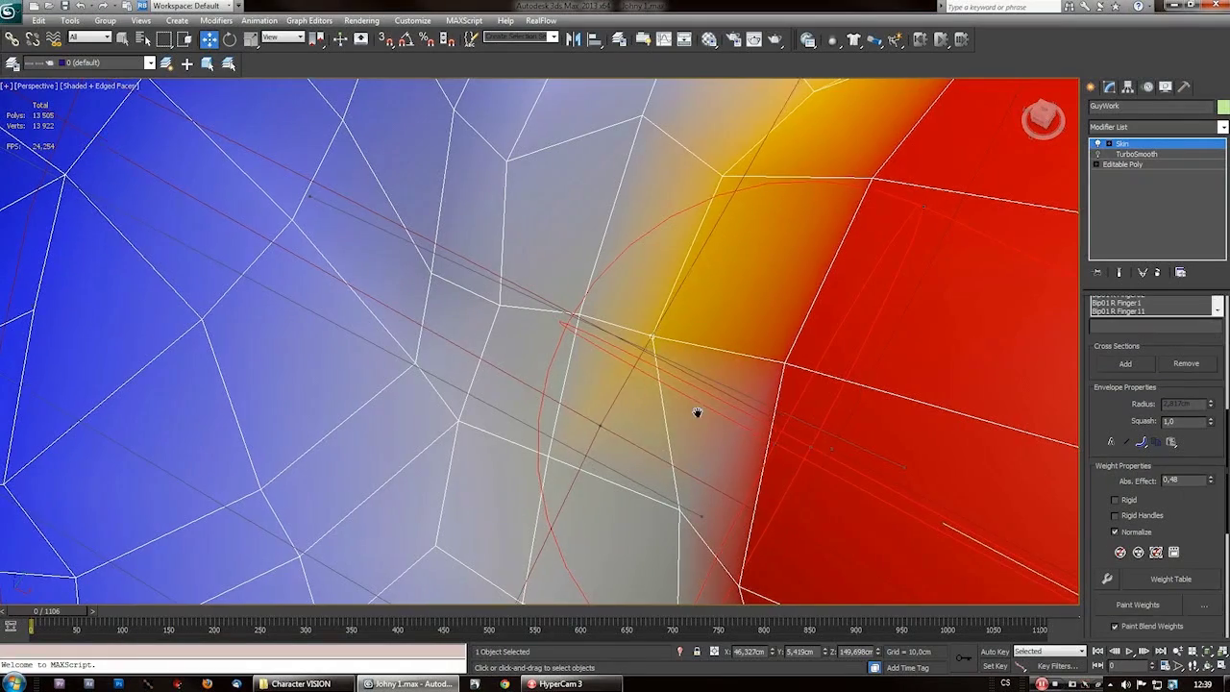
pyautogui.scroll(-5, 697, 413)
pyautogui.scroll(3, 720, 393)
pyautogui.scroll(-4, 703, 324)
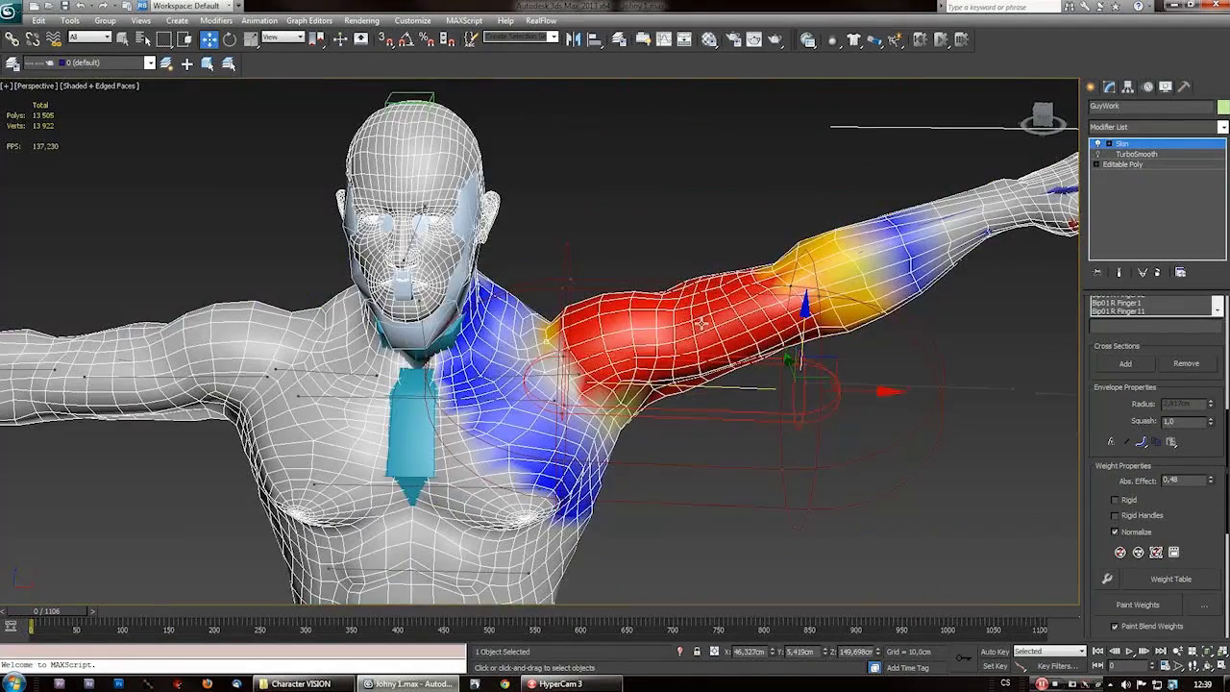
pyautogui.scroll(5, 574, 394)
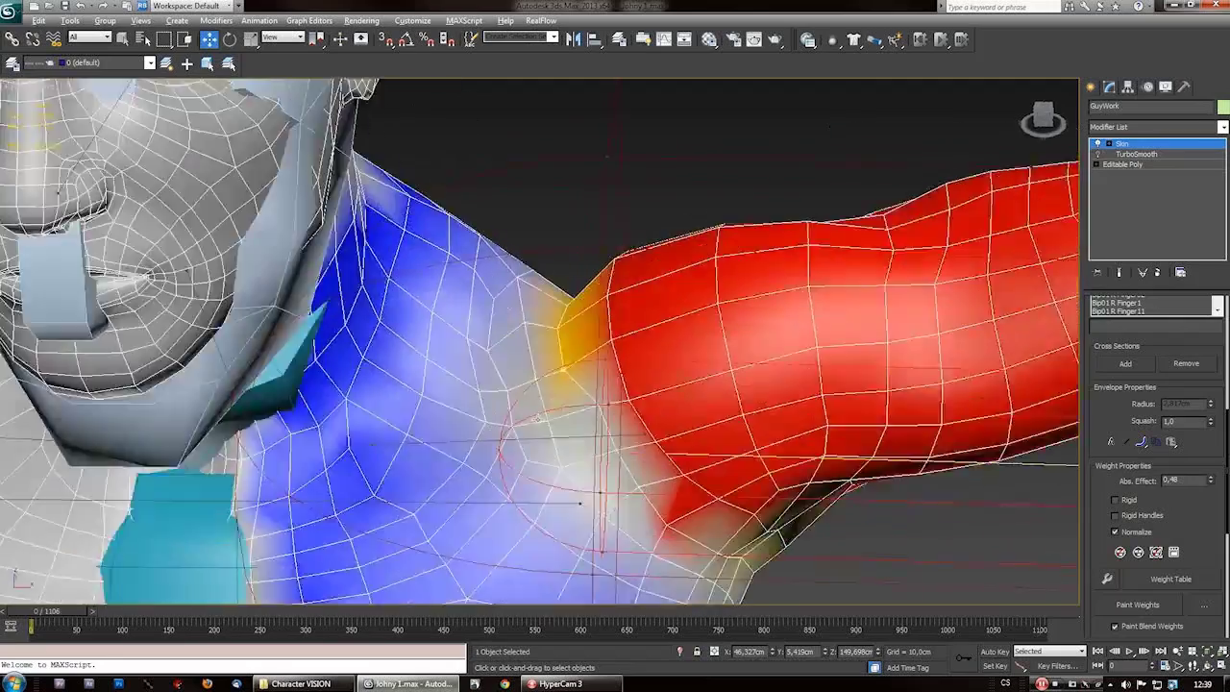
pyautogui.click(606, 453)
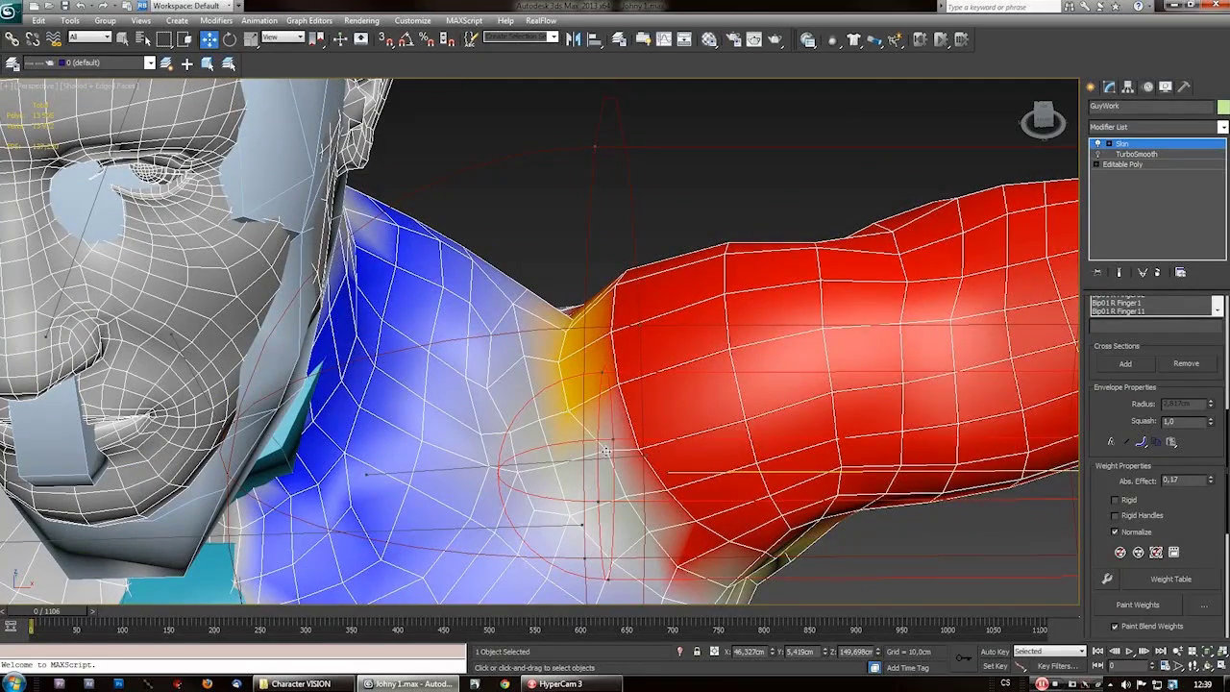
pyautogui.moveTo(1209, 486); pyautogui.dragTo(1210, 462)
pyautogui.keyDown('alt'); pyautogui.moveTo(617, 456); pyautogui.dragTo(714, 315, button='middle'); pyautogui.keyUp('alt')
pyautogui.scroll(-3, 567, 317)
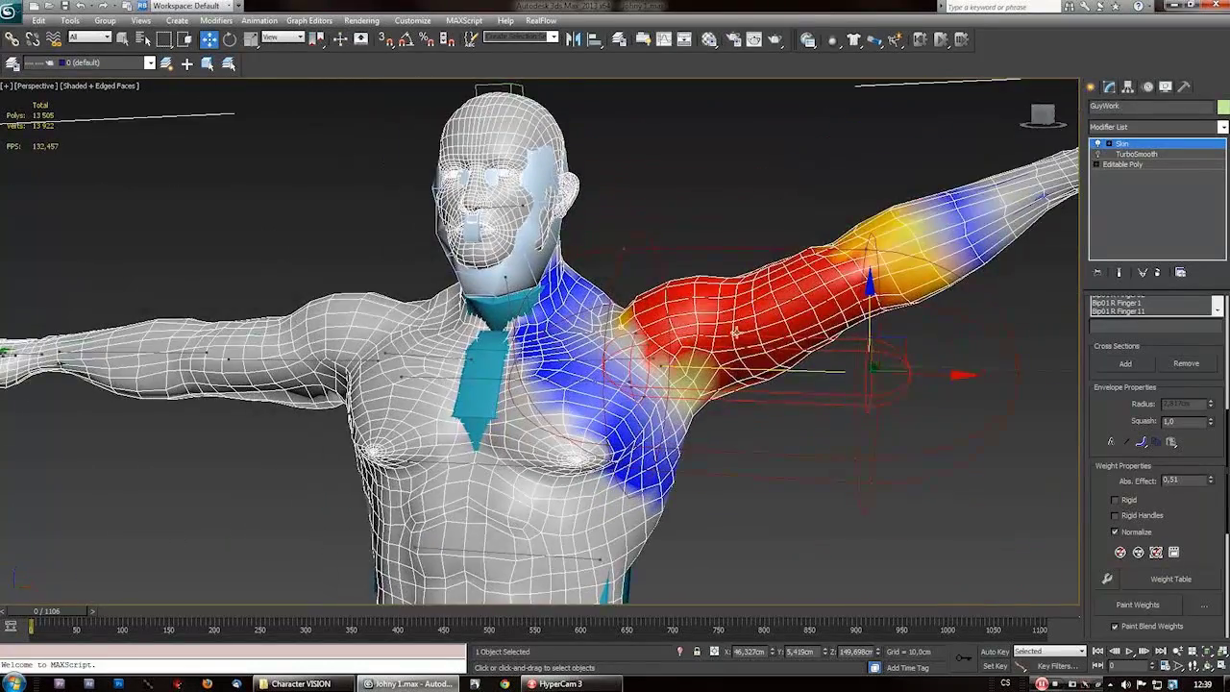
# - Select the head and neck vertices and set the left upper arm bone's absolute effect on them to 0,0
pyautogui.scroll(3, 681, 403)
pyautogui.keyDown('alt'); pyautogui.moveTo(681, 403); pyautogui.dragTo(711, 374, button='middle'); pyautogui.keyUp('alt')
pyautogui.keyDown('alt'); pyautogui.moveTo(469, 265); pyautogui.dragTo(755, 356, button='middle'); pyautogui.keyUp('alt')
pyautogui.moveTo(342, 123); pyautogui.dragTo(591, 334)
pyautogui.rightClick(1210, 479)
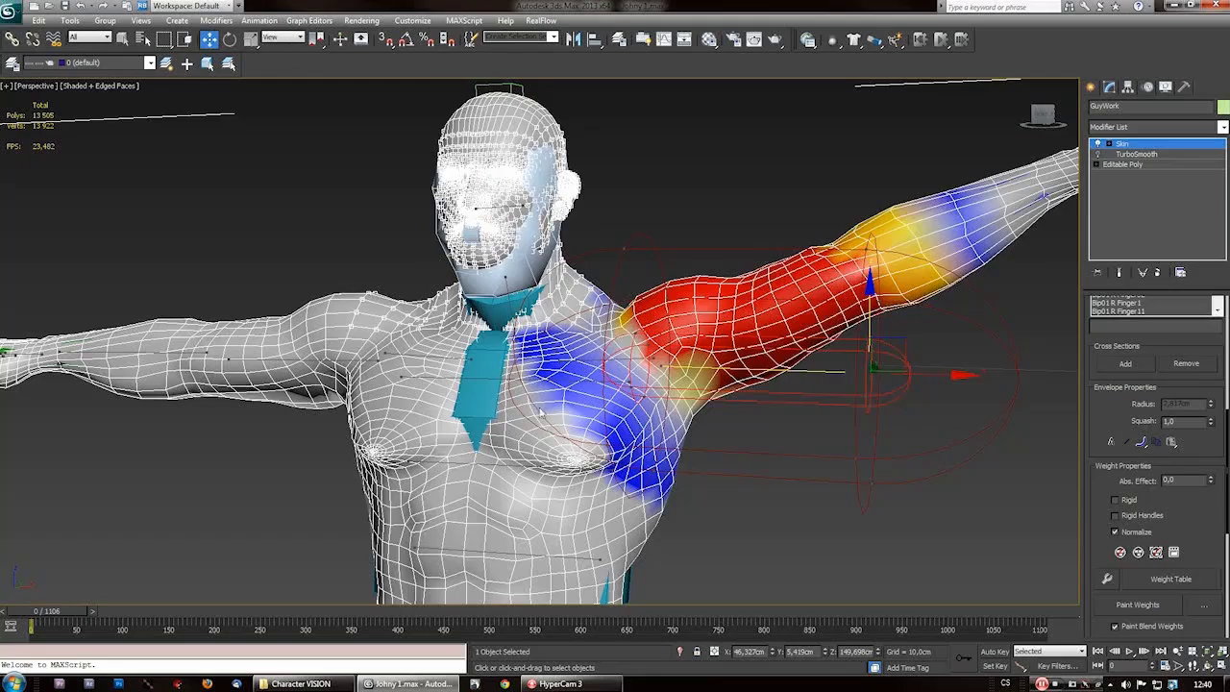
pyautogui.moveTo(541, 411); pyautogui.dragTo(532, 267, button='middle')
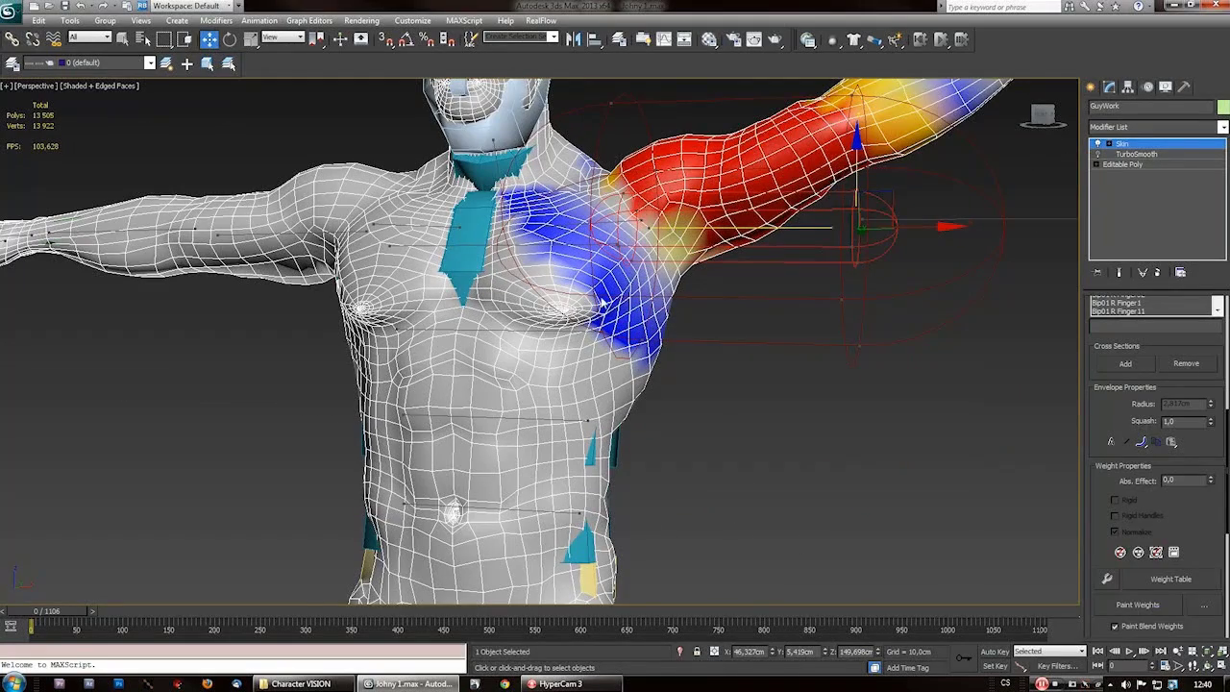
# - Raise the left upper arm bone's absolute effect on the pale 0,179 vertex at the front of the shoulder crease
pyautogui.scroll(-5, 603, 304)
pyautogui.keyDown('alt'); pyautogui.moveTo(763, 401); pyautogui.dragTo(615, 429, button='middle'); pyautogui.keyUp('alt')
pyautogui.keyDown('alt'); pyautogui.moveTo(692, 423); pyautogui.dragTo(676, 315, button='middle'); pyautogui.keyUp('alt')
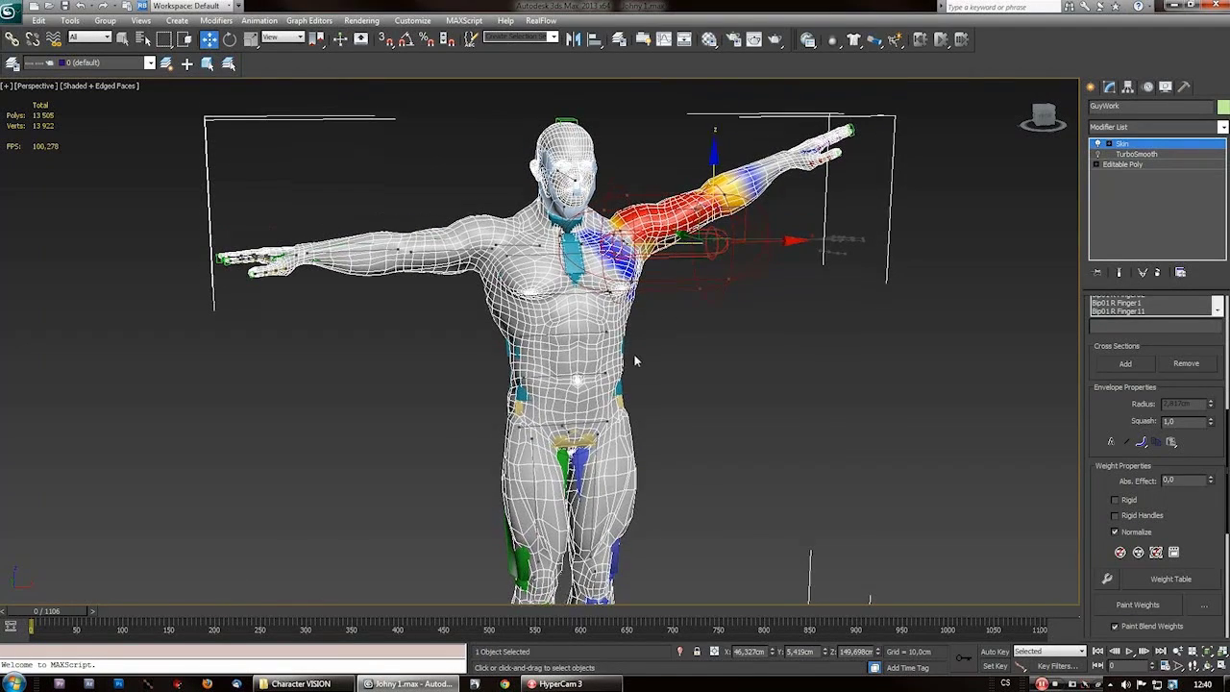
pyautogui.scroll(5, 576, 387)
pyautogui.scroll(-5, 561, 392)
pyautogui.scroll(5, 561, 390)
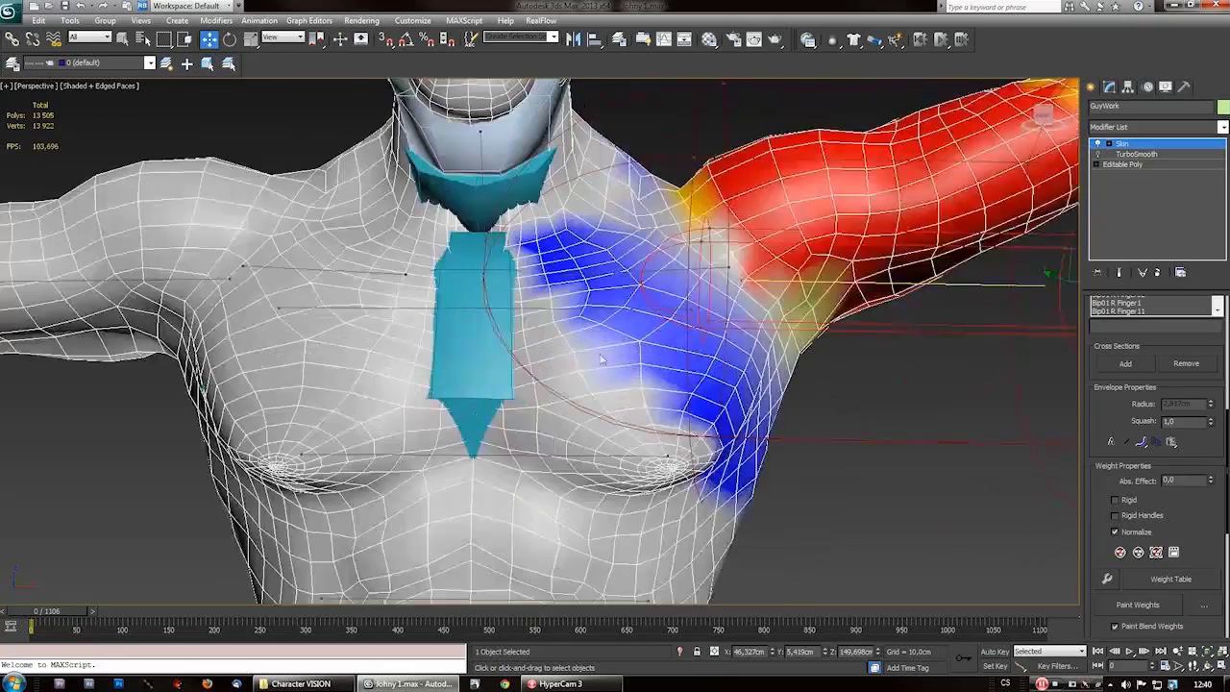
pyautogui.moveTo(1211, 479); pyautogui.dragTo(1211, 465)
pyautogui.click(665, 387)
pyautogui.click(665, 388)
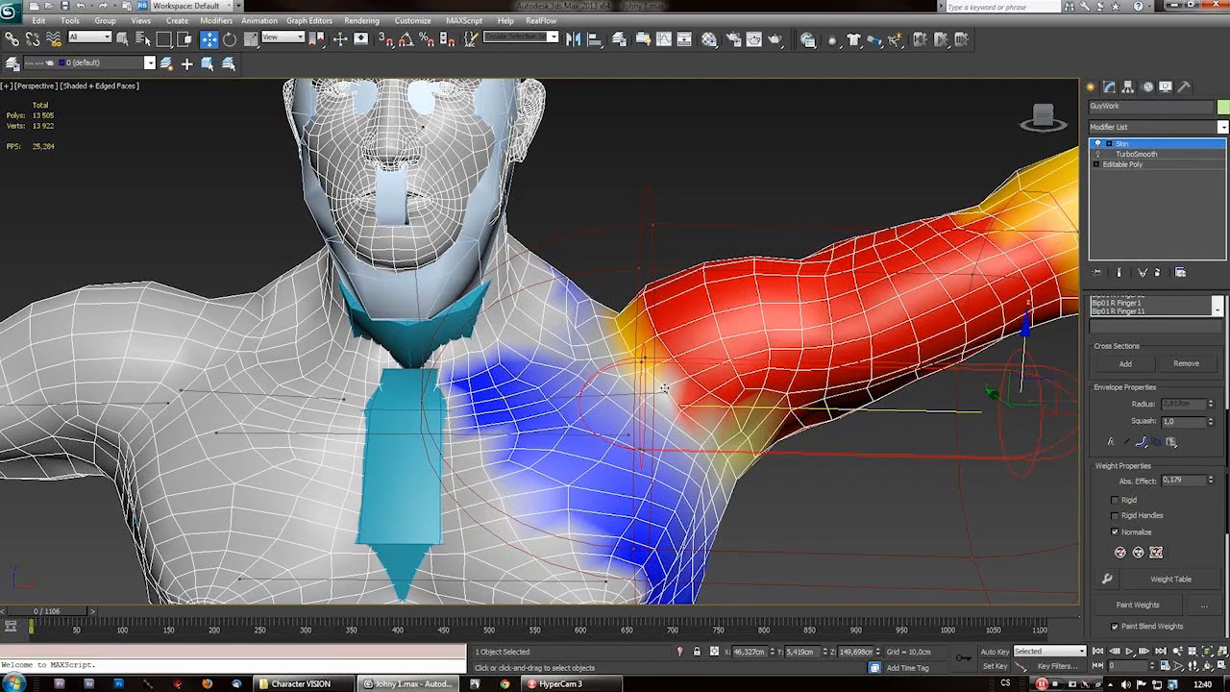
pyautogui.moveTo(1213, 484); pyautogui.dragTo(1211, 476)
# - Adjust the upper arm bone's absolute effect on the remaining front shoulder vertices, setting the one near the armpit to 0,417
pyautogui.keyDown('alt'); pyautogui.moveTo(727, 463); pyautogui.dragTo(648, 357, button='middle'); pyautogui.keyUp('alt')
pyautogui.click(661, 352)
pyautogui.moveTo(1211, 467); pyautogui.dragTo(1216, 498)
pyautogui.keyDown('alt'); pyautogui.moveTo(709, 458); pyautogui.dragTo(680, 372, button='middle'); pyautogui.keyUp('alt')
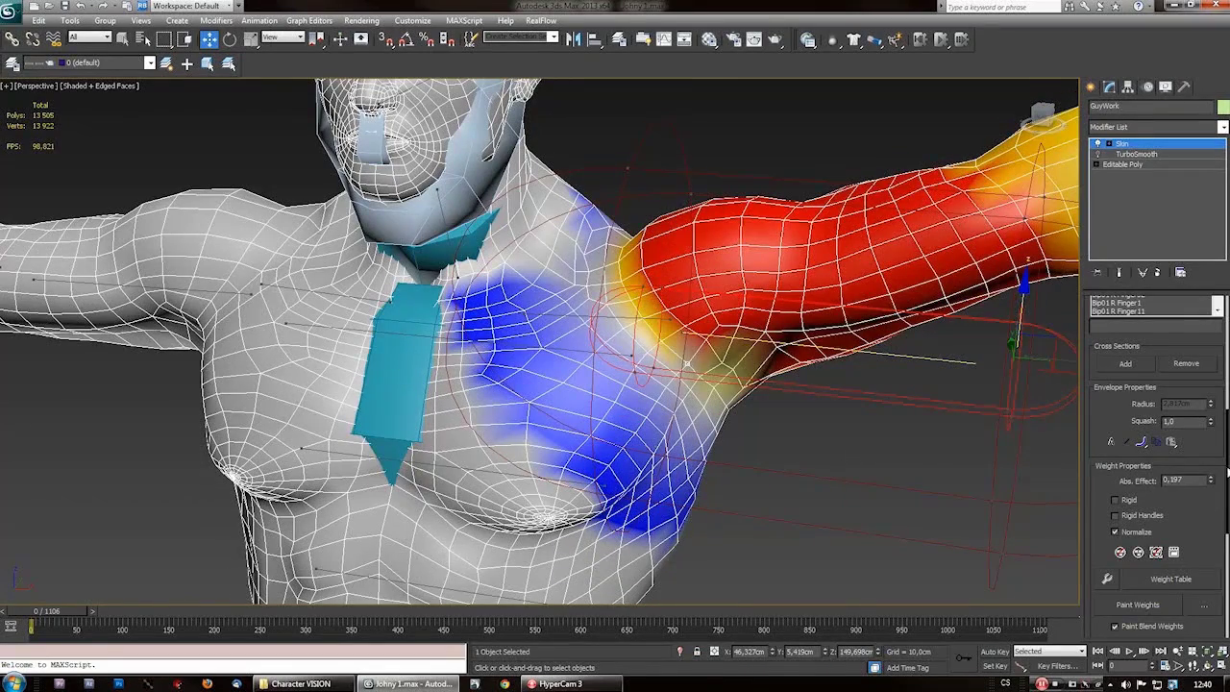
pyautogui.moveTo(1211, 479); pyautogui.dragTo(1211, 468)
# - Examine the left upper arm bone's weight distribution from behind and look over the mesh down to the legs
pyautogui.scroll(-4, 663, 373)
pyautogui.keyDown('alt'); pyautogui.moveTo(663, 373); pyautogui.dragTo(610, 391, button='middle'); pyautogui.keyUp('alt')
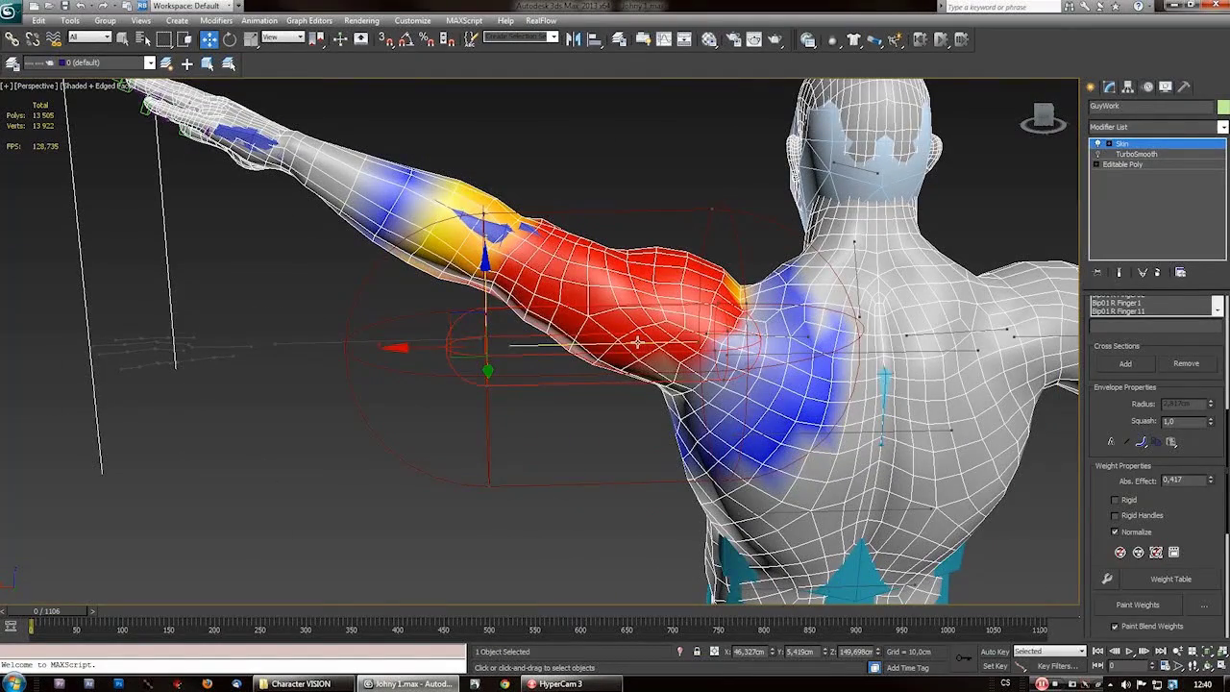
pyautogui.keyDown('alt'); pyautogui.moveTo(622, 333); pyautogui.dragTo(631, 361, button='middle'); pyautogui.keyUp('alt')
pyautogui.scroll(-6, 613, 274)
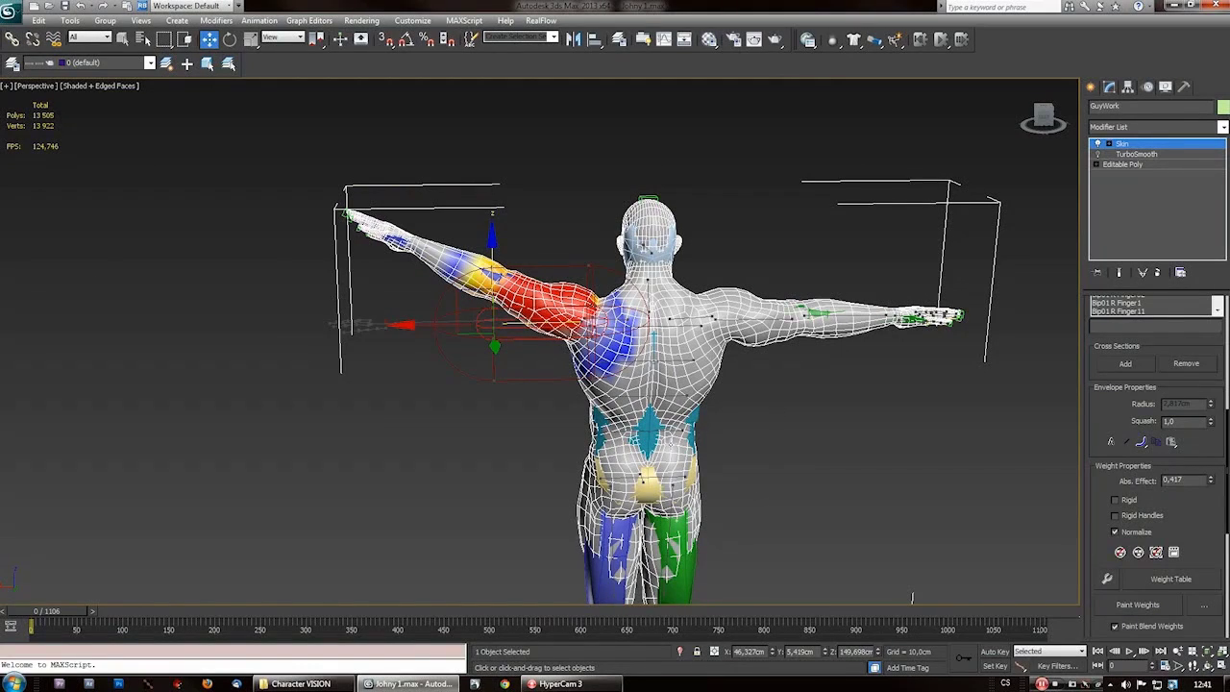
pyautogui.scroll(3, 685, 465)
pyautogui.scroll(-3, 684, 465)
pyautogui.moveTo(684, 465); pyautogui.dragTo(826, 403, button='middle')
pyautogui.moveTo(630, 587); pyautogui.dragTo(636, 339, button='middle')
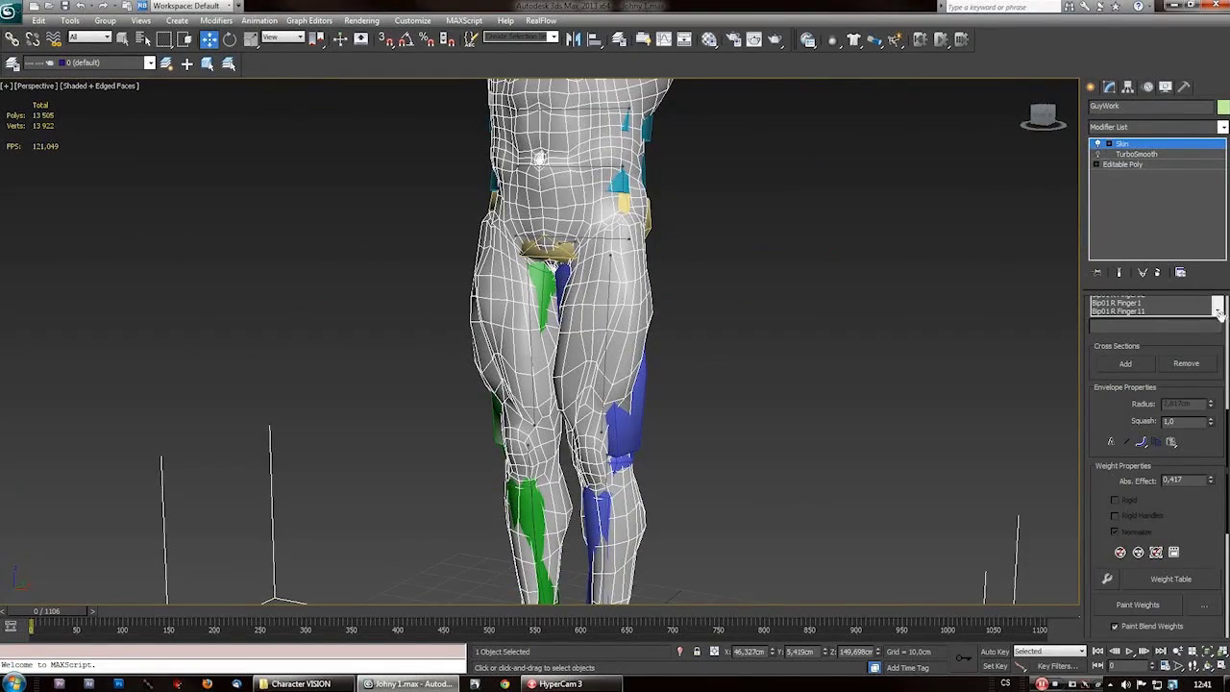
# - Select the Bip01 R Clavicle bone among the skin bones and display its vertex weights on the shoulders and chest
pyautogui.scroll(5, 1201, 374)
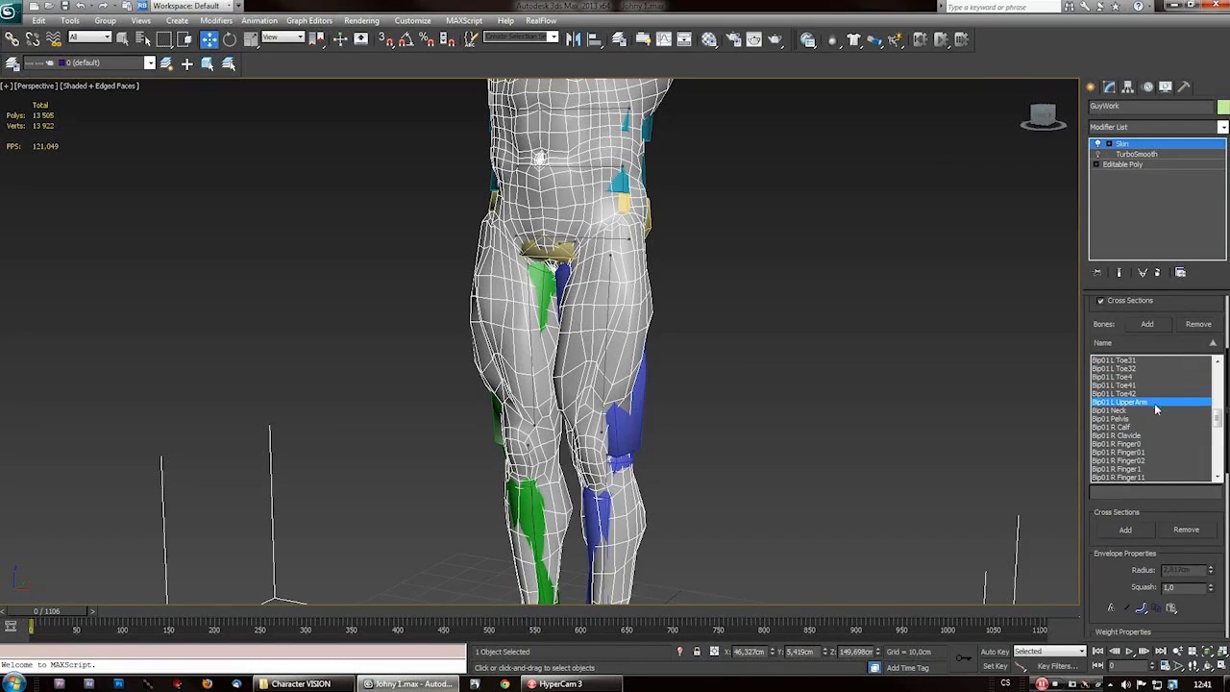
pyautogui.scroll(-2, 1156, 409)
pyautogui.click(1131, 387)
pyautogui.moveTo(466, 294); pyautogui.dragTo(439, 406, button='middle')
pyautogui.scroll(2, 441, 384)
pyautogui.keyDown('alt'); pyautogui.moveTo(442, 264); pyautogui.dragTo(497, 359, button='middle'); pyautogui.keyUp('alt')
pyautogui.scroll(3, 483, 253)
pyautogui.click(1096, 387)
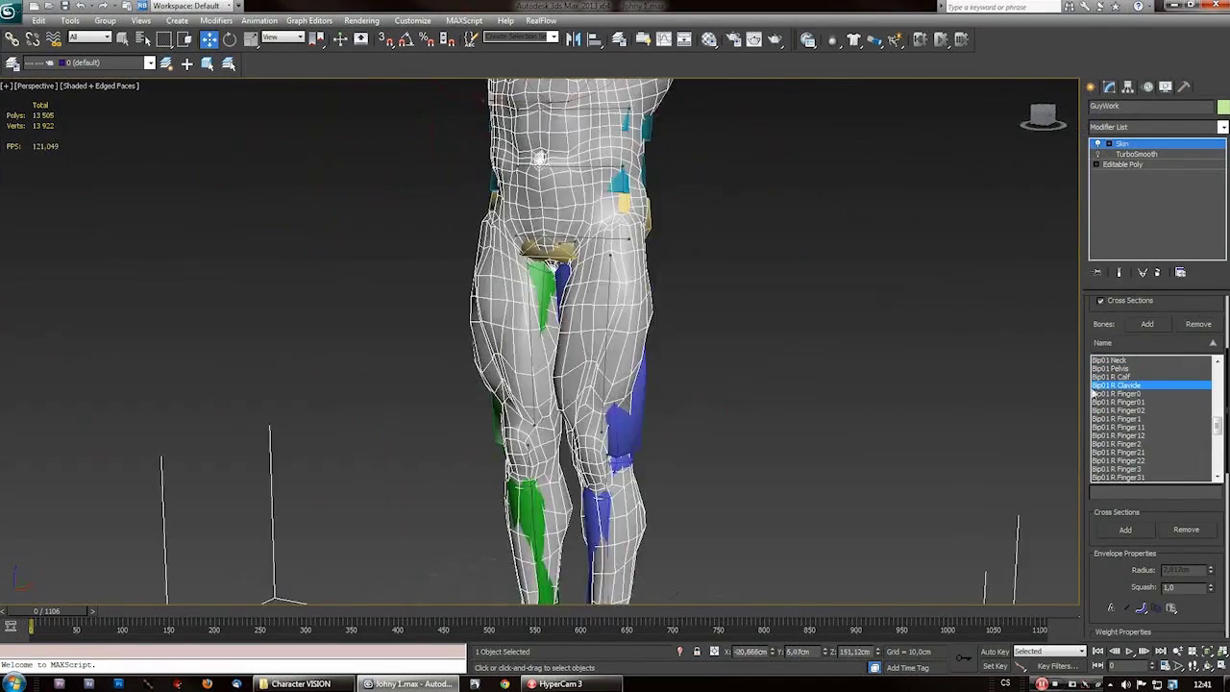
pyautogui.moveTo(466, 295); pyautogui.dragTo(439, 406, button='middle')
pyautogui.scroll(2, 441, 385)
pyautogui.keyDown('alt'); pyautogui.moveTo(442, 264); pyautogui.dragTo(498, 369, button='middle'); pyautogui.keyUp('alt')
pyautogui.scroll(3, 483, 254)
pyautogui.scroll(-1, 498, 369)
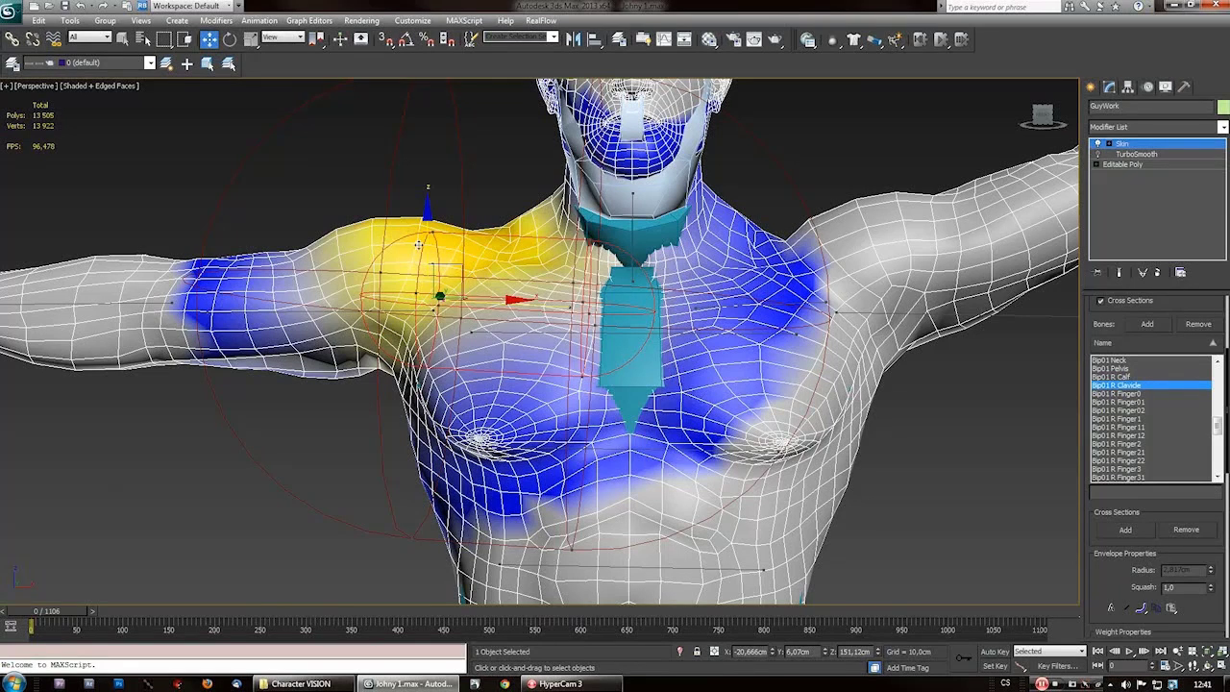
# - Select the vertices of the left chest and shoulder and set the right clavicle bone's absolute effect on them to 0,0
pyautogui.scroll(-4, 1201, 486)
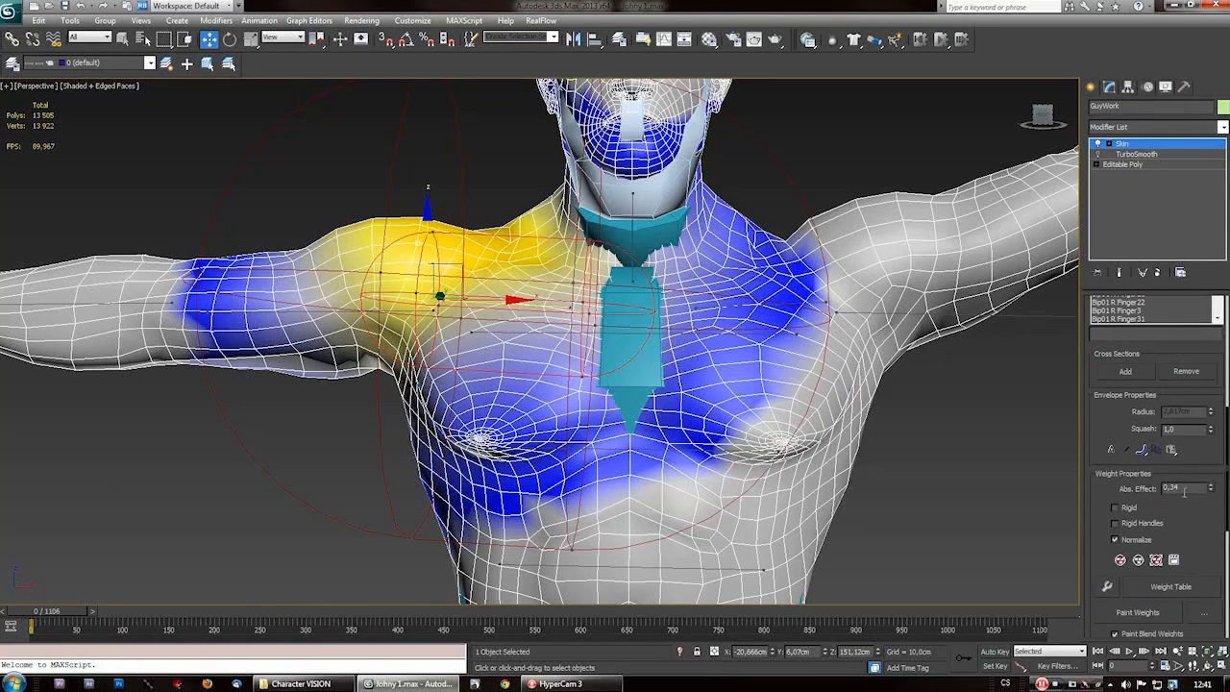
pyautogui.scroll(4, 1185, 491)
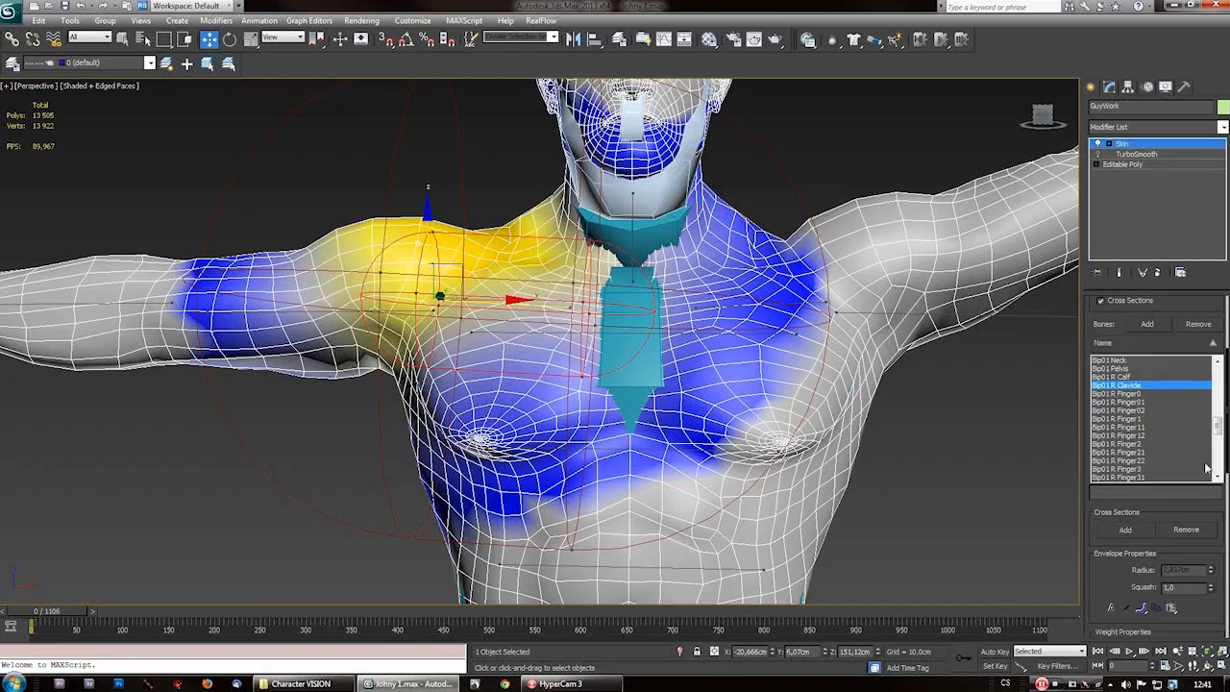
pyautogui.scroll(-3, 1216, 446)
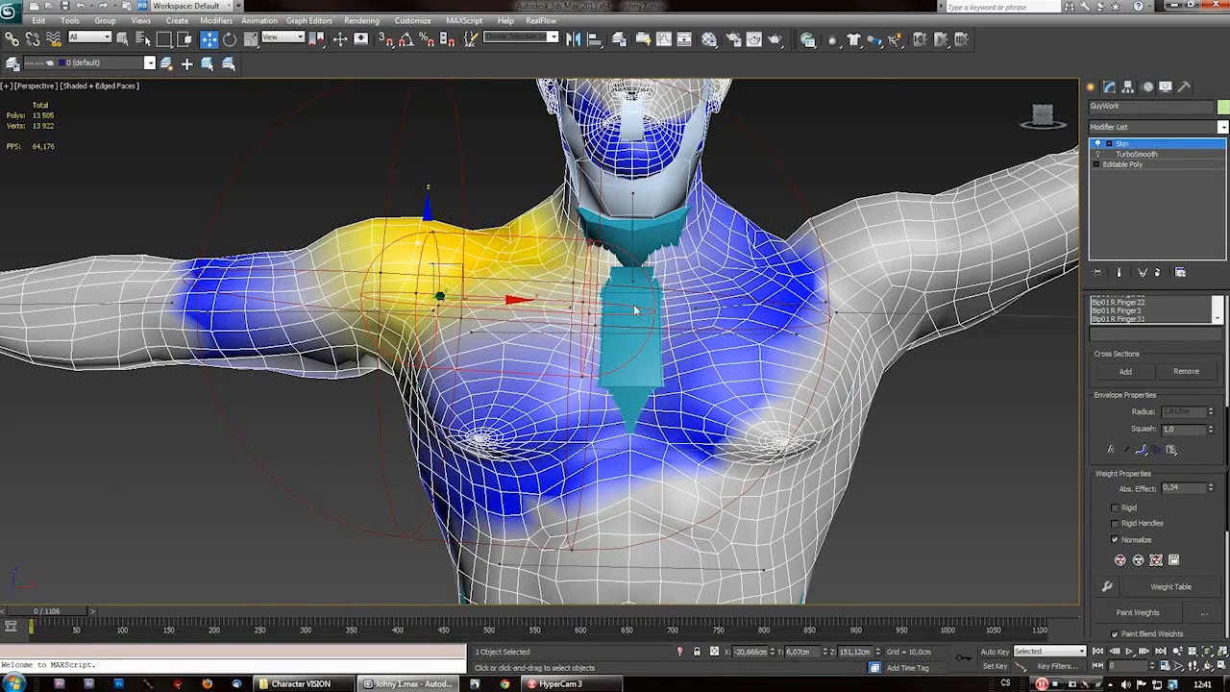
pyautogui.scroll(-3, 635, 310)
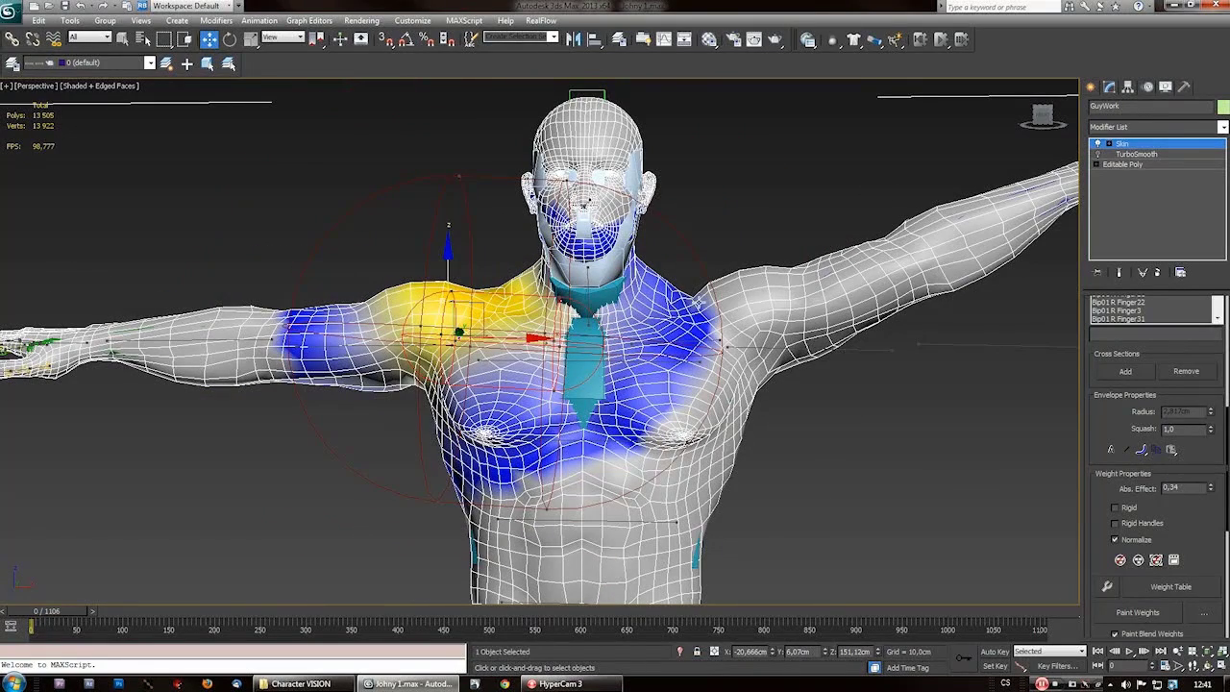
pyautogui.moveTo(811, 161); pyautogui.dragTo(630, 587)
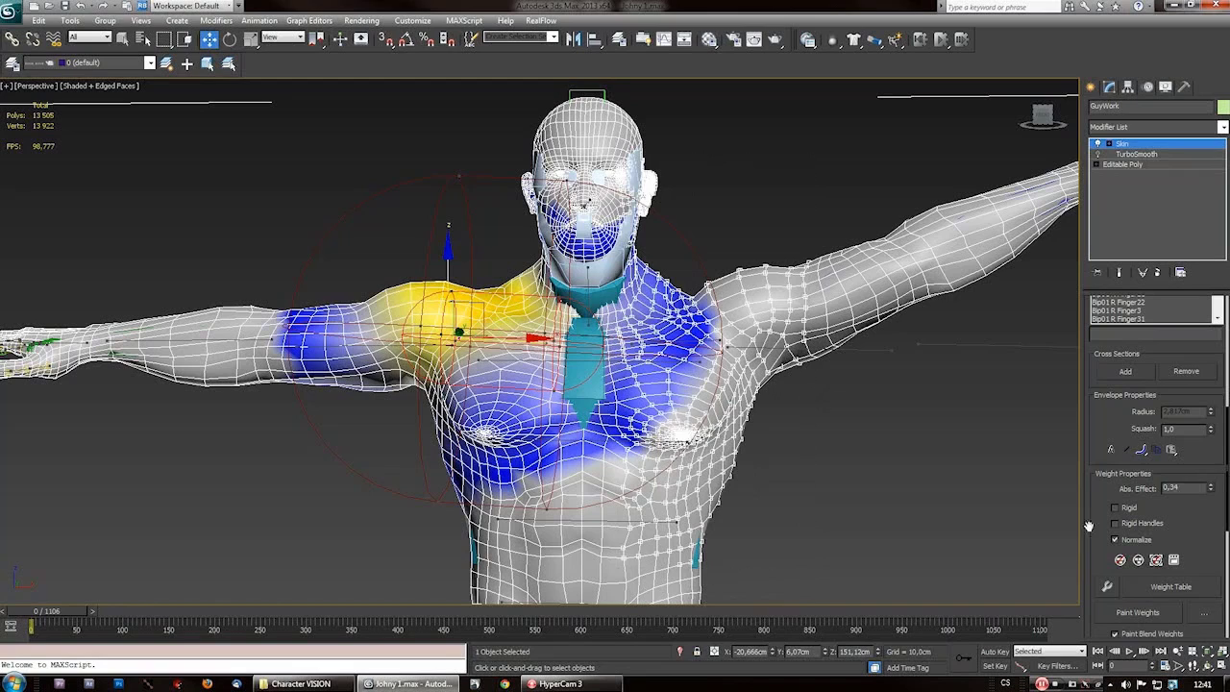
pyautogui.moveTo(1211, 491); pyautogui.dragTo(1218, 429)
pyautogui.click(812, 264)
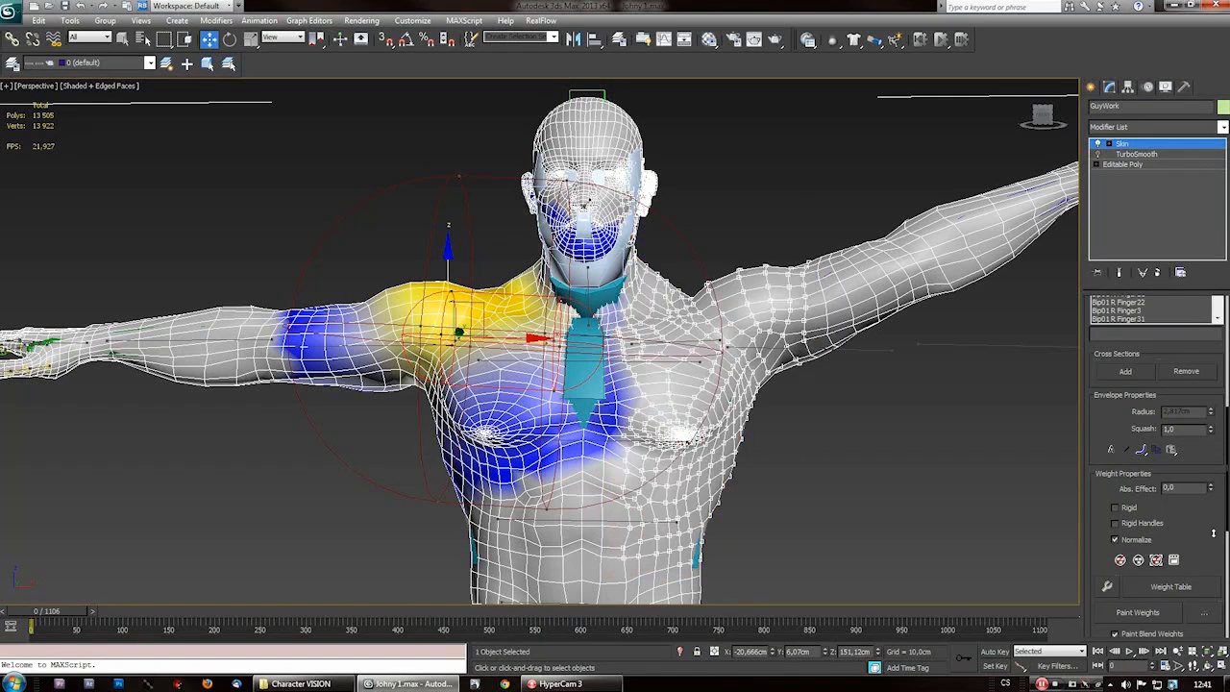
# - Set the right clavicle bone's absolute effect on the vertices of the face, head and neck to 0,0
pyautogui.moveTo(465, 111); pyautogui.dragTo(704, 267)
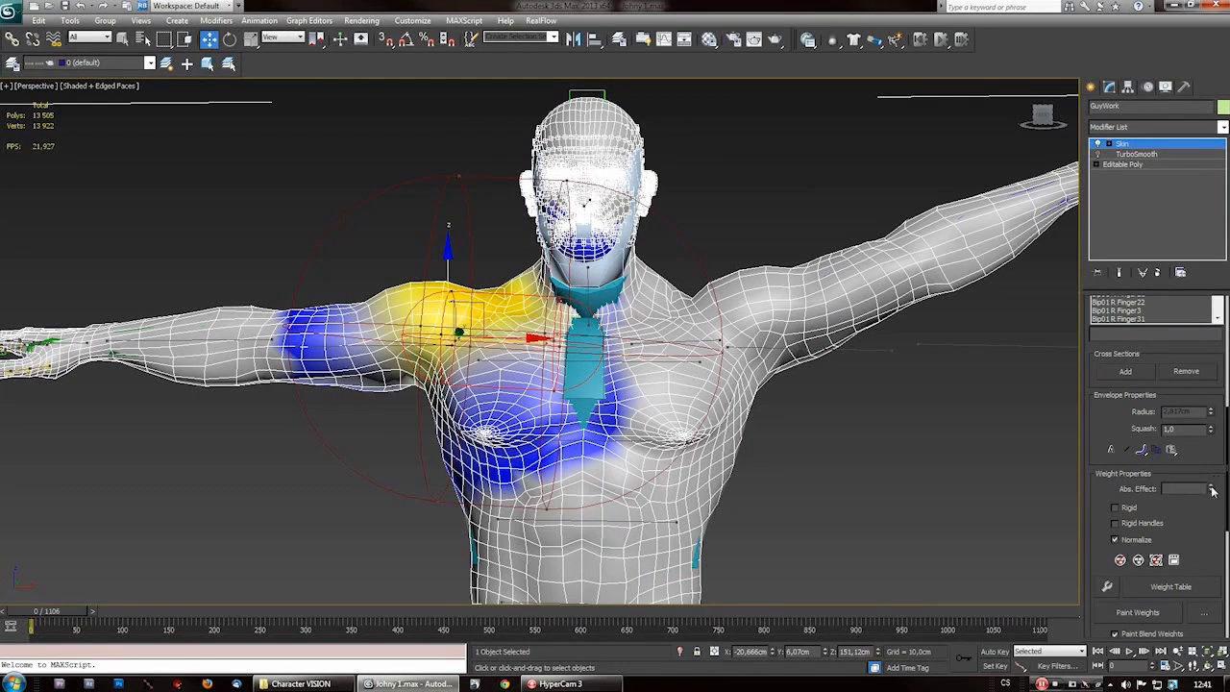
pyautogui.rightClick(1212, 489)
pyautogui.click(758, 193)
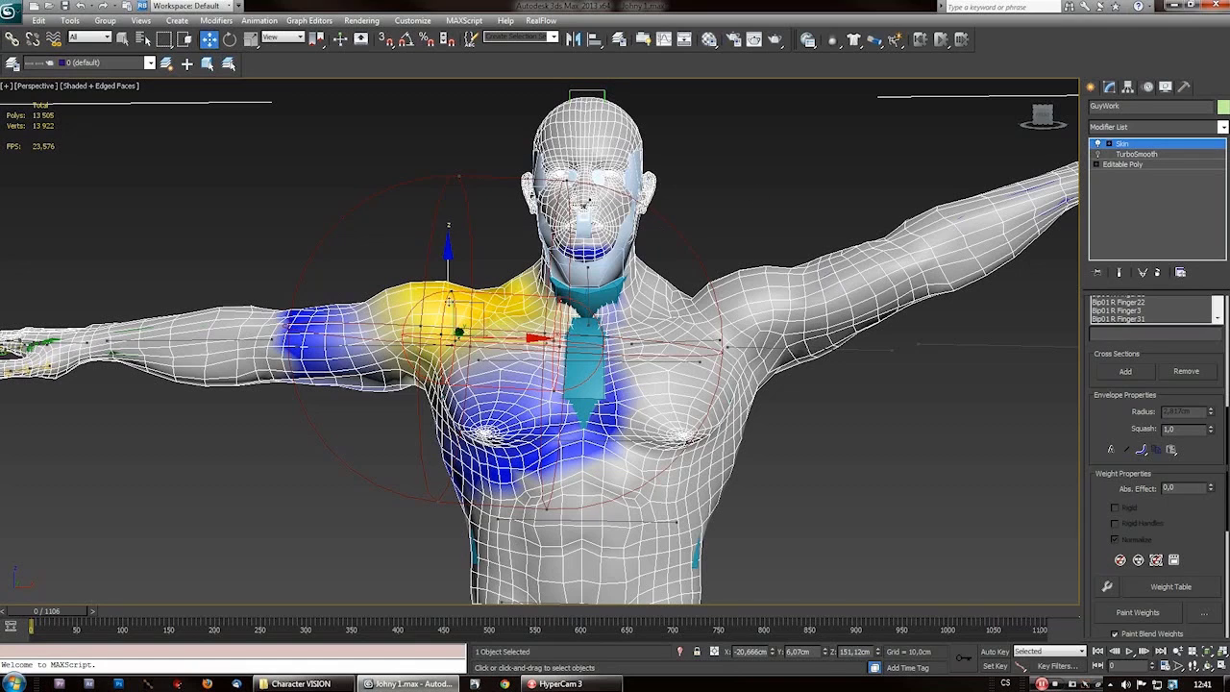
pyautogui.moveTo(742, 135); pyautogui.dragTo(567, 300)
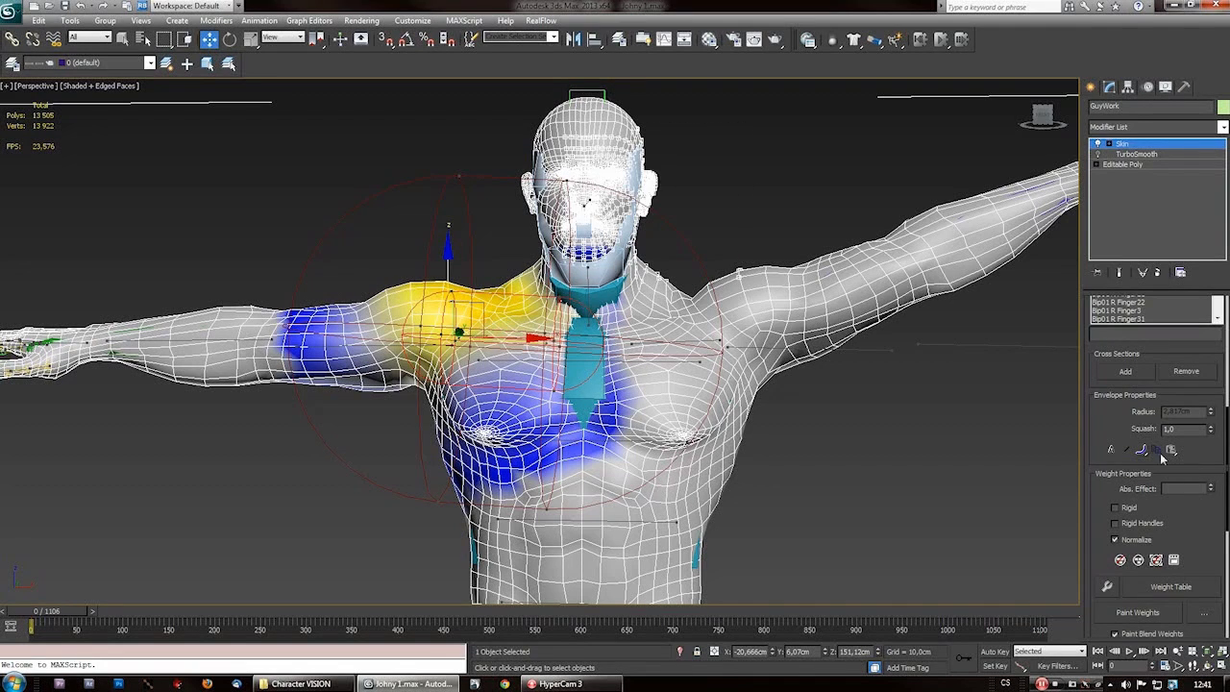
pyautogui.rightClick(1210, 489)
pyautogui.moveTo(742, 126); pyautogui.dragTo(642, 264)
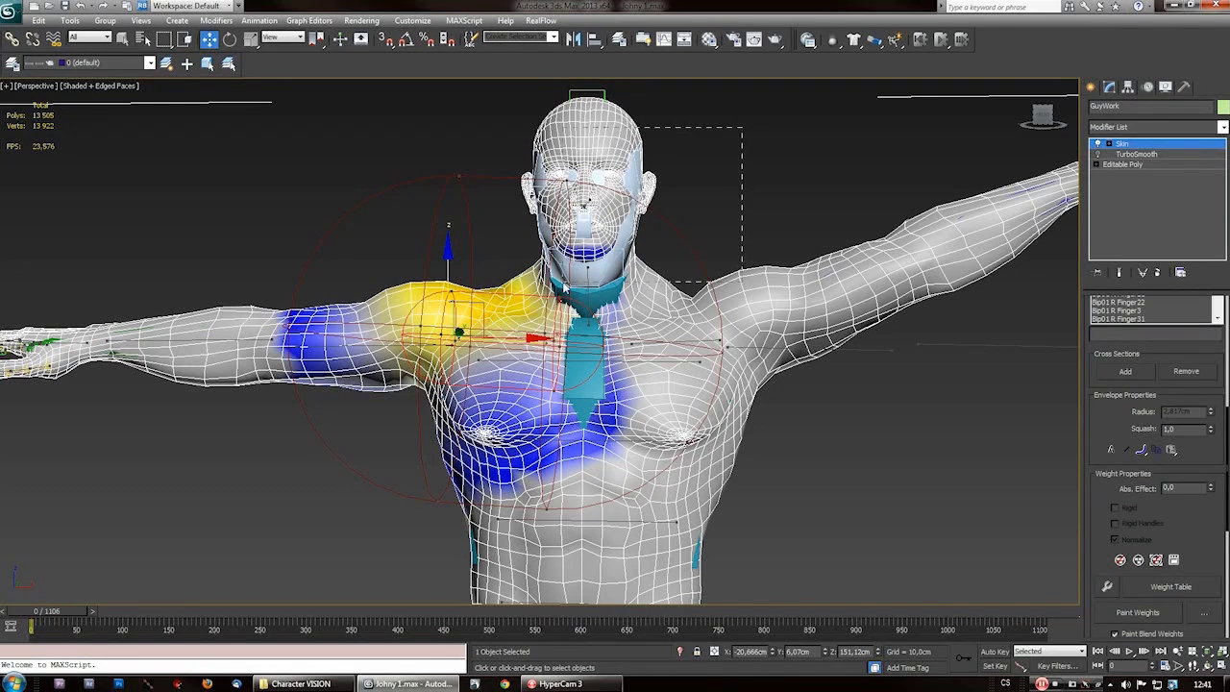
pyautogui.moveTo(564, 286); pyautogui.dragTo(565, 286)
pyautogui.rightClick(1210, 489)
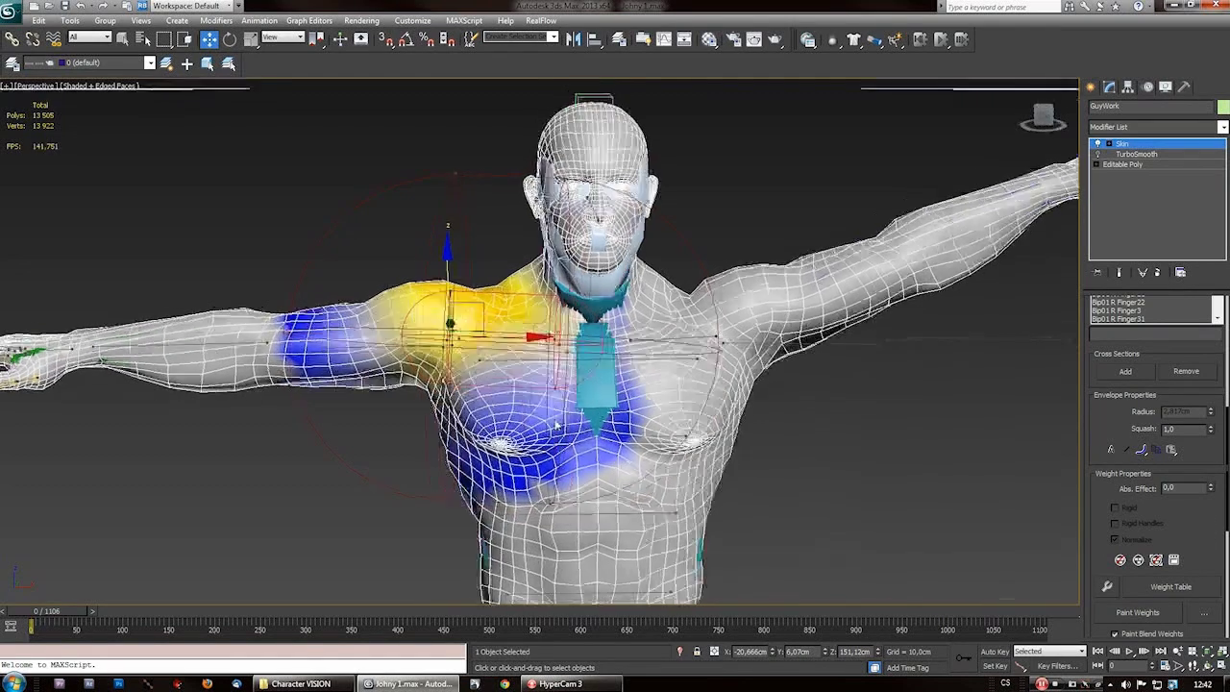
# - Select the vertices around the middle of the right upper arm and remove the right clavicle bone's effect on them
pyautogui.scroll(-3, 538, 317)
pyautogui.moveTo(274, 226); pyautogui.dragTo(400, 398)
pyautogui.scroll(5, 500, 311)
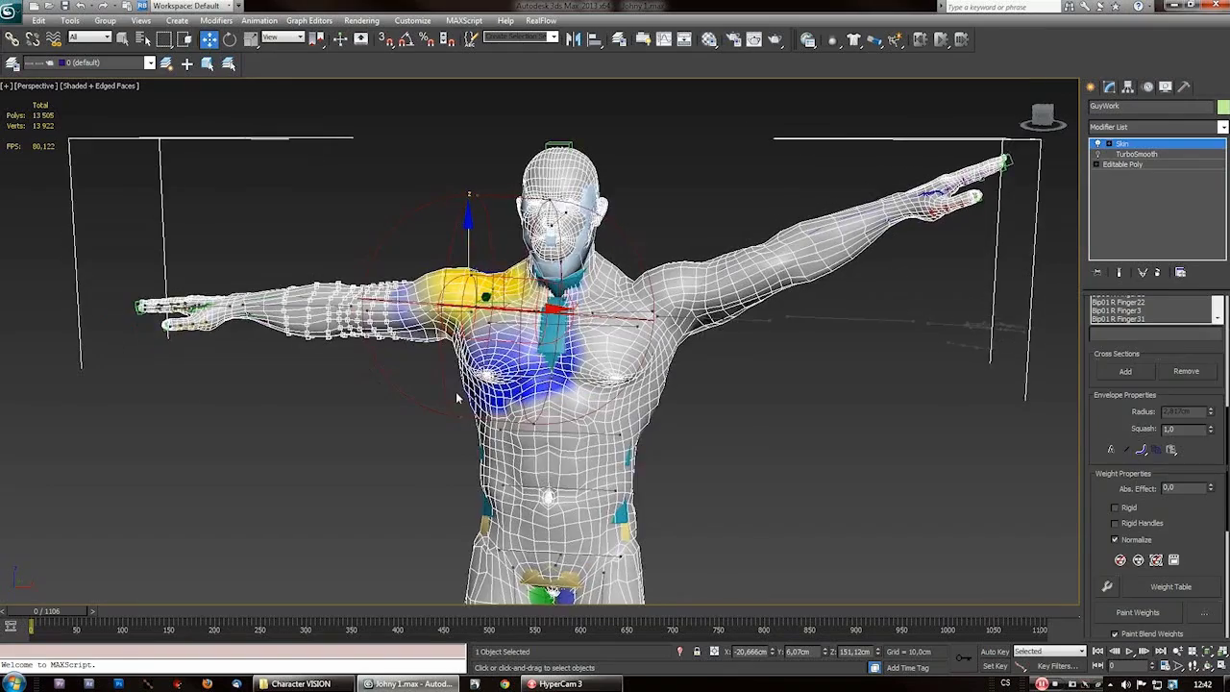
pyautogui.moveTo(250, 175); pyautogui.dragTo(396, 381)
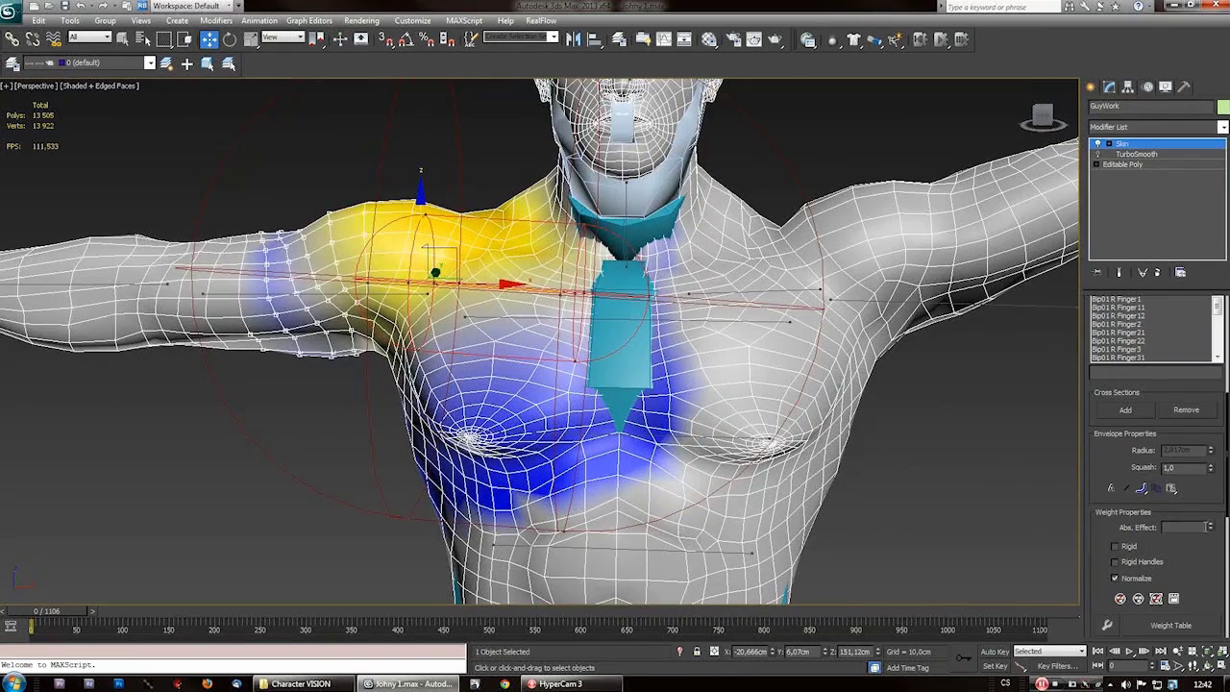
pyautogui.moveTo(1210, 527); pyautogui.dragTo(1215, 577)
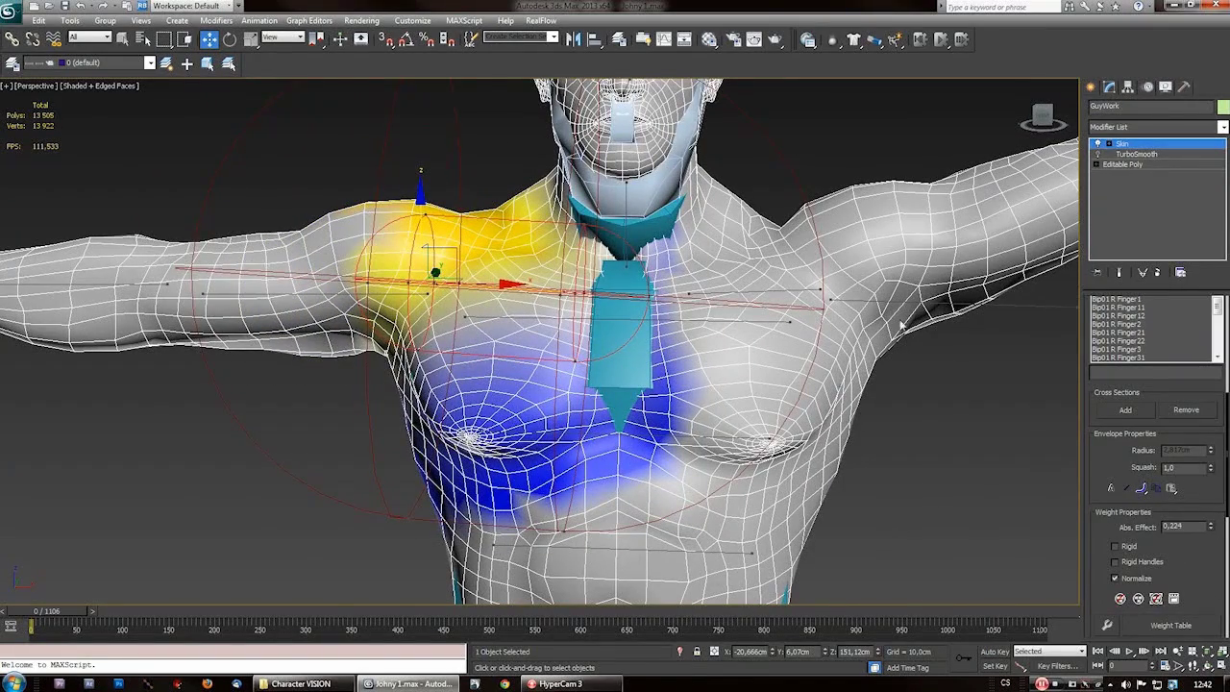
# - Select the Bip01 L UpperArm bone among the skin bones again to display its weights
pyautogui.moveTo(396, 362); pyautogui.dragTo(281, 379, button='middle')
pyautogui.moveTo(1218, 305)
pyautogui.mouseDown()
pyautogui.moveTo(1224, 353)
pyautogui.moveTo(1218, 306)
pyautogui.mouseUp()
pyautogui.moveTo(554, 389)
pyautogui.mouseDown(button='middle')
pyautogui.moveTo(686, 368)
pyautogui.moveTo(567, 388)
pyautogui.mouseUp(button='middle')
pyautogui.moveTo(1218, 306)
pyautogui.mouseDown()
pyautogui.moveTo(1225, 354)
pyautogui.moveTo(1226, 300)
pyautogui.mouseUp()
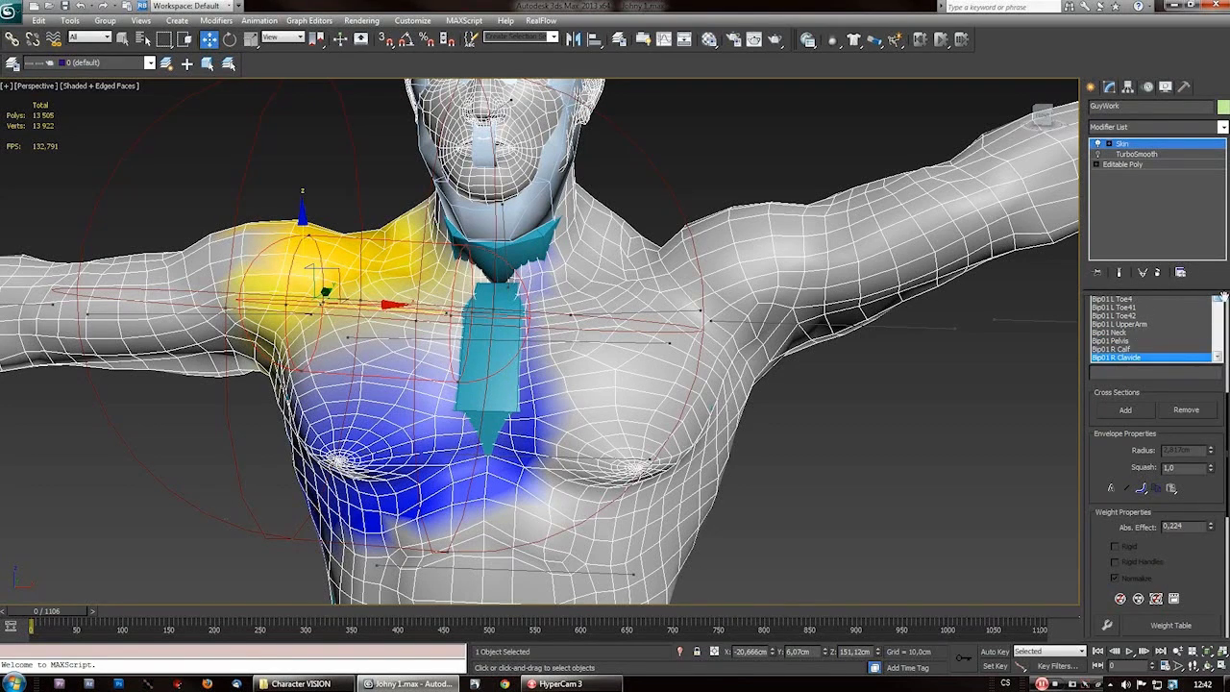
pyautogui.click(1138, 324)
pyautogui.scroll(5, 1140, 346)
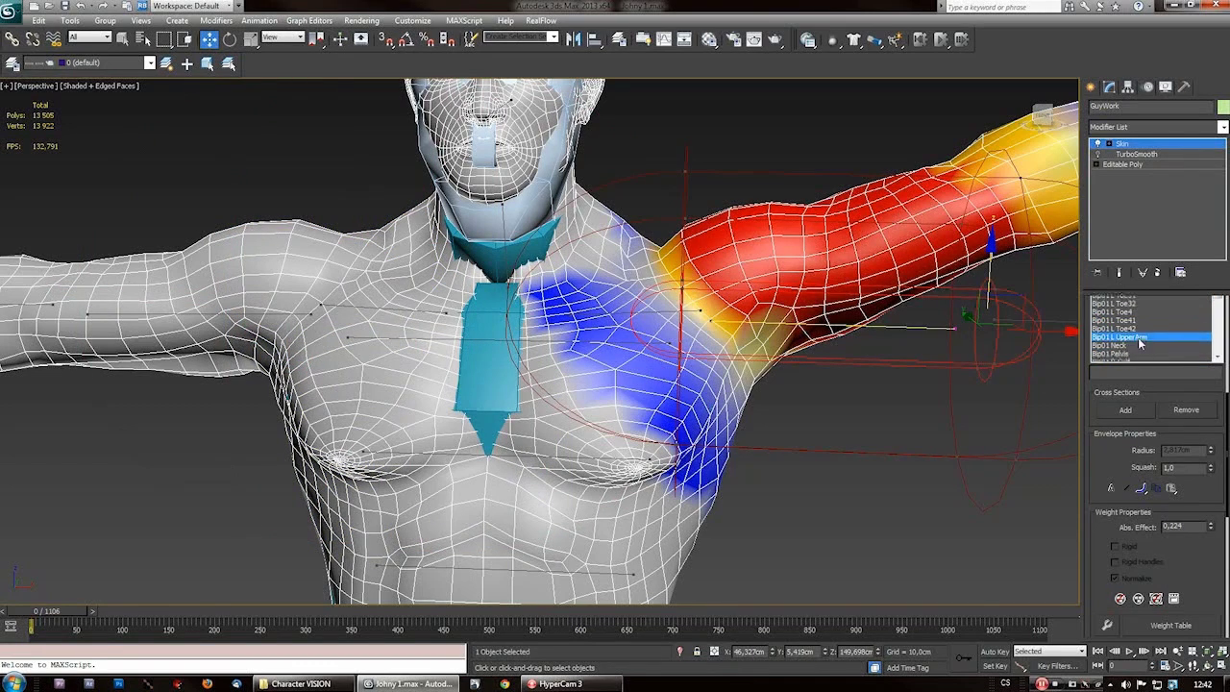
# - Look through the skin's bone list, including the toe, spine and left finger bones
pyautogui.scroll(-4, 1140, 342)
pyautogui.scroll(5, 1140, 345)
pyautogui.scroll(-5, 1139, 340)
pyautogui.scroll(-3, 1140, 339)
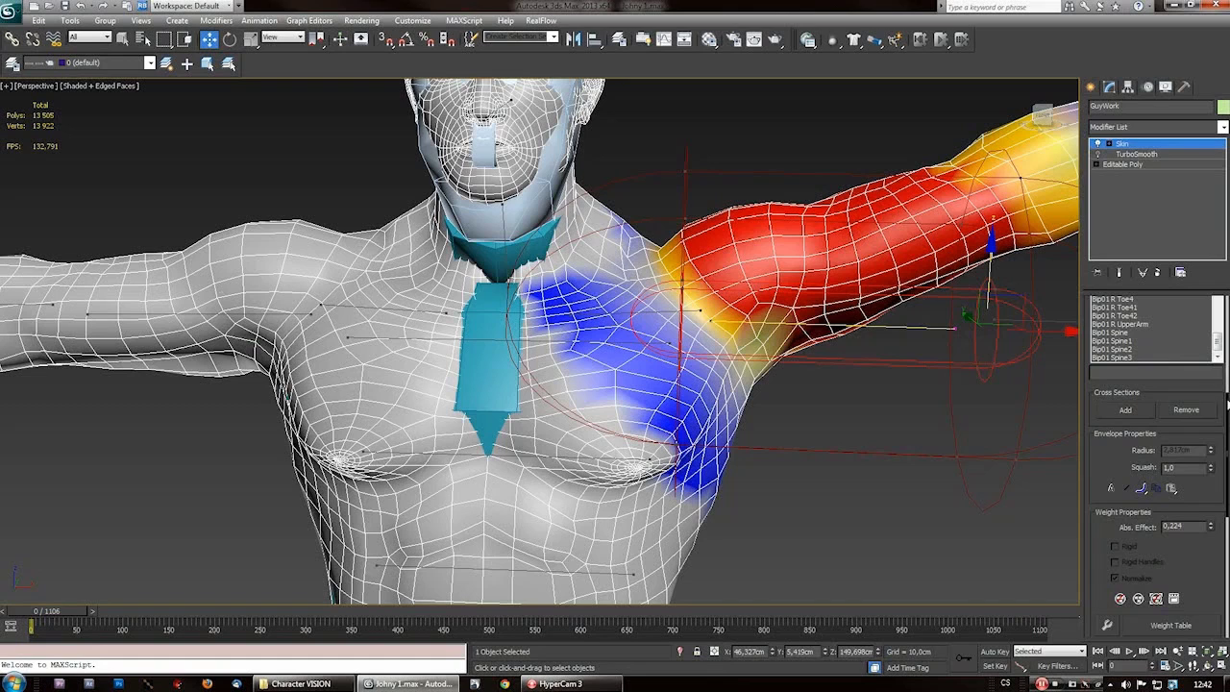
pyautogui.scroll(3, 1225, 403)
pyautogui.moveTo(1219, 432); pyautogui.dragTo(1228, 369)
pyautogui.scroll(5, 1137, 363)
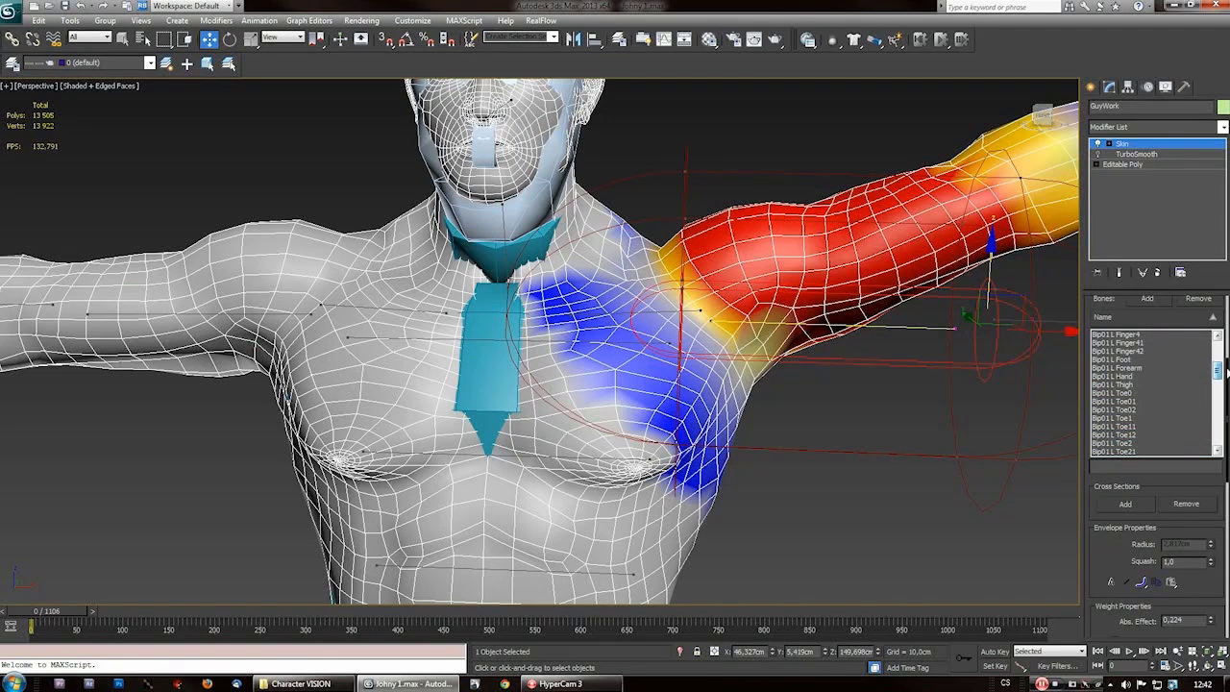
# - Set the Bip01 L Clavicle bone's absolute effect to 0,0 on the vertices of the upper head, right shoulder and right half of the chest
pyautogui.click(1137, 360)
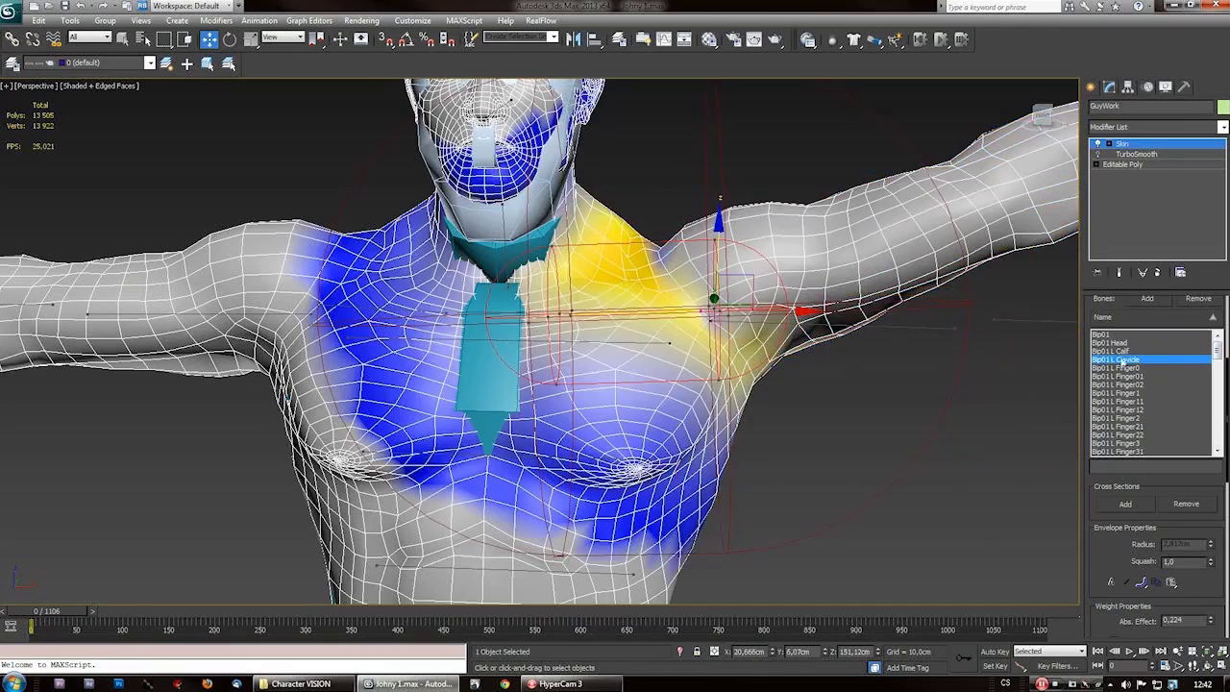
pyautogui.moveTo(654, 397); pyautogui.dragTo(660, 429, button='middle')
pyautogui.moveTo(655, 329)
pyautogui.keyDown('alt'); pyautogui.mouseDown(button='middle')
pyautogui.moveTo(657, 373)
pyautogui.moveTo(658, 345)
pyautogui.mouseUp(button='middle'); pyautogui.keyUp('alt')
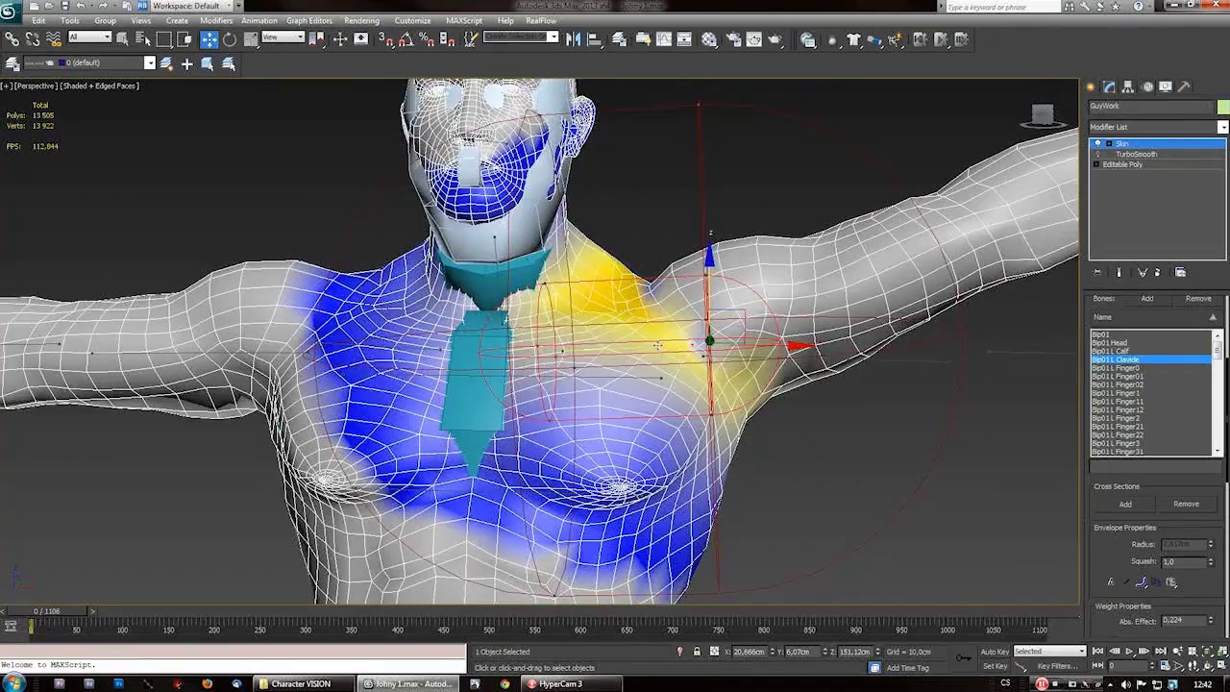
pyautogui.scroll(-6, 662, 346)
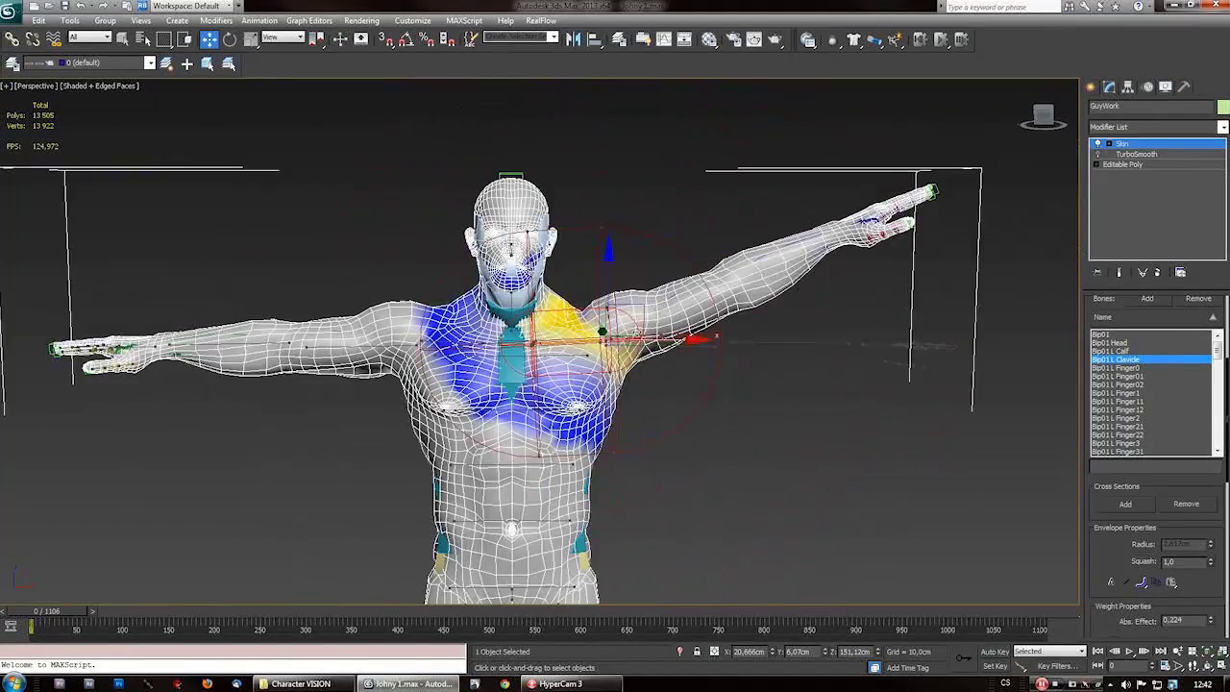
pyautogui.moveTo(507, 524); pyautogui.dragTo(538, 513)
pyautogui.moveTo(423, 158); pyautogui.dragTo(558, 284)
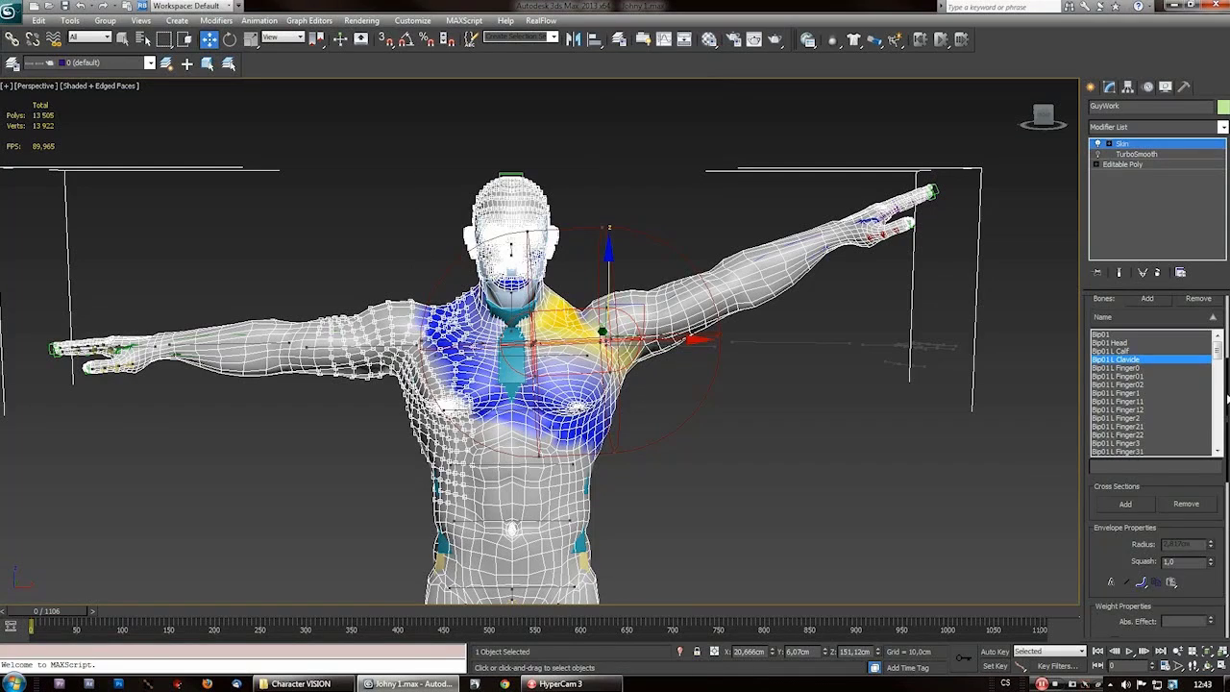
pyautogui.scroll(-3, 1226, 399)
pyautogui.scroll(4, 539, 291)
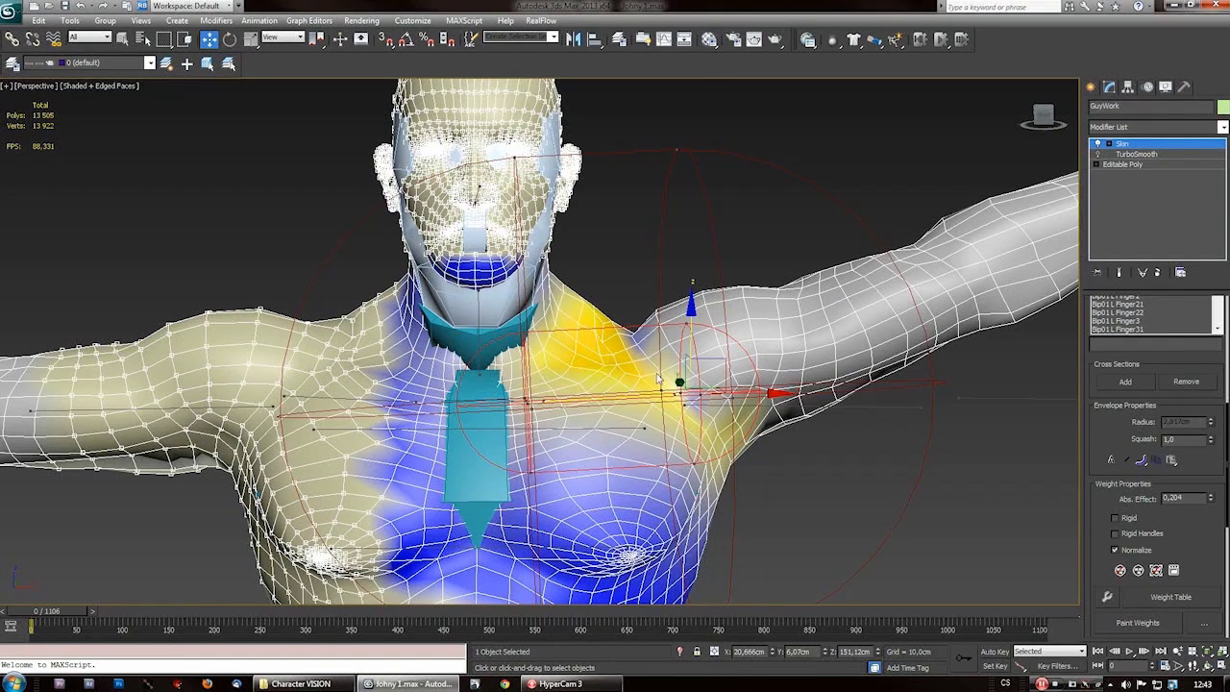
pyautogui.scroll(-4, 994, 481)
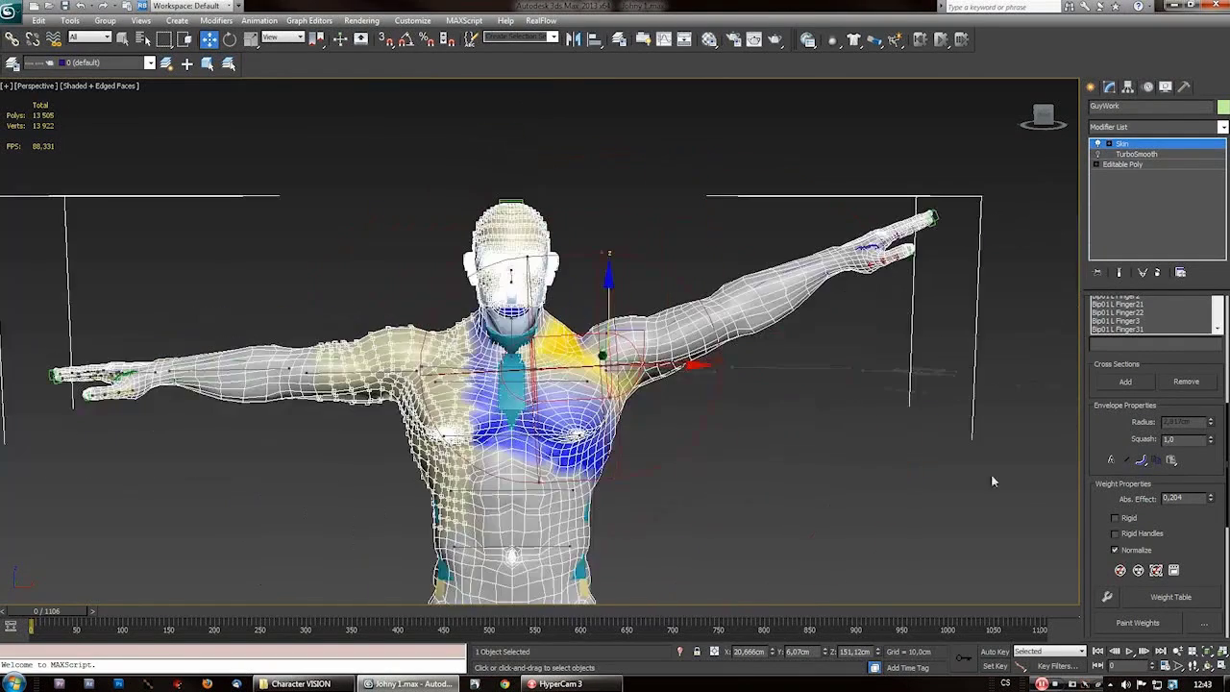
pyautogui.moveTo(1211, 498); pyautogui.dragTo(1212, 565)
pyautogui.moveTo(372, 206); pyautogui.dragTo(500, 475)
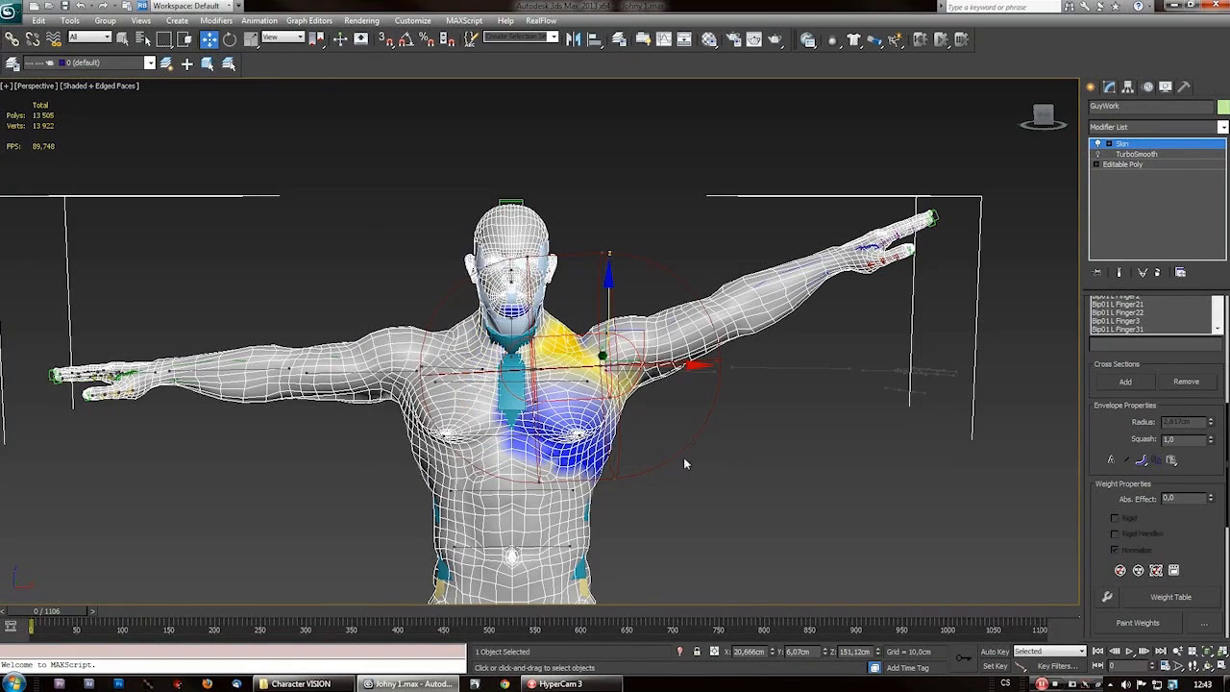
# - Examine the left clavicle bone's weights on the back, shoulder and chest, and look over the hips and thighs
pyautogui.scroll(-3, 683, 456)
pyautogui.keyDown('alt'); pyautogui.moveTo(680, 352); pyautogui.dragTo(711, 346, button='middle'); pyautogui.keyUp('alt')
pyautogui.keyDown('alt'); pyautogui.moveTo(673, 420); pyautogui.dragTo(406, 420, button='middle'); pyautogui.keyUp('alt')
pyautogui.scroll(5, 616, 289)
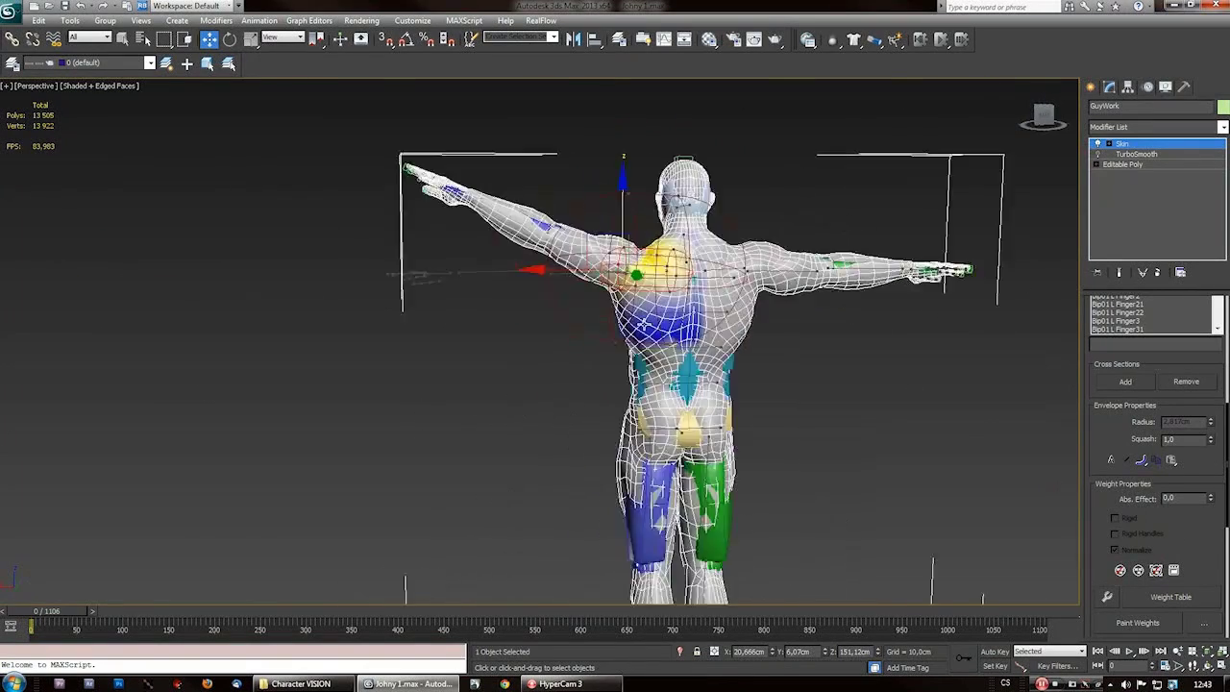
pyautogui.scroll(-5, 410, 425)
pyautogui.scroll(5, 482, 343)
pyautogui.keyDown('alt'); pyautogui.moveTo(483, 343); pyautogui.dragTo(486, 452, button='middle'); pyautogui.keyUp('alt')
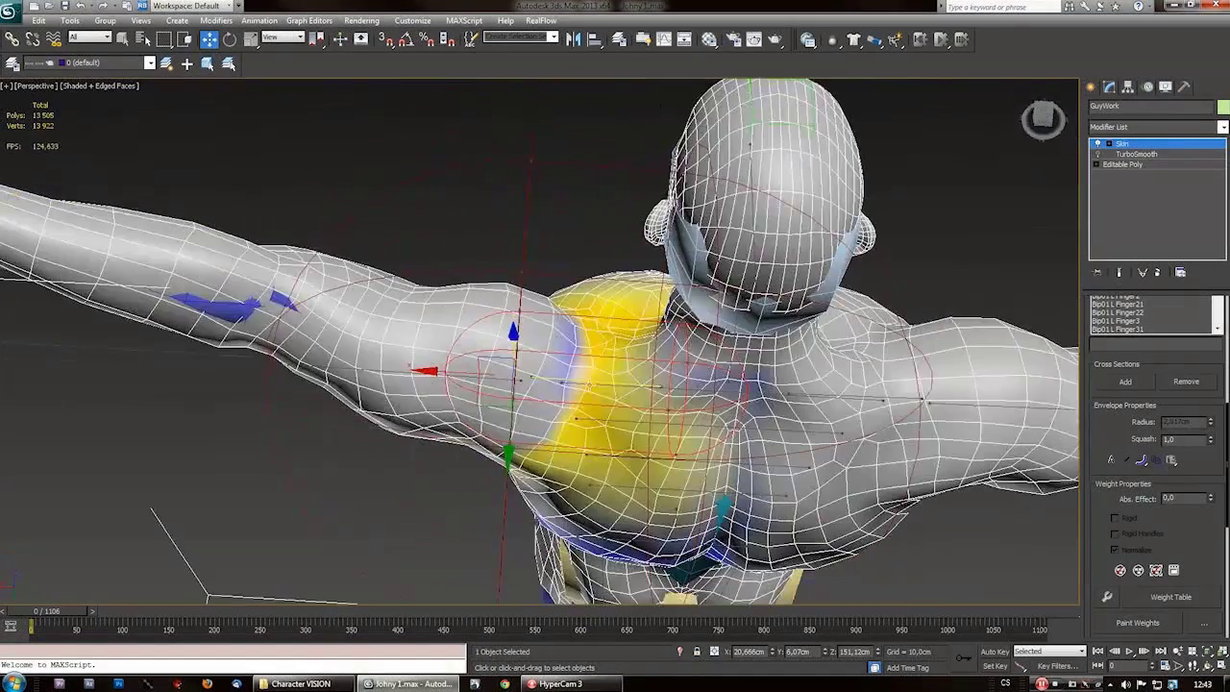
pyautogui.moveTo(491, 380); pyautogui.dragTo(510, 411)
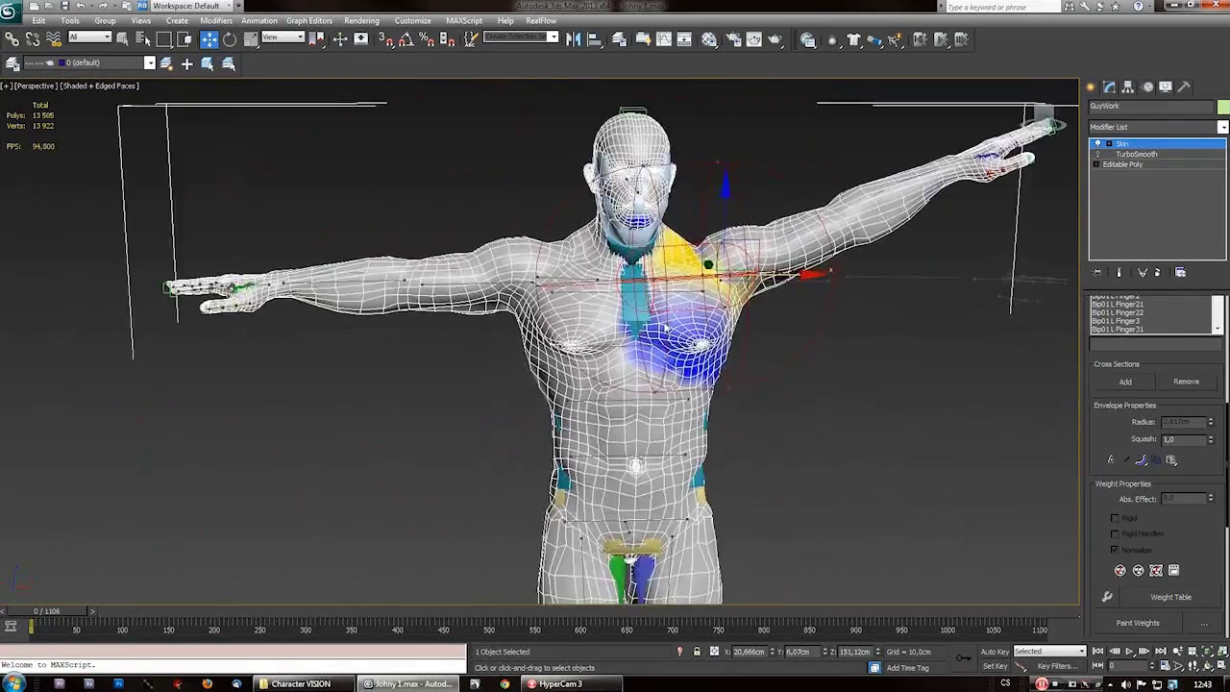
pyautogui.moveTo(667, 327)
pyautogui.mouseDown(button='middle')
pyautogui.moveTo(664, 366)
pyautogui.moveTo(653, 341)
pyautogui.mouseUp(button='middle')
pyautogui.scroll(3, 574, 412)
pyautogui.scroll(-3, 575, 412)
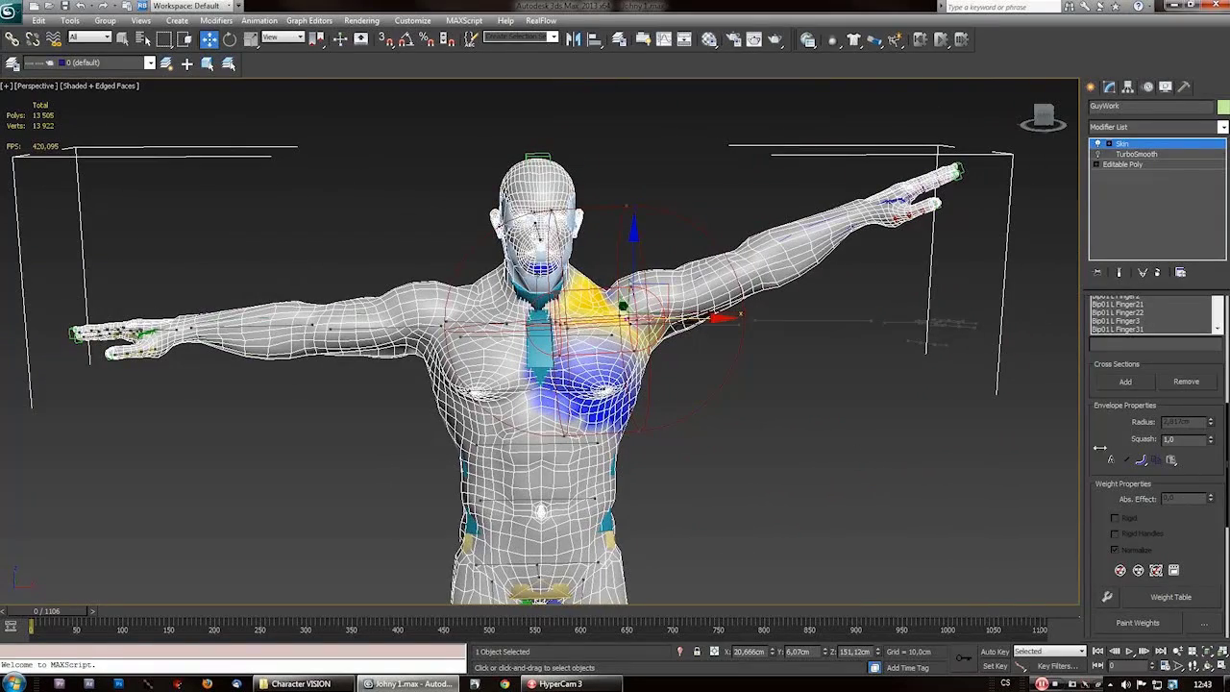
pyautogui.scroll(8, 526, 425)
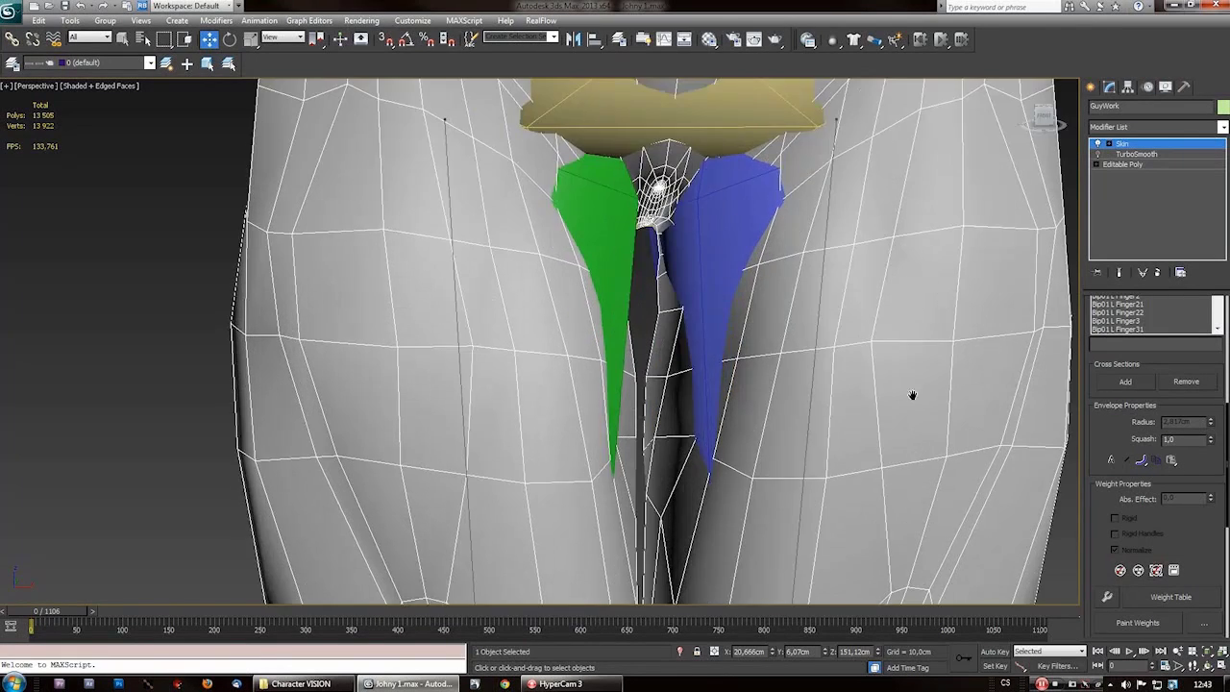
pyautogui.scroll(-5, 912, 393)
# - Reopen the scene Johny 1.max from the recent documents
pyautogui.click(13, 12)
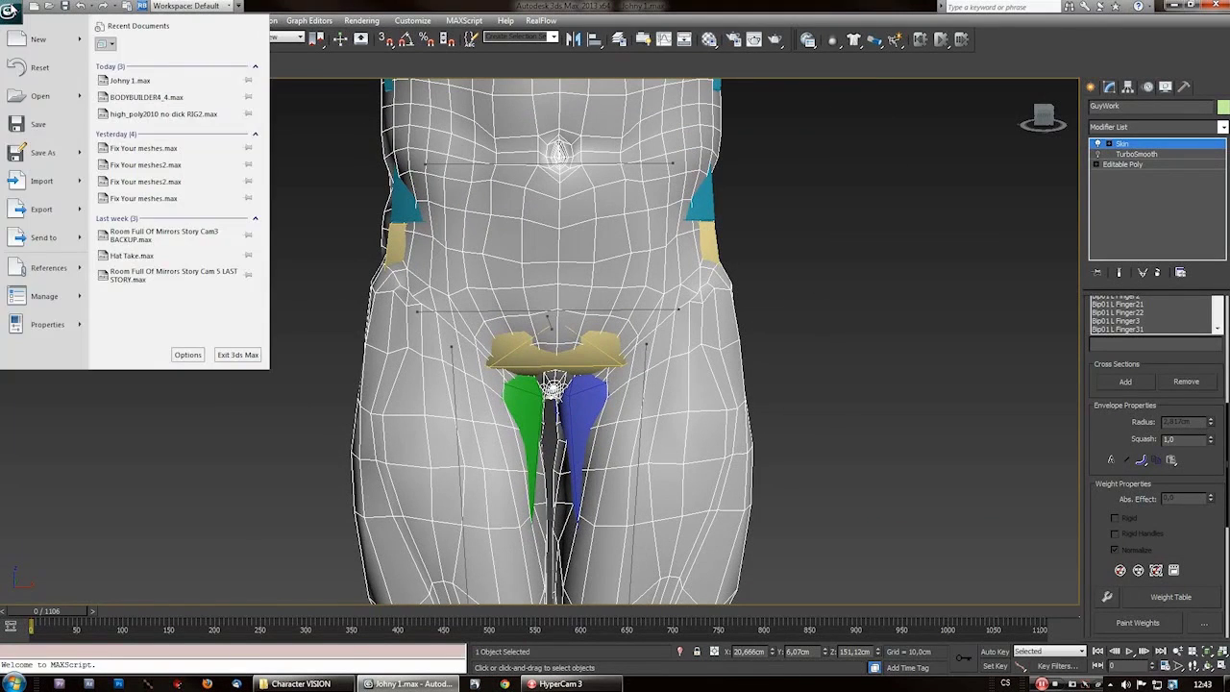
pyautogui.click(169, 86)
pyautogui.click(625, 386)
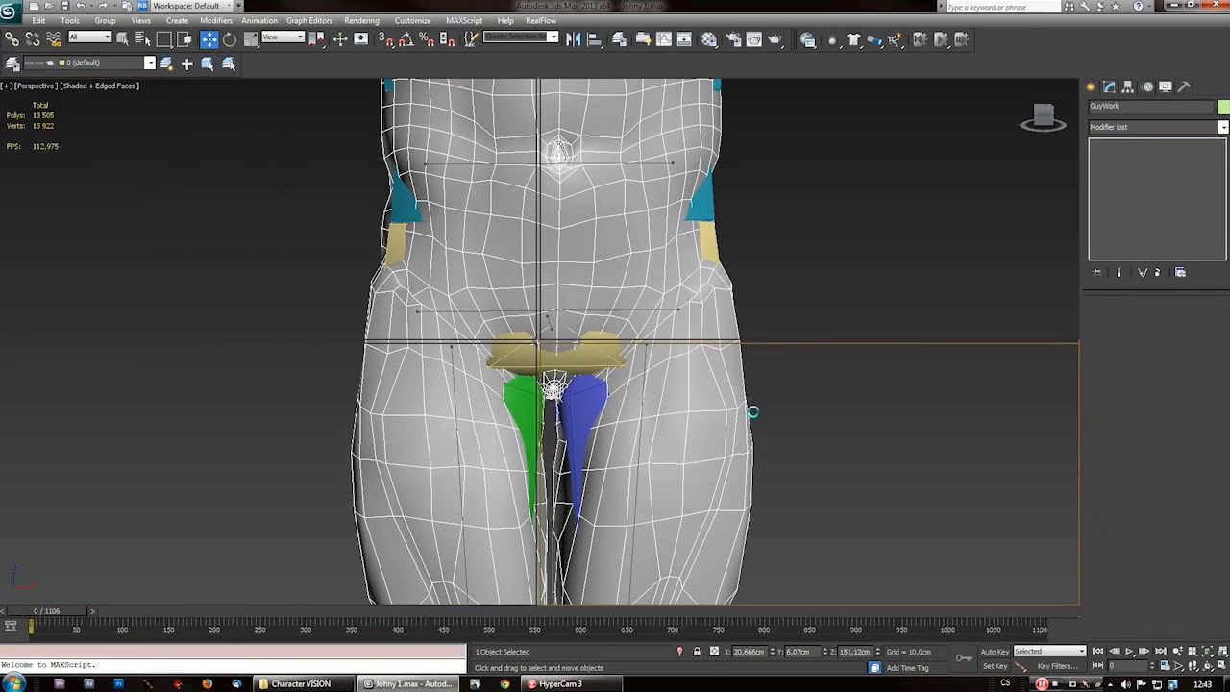
pyautogui.press('Escape')
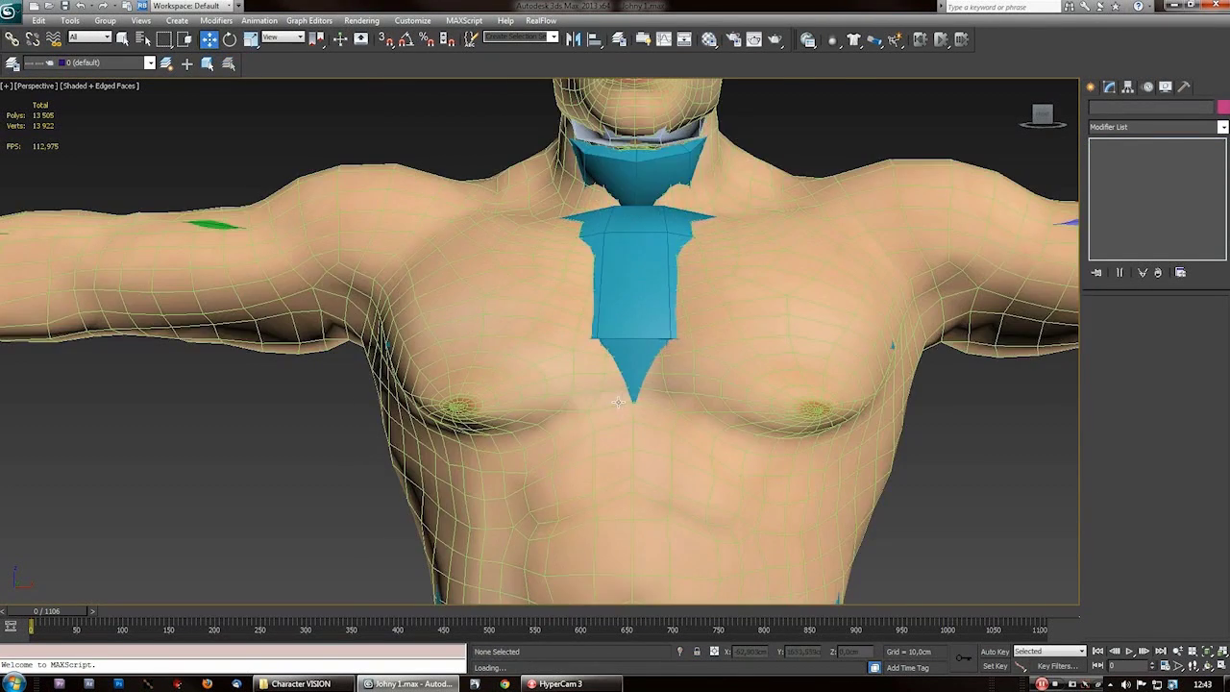
# - Rotate the Bip01 Head bone backward so the face points upward, and examine how the neck mesh deforms
pyautogui.scroll(-4, 536, 343)
pyautogui.scroll(6, 538, 404)
pyautogui.keyDown('alt'); pyautogui.moveTo(538, 462); pyautogui.dragTo(733, 437, button='middle'); pyautogui.keyUp('alt')
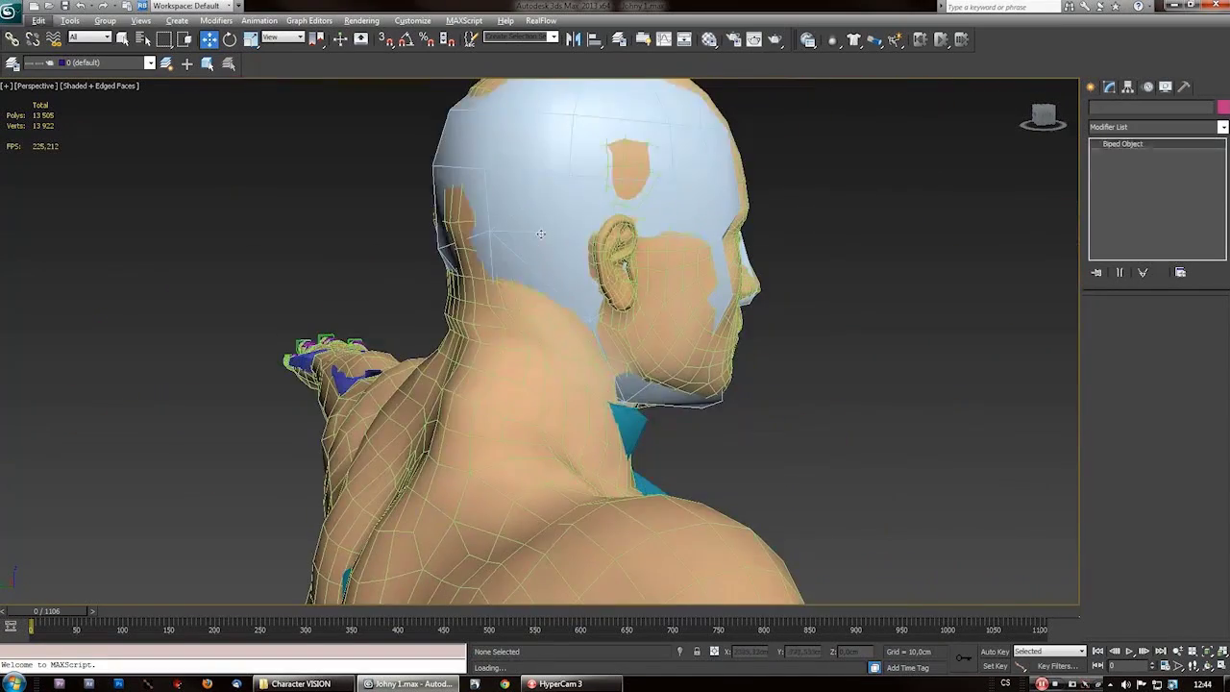
pyautogui.rightClick(537, 231)
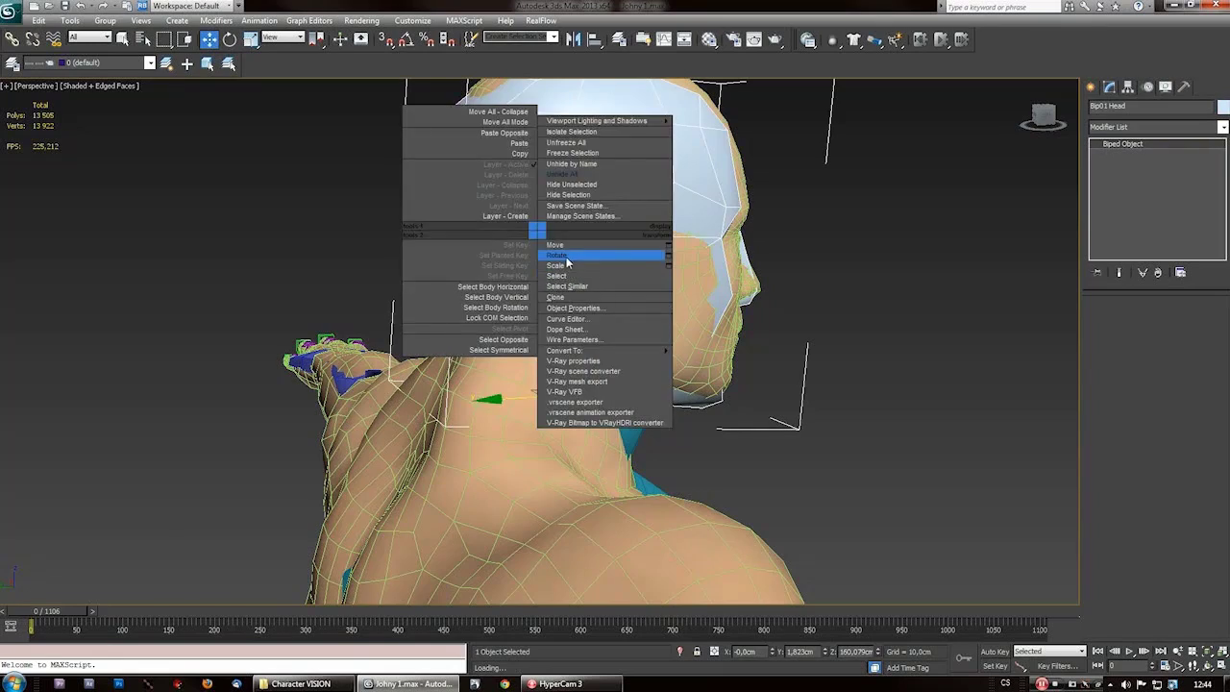
pyautogui.click(557, 255)
pyautogui.moveTo(527, 316); pyautogui.dragTo(412, 415)
pyautogui.scroll(3, 432, 384)
pyautogui.scroll(-3, 431, 385)
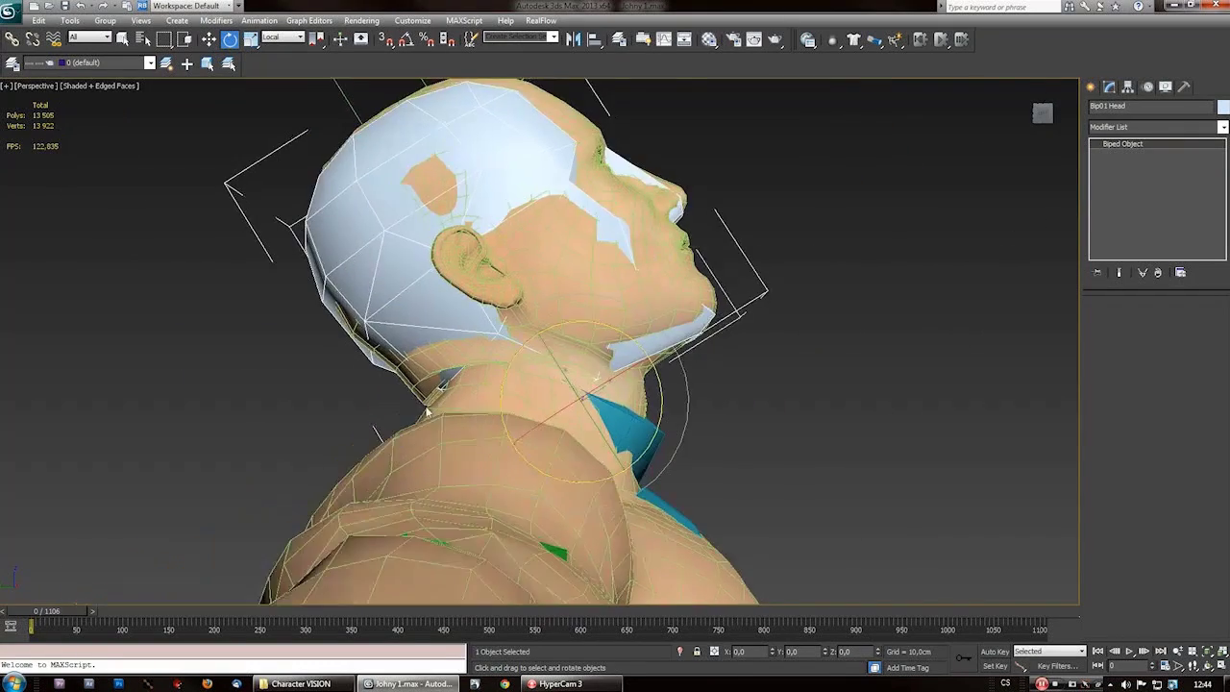
pyautogui.scroll(3, 431, 361)
pyautogui.scroll(-4, 432, 361)
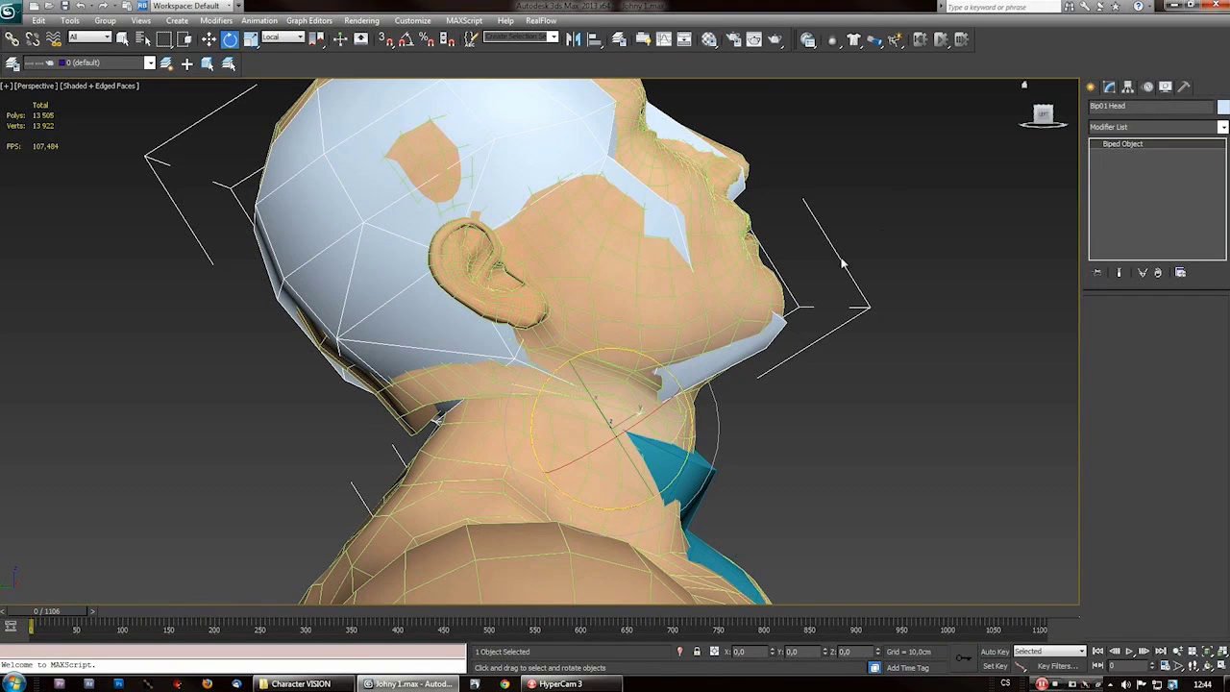
# - Select the GuyWork mesh's Skin modifier, choose the Bip01 Head bone and turn on Edit Envelopes
pyautogui.click(612, 261)
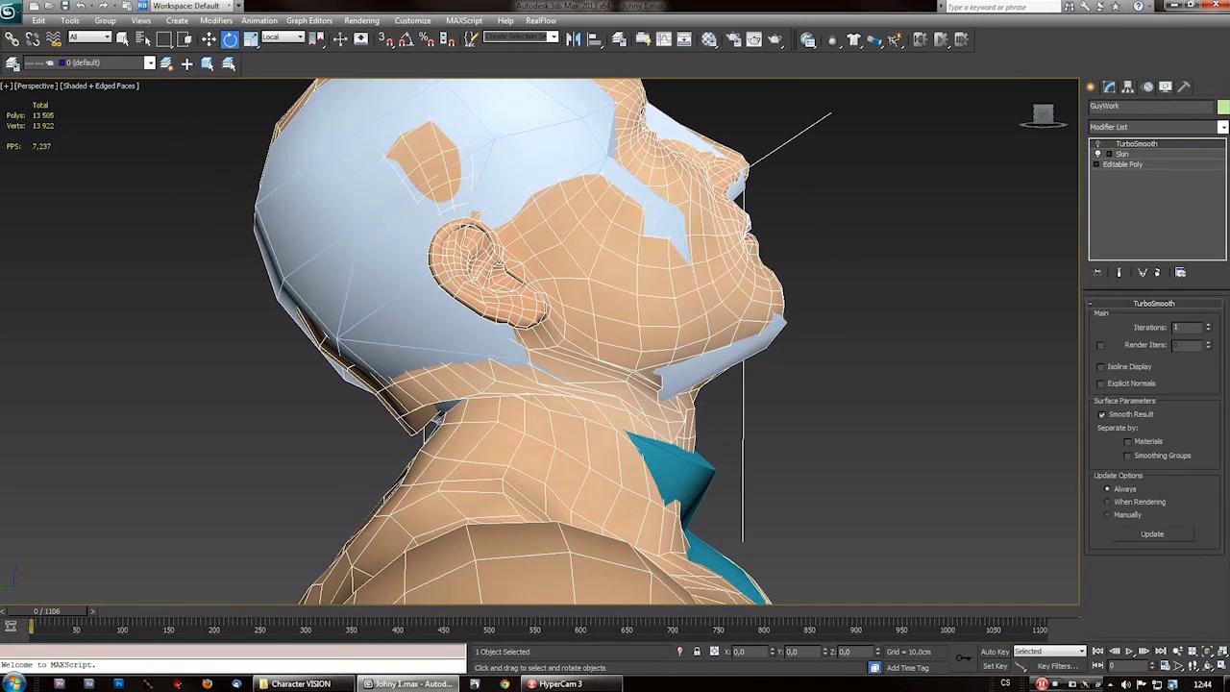
pyautogui.click(1122, 153)
pyautogui.scroll(3, 1227, 412)
pyautogui.click(1127, 398)
pyautogui.scroll(-3, 1128, 398)
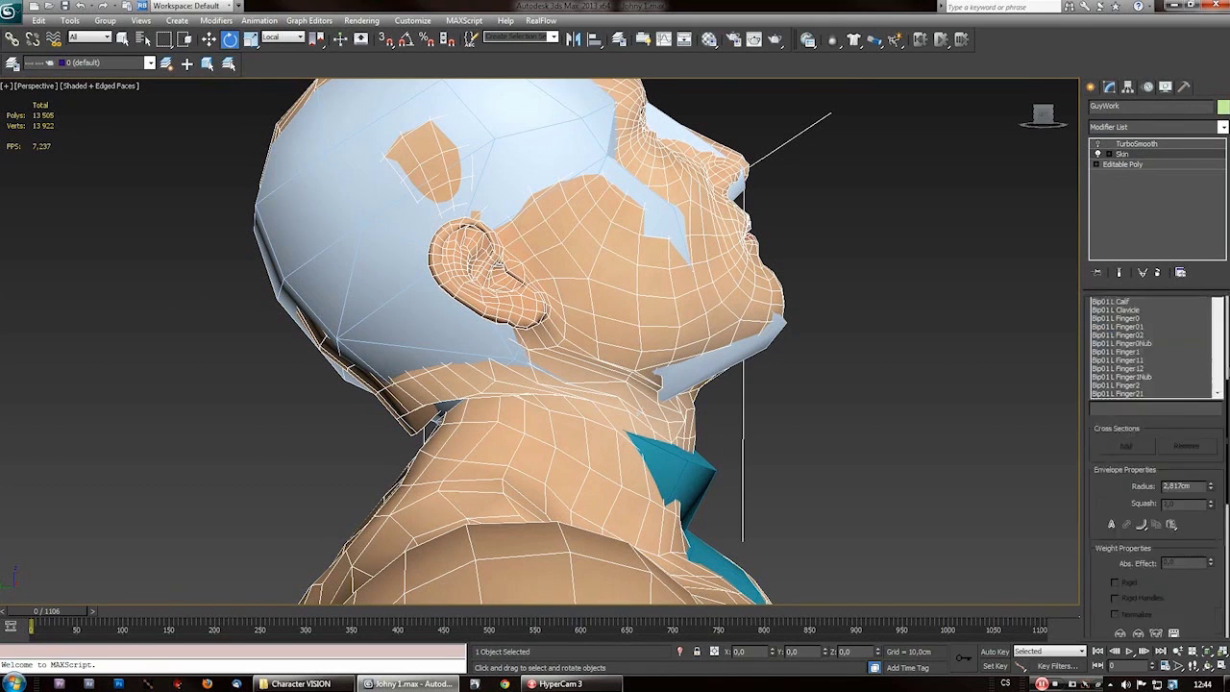
pyautogui.scroll(3, 1162, 391)
pyautogui.click(1125, 391)
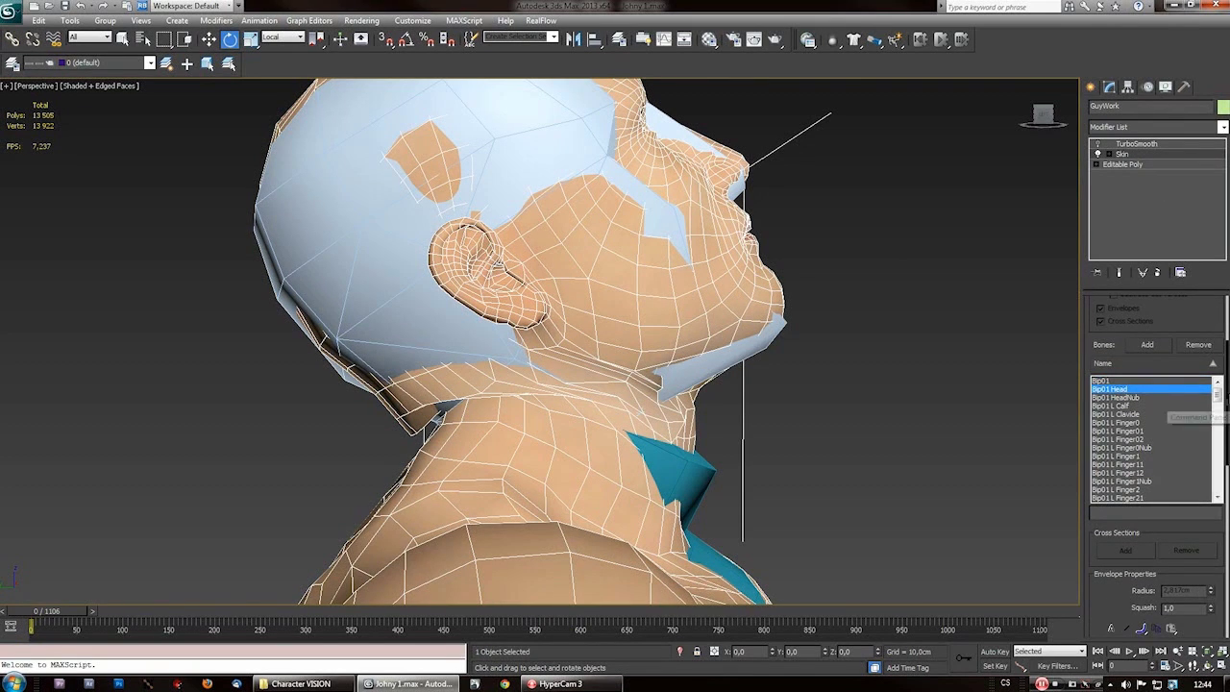
pyautogui.scroll(3, 1218, 404)
pyautogui.click(1156, 321)
# - Select the protruding vertices at the back of the neck and set the head bone's absolute effect on them to 0,78
pyautogui.keyDown('alt'); pyautogui.moveTo(536, 389); pyautogui.dragTo(377, 379, button='middle'); pyautogui.keyUp('alt')
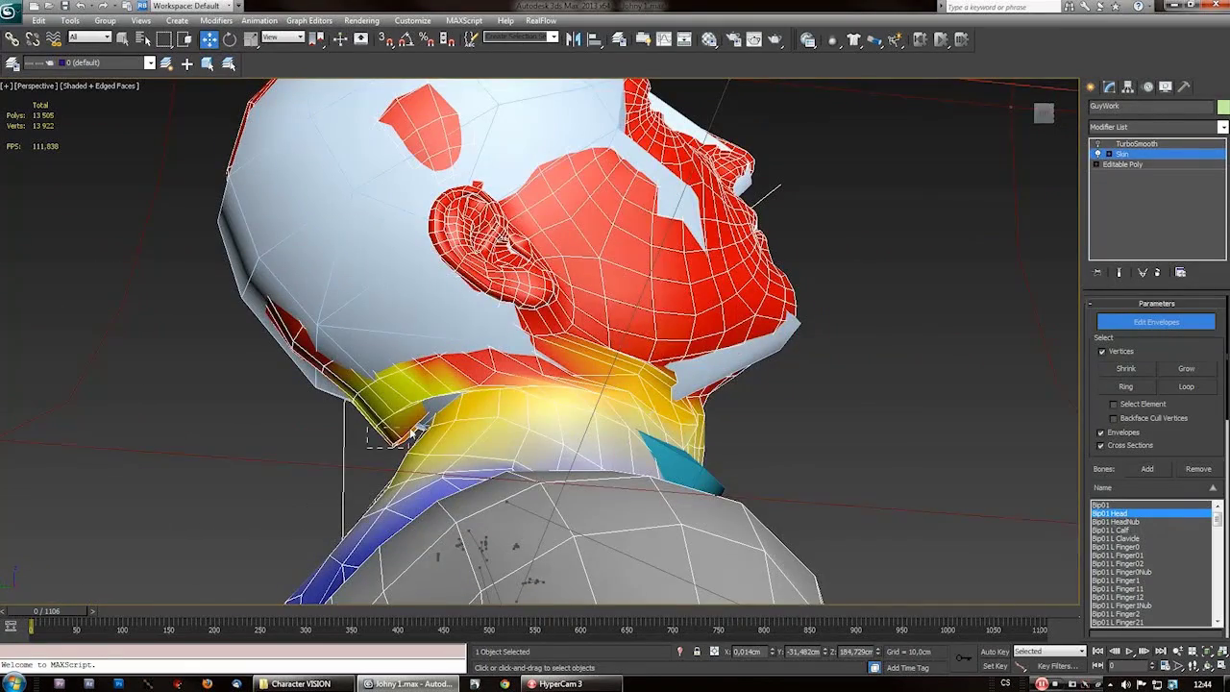
pyautogui.keyDown('alt'); pyautogui.moveTo(421, 451); pyautogui.dragTo(284, 571, button='middle'); pyautogui.keyUp('alt')
pyautogui.scroll(-5, 1153, 480)
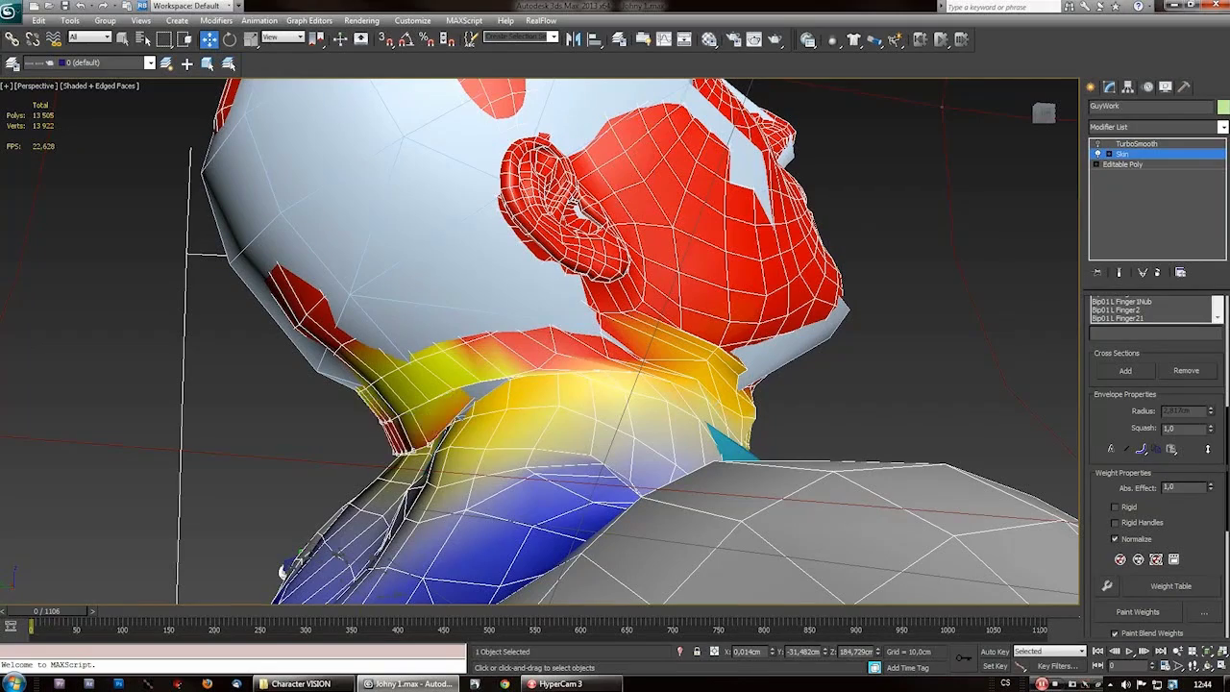
pyautogui.scroll(3, 363, 389)
pyautogui.scroll(-4, 363, 389)
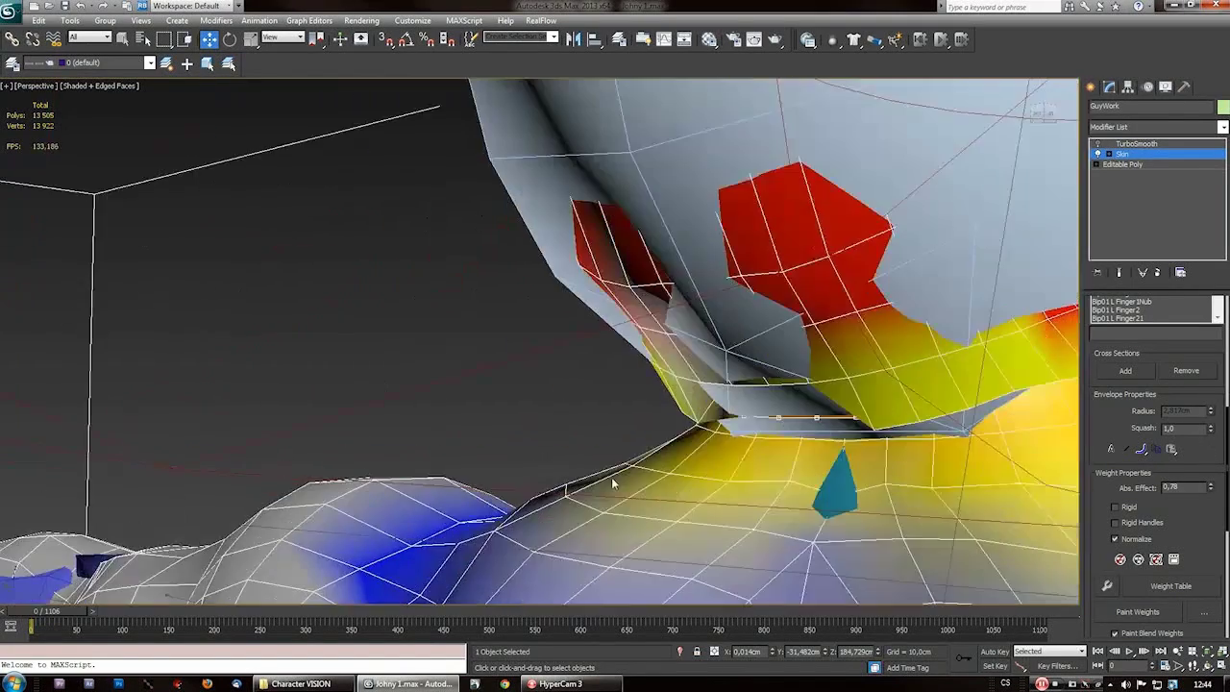
pyautogui.rightClick(1212, 486)
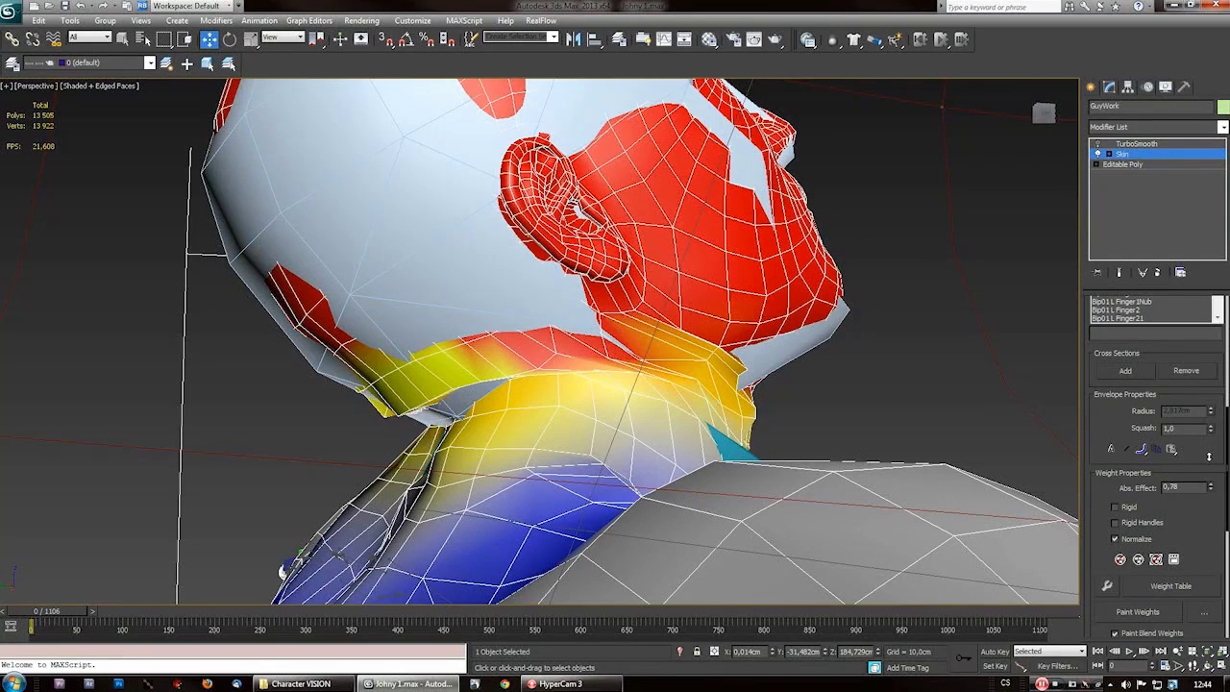
# - Adjust the head bone's absolute effect on further vertices at the nape, just below the skull, to 0,917
pyautogui.scroll(4, 373, 375)
pyautogui.scroll(-4, 372, 375)
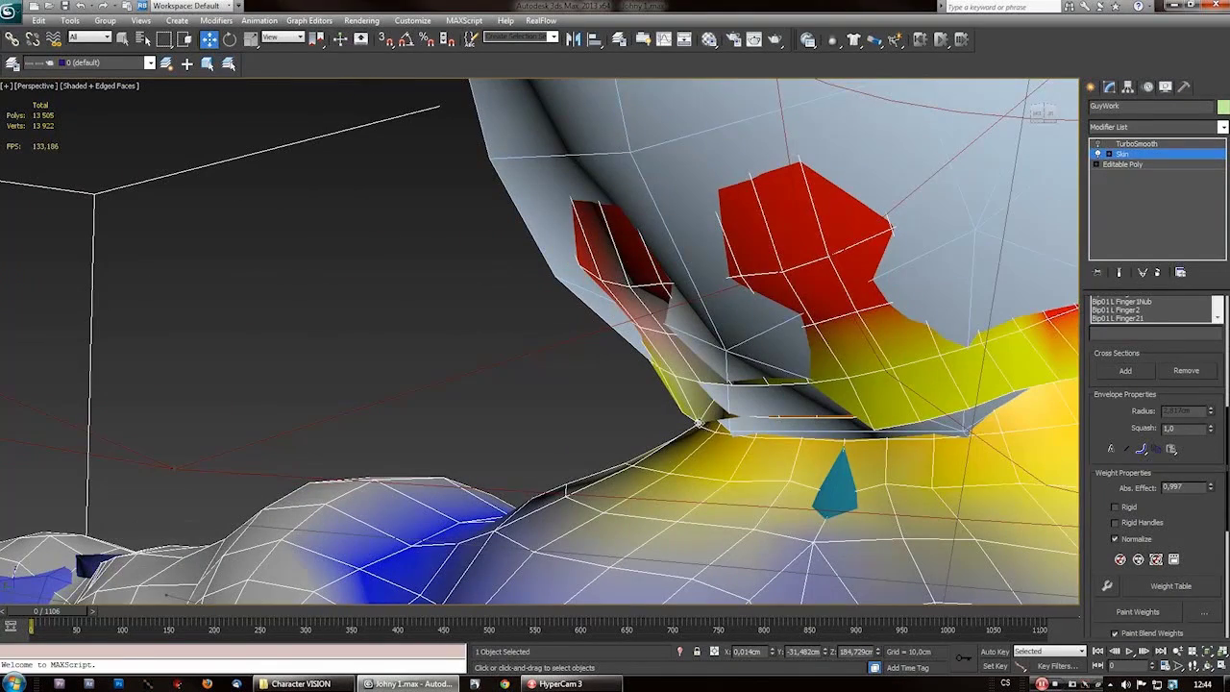
pyautogui.moveTo(1211, 488); pyautogui.dragTo(1211, 479)
pyautogui.moveTo(1211, 488); pyautogui.dragTo(1211, 490)
pyautogui.scroll(5, 661, 409)
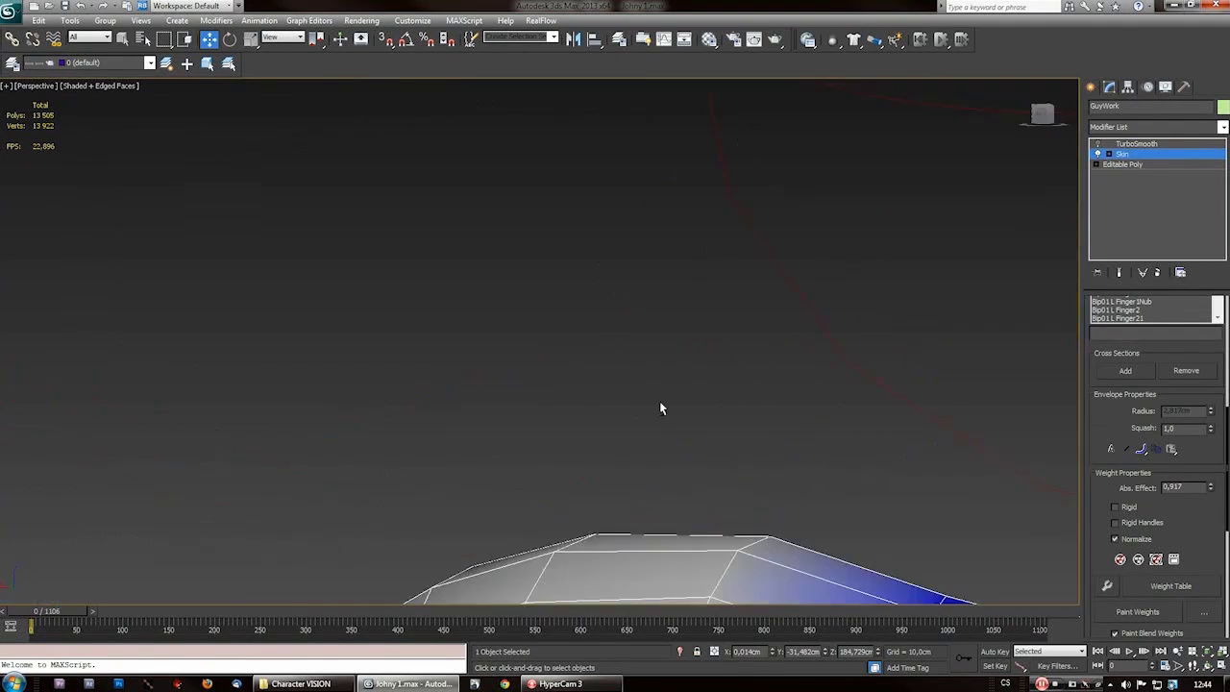
# - Display the biped's motion parameters with the Bip01 Spine3 bone selected
pyautogui.scroll(-5, 660, 408)
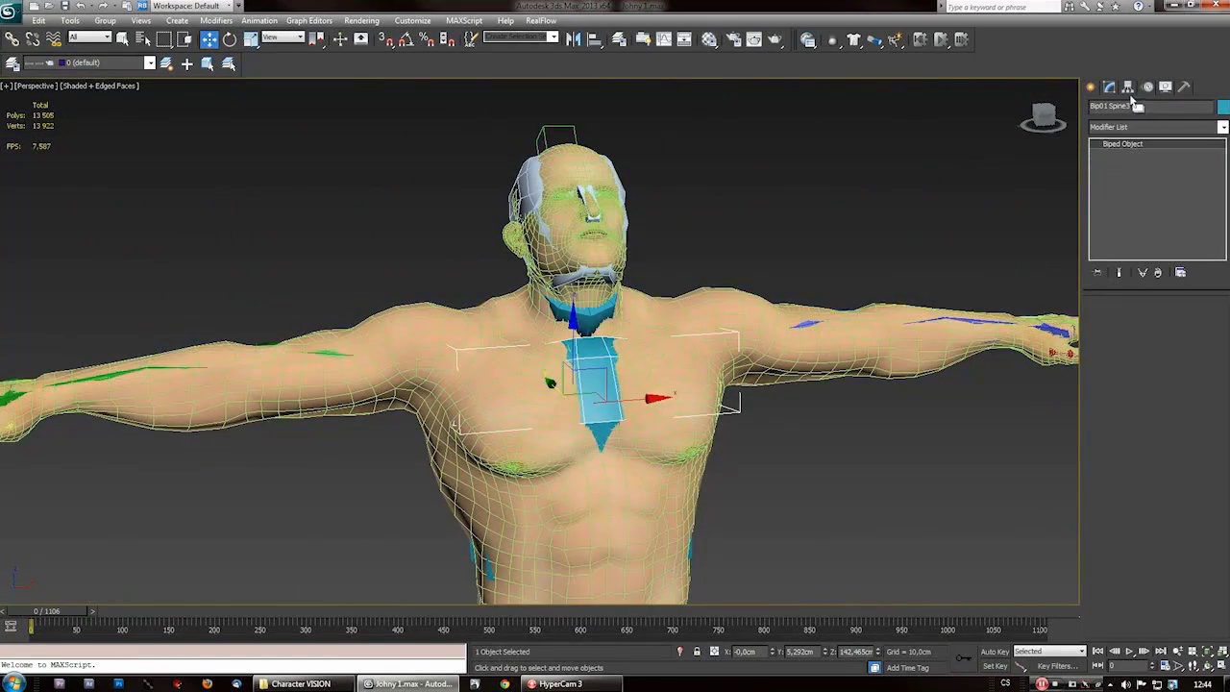
pyautogui.click(1148, 86)
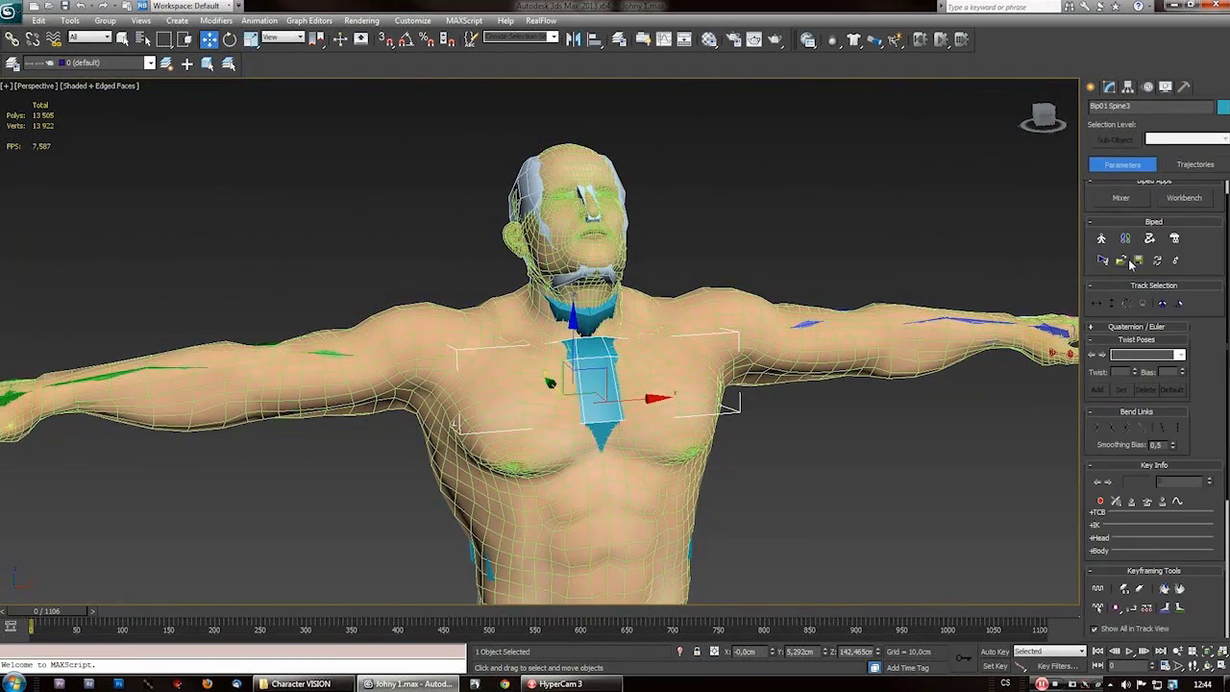
pyautogui.click(1128, 261)
pyautogui.click(171, 49)
pyautogui.click(96, 143)
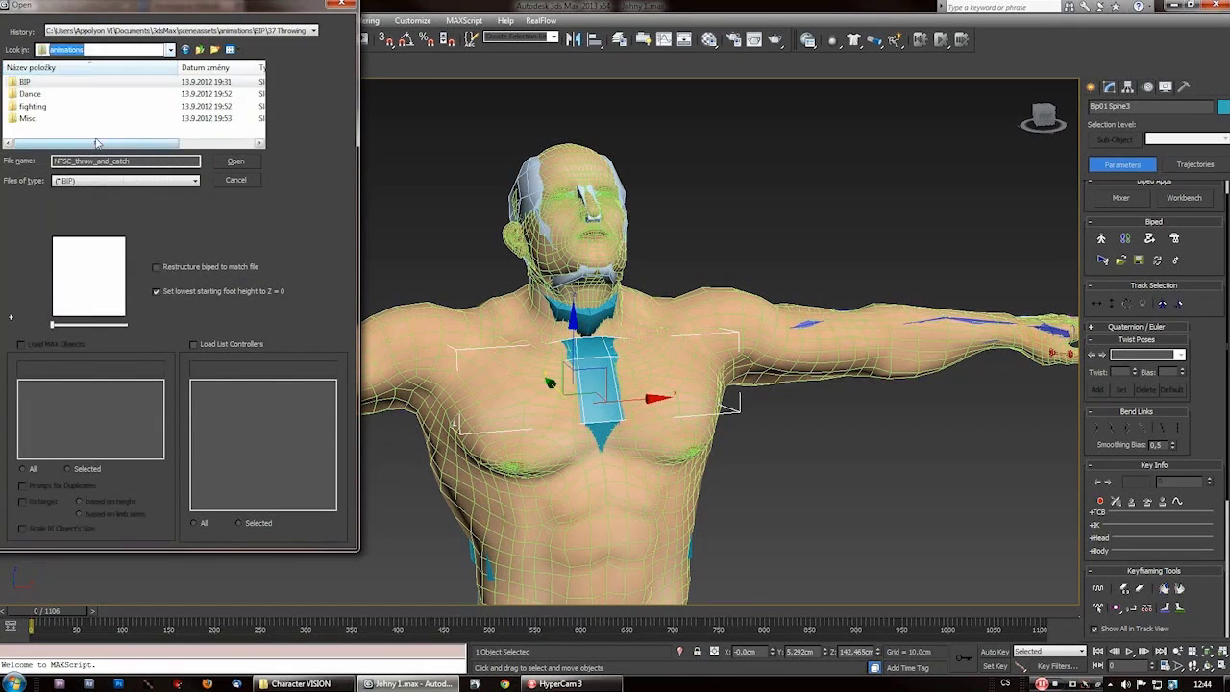
pyautogui.click(235, 180)
# - Load a BIP motion from the fighting animations folder onto the biped, mapping frames at the old rate onto frames at the new rate
pyautogui.click(1131, 265)
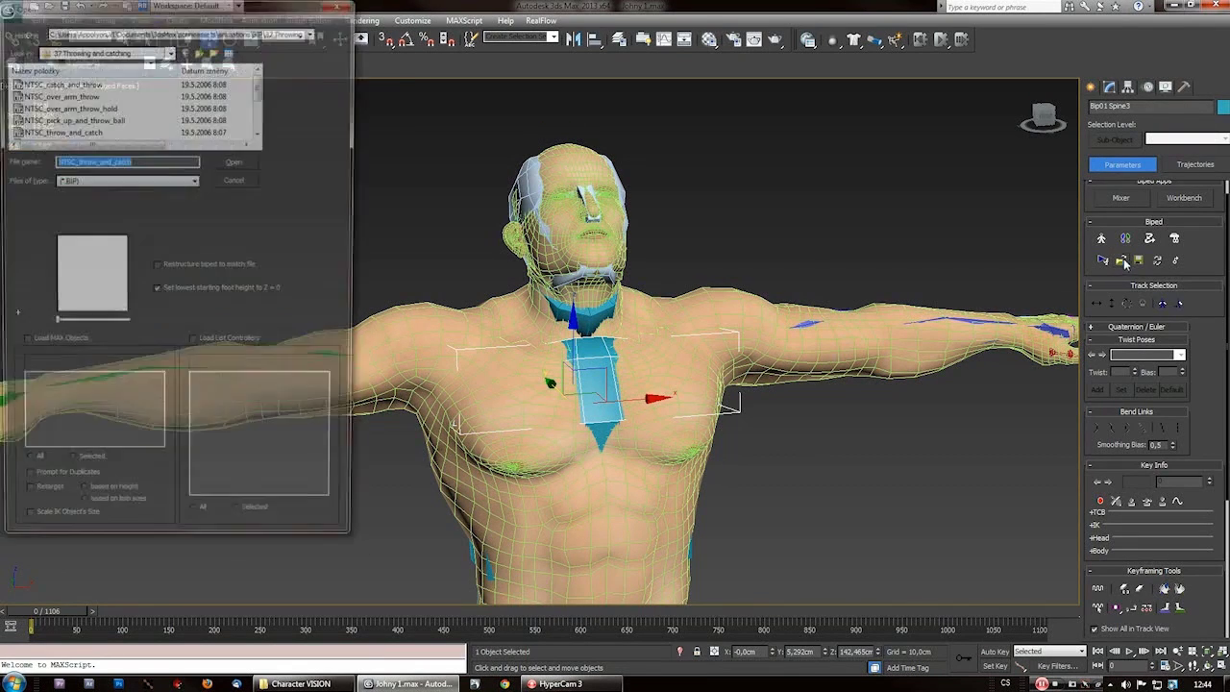
pyautogui.click(170, 49)
pyautogui.click(96, 139)
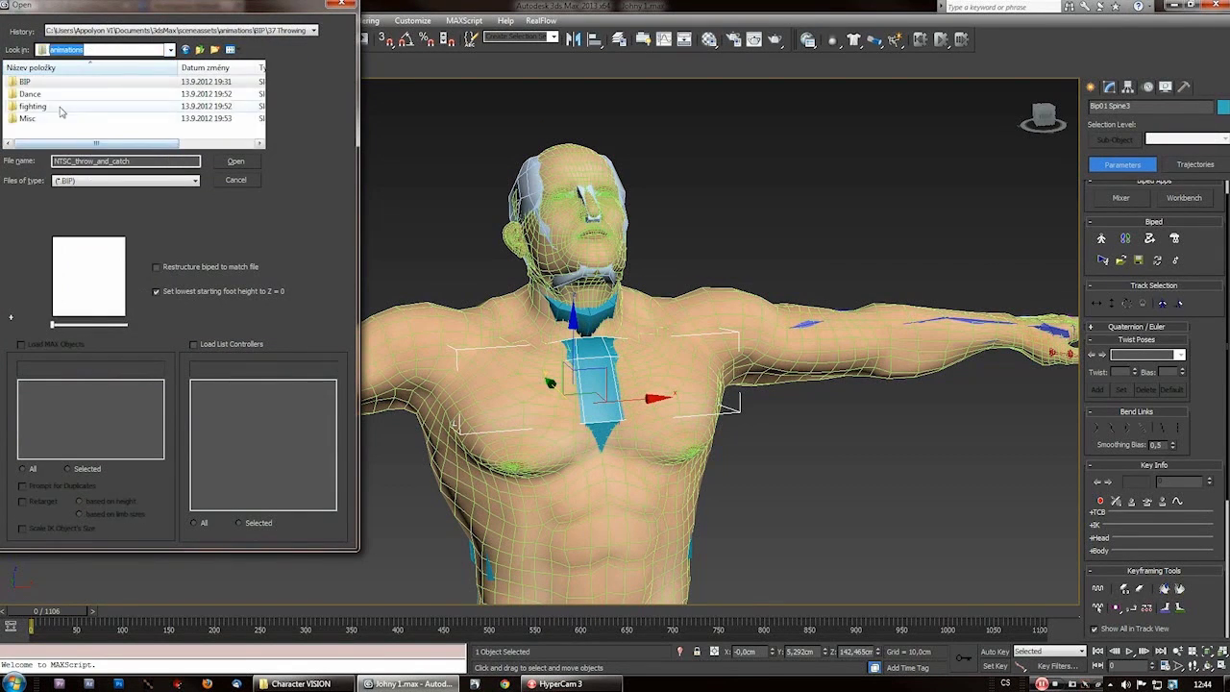
pyautogui.doubleClick(48, 106)
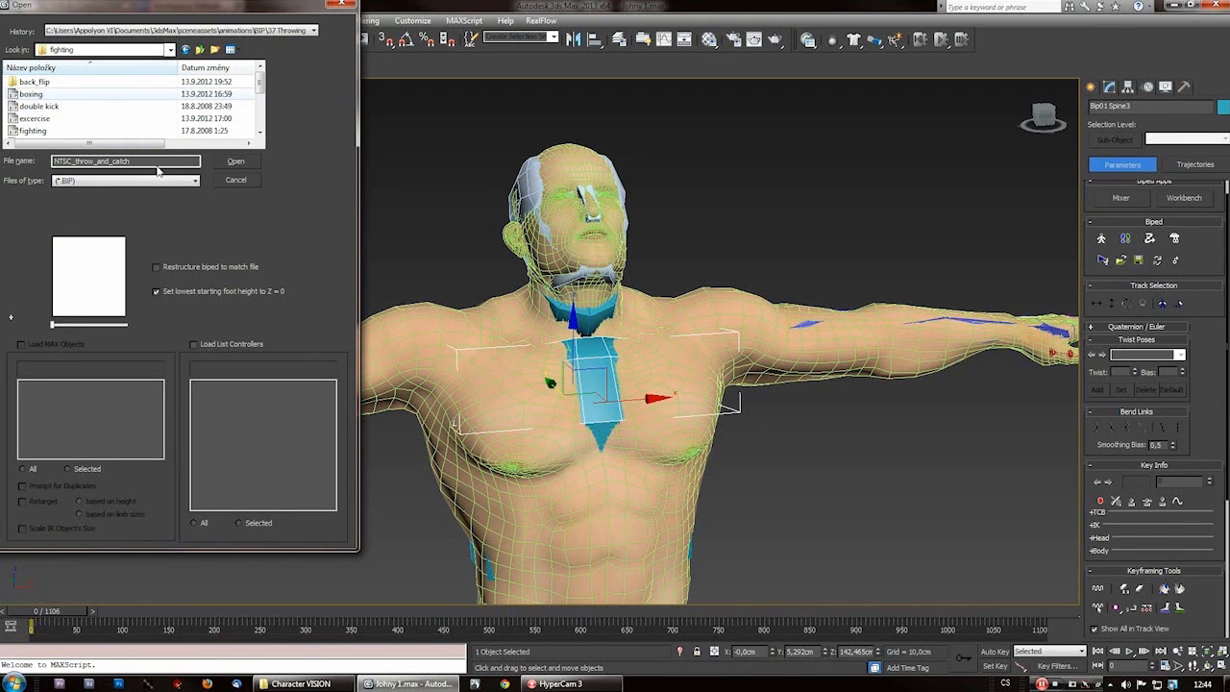
pyautogui.click(236, 161)
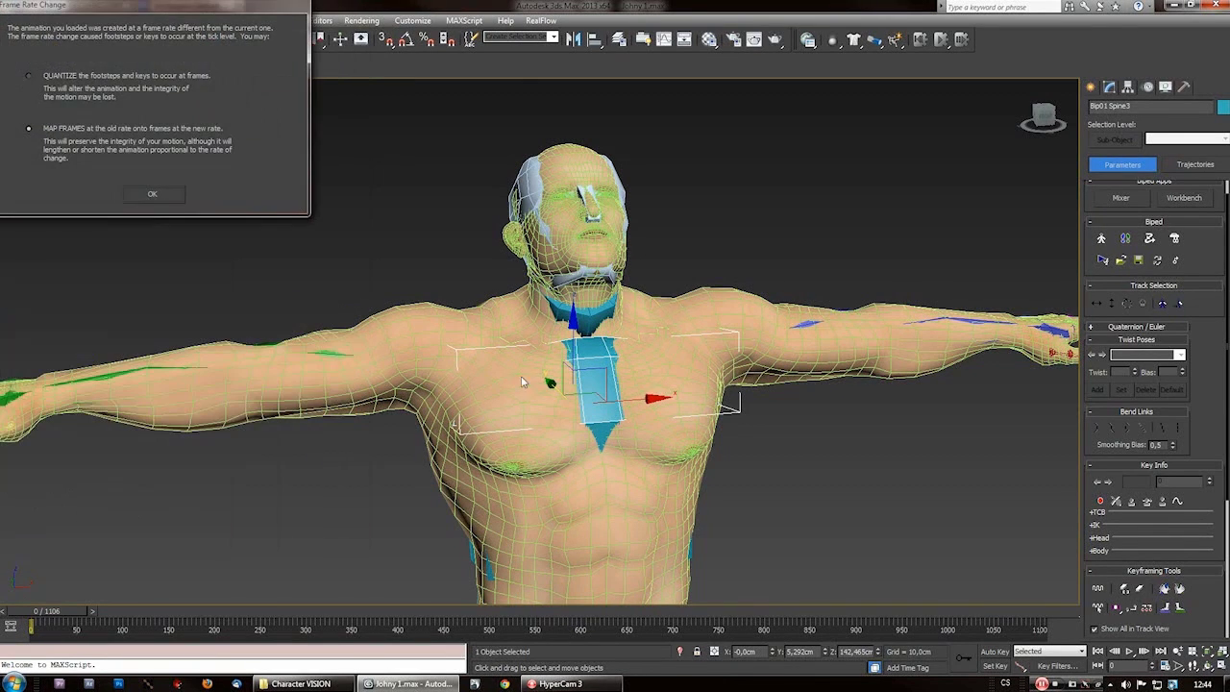
pyautogui.click(155, 198)
# - Play the loaded fighting motion from the first frame and examine the mesh deformation around the torso, shoulders and arms
pyautogui.moveTo(522, 502); pyautogui.dragTo(420, 445, button='middle')
pyautogui.scroll(-4, 509, 352)
pyautogui.scroll(-3, 426, 483)
pyautogui.moveTo(40, 623)
pyautogui.mouseDown()
pyautogui.moveTo(148, 628)
pyautogui.moveTo(33, 626)
pyautogui.mouseUp()
pyautogui.press('w')
pyautogui.scroll(3, 485, 435)
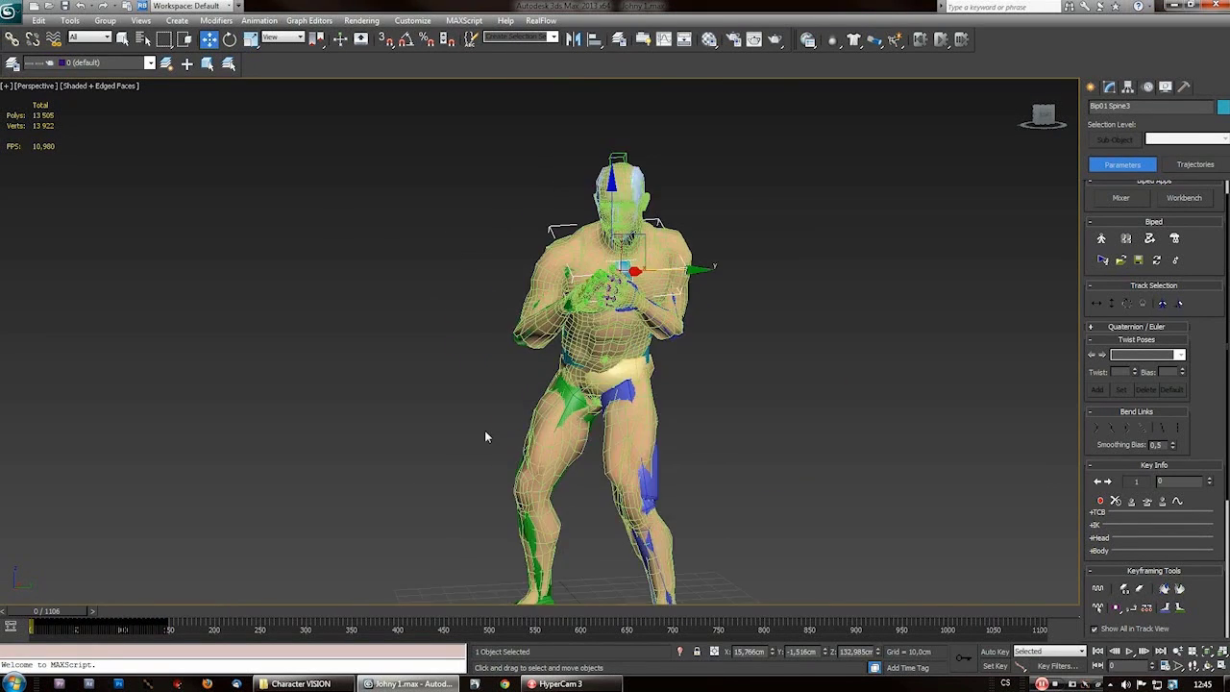
pyautogui.scroll(2, 485, 437)
pyautogui.keyDown('alt'); pyautogui.moveTo(485, 437); pyautogui.dragTo(797, 481, button='middle'); pyautogui.keyUp('alt')
pyautogui.click(1131, 653)
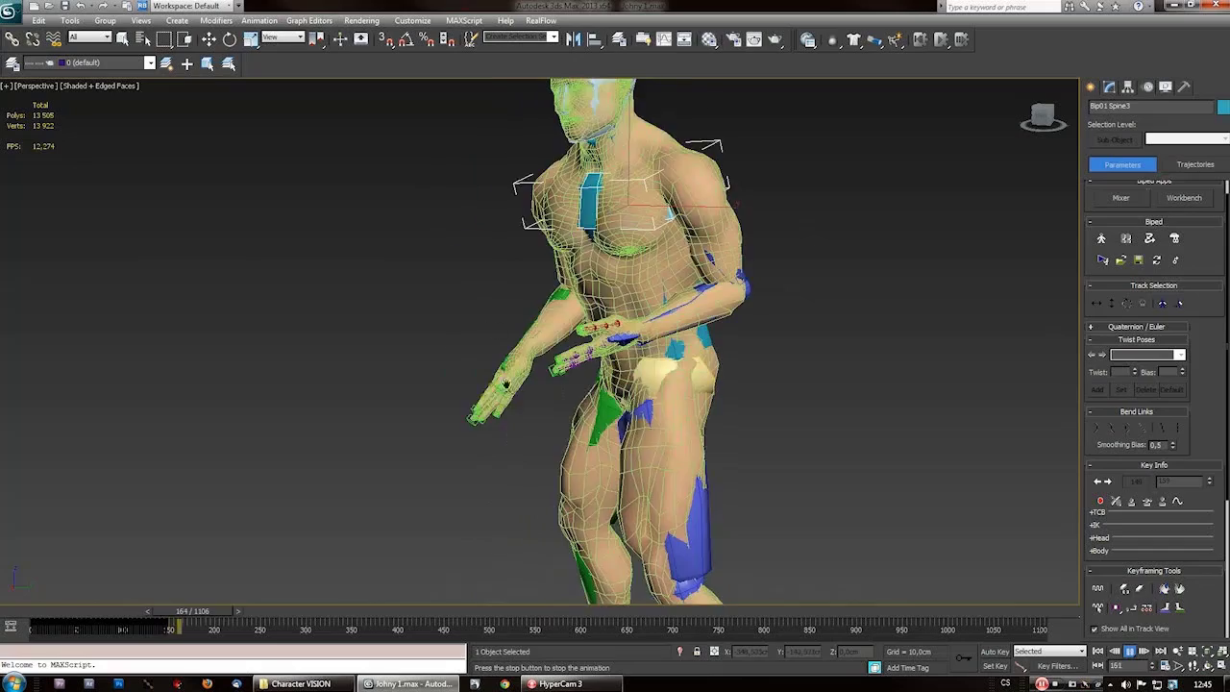
pyautogui.click(1098, 652)
pyautogui.click(1130, 654)
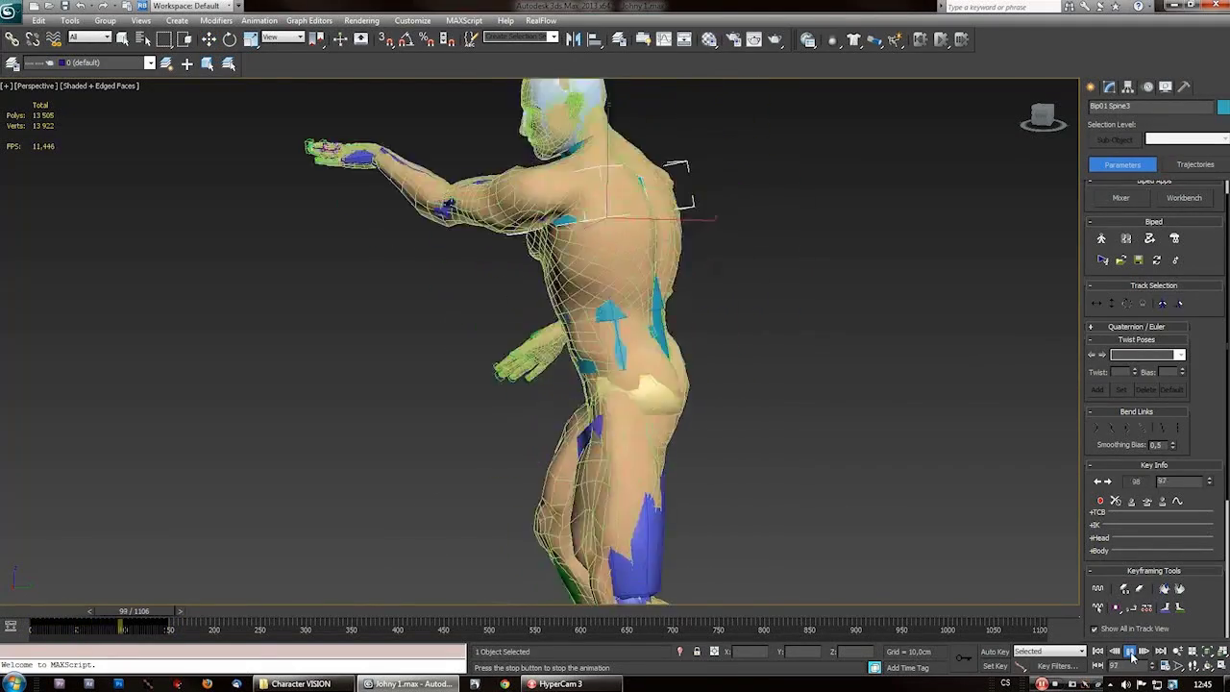
# - Scrub the fighting motion back to frame 28 and check the pose of the whole figure
pyautogui.scroll(-3, 490, 331)
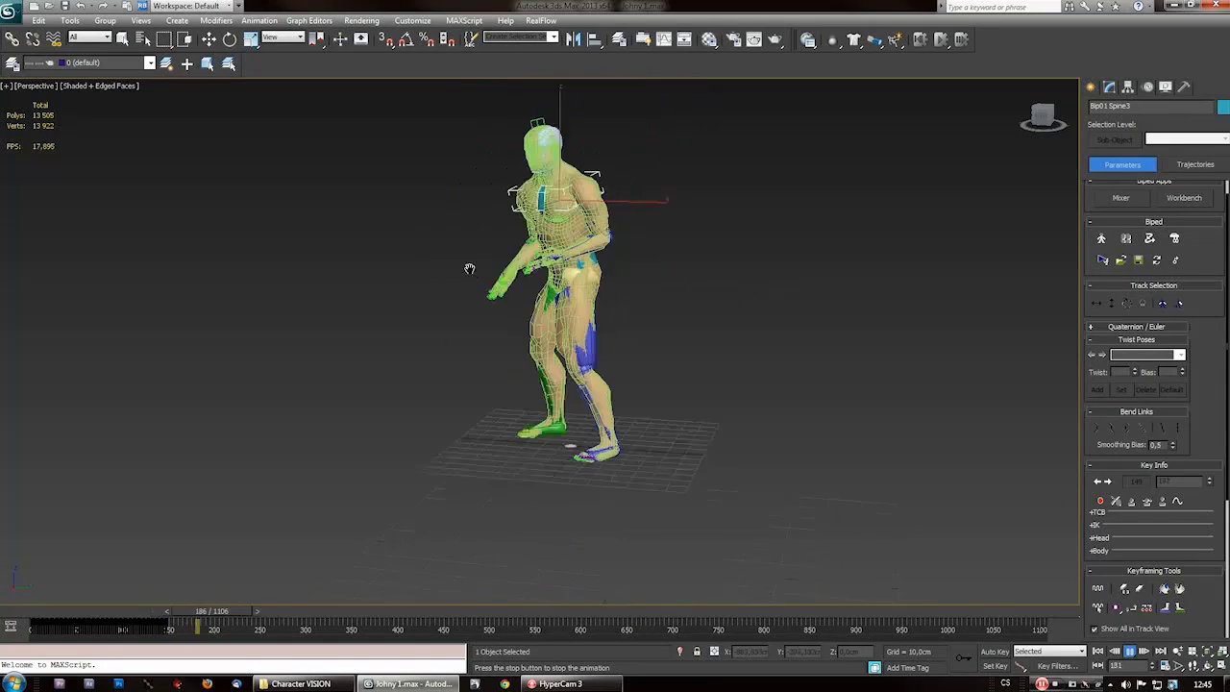
pyautogui.moveTo(238, 611); pyautogui.dragTo(84, 612)
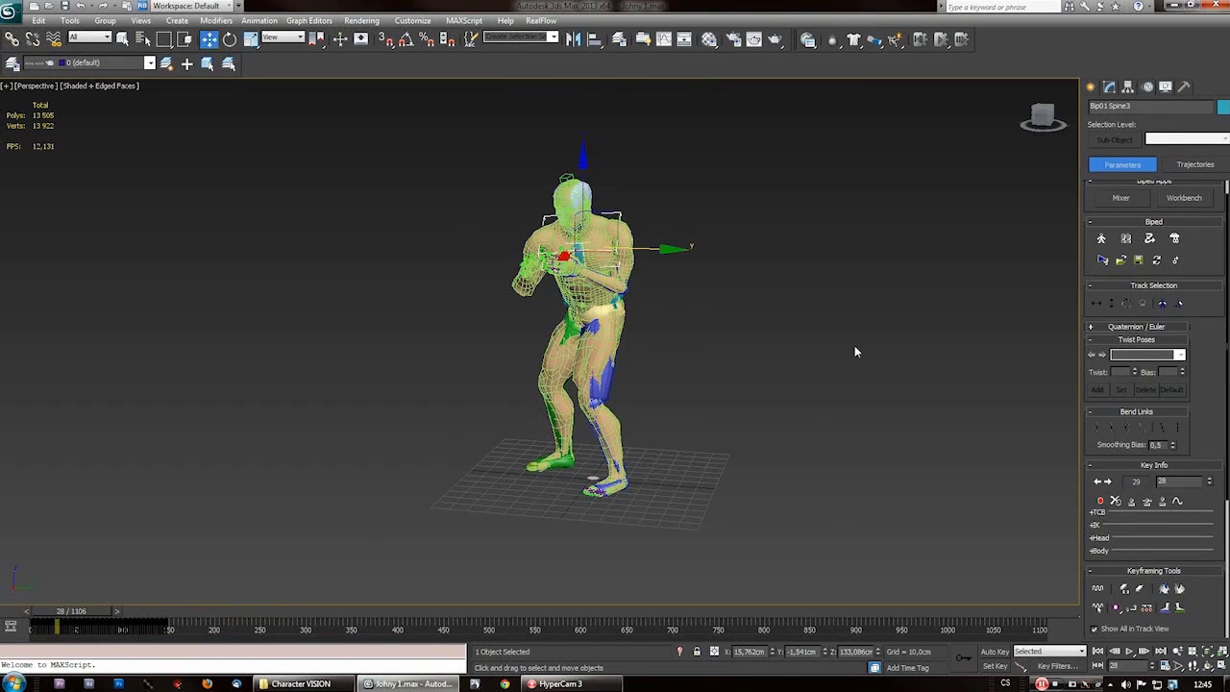
pyautogui.click(205, 613)
pyautogui.moveTo(206, 613); pyautogui.dragTo(79, 612)
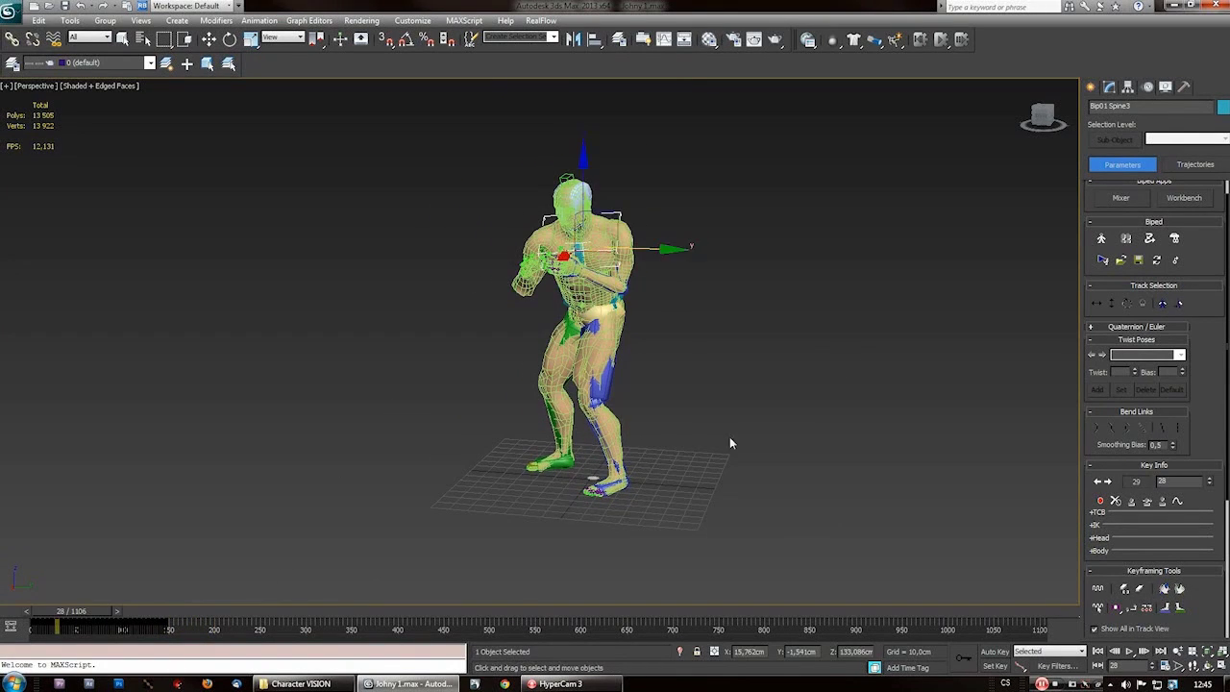